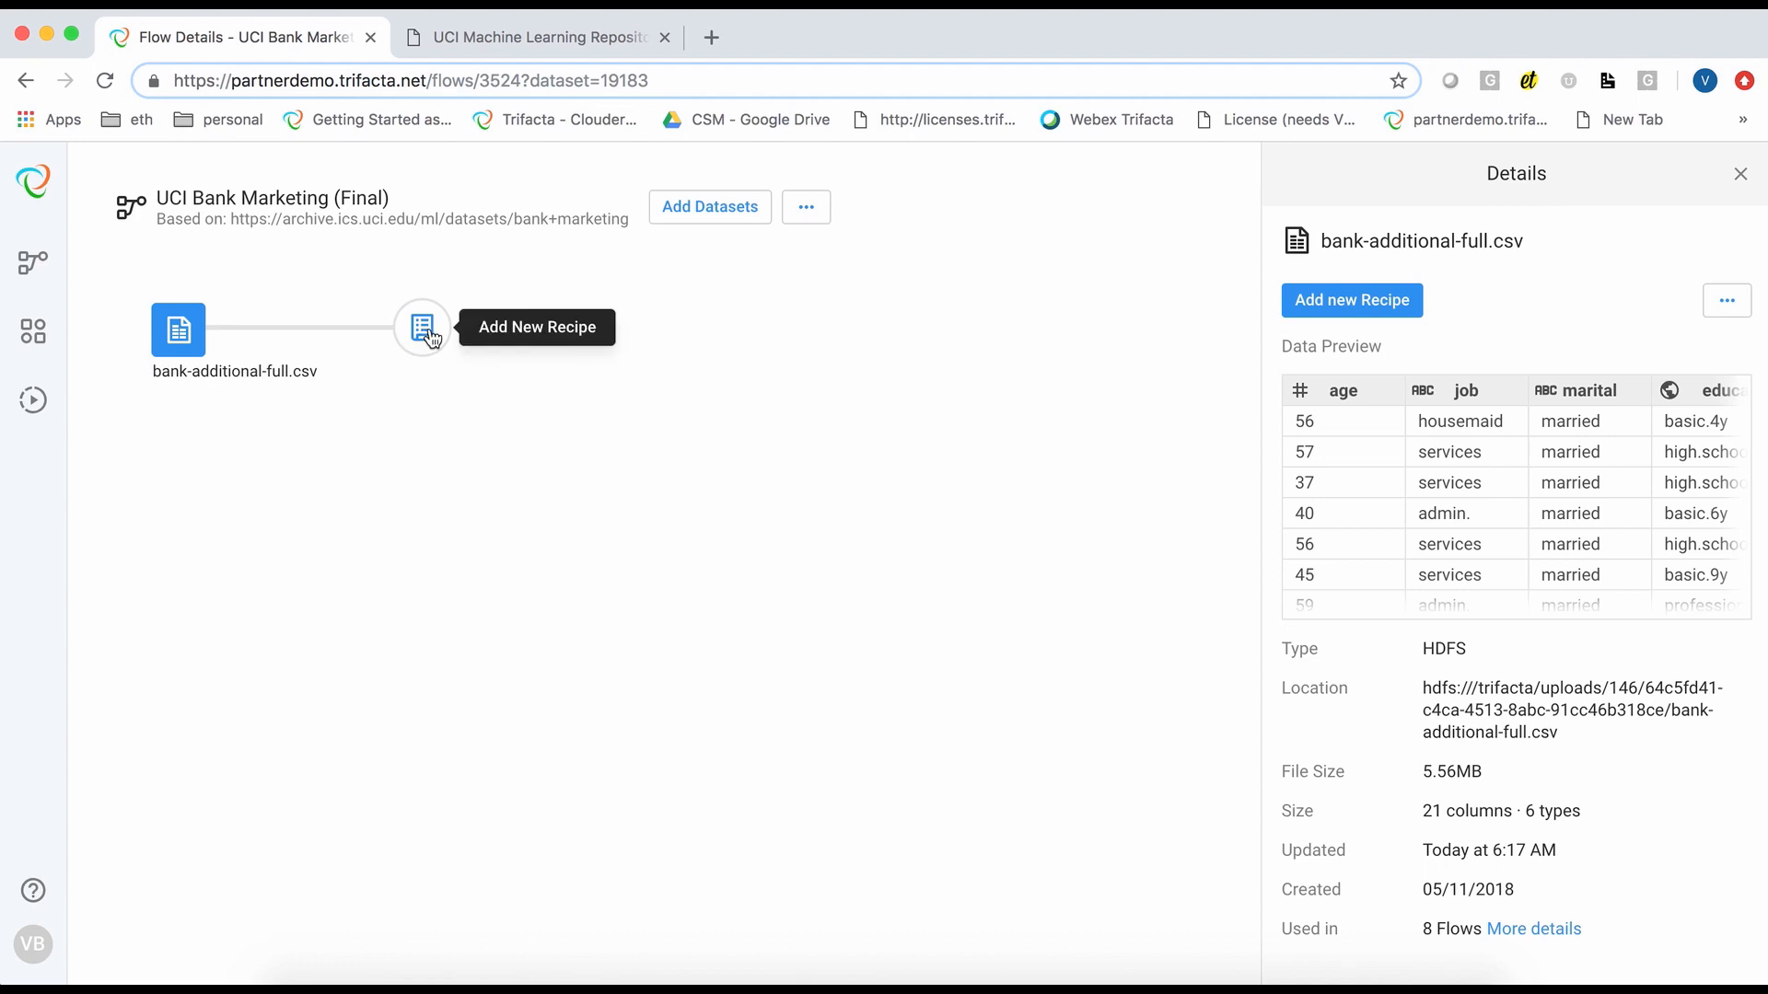
# Add a new recipe to bank-additional-full.csv and convert each unique value in the job column into its own column
pyautogui.click(424, 328)
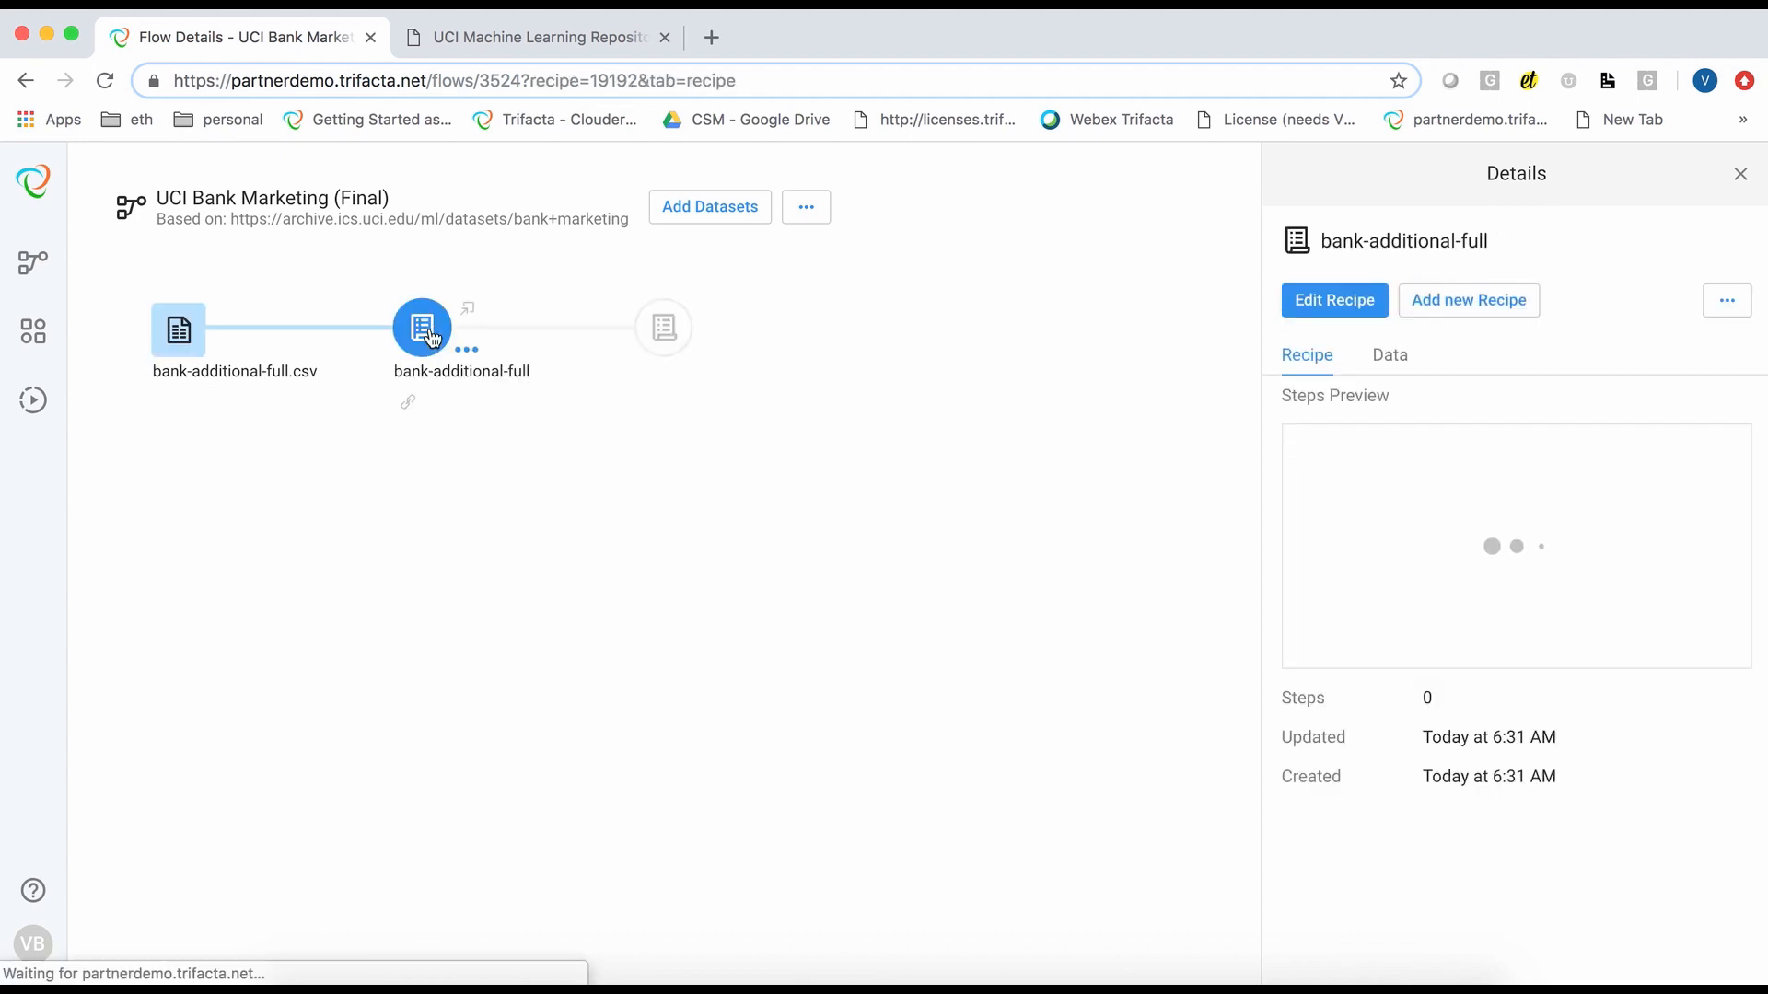
pyautogui.click(1326, 304)
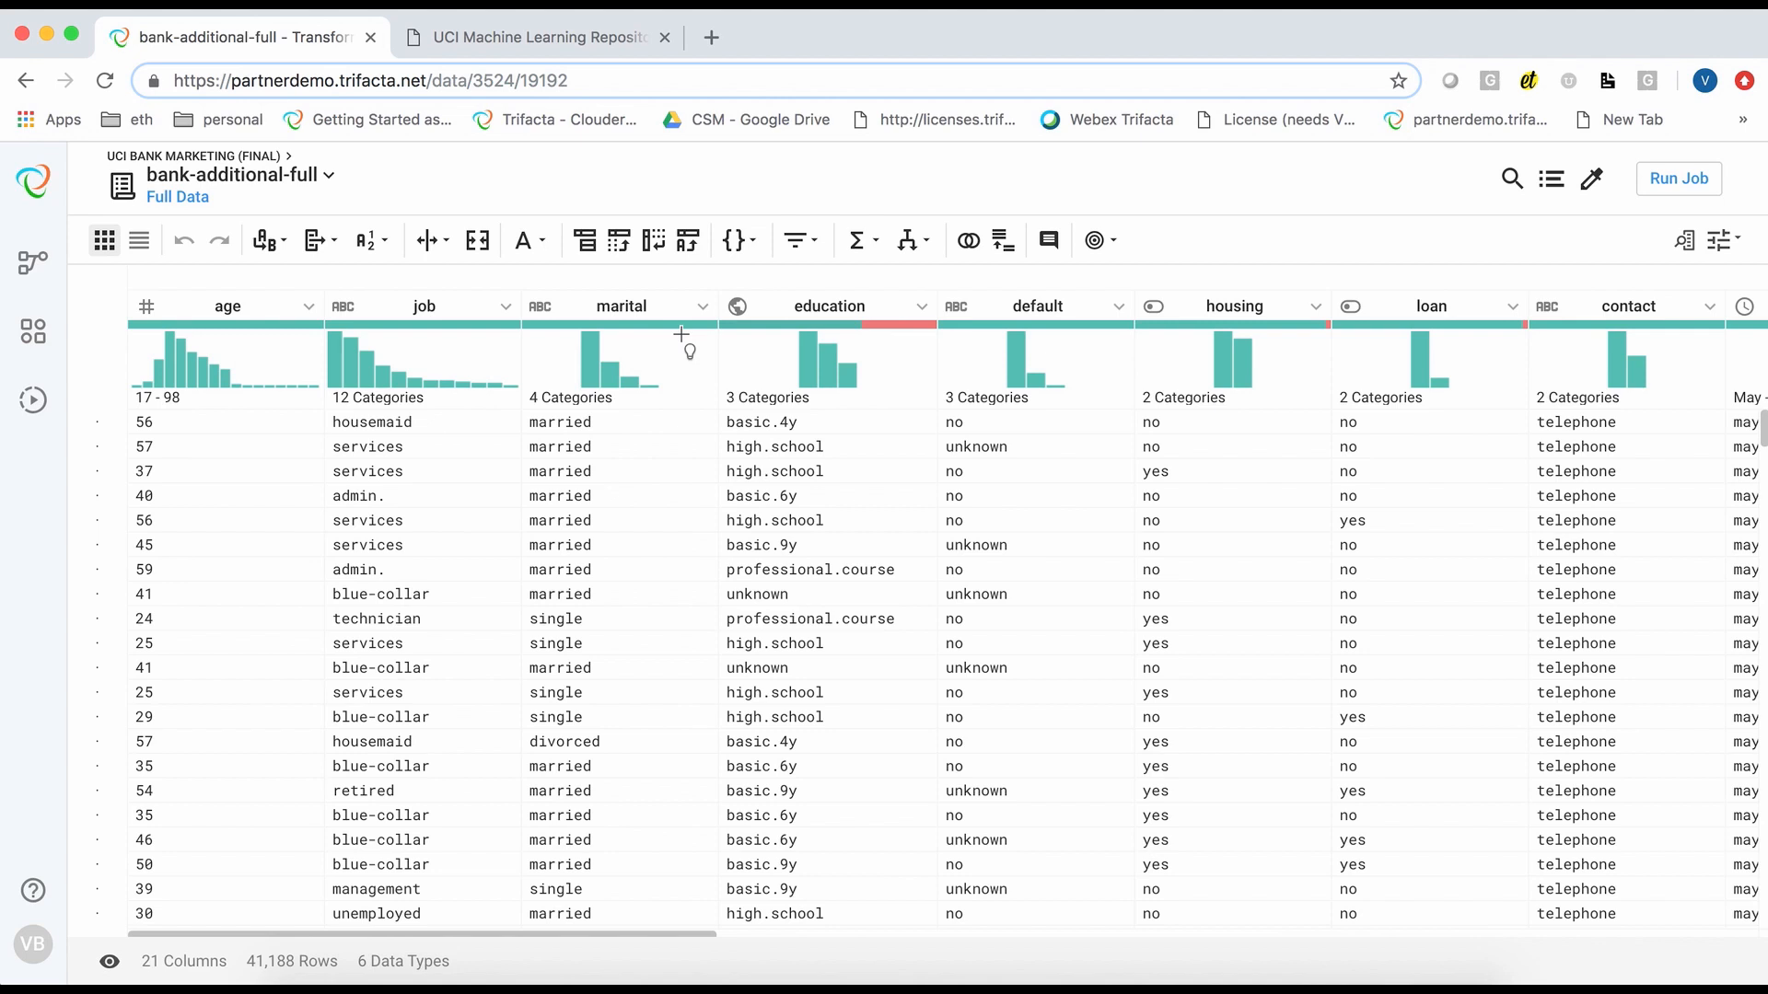
pyautogui.doubleClick(424, 307)
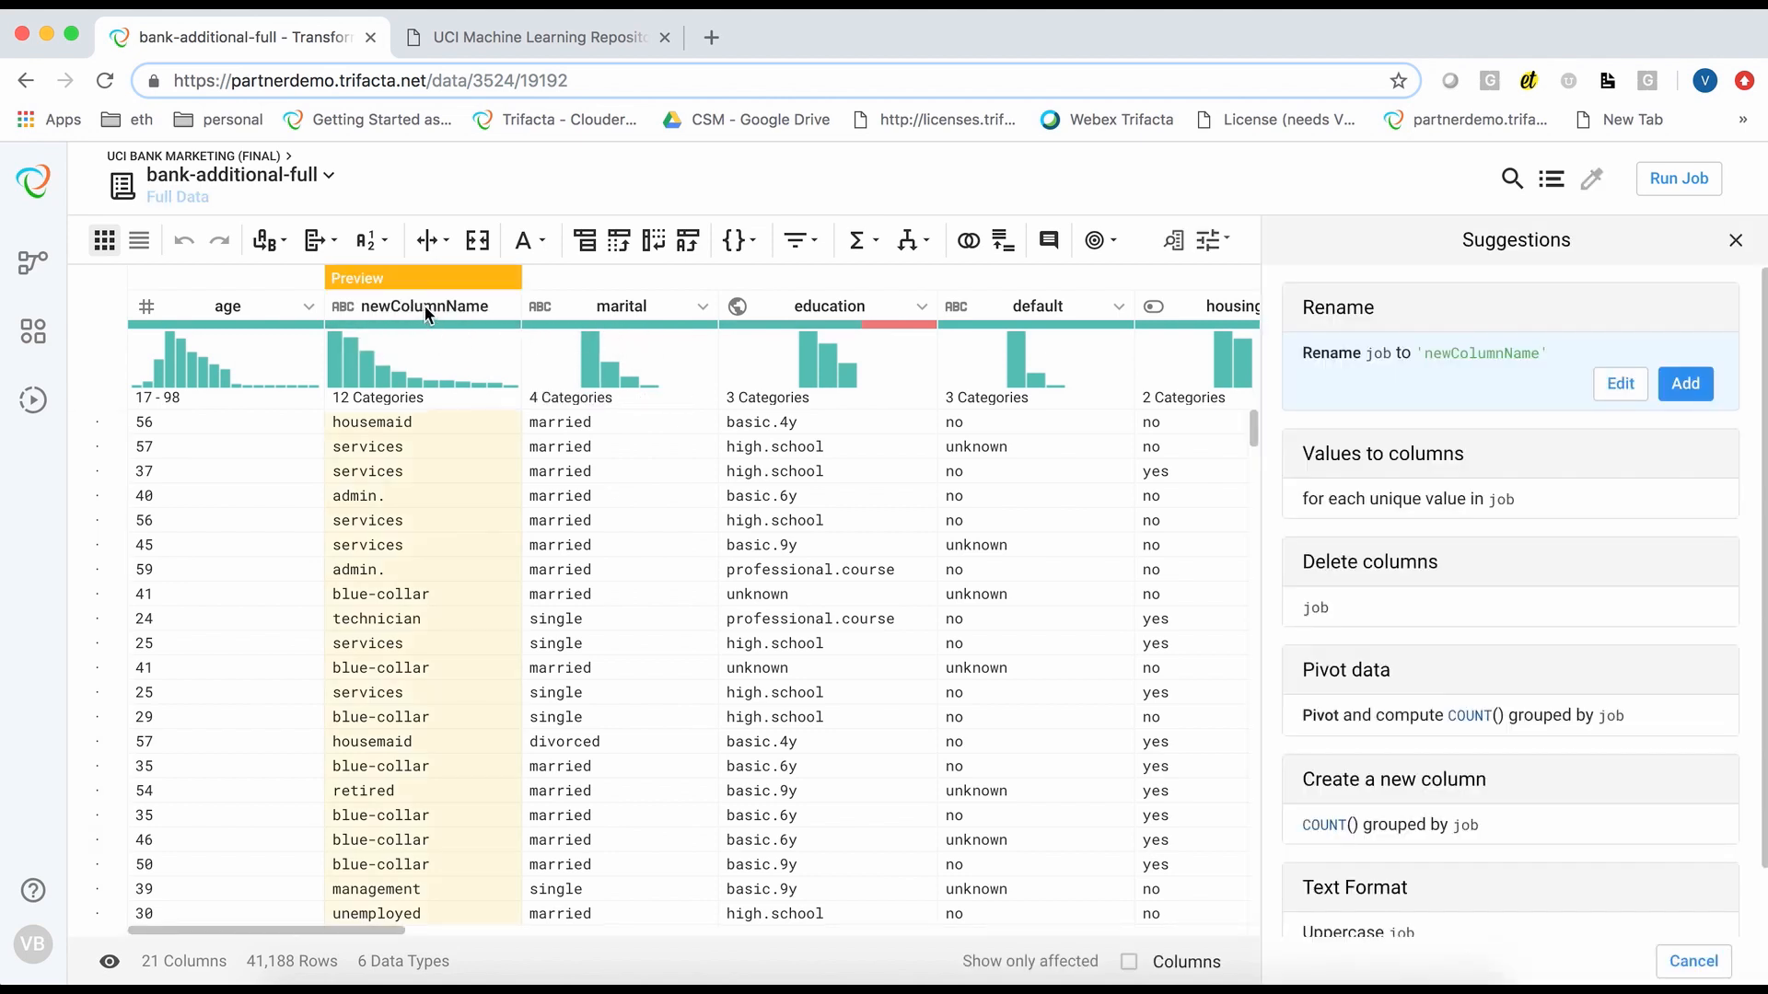
pyautogui.click(1433, 509)
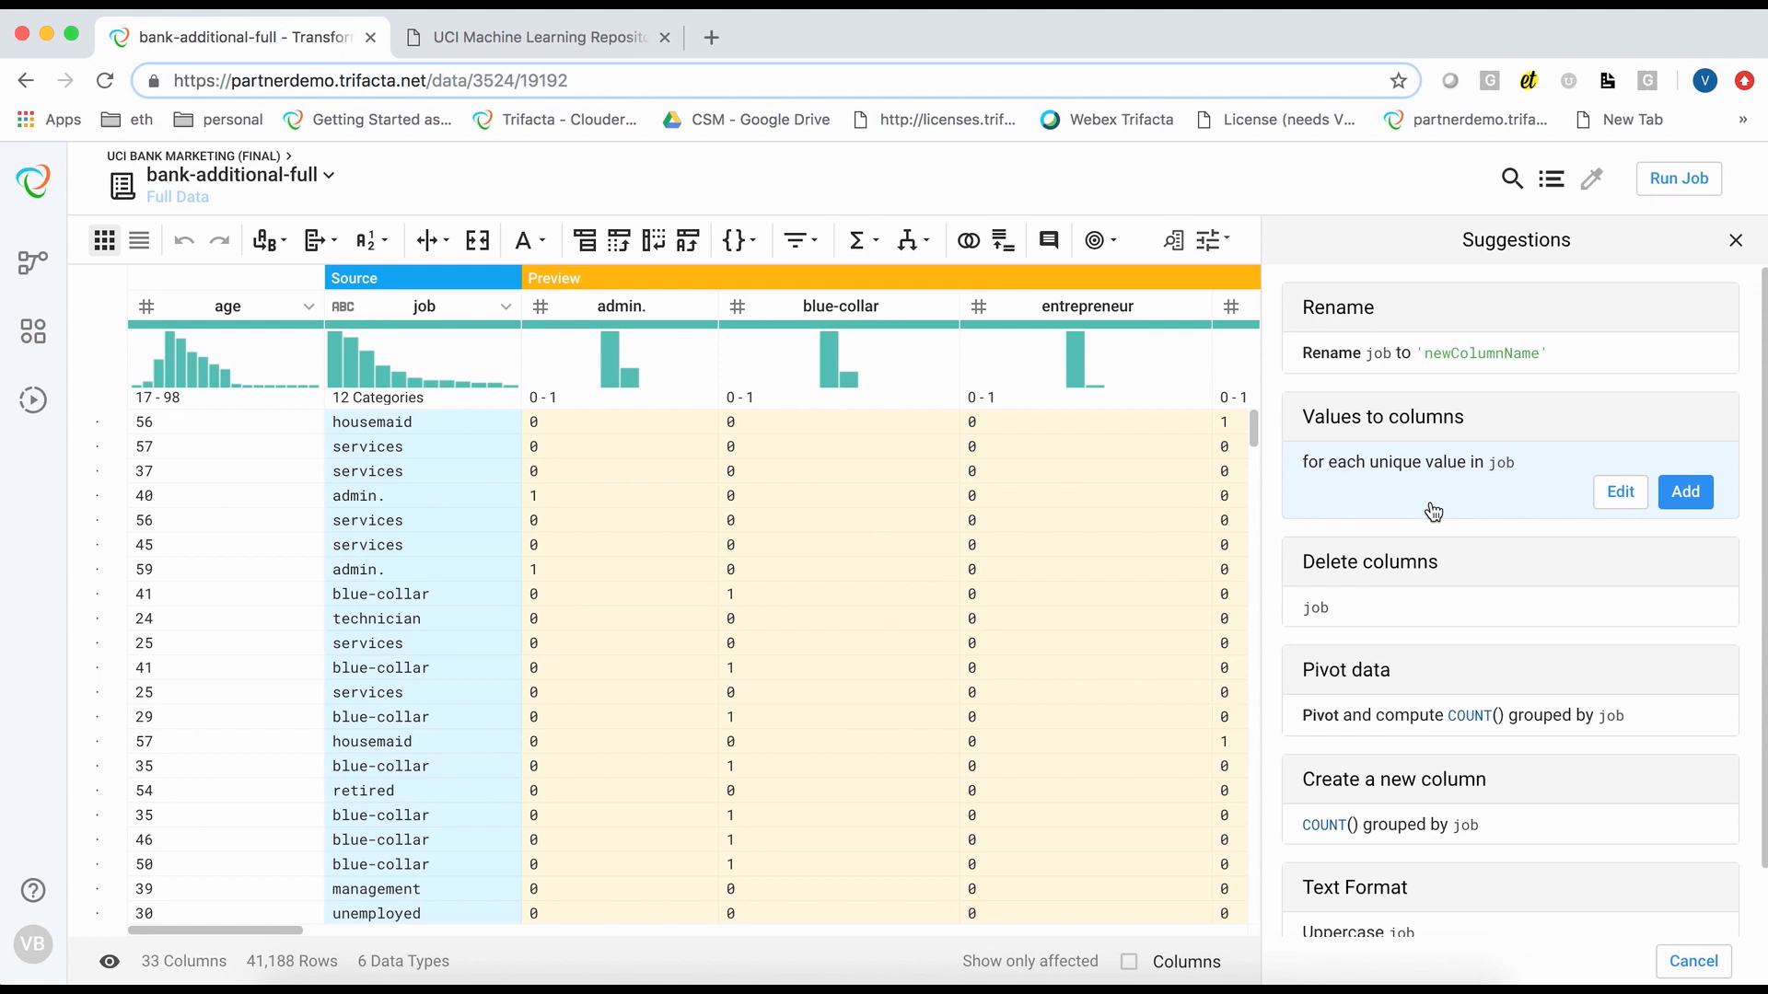
pyautogui.click(1686, 495)
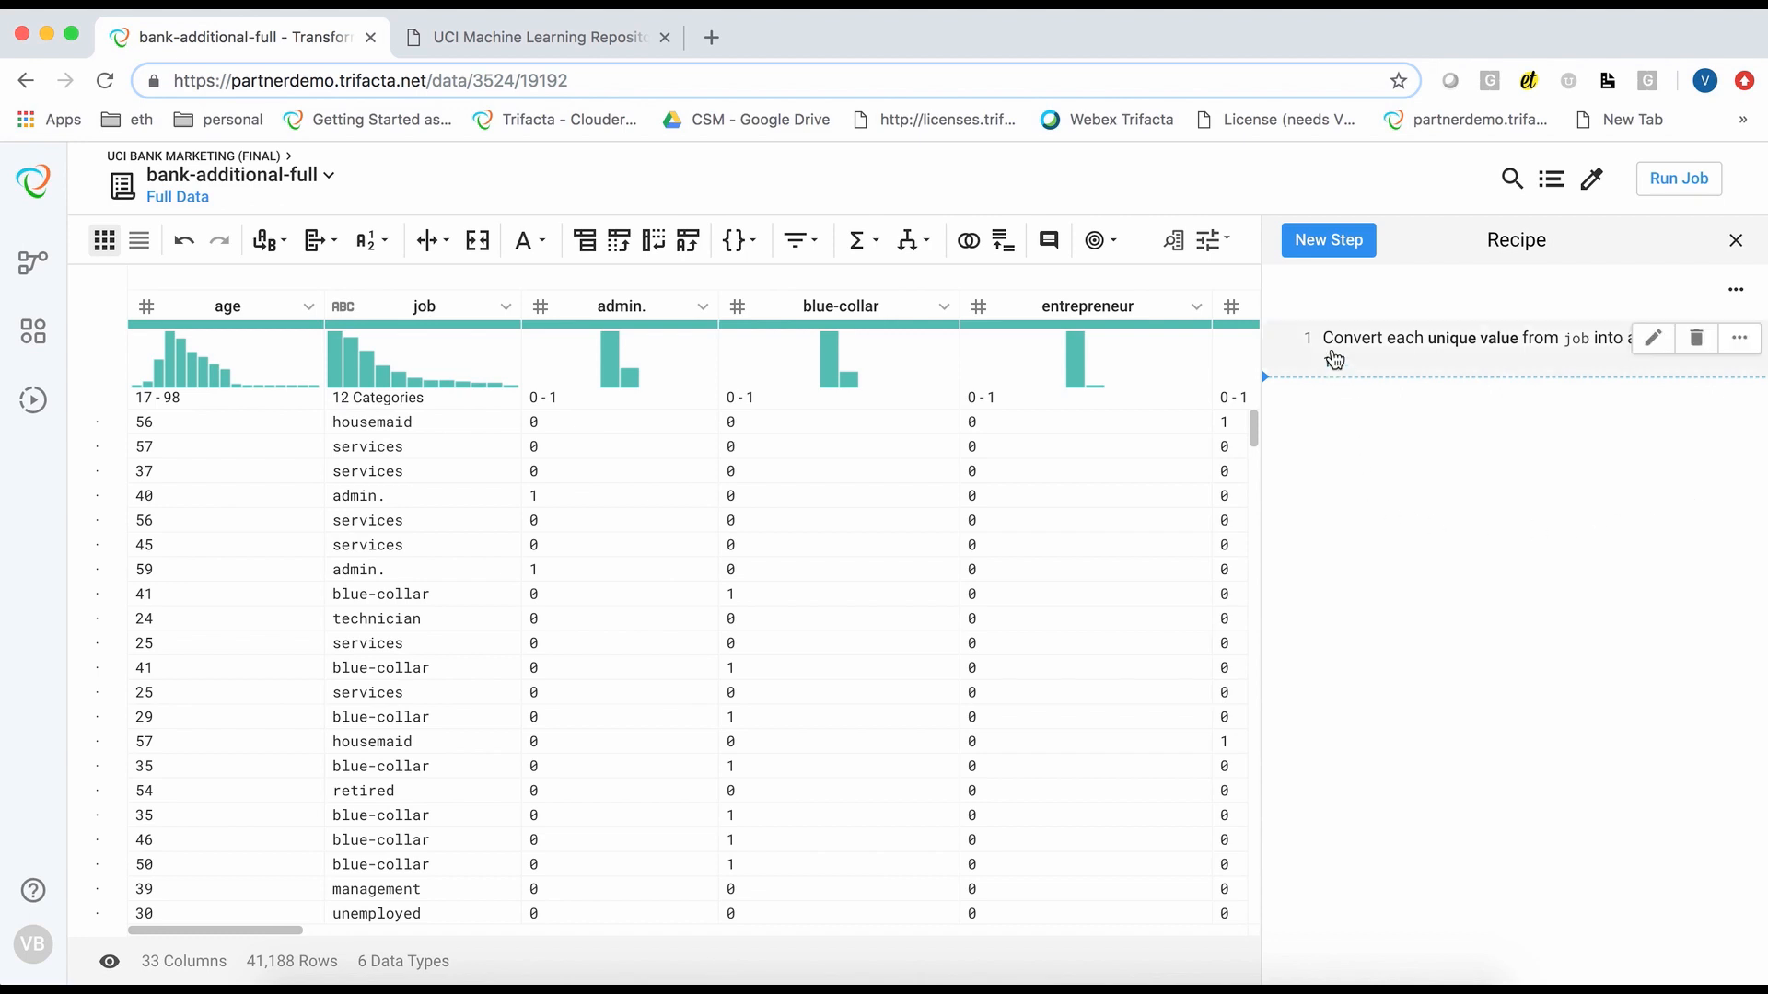
# Set up a Bin column transformation on the age column using the Custom Bin Size option
pyautogui.click(1323, 247)
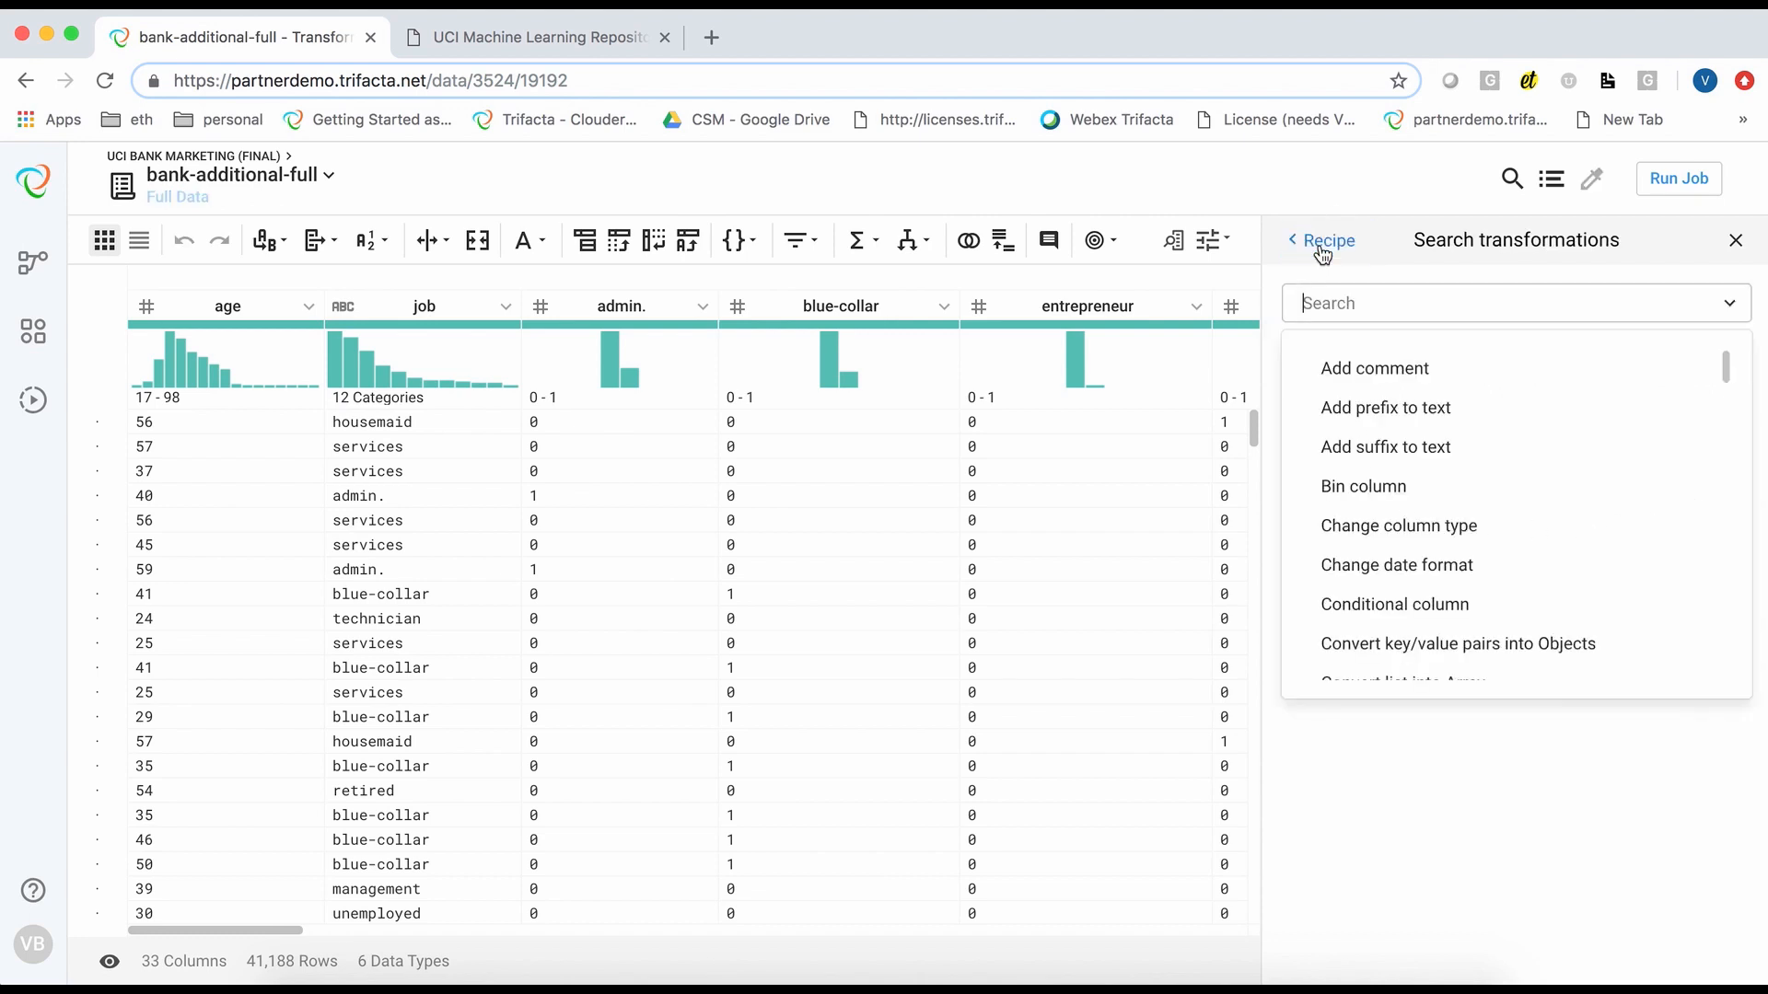
pyautogui.write('bin')
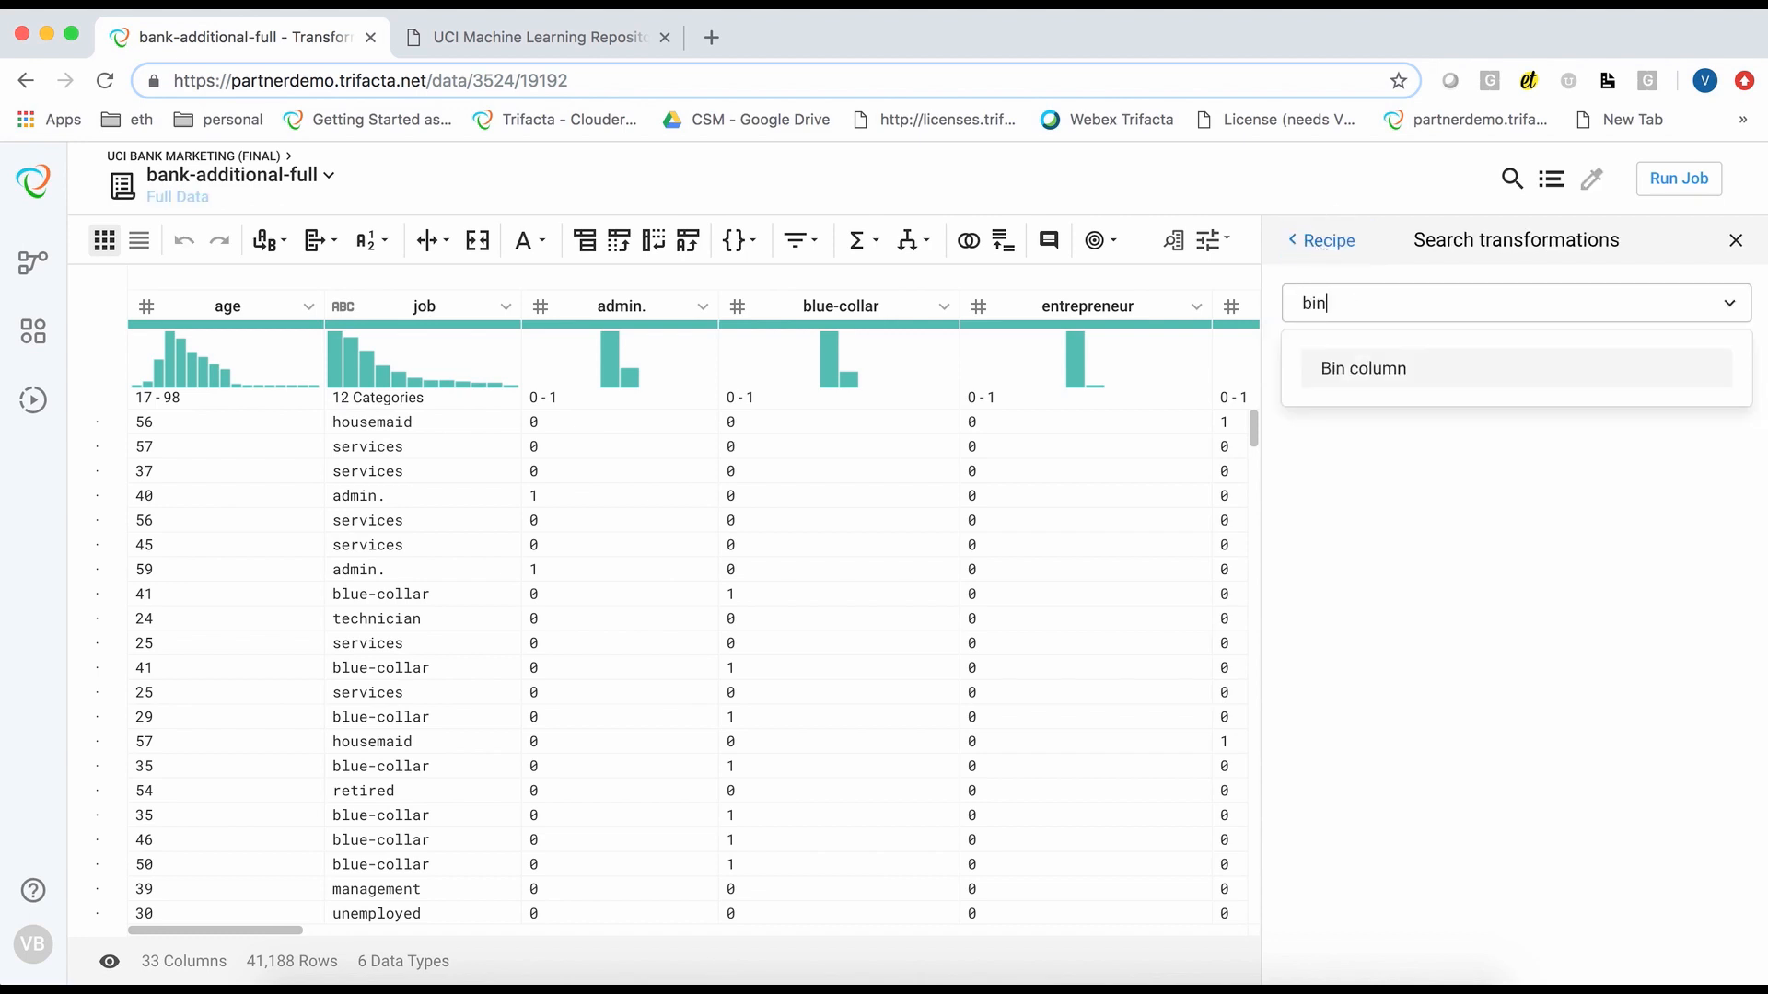
pyautogui.click(1337, 373)
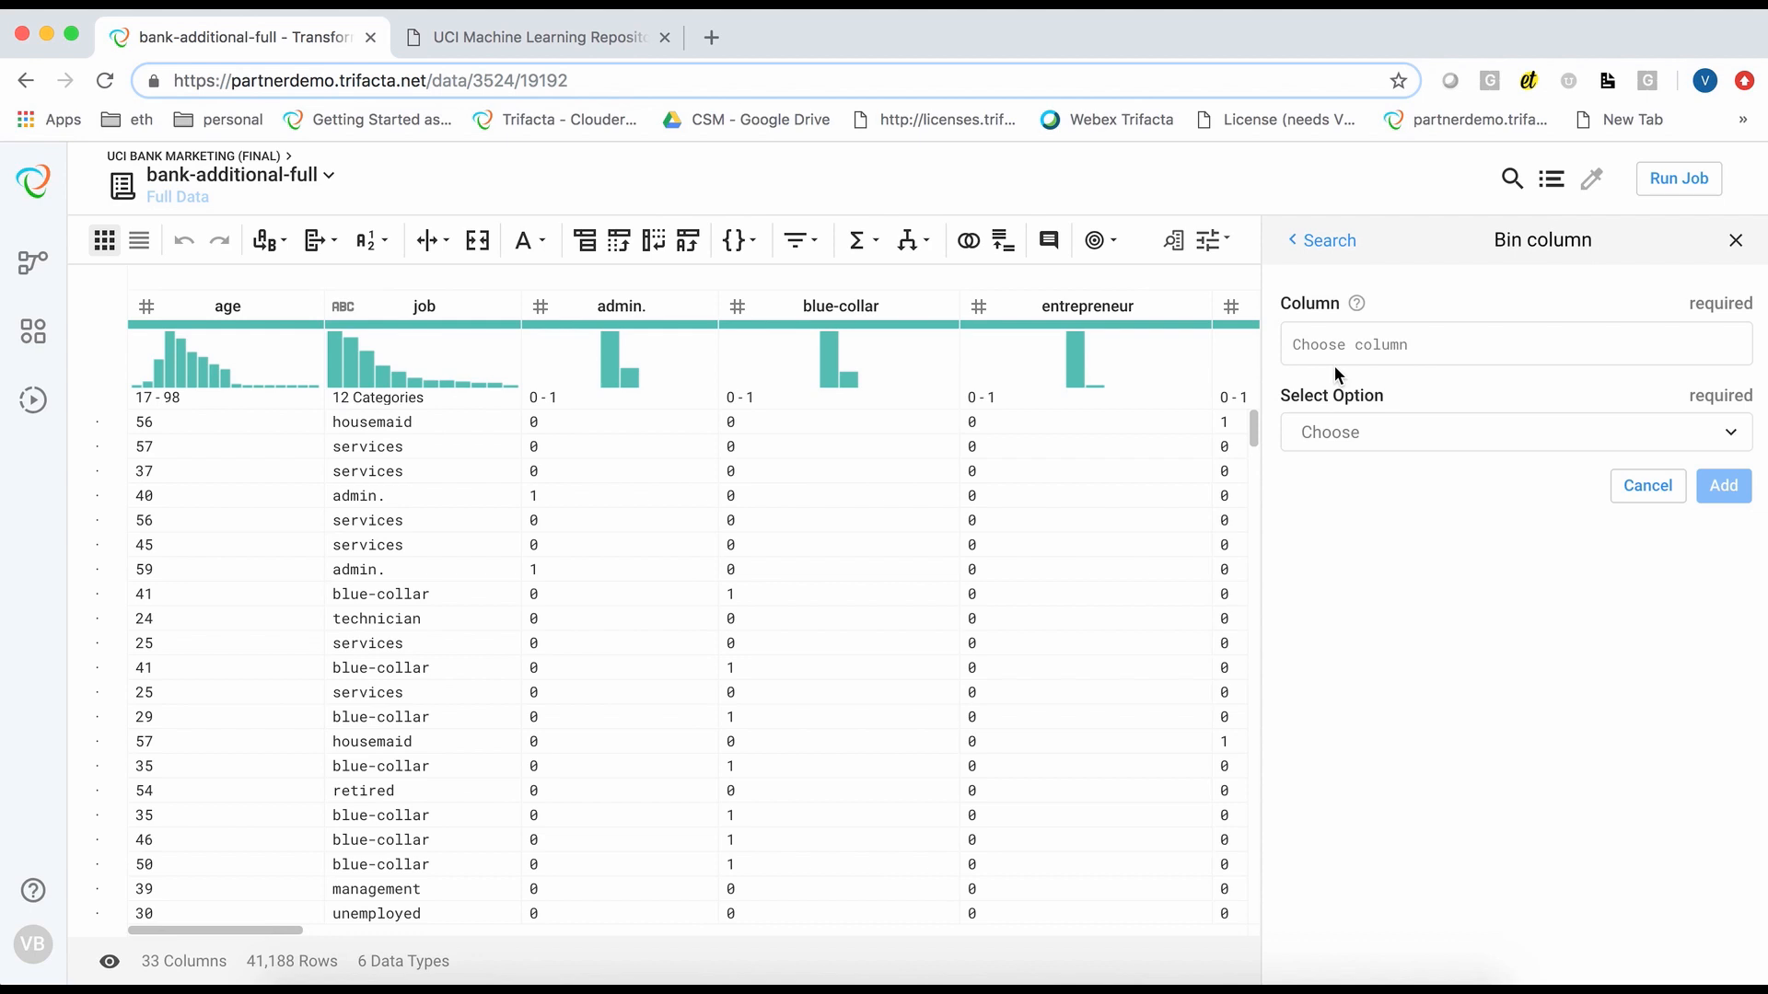
pyautogui.click(1340, 351)
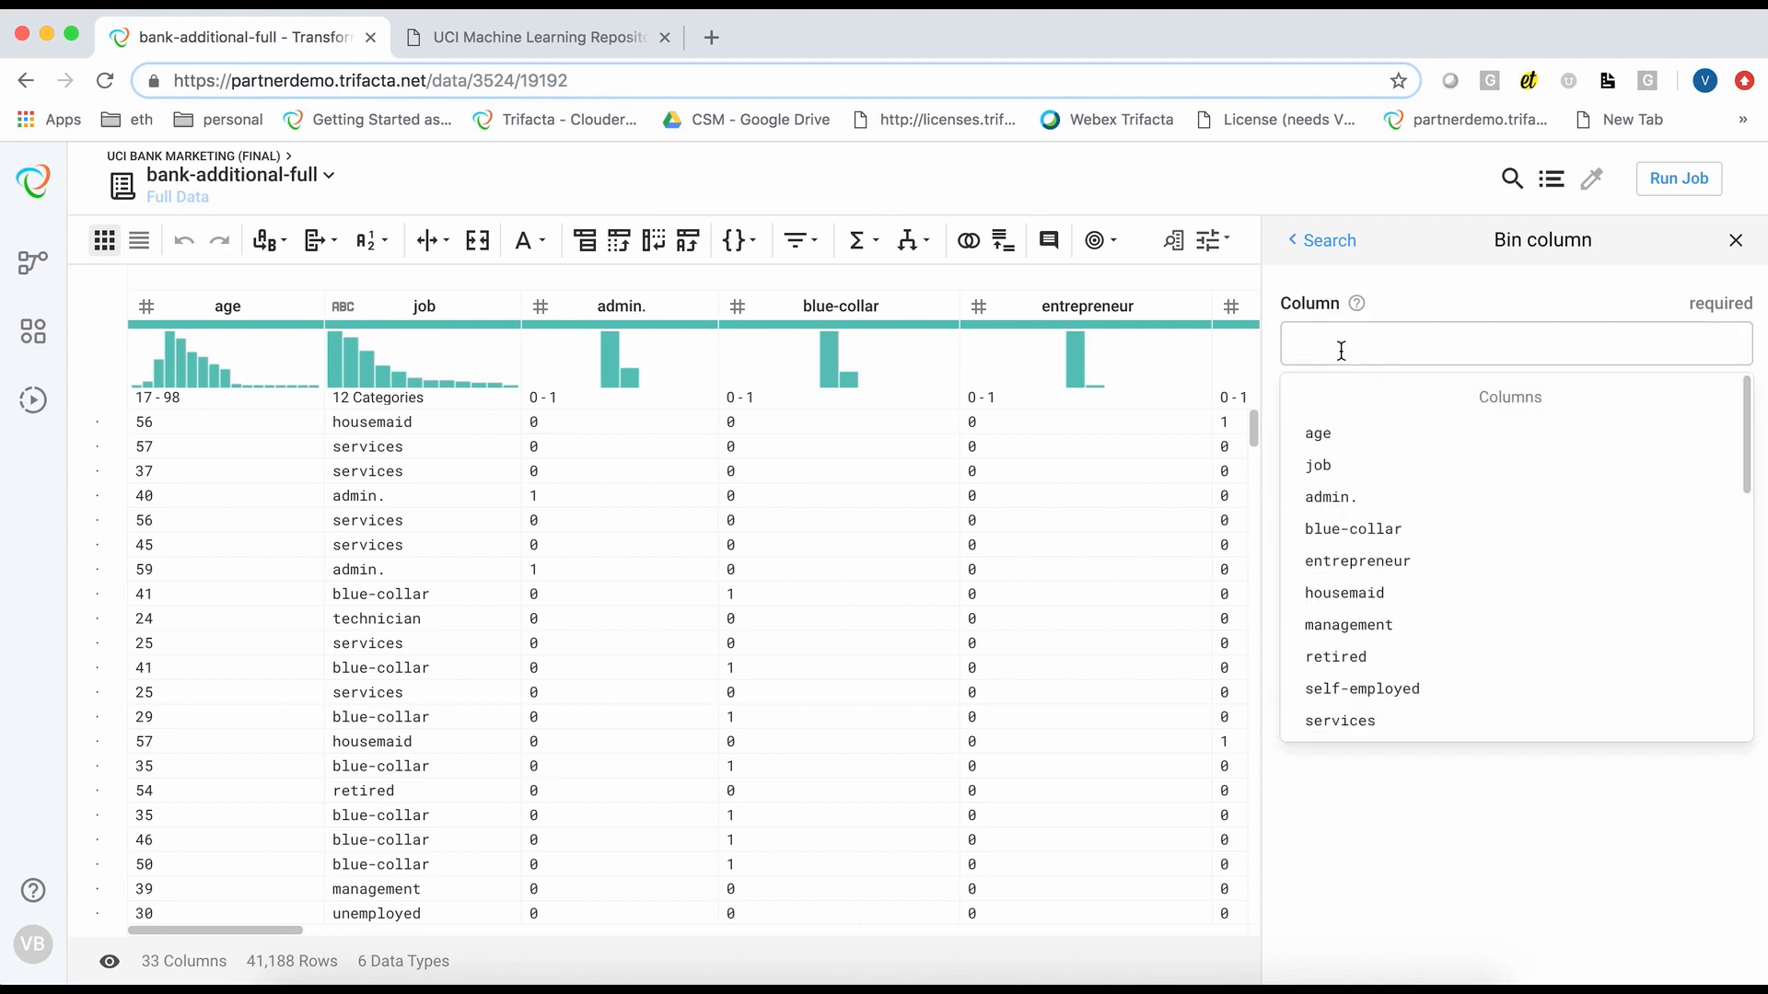
pyautogui.write('age')
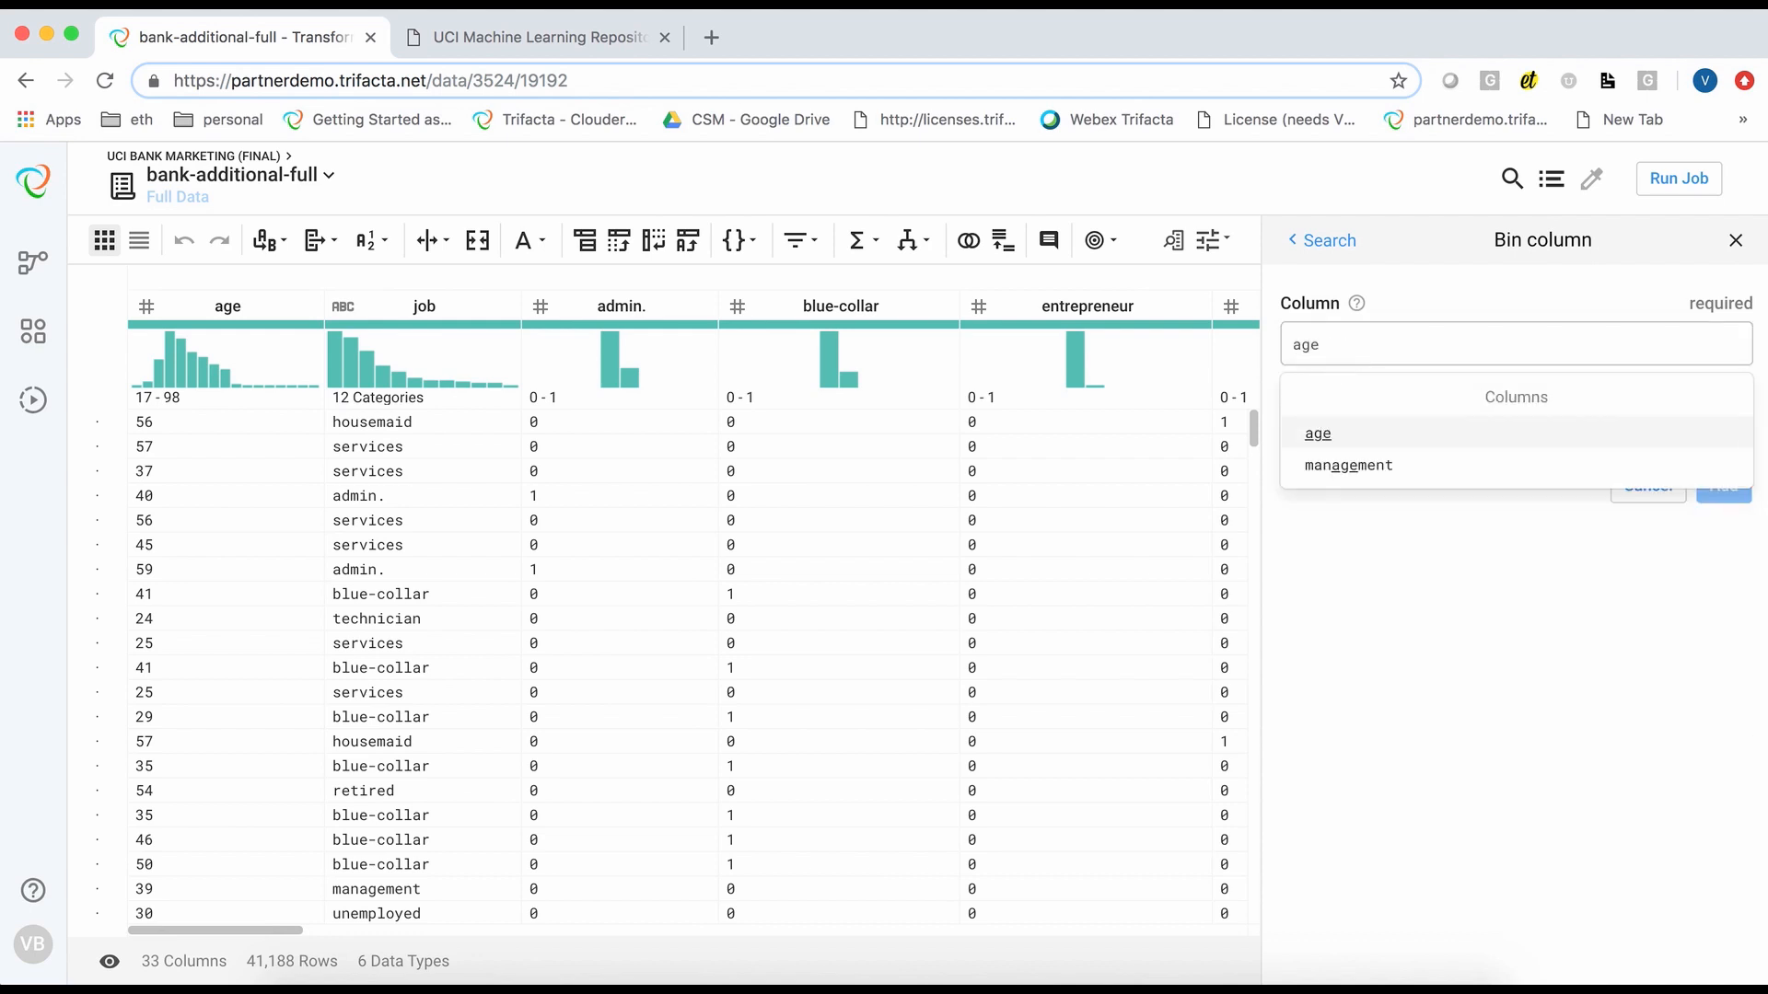
pyautogui.press('Return')
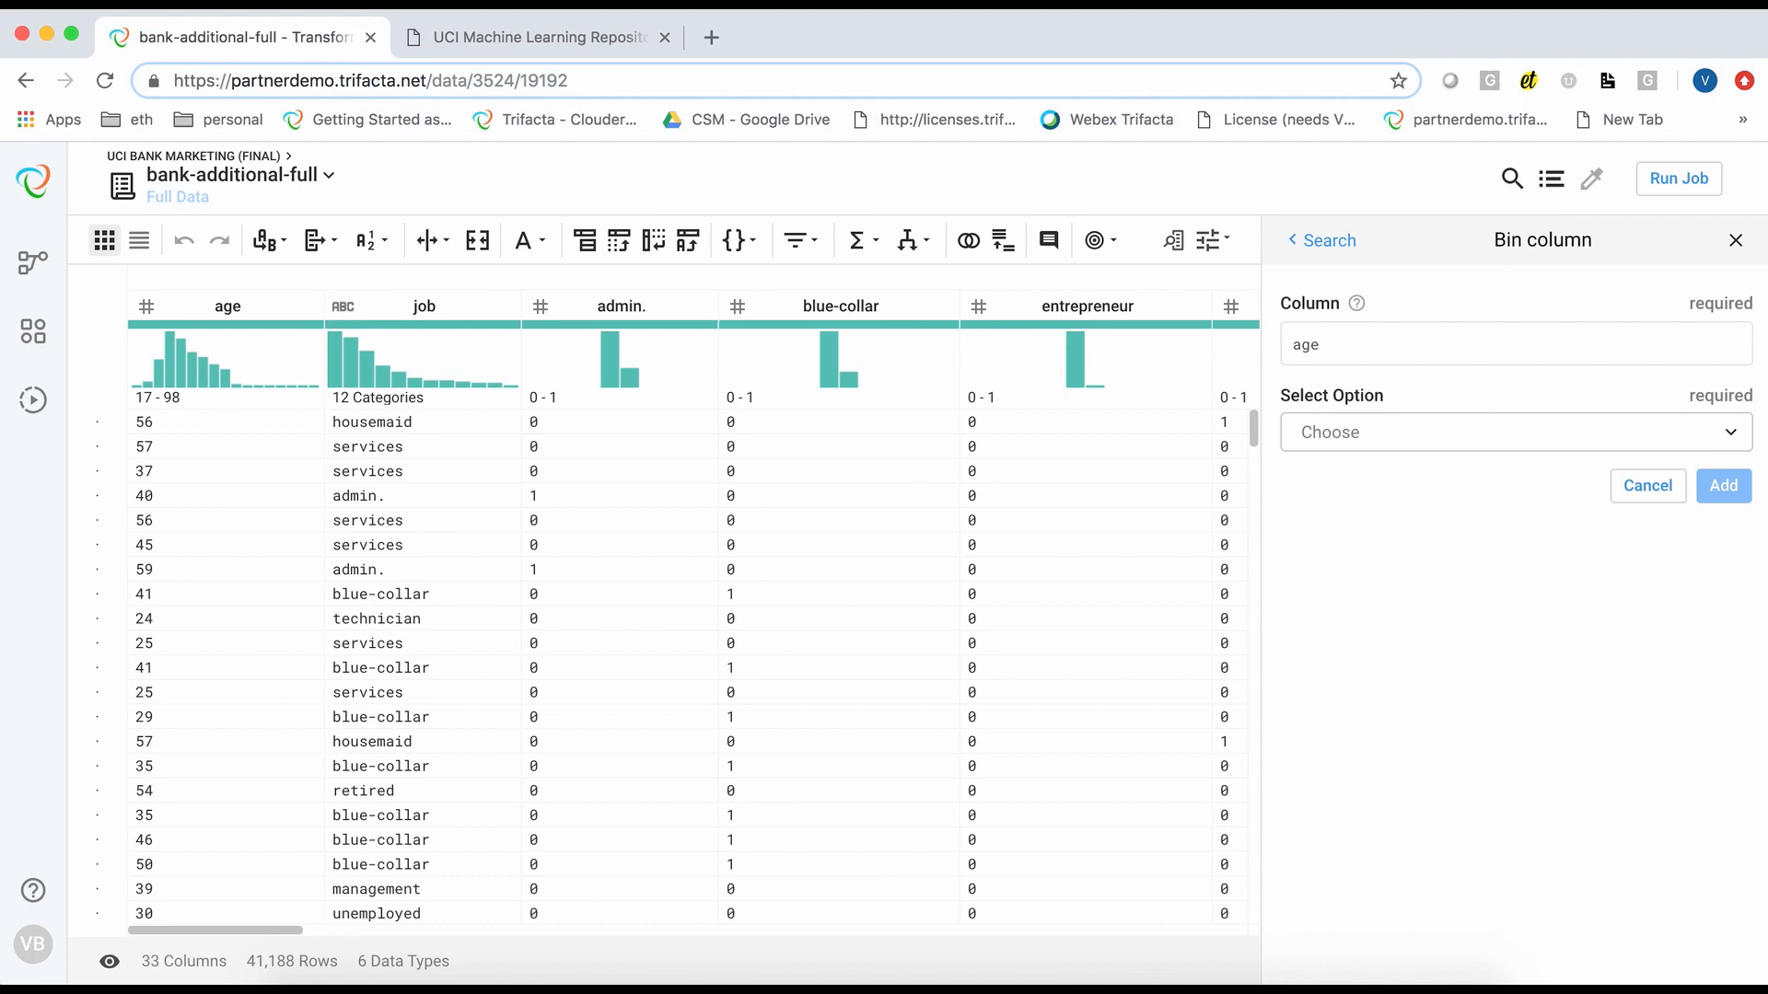
pyautogui.click(1330, 434)
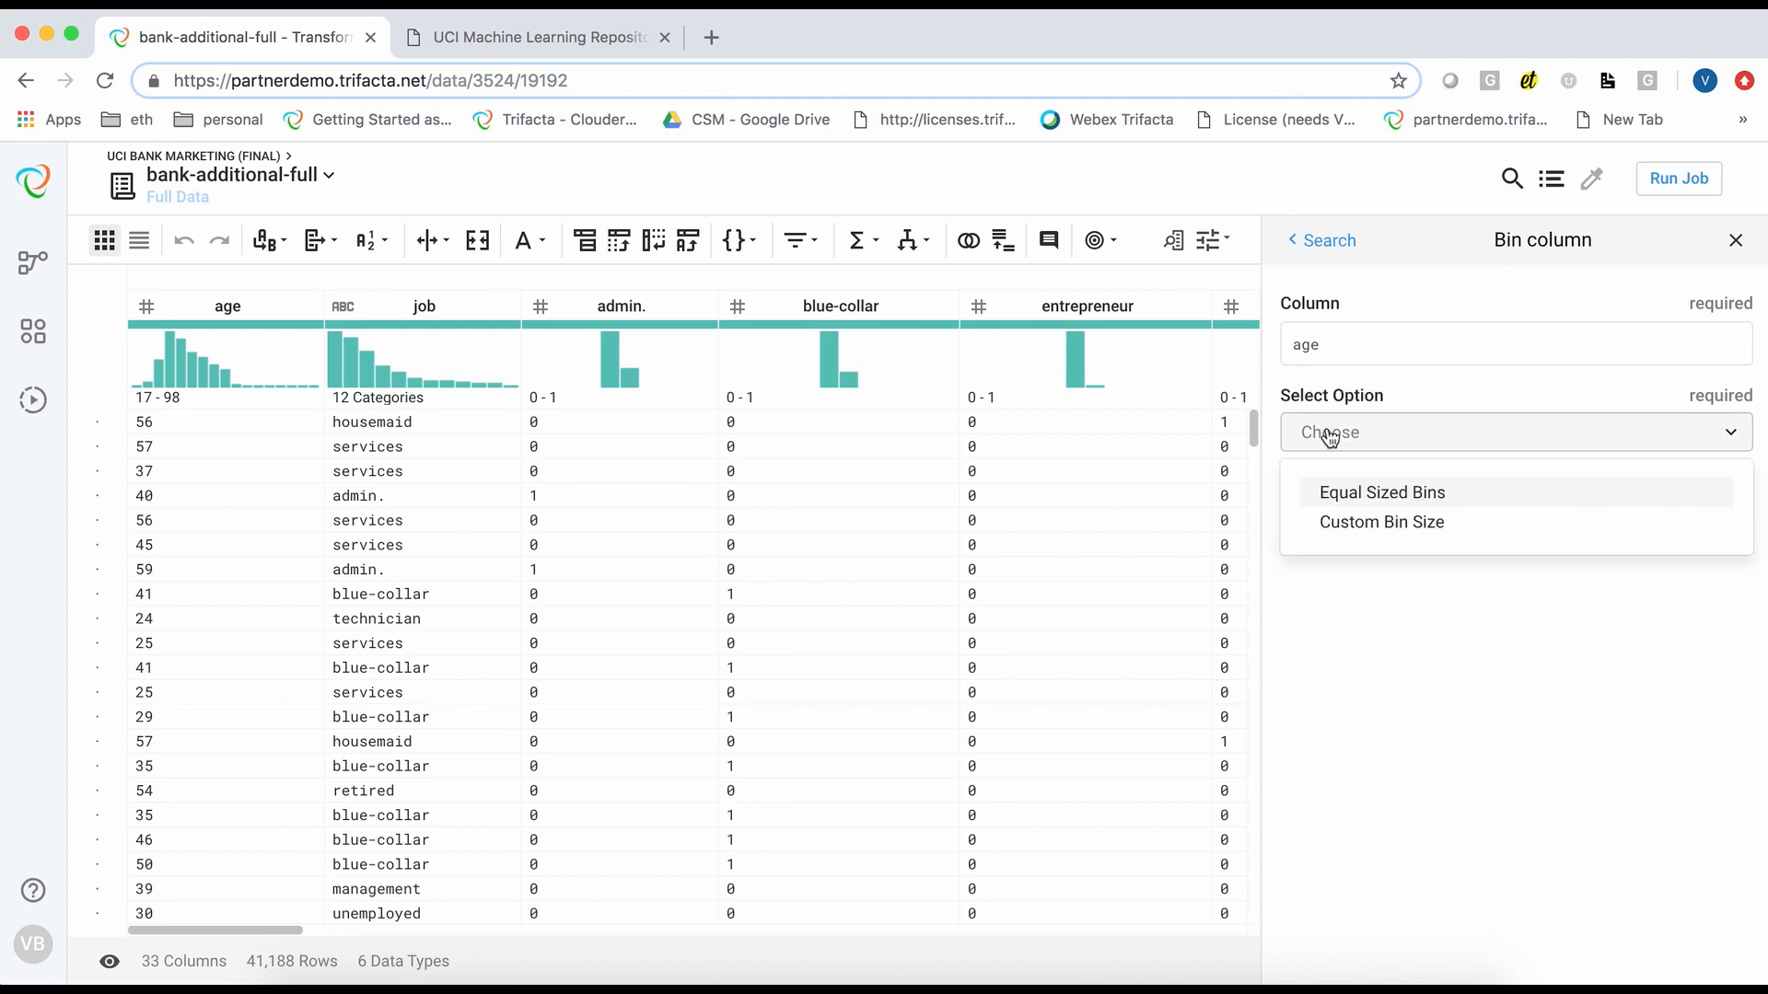
pyautogui.click(1330, 522)
# Enter the age bin boundaries 17, 29, 39, 49, 59, 69 and 199
pyautogui.moveTo(1327, 523)
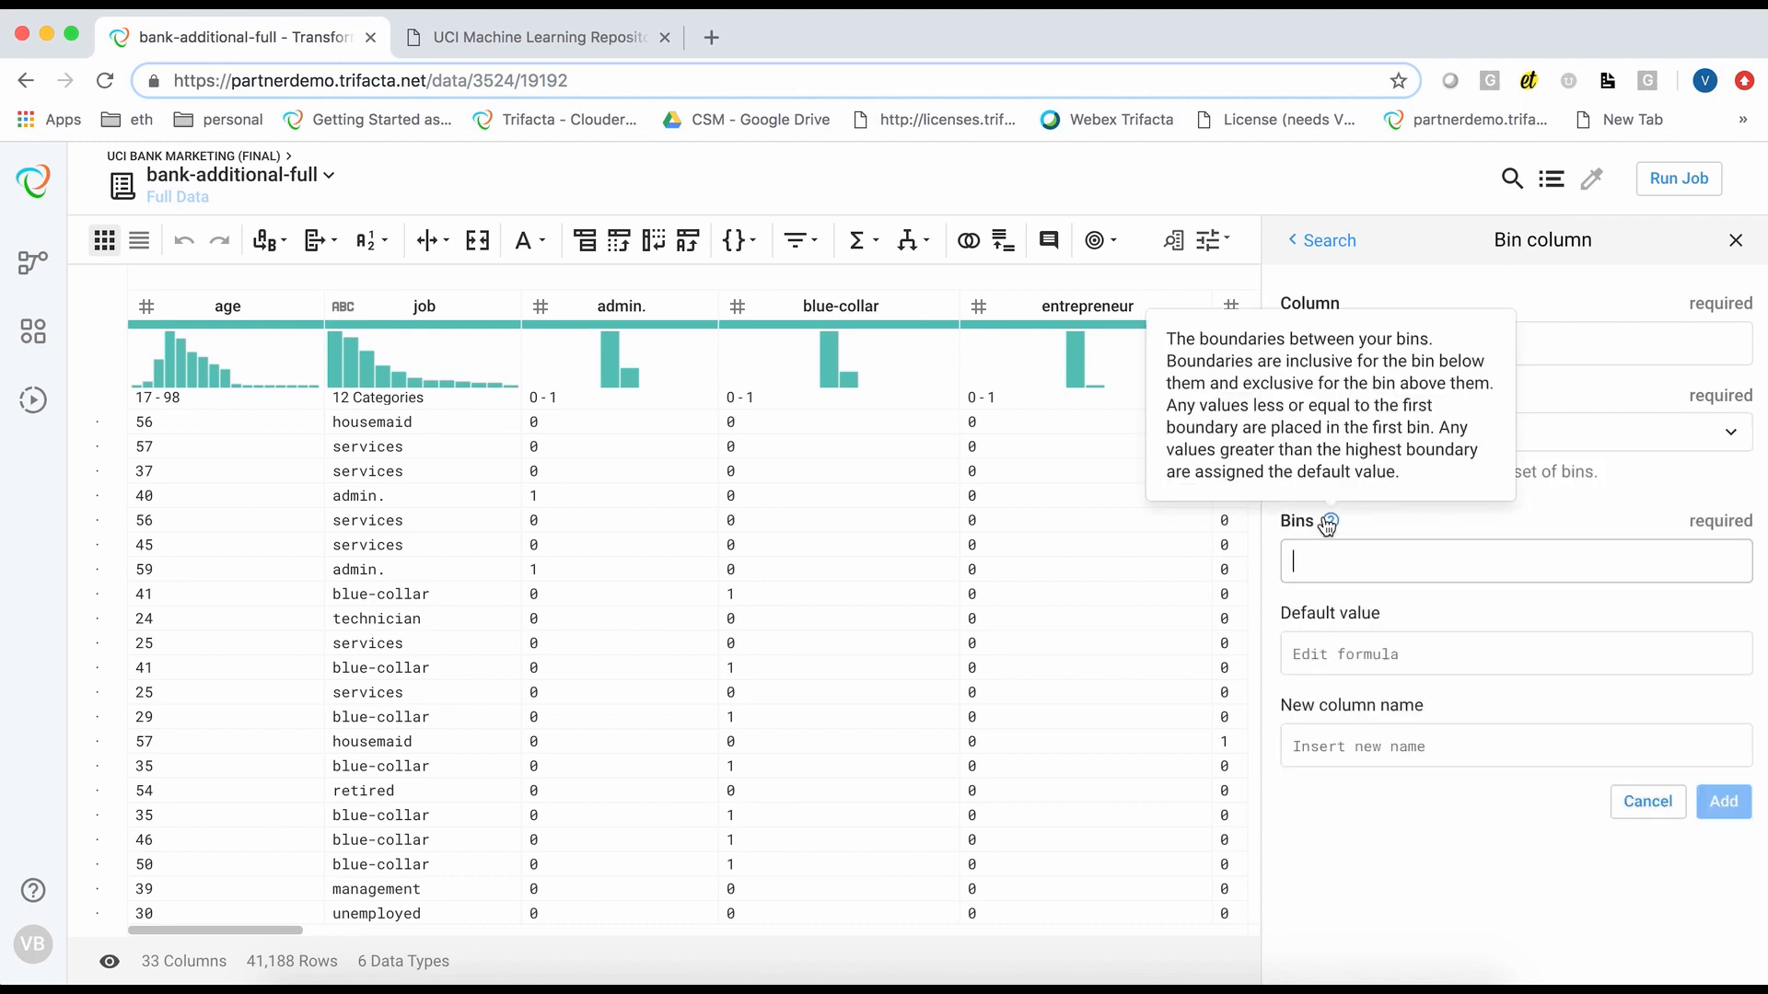
pyautogui.write('17')
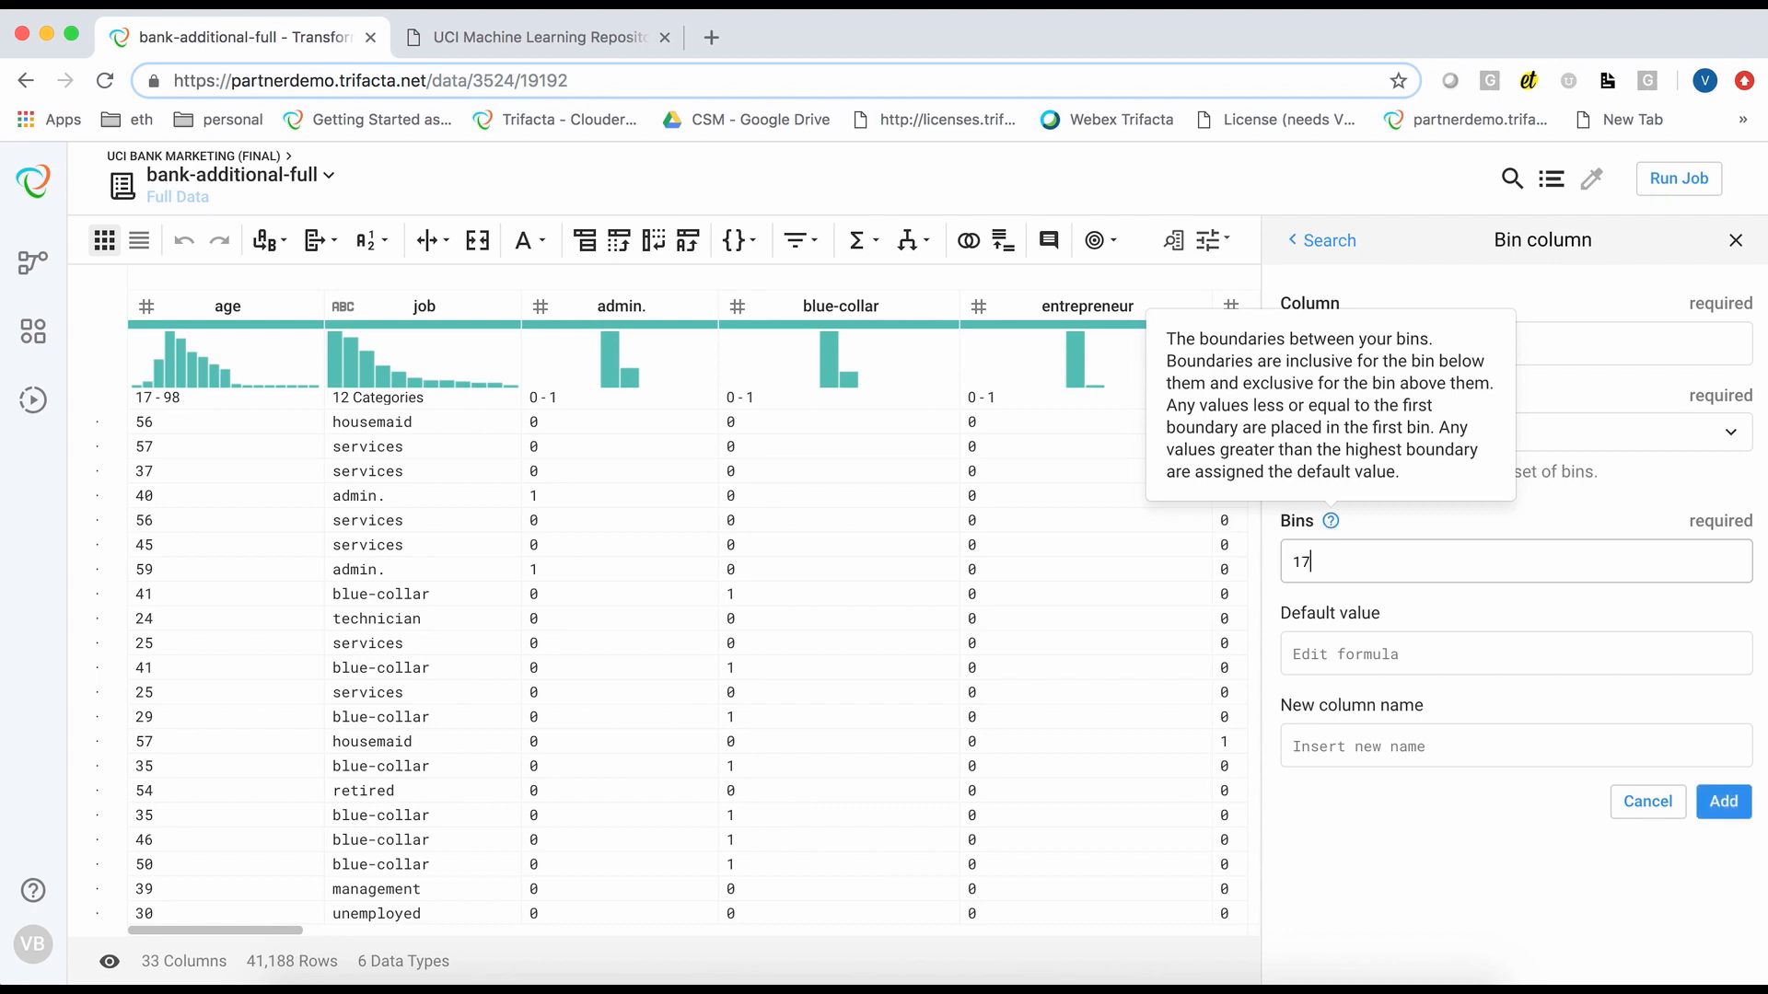
pyautogui.press('Return')
pyautogui.write('29')
pyautogui.press('Return')
pyautogui.write('39')
pyautogui.press('Return')
pyautogui.write('49')
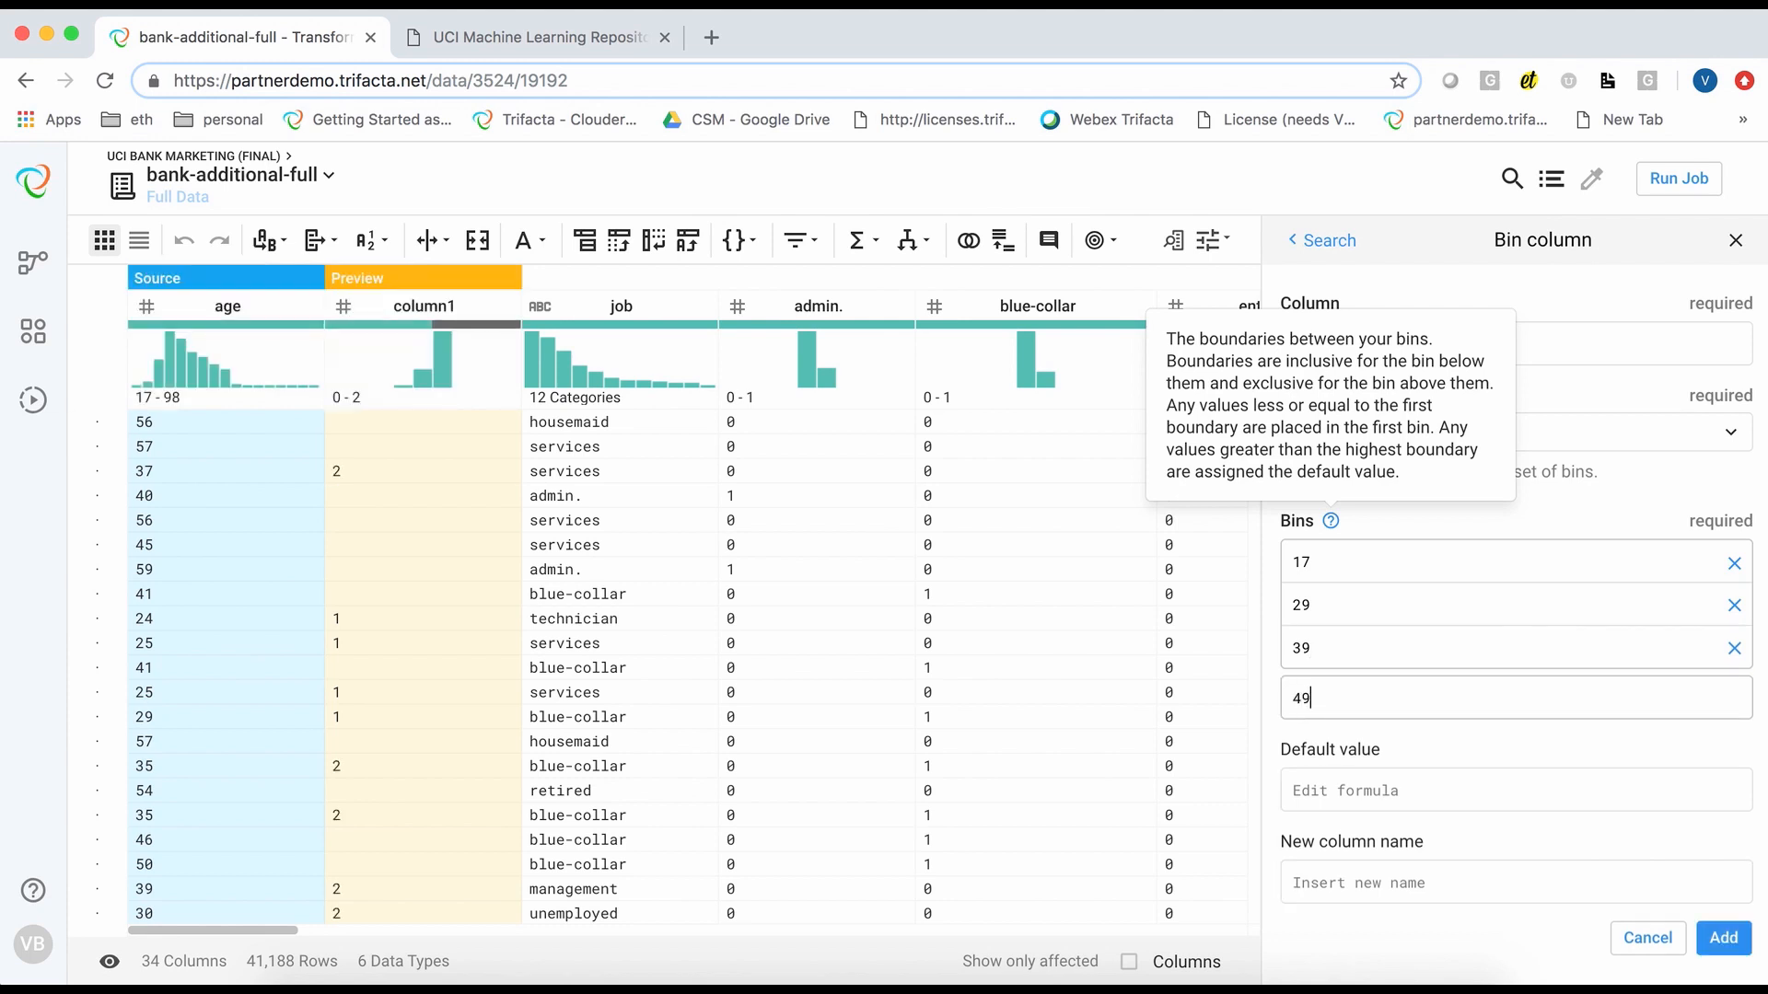
pyautogui.press('Return')
pyautogui.write('59')
pyautogui.press('Return')
pyautogui.write('69')
pyautogui.press('Return')
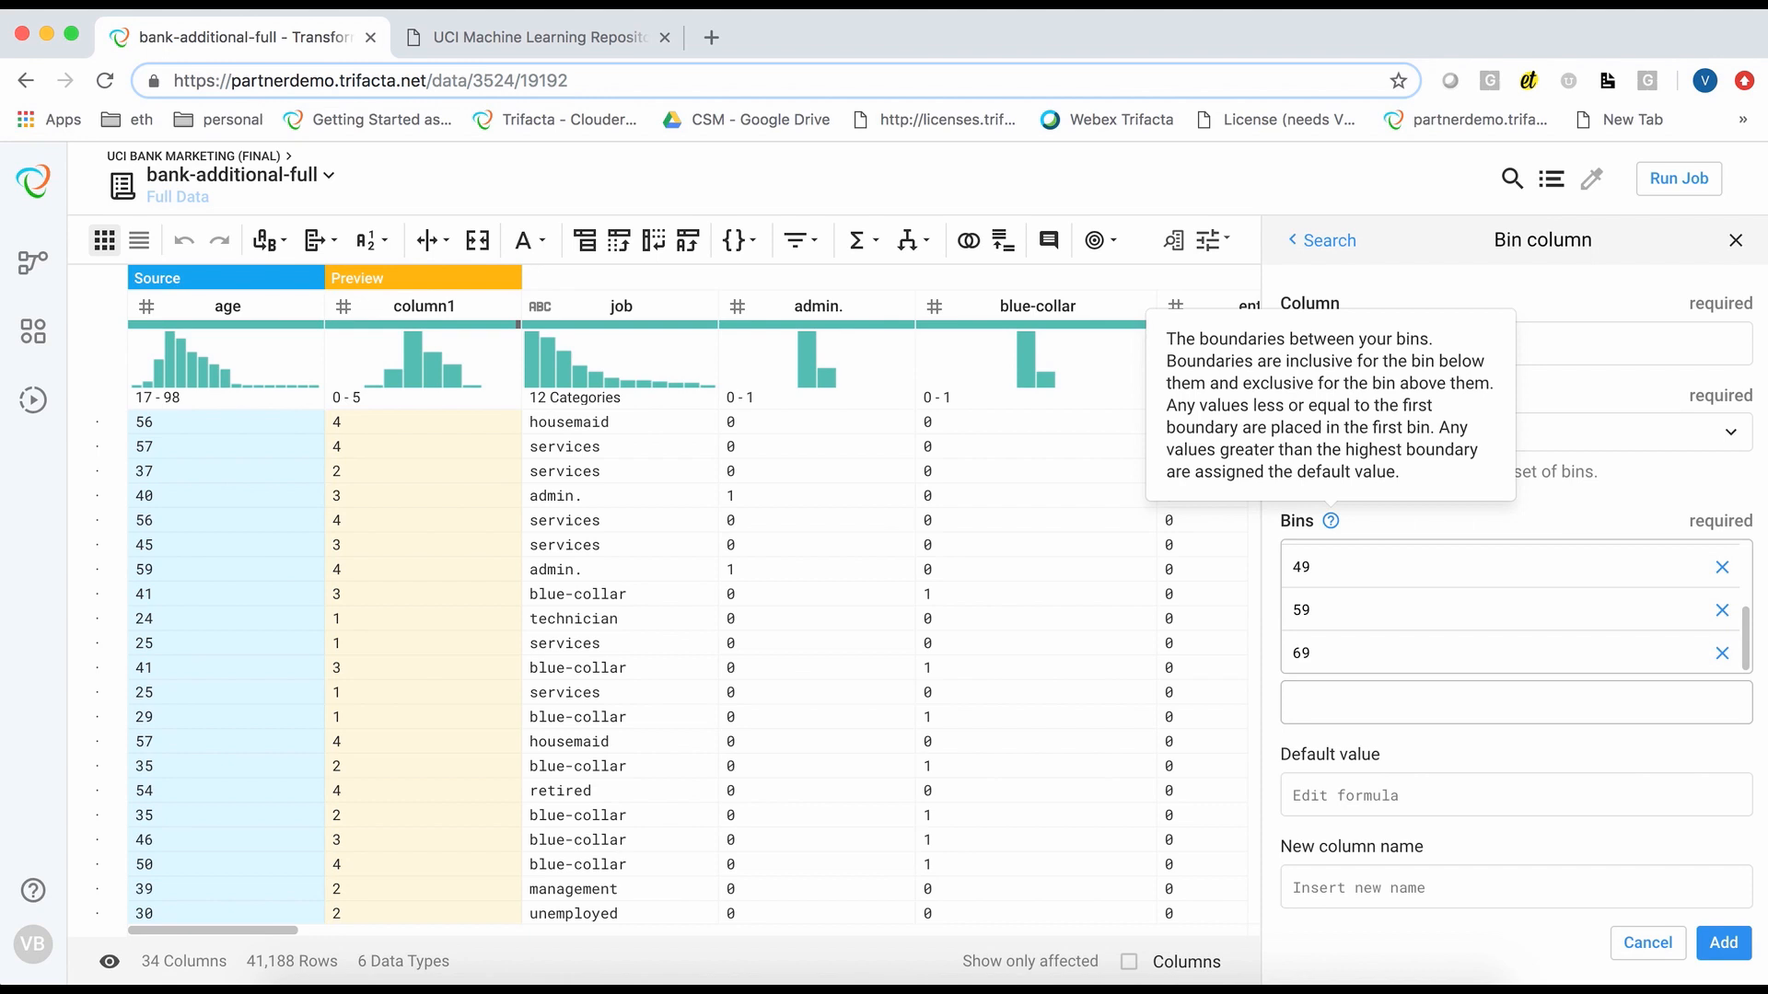
pyautogui.write('199')
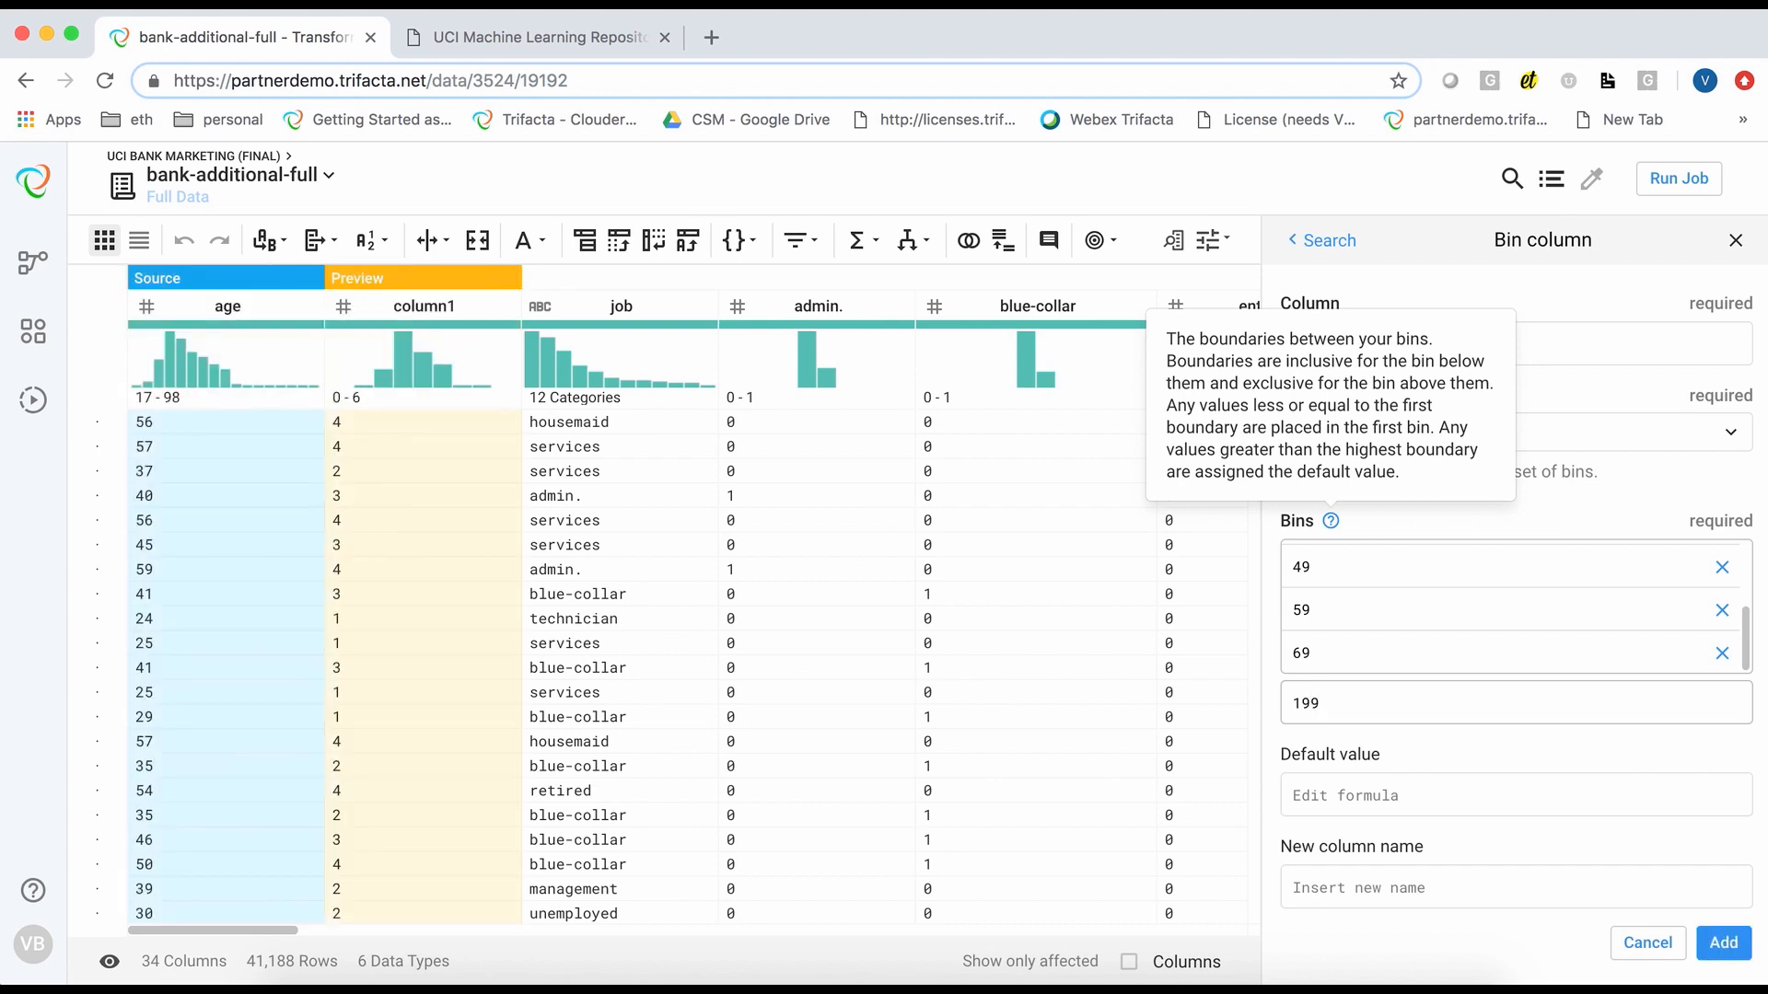
# Name the new binned column age_bins and add the binning step to the recipe
pyautogui.click(1342, 889)
pyautogui.write('age')
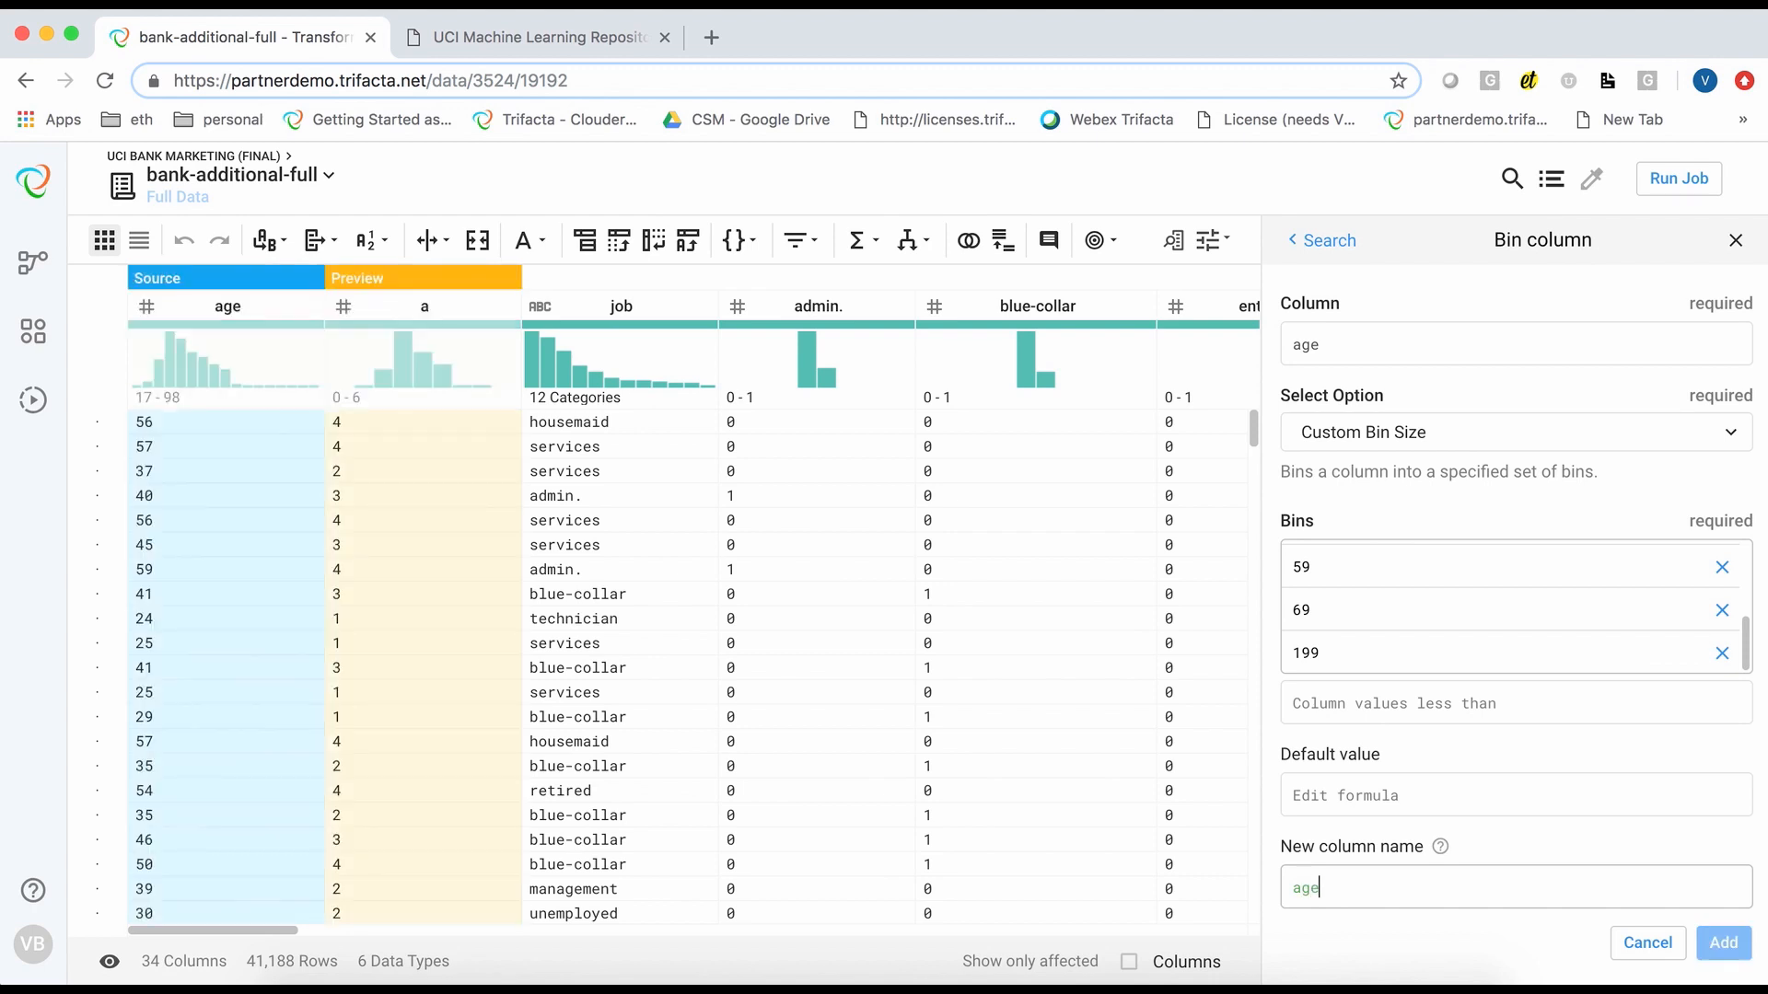
pyautogui.write('_bins')
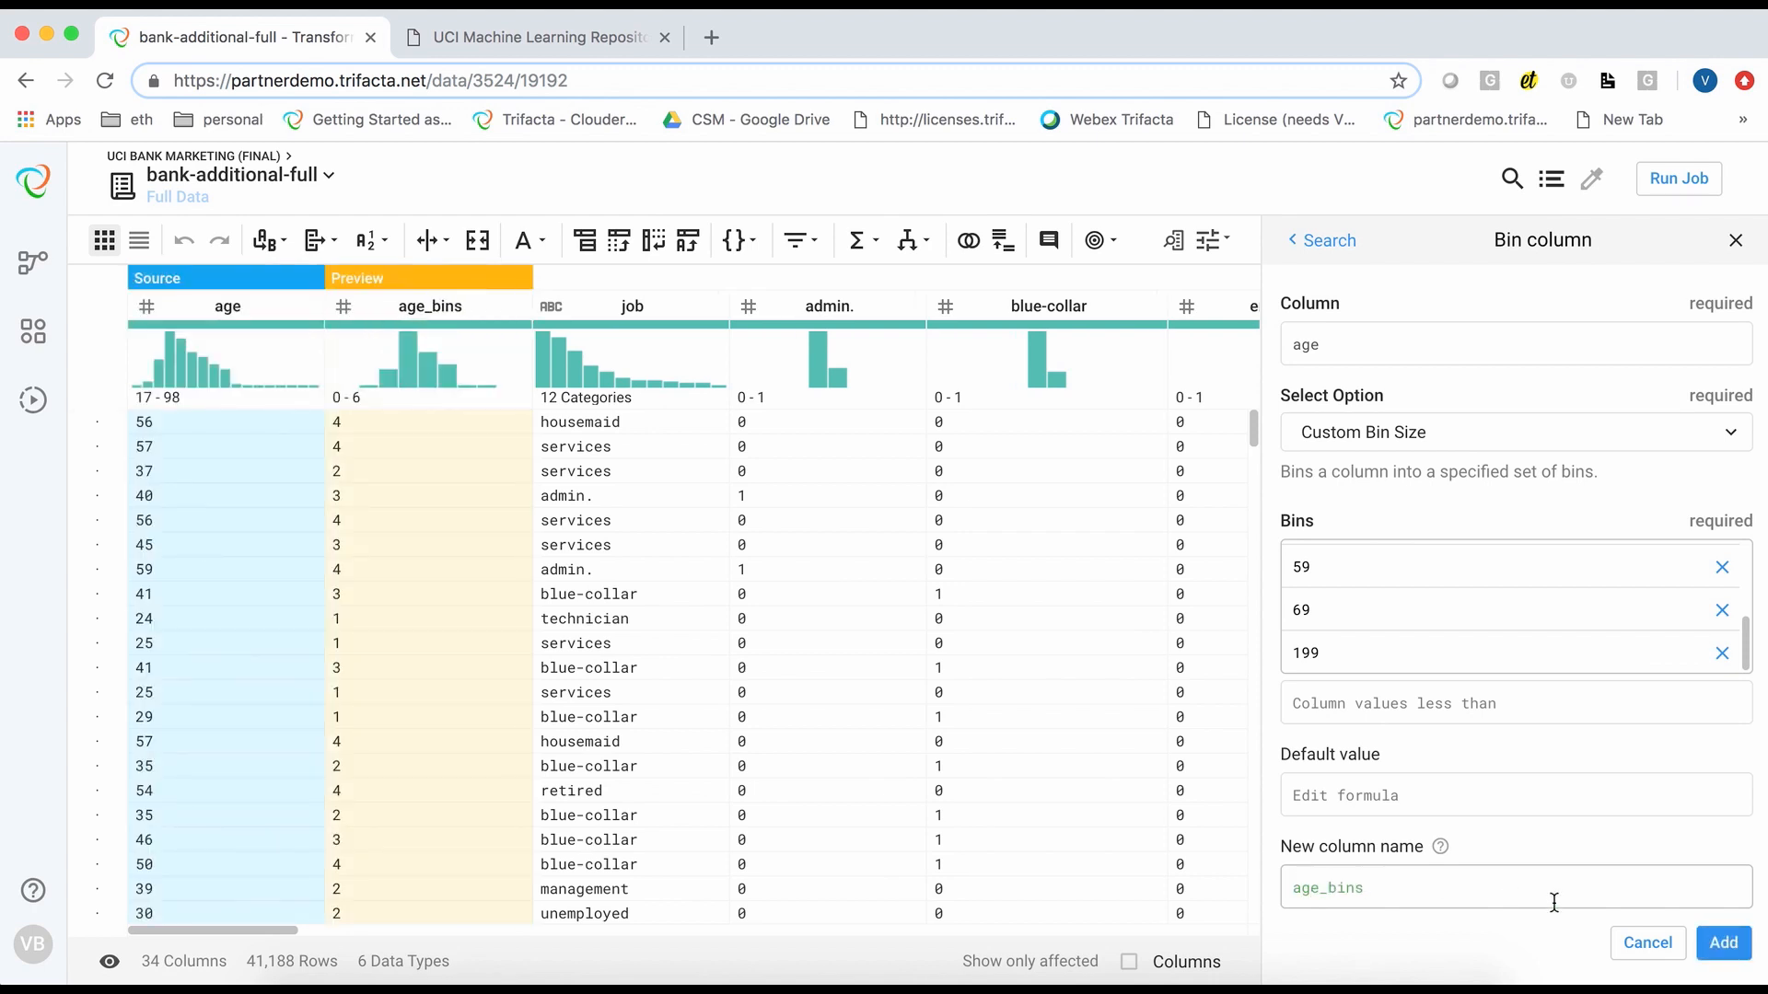
pyautogui.click(1719, 948)
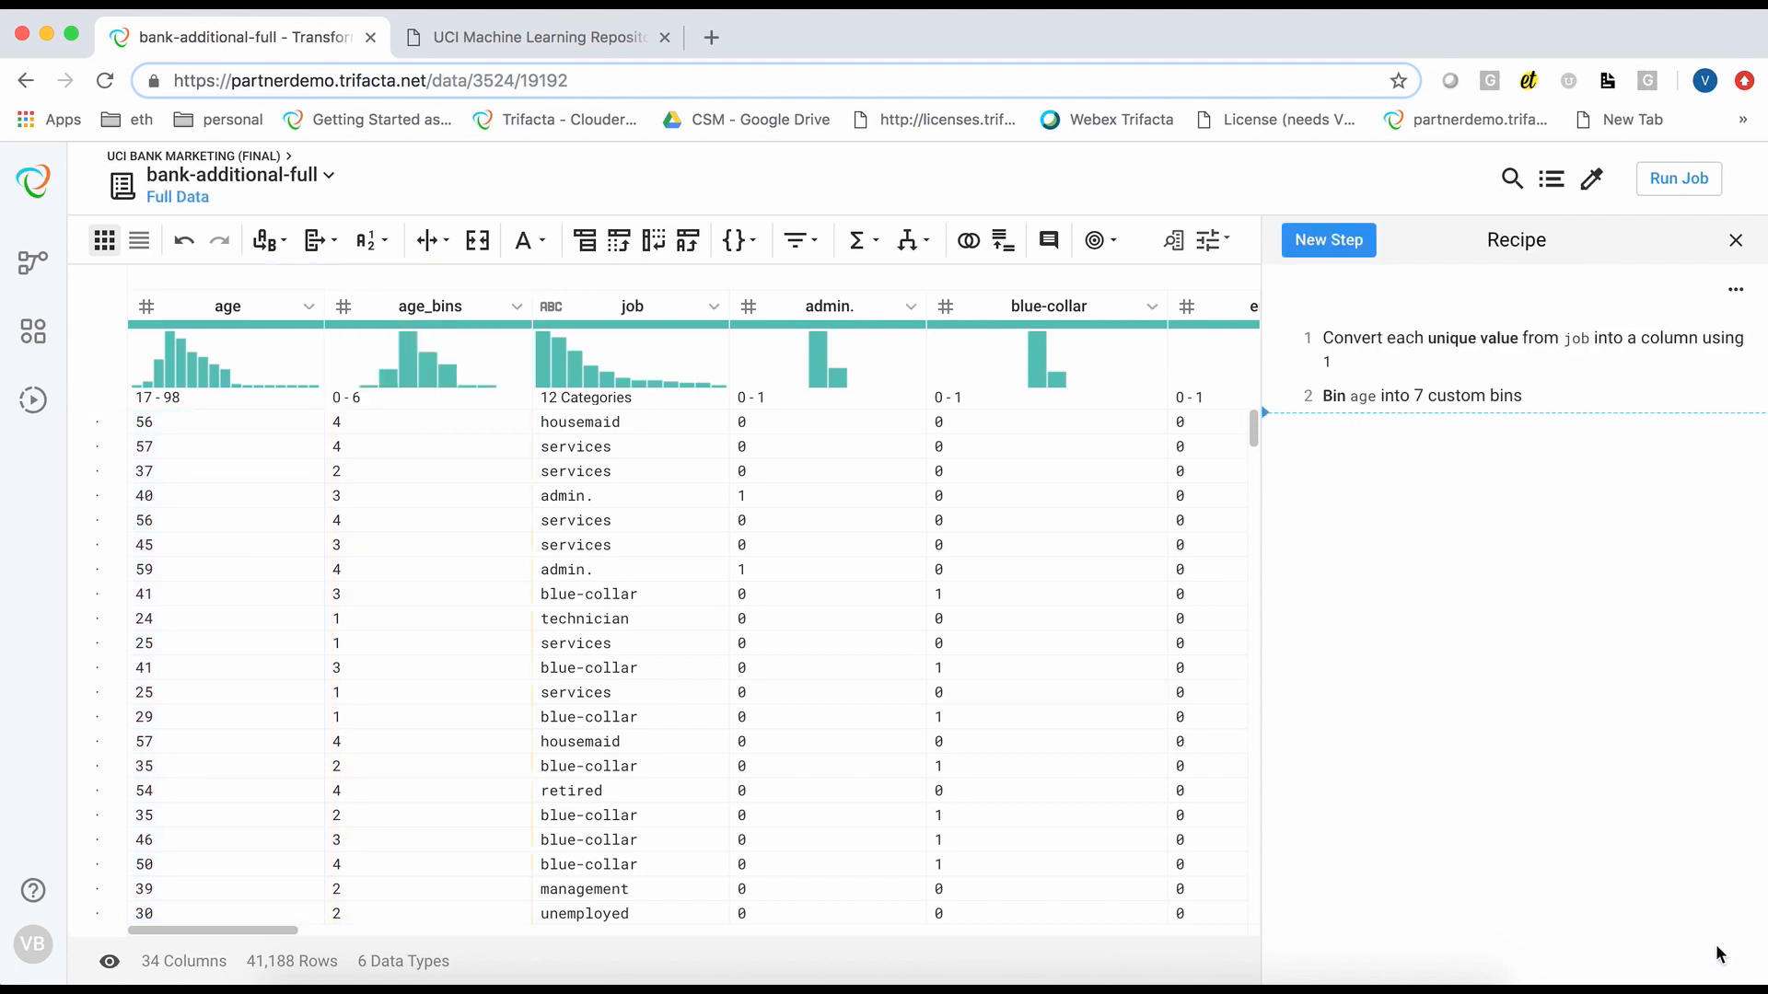
# Delete the original age column
pyautogui.click(308, 305)
pyautogui.moveTo(373, 781)
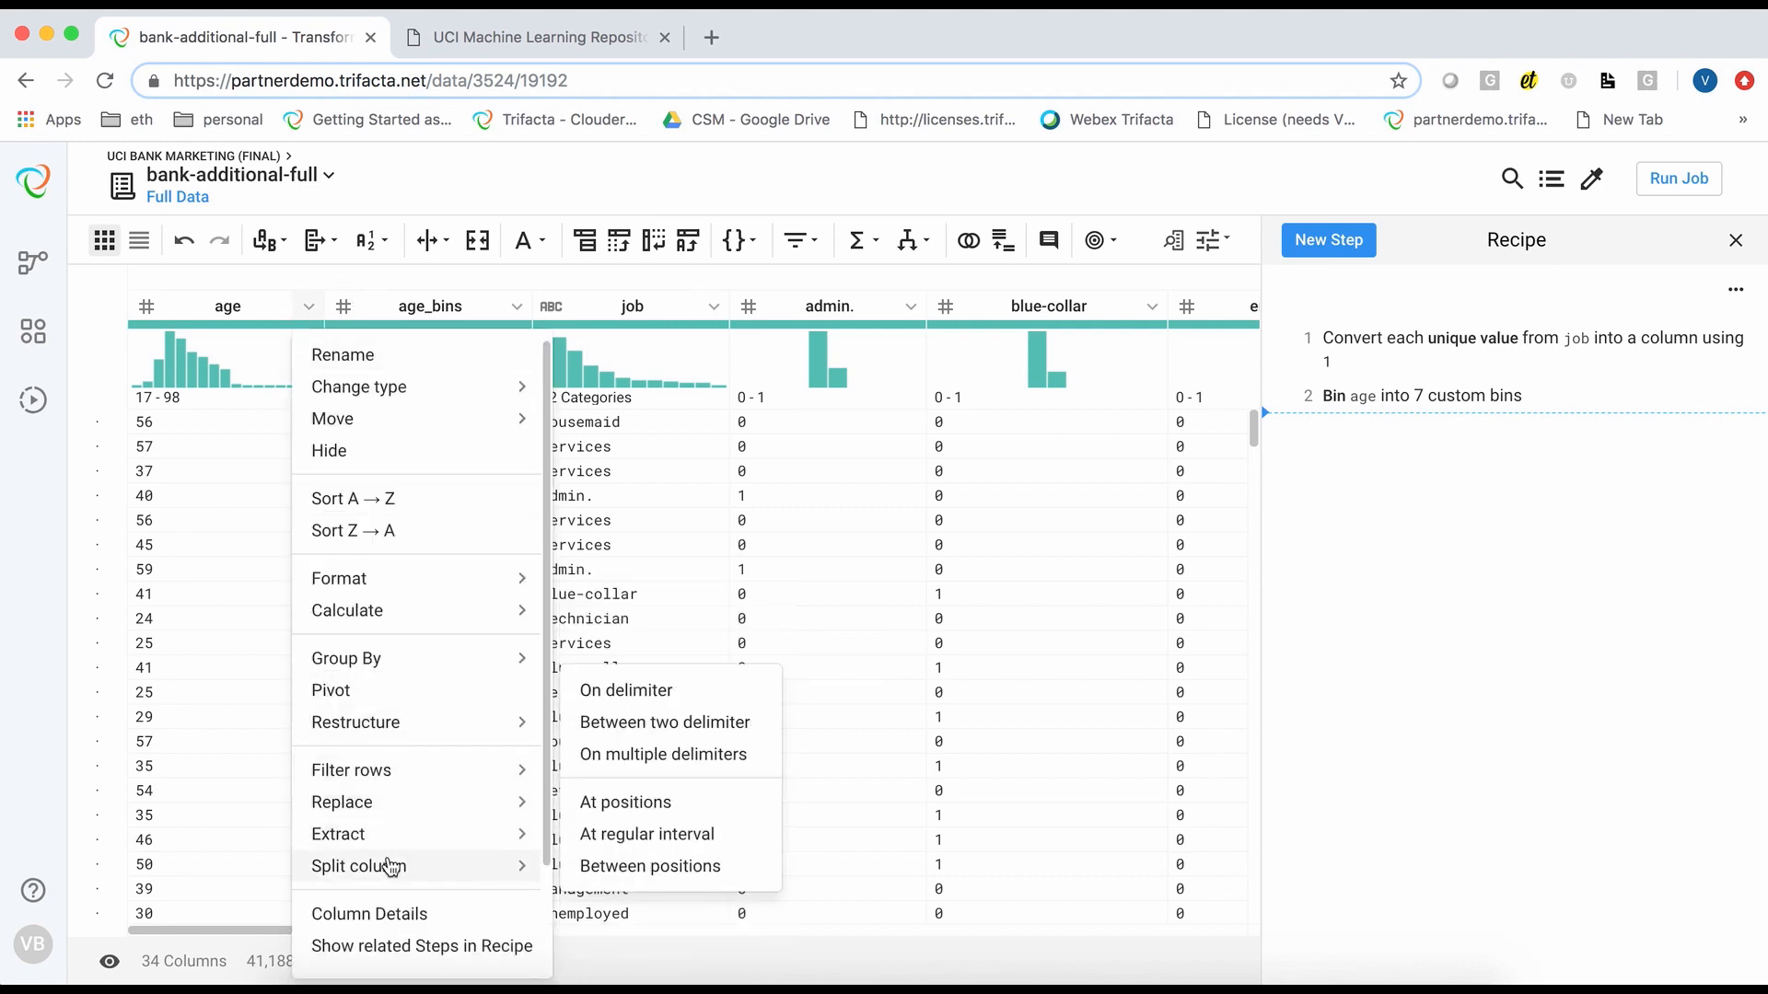
pyautogui.scroll(-2, 359, 875)
pyautogui.click(359, 921)
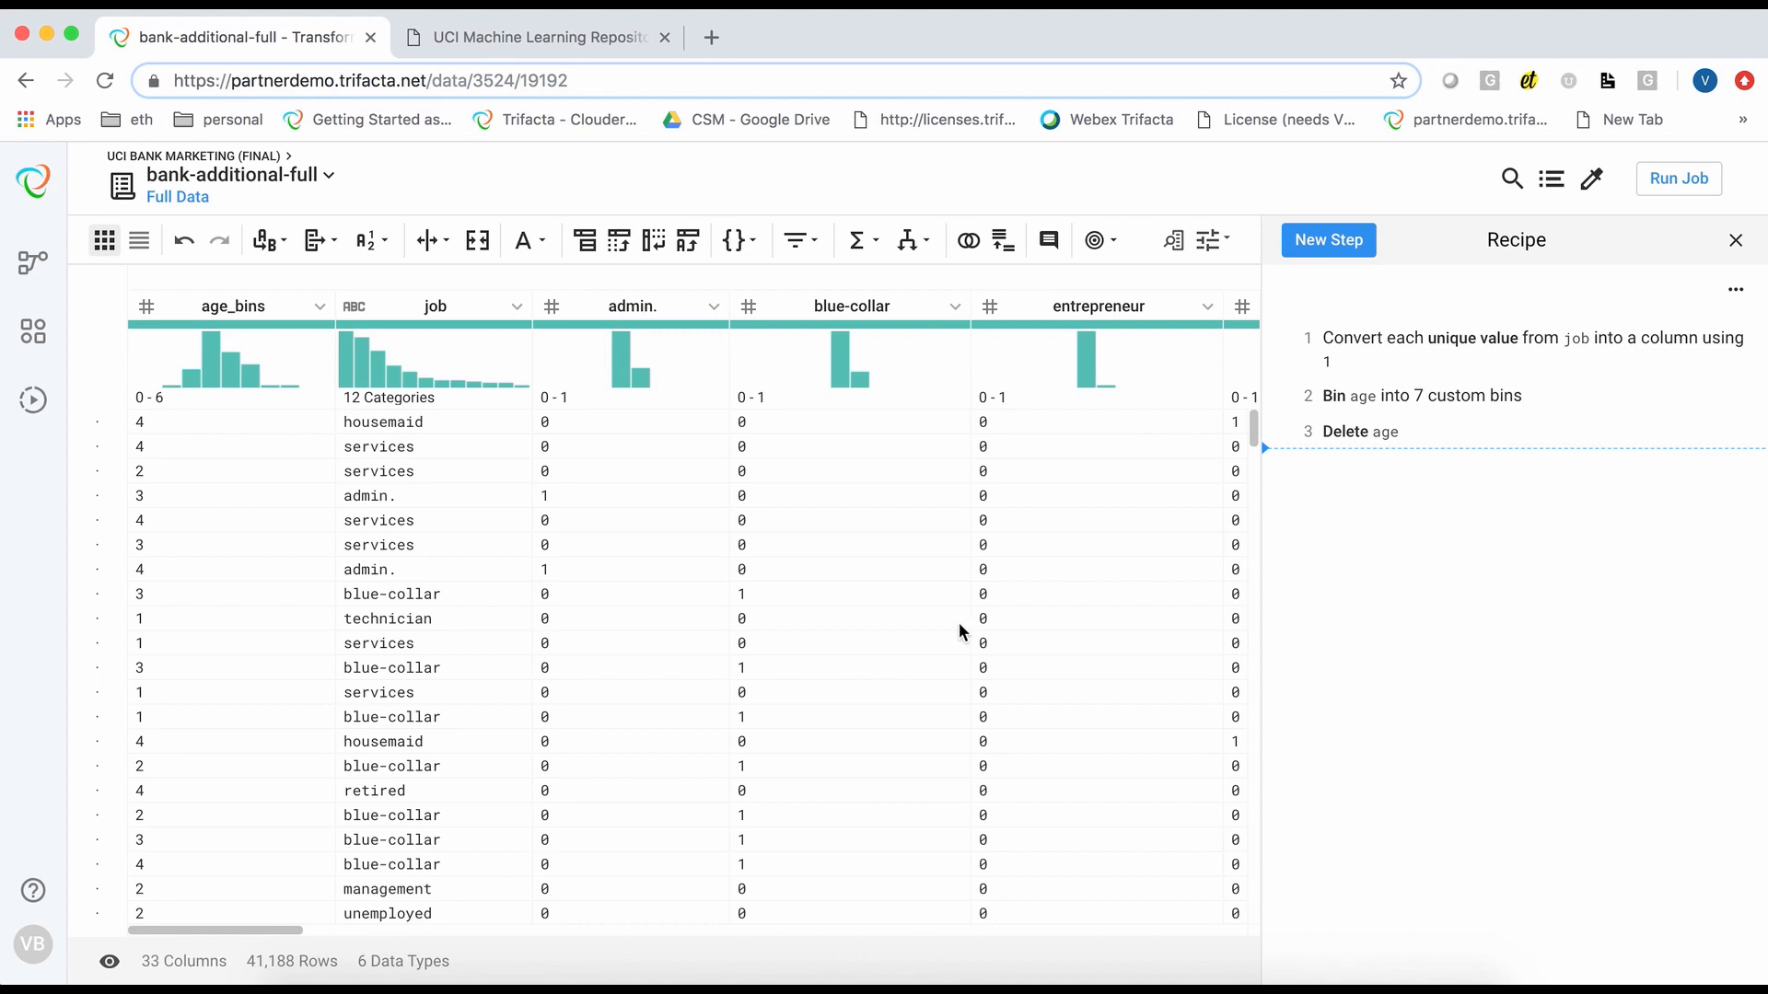
# Set up an Edit column with formula transformation for the education column
pyautogui.hscroll(10, 1112, 550)
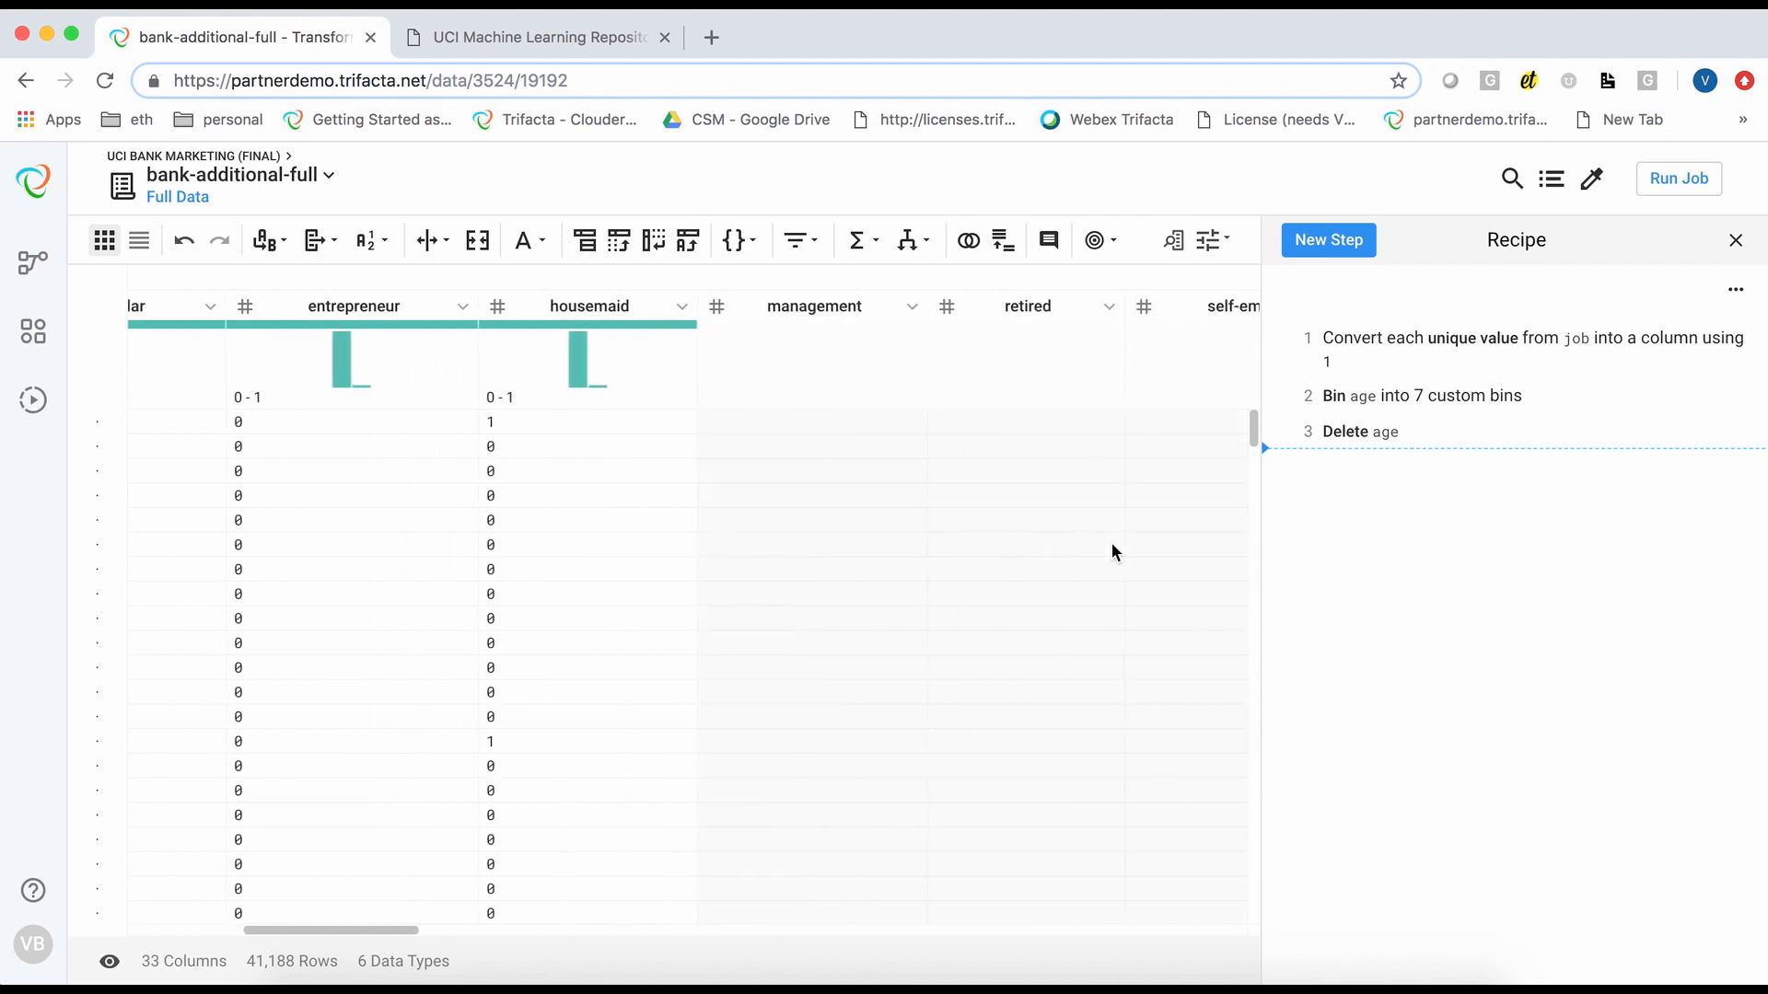
pyautogui.hscroll(10, 1112, 551)
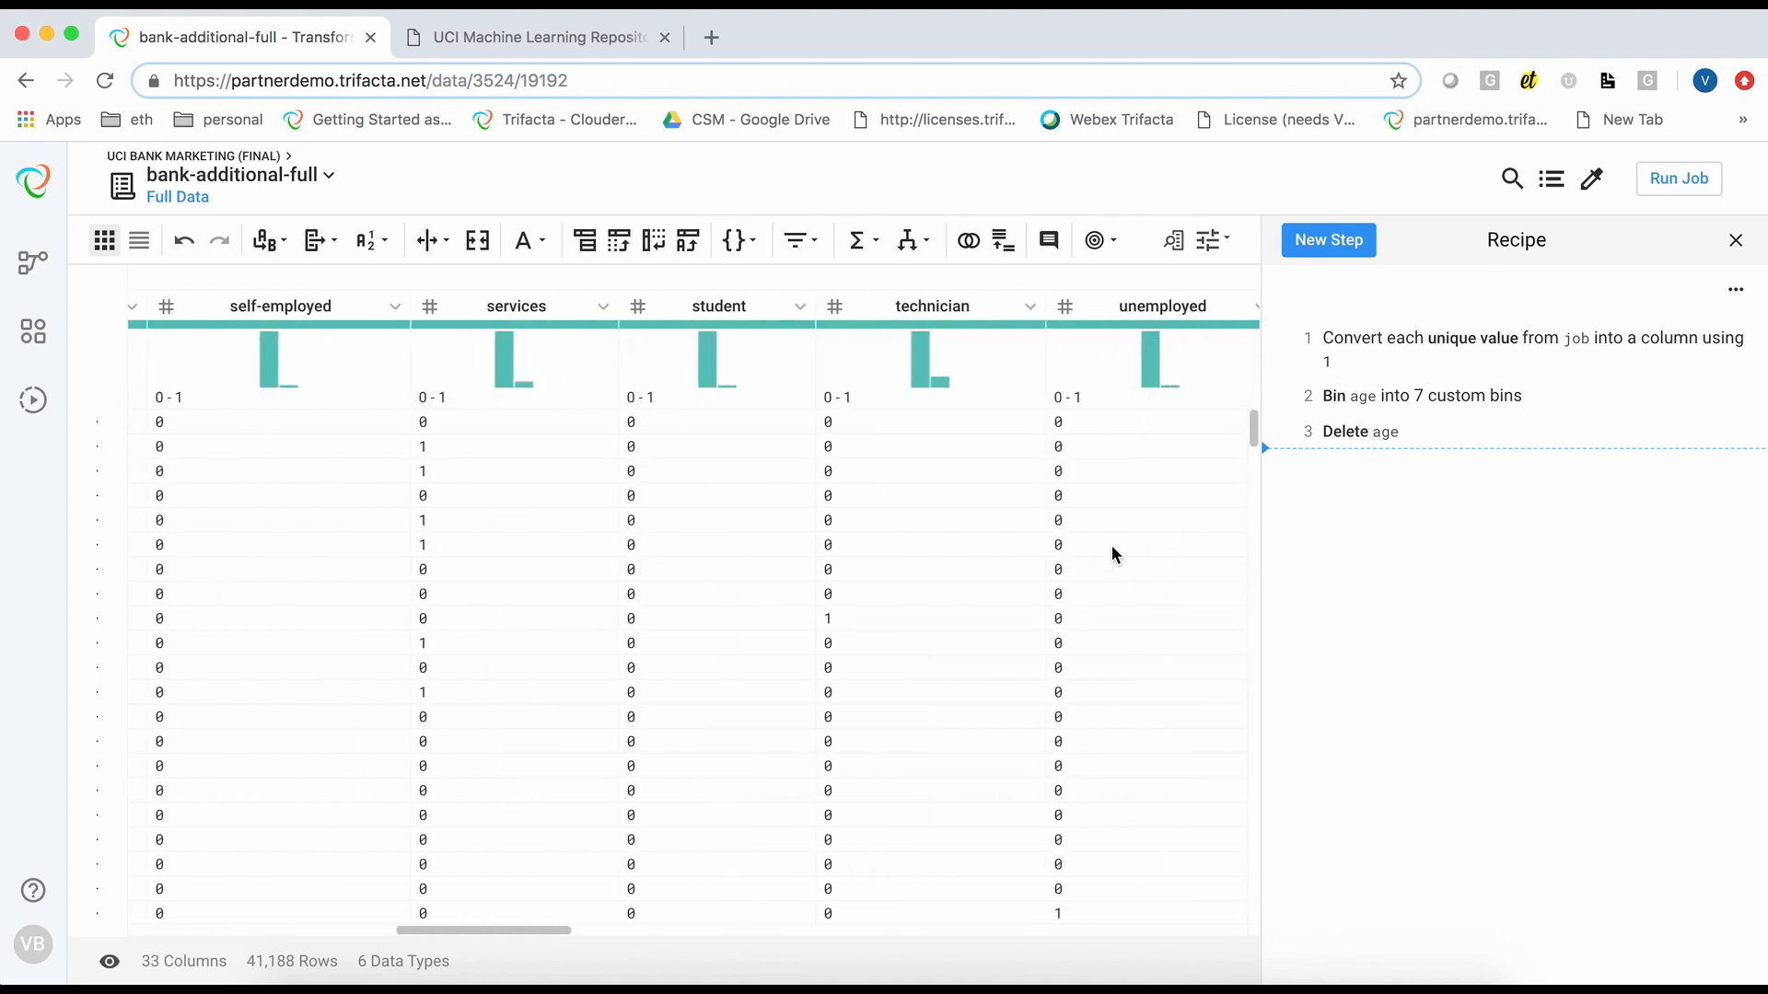
pyautogui.hscroll(5, 1112, 545)
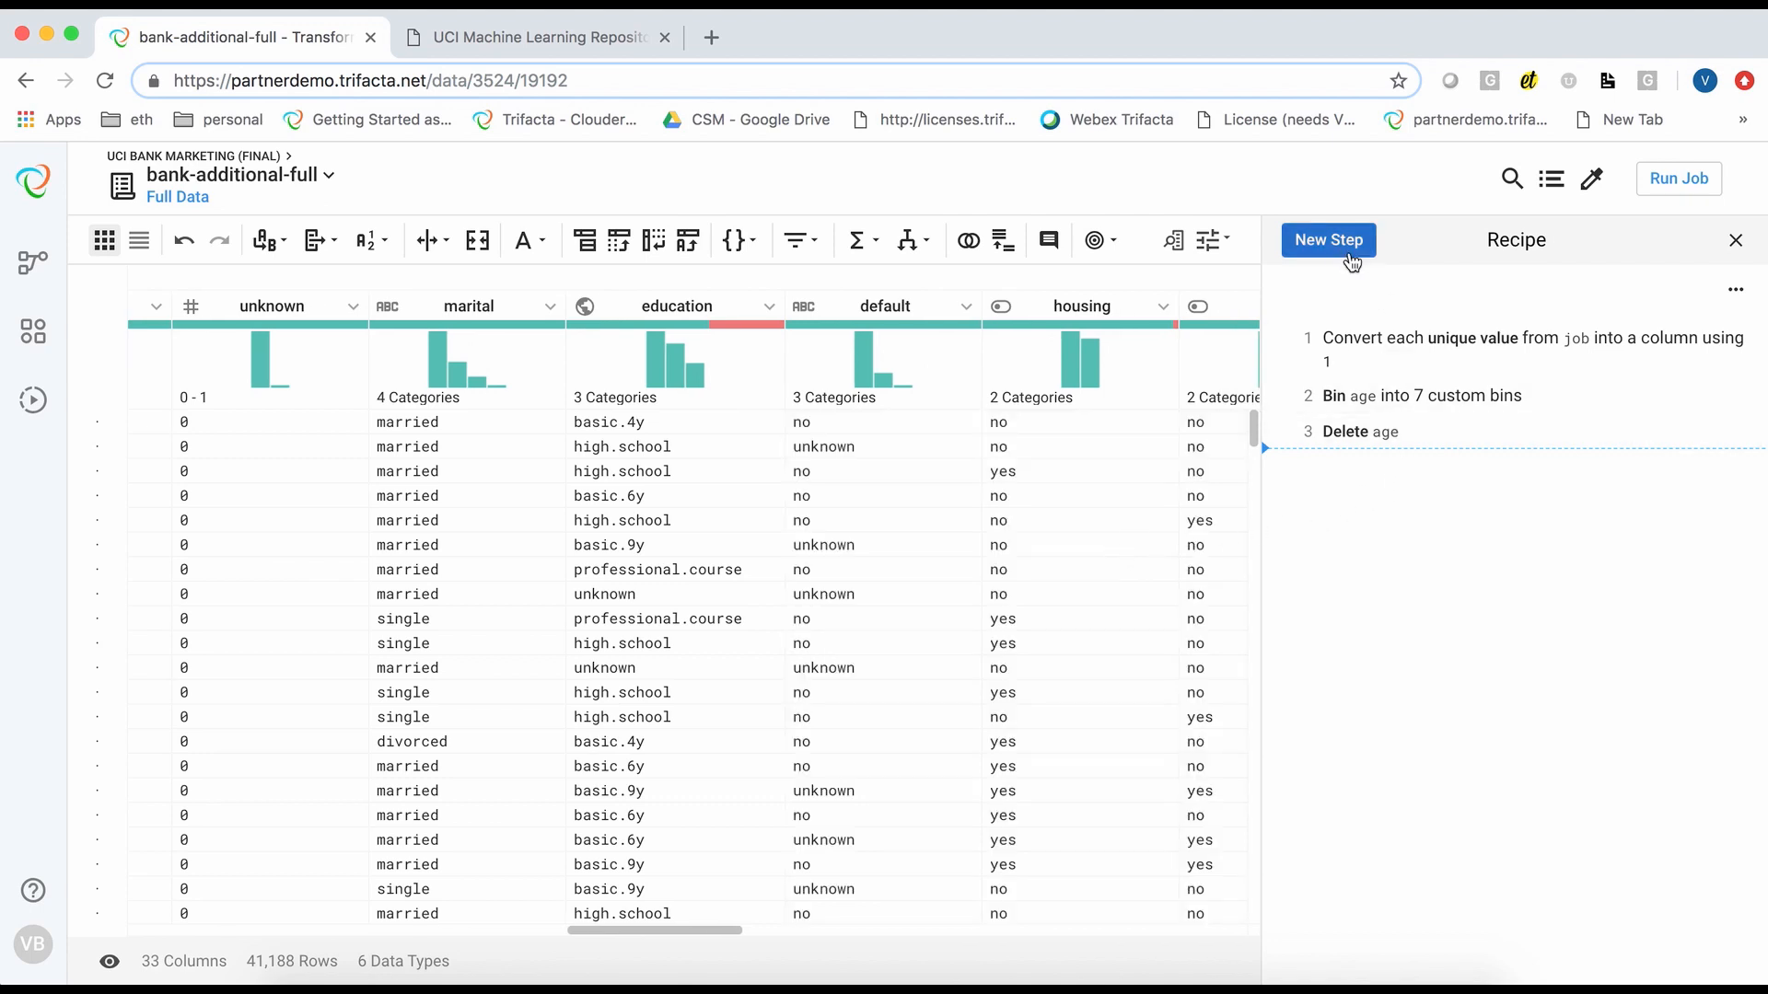
pyautogui.click(1330, 241)
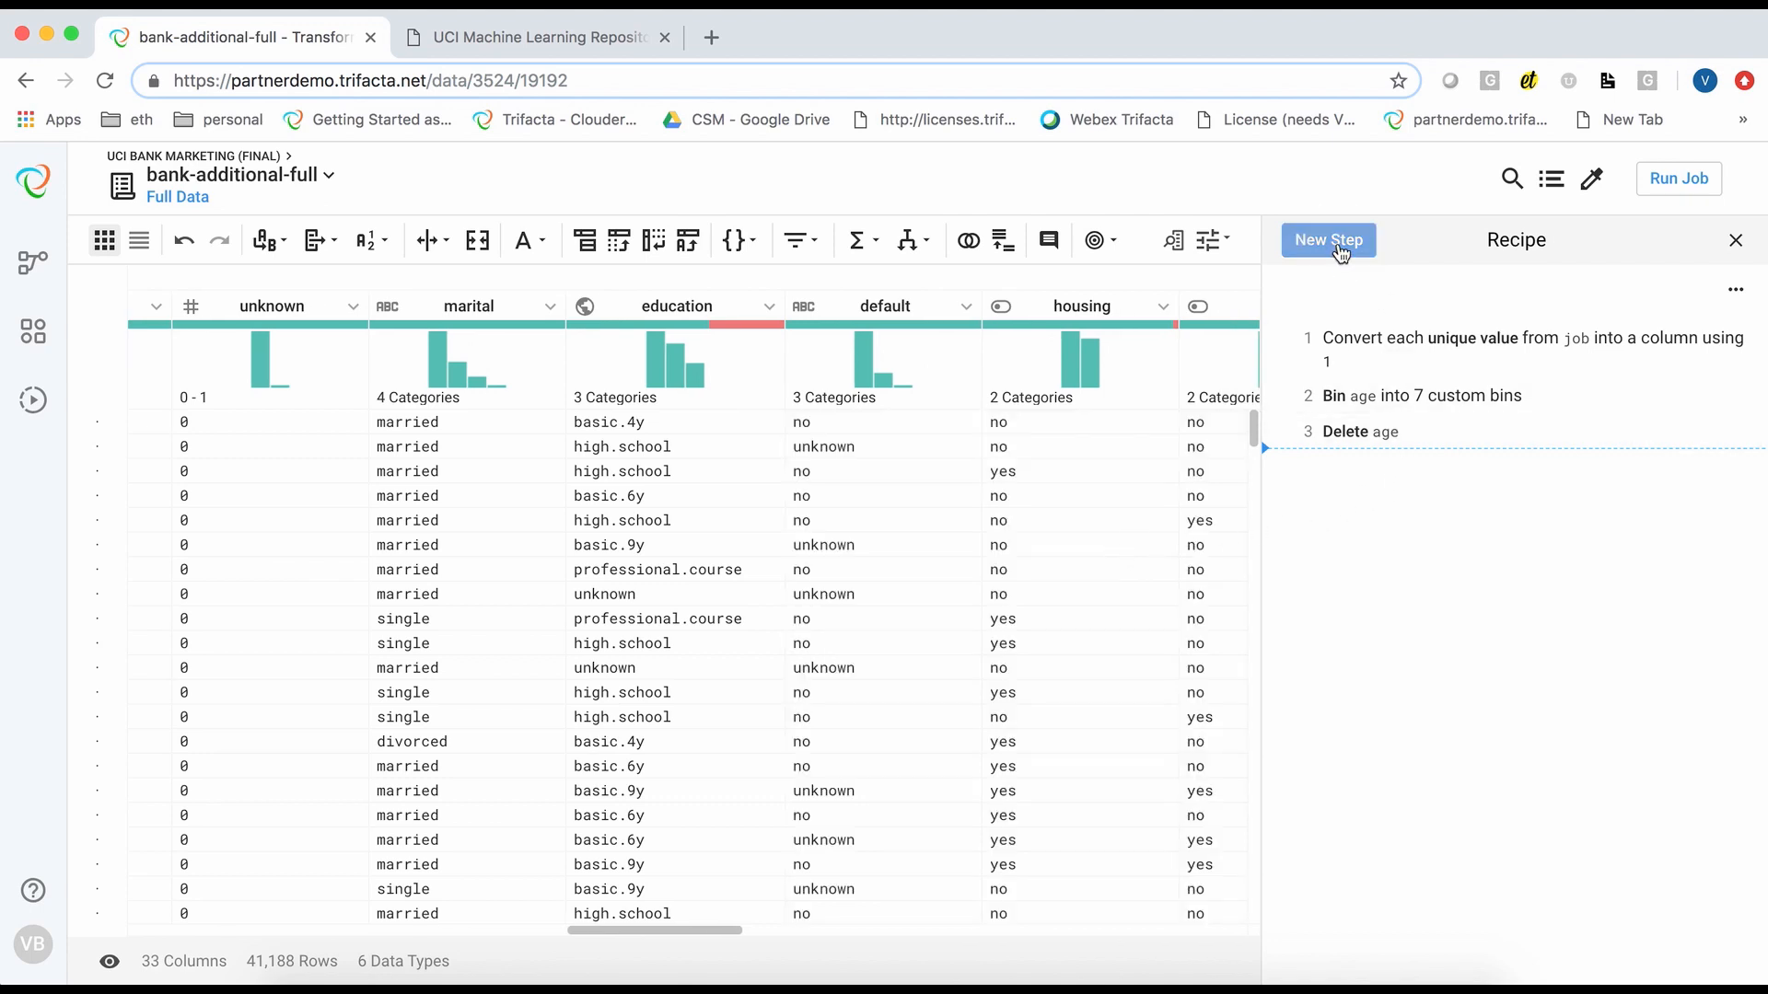
pyautogui.click(1340, 249)
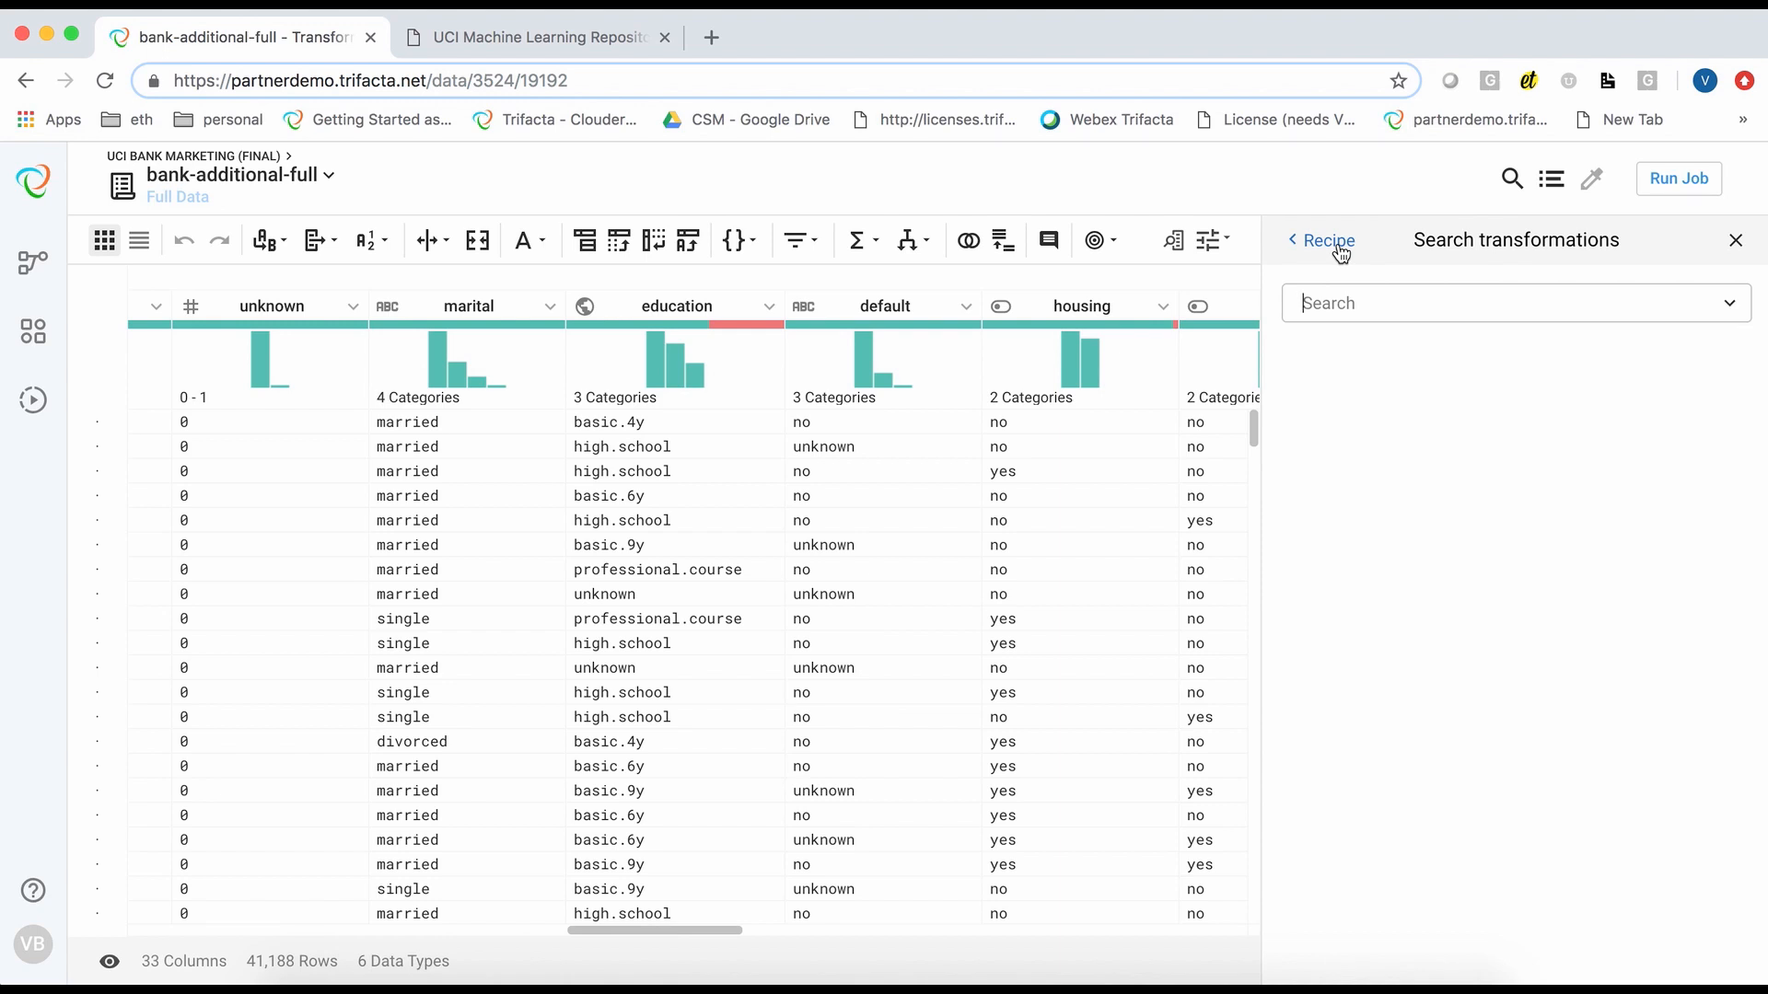
pyautogui.write('edi')
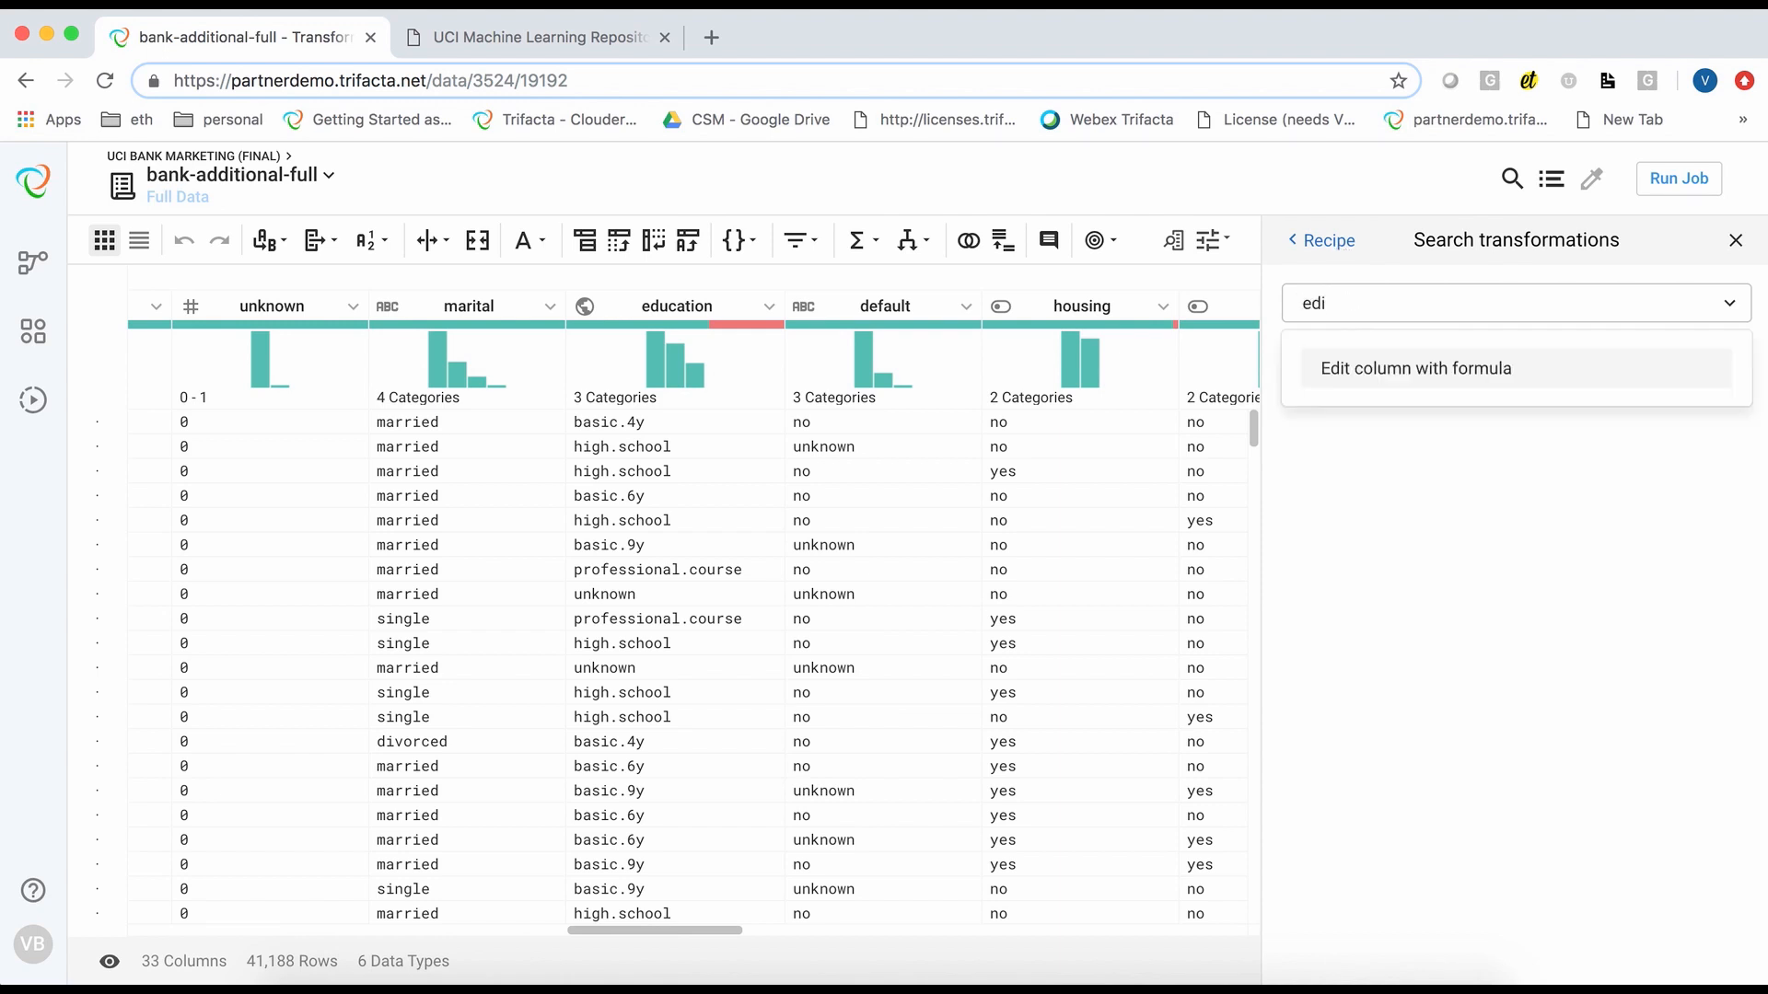
pyautogui.press('Return')
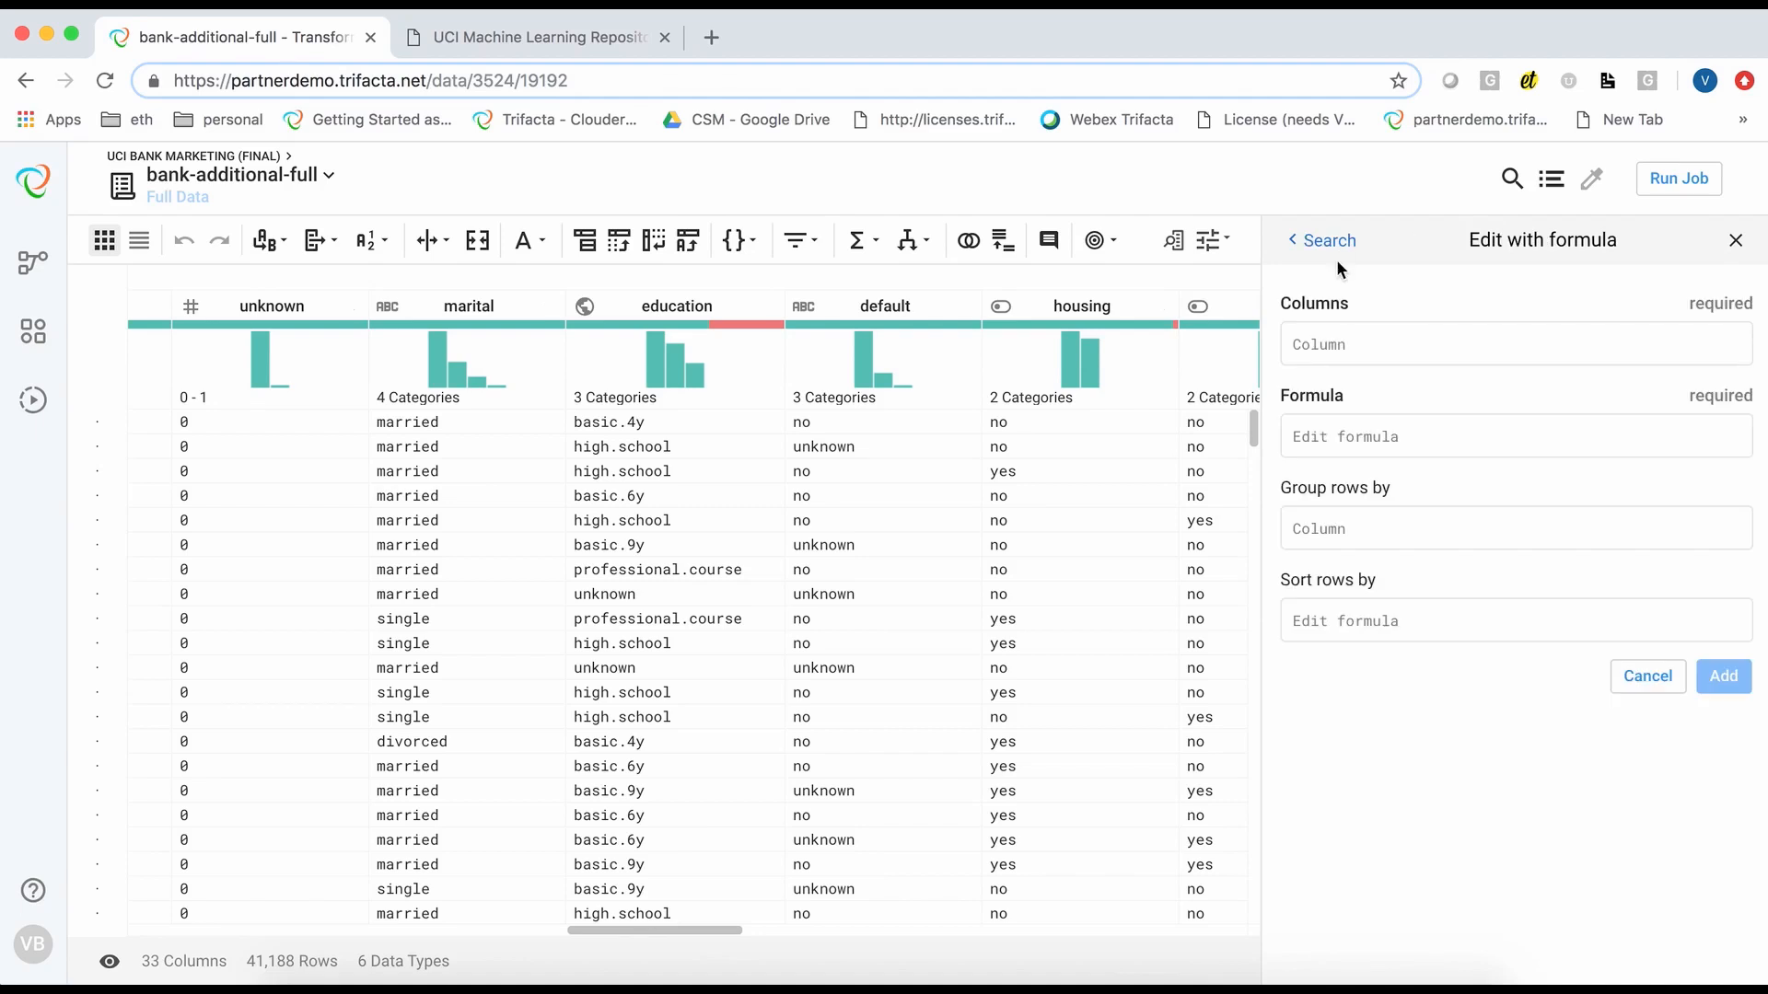
pyautogui.click(1317, 346)
pyautogui.write('education')
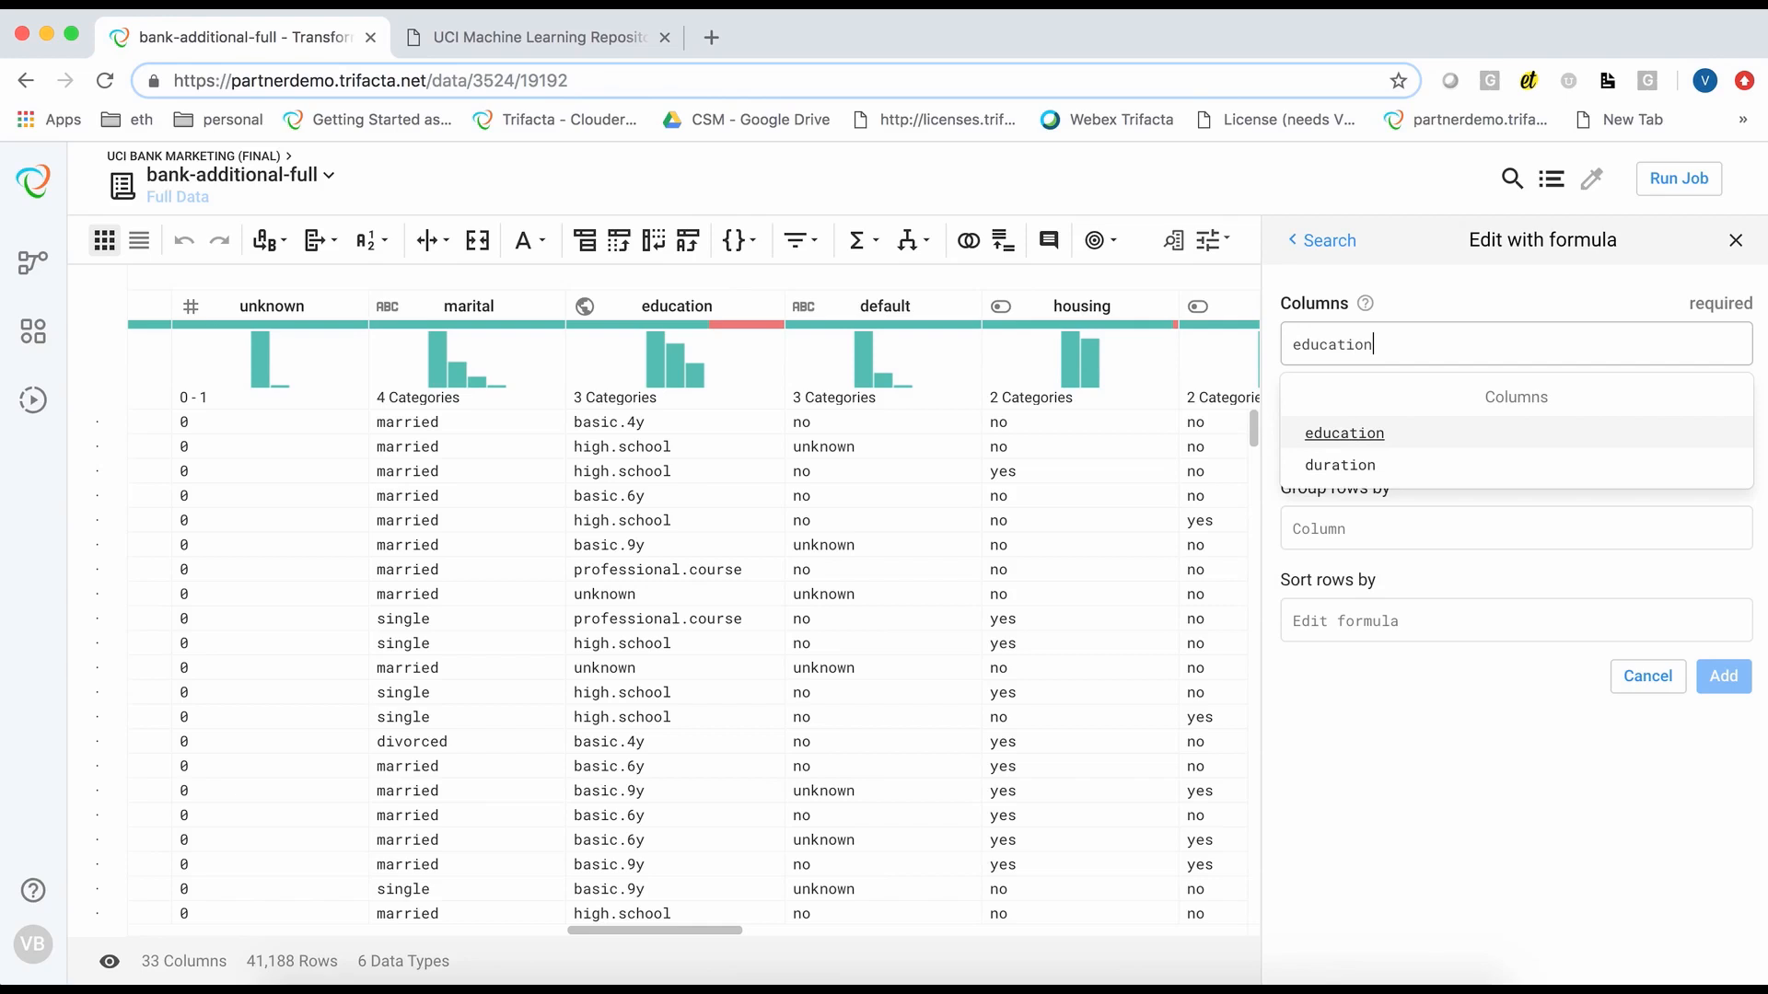
pyautogui.press('Return')
pyautogui.press('Escape')
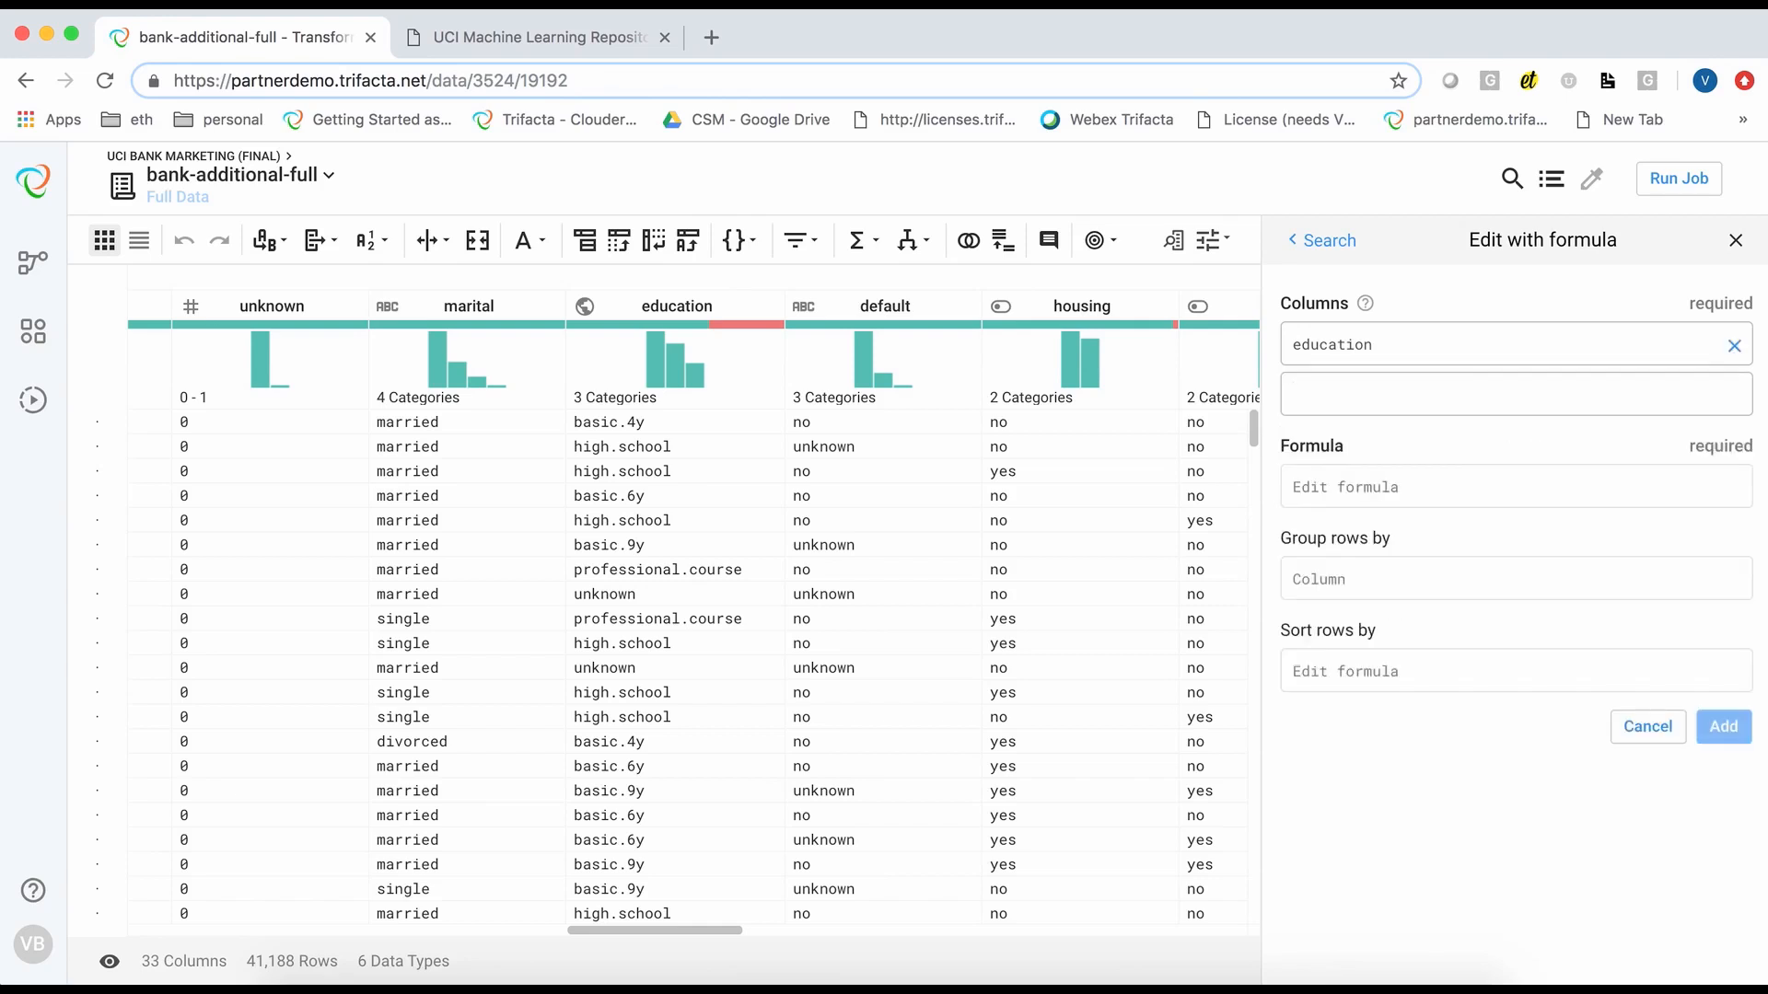
# Recode education with a CASE formula: unknown 0, illiterate 1, basic.4y 2, basic.6y 3, basic.9y 4, high.school 5, professional.course 6, university.degree 7
pyautogui.click(1320, 492)
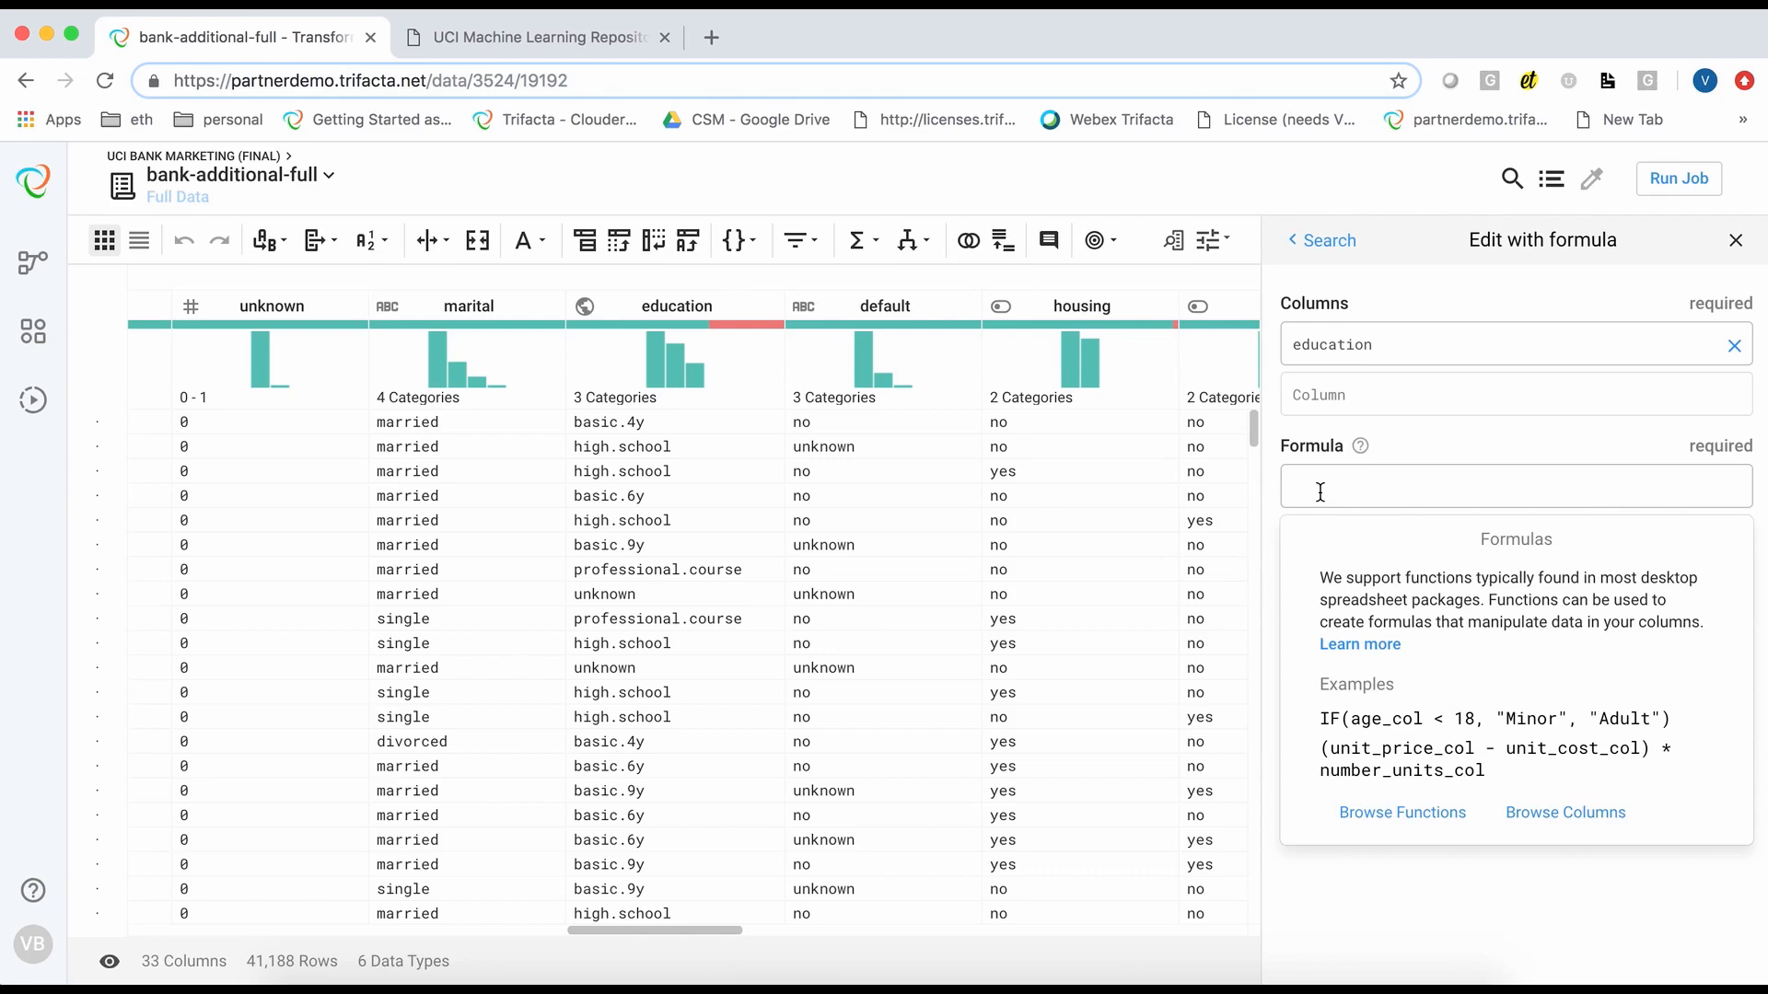
pyautogui.write("CASE([education == 'unknown', 0, education == 'illiterate', 1, education == 'basic.4y', 2, education == 'basic.6y', 3, education == 'basic.9y', 4, education == 'high.school', 5, education == 'professional.course', 6, education == 'university.degree', 7])")
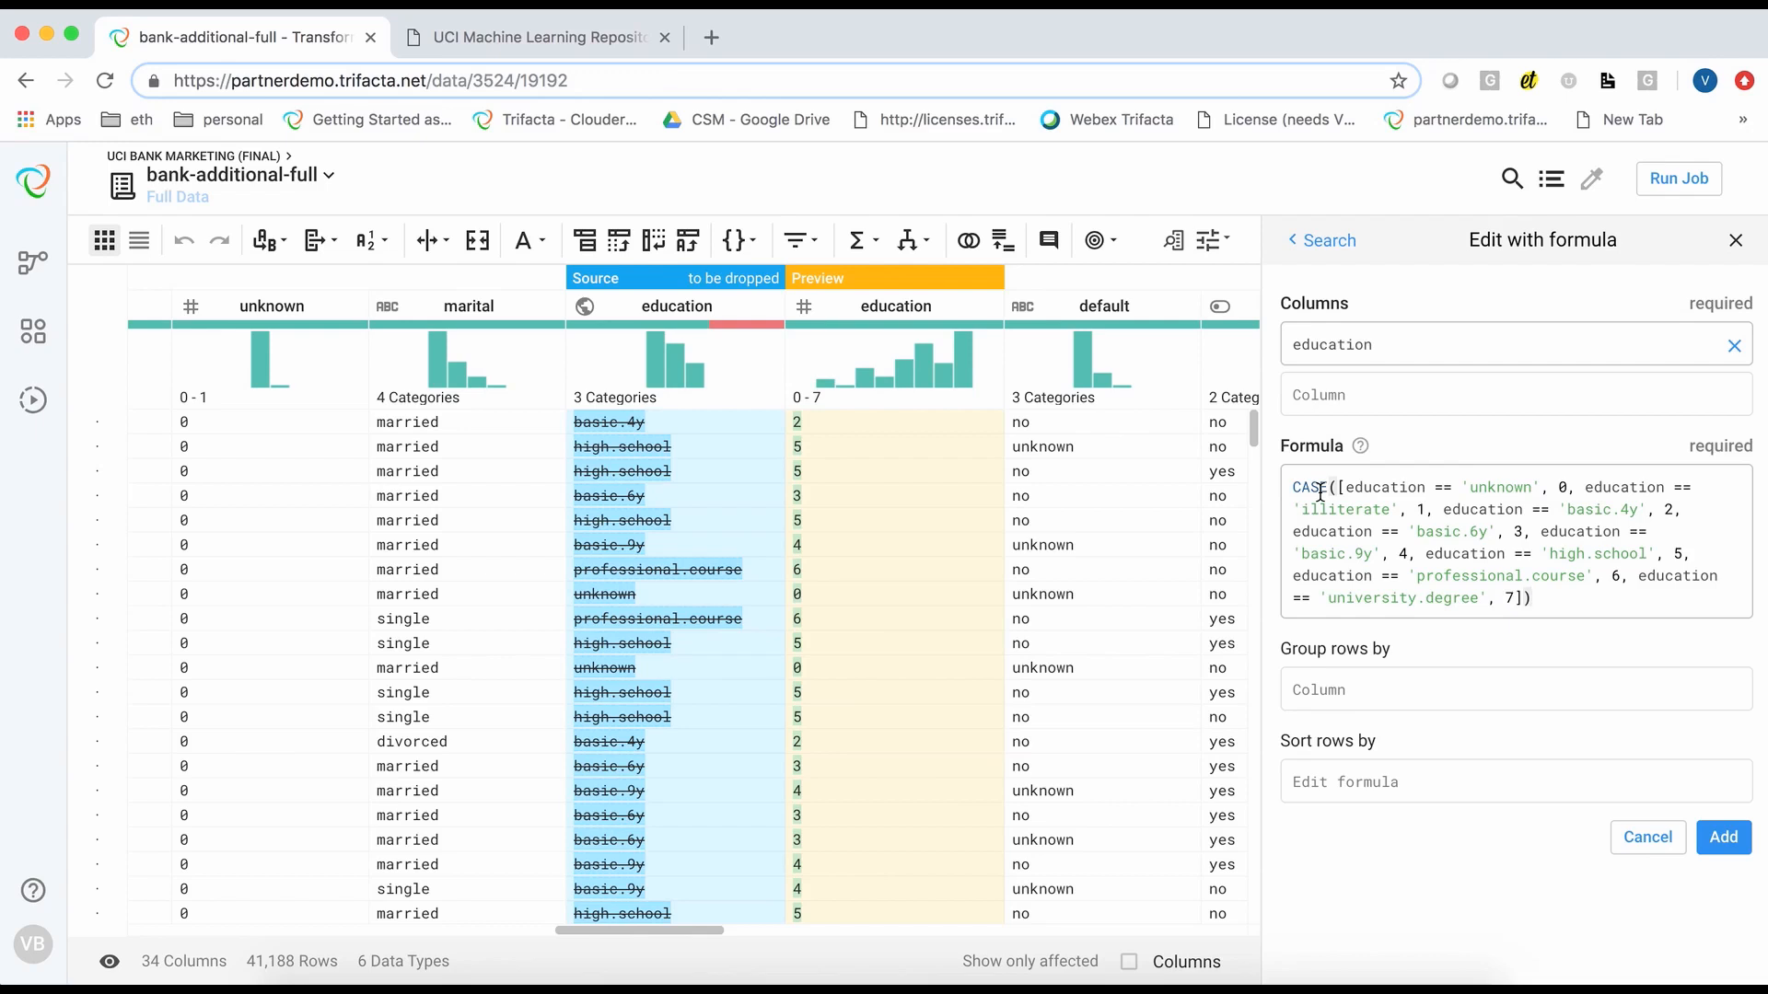
pyautogui.click(1731, 840)
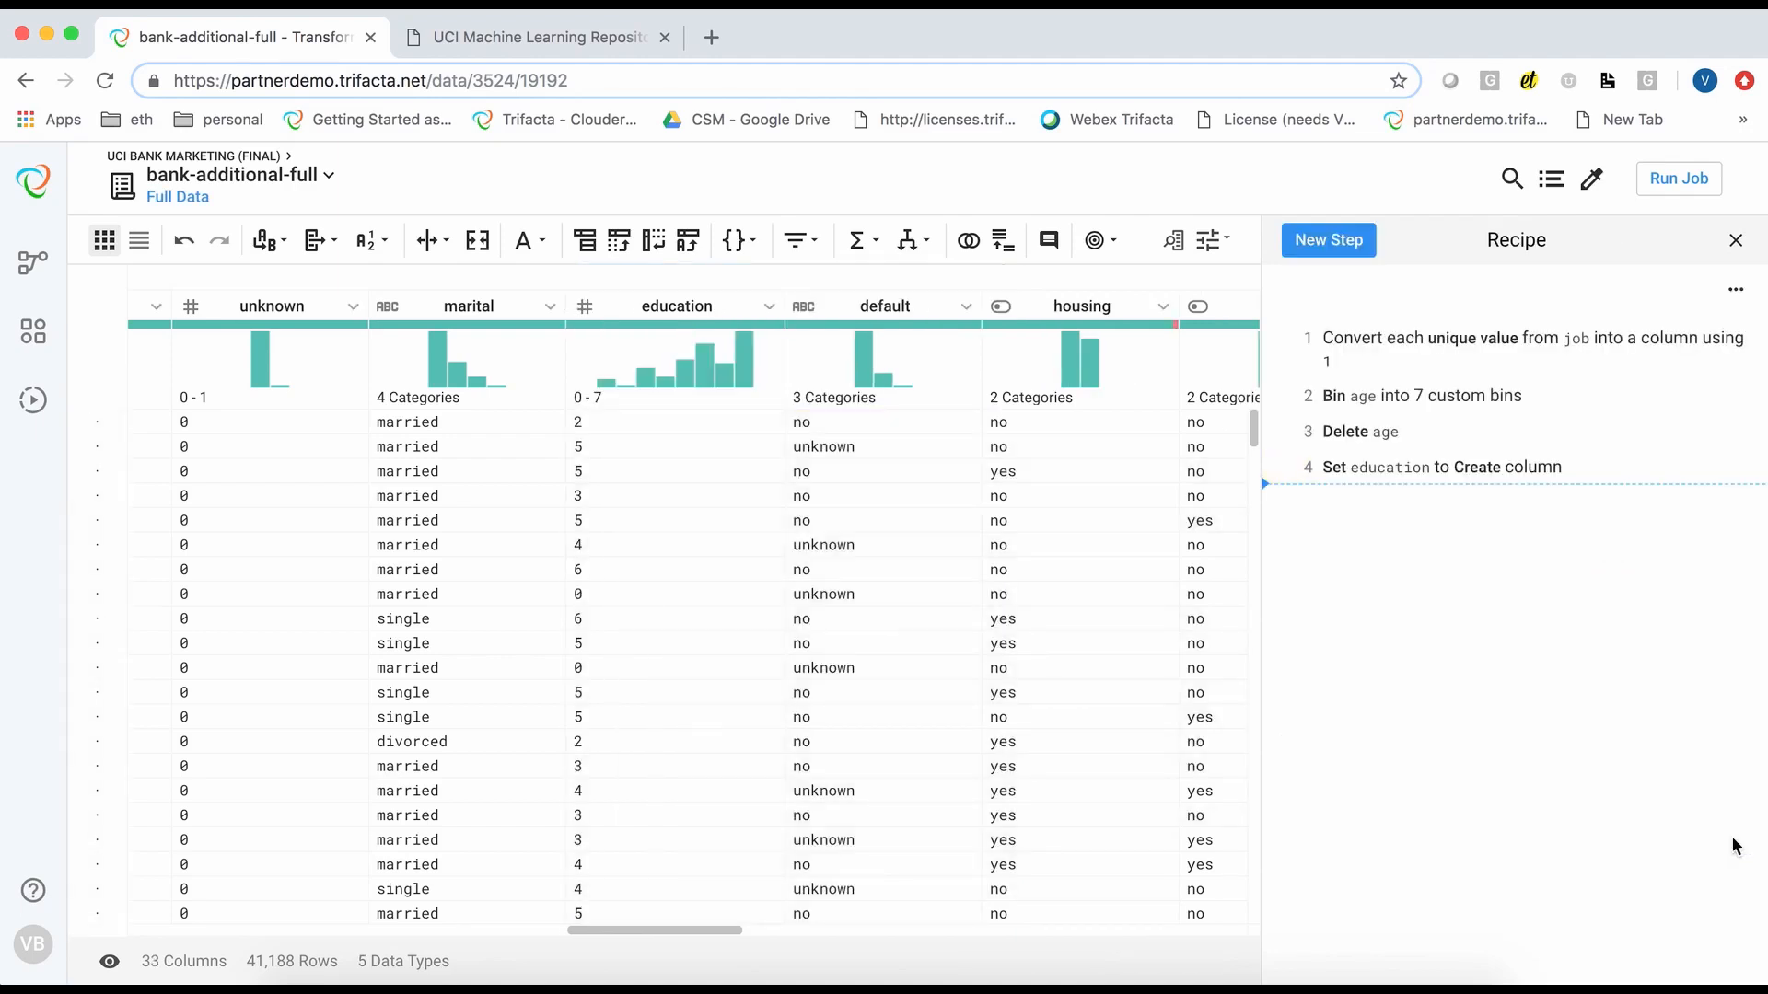
pyautogui.moveTo(627, 930); pyautogui.dragTo(1267, 937)
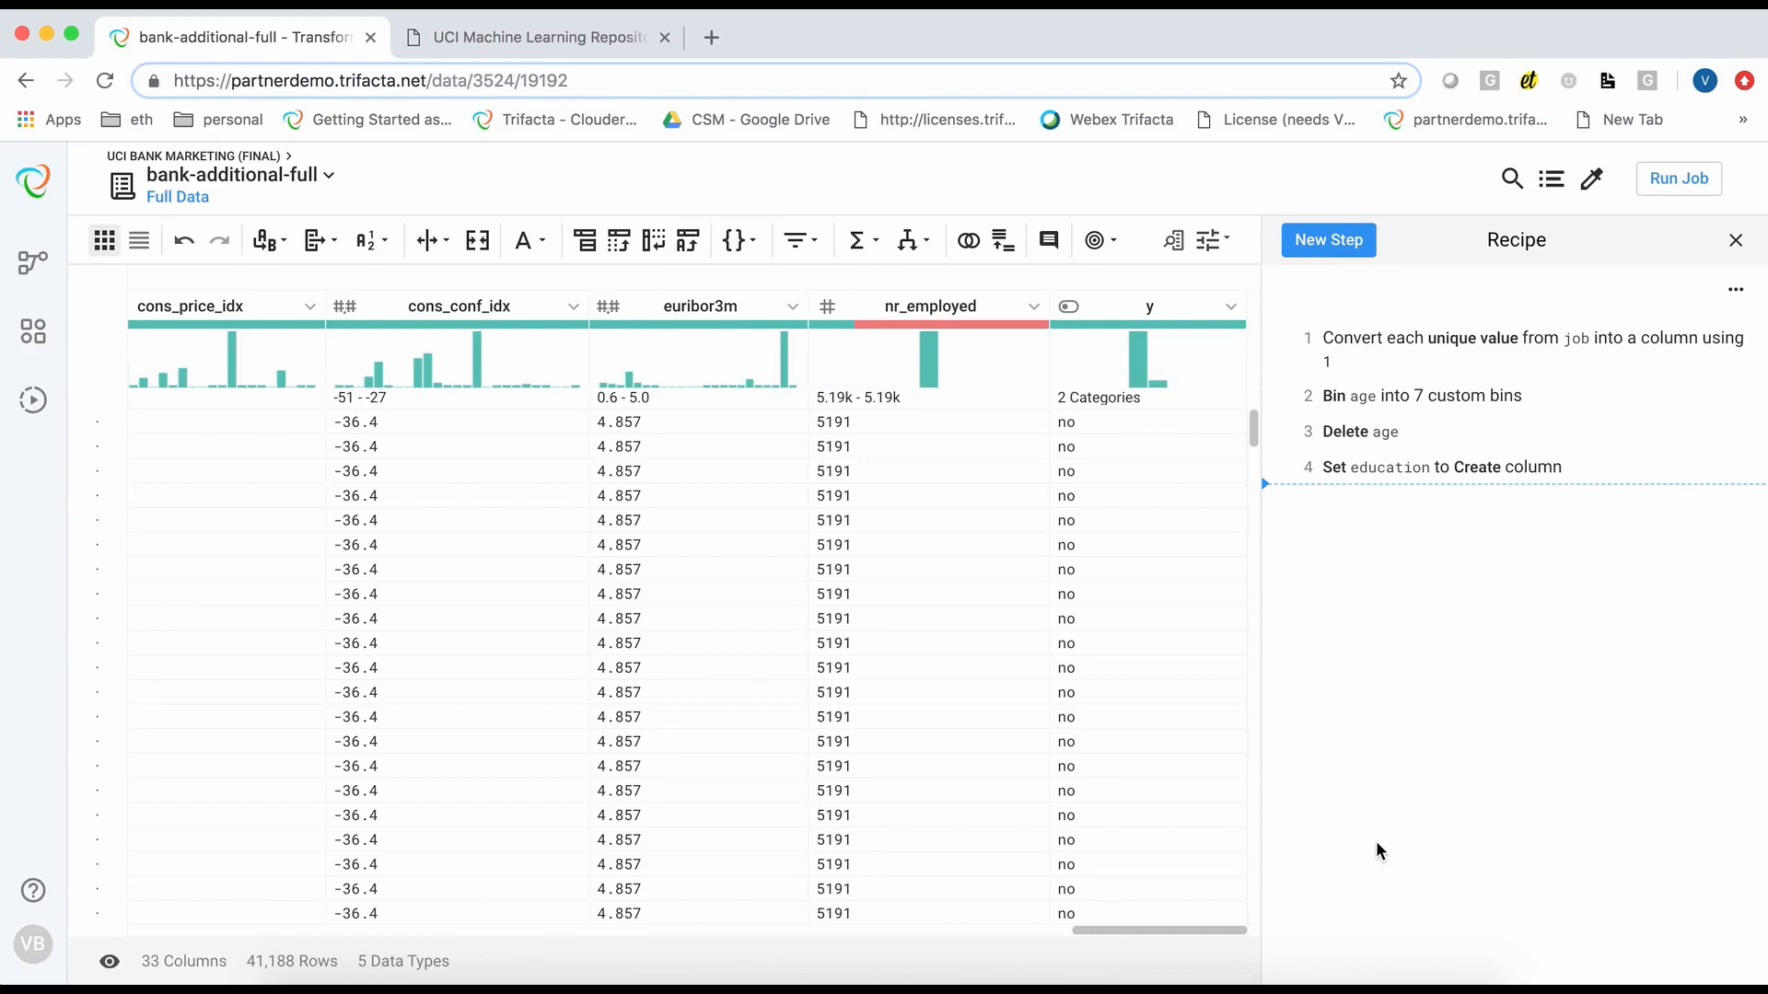
# Set up a New formula transformation of the multiple row type with the new column named ordered_row_no
pyautogui.moveTo(1142, 352)
pyautogui.click(1330, 243)
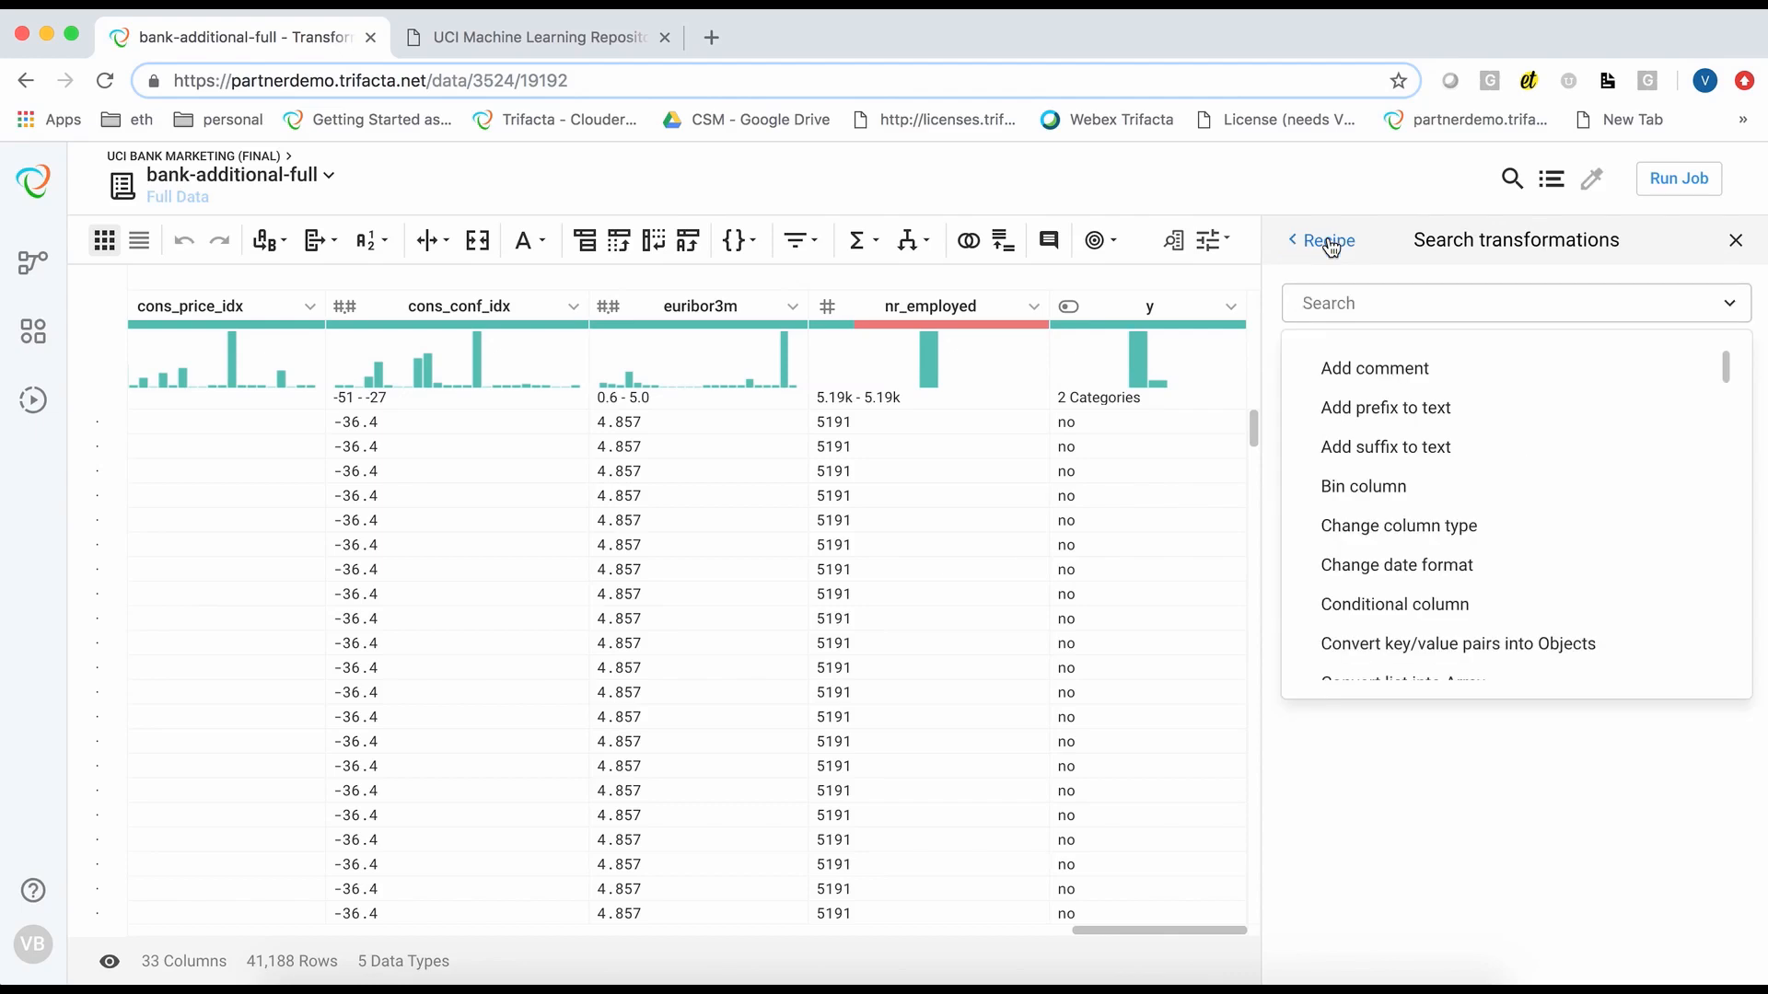
pyautogui.write('new')
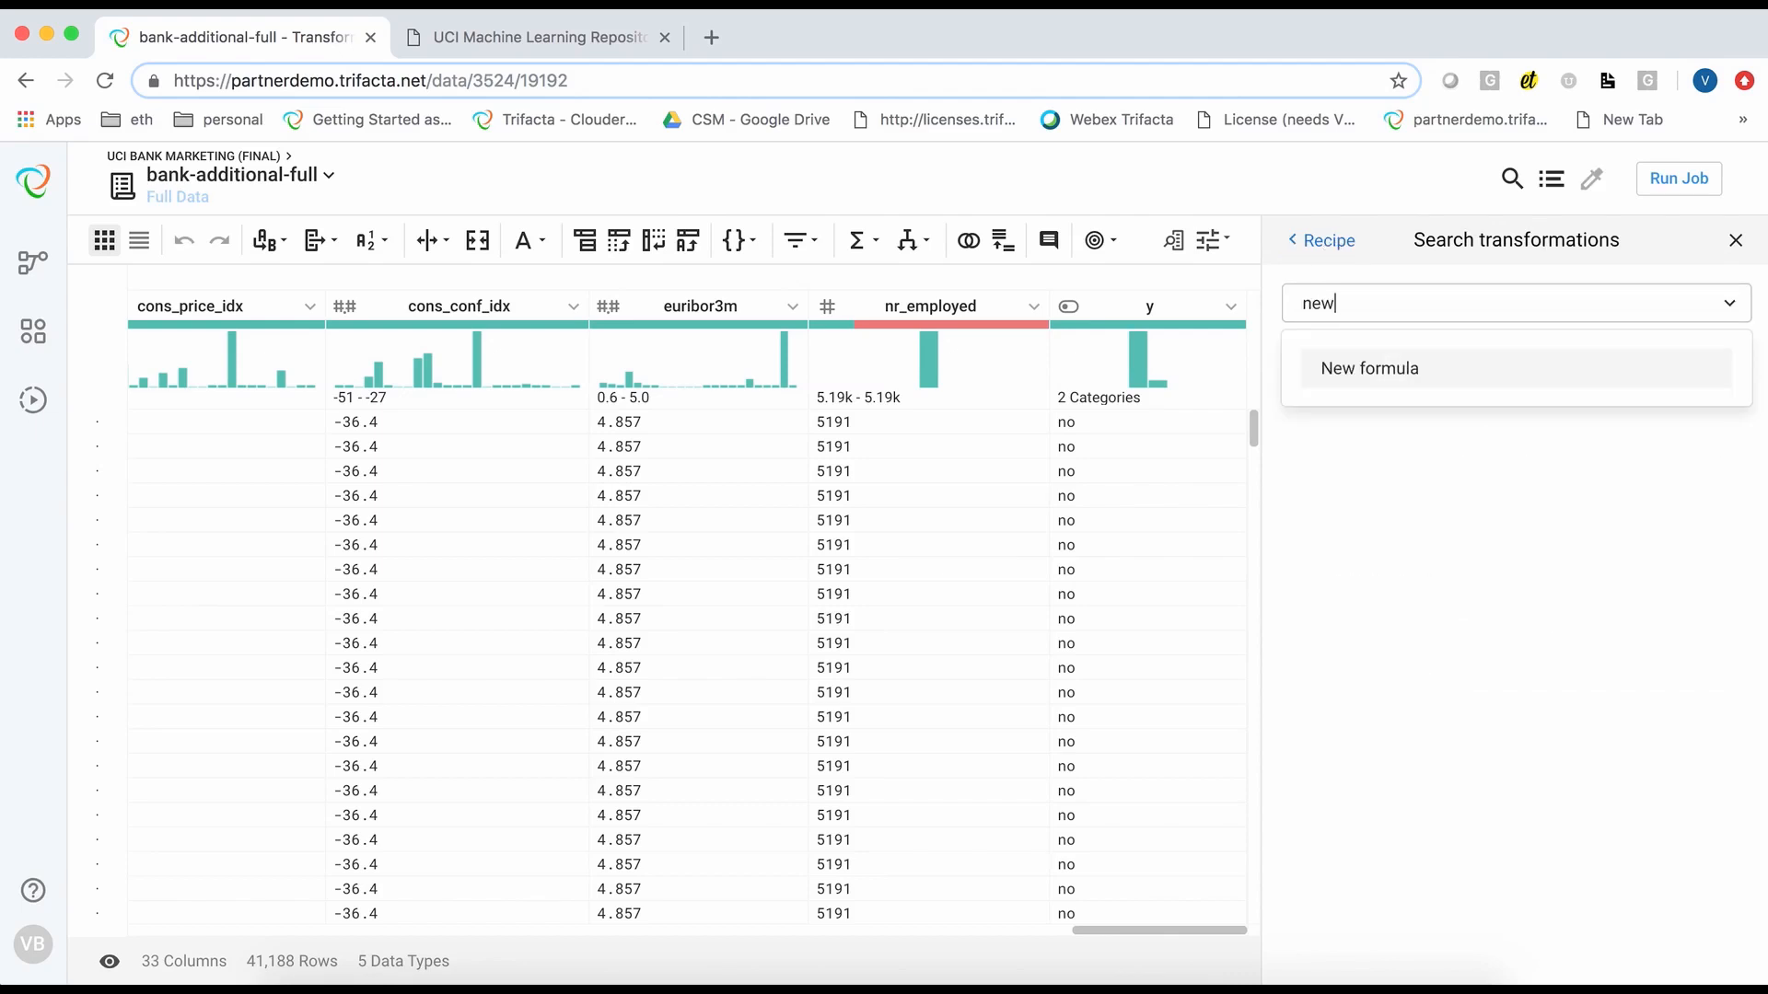
pyautogui.press('Return')
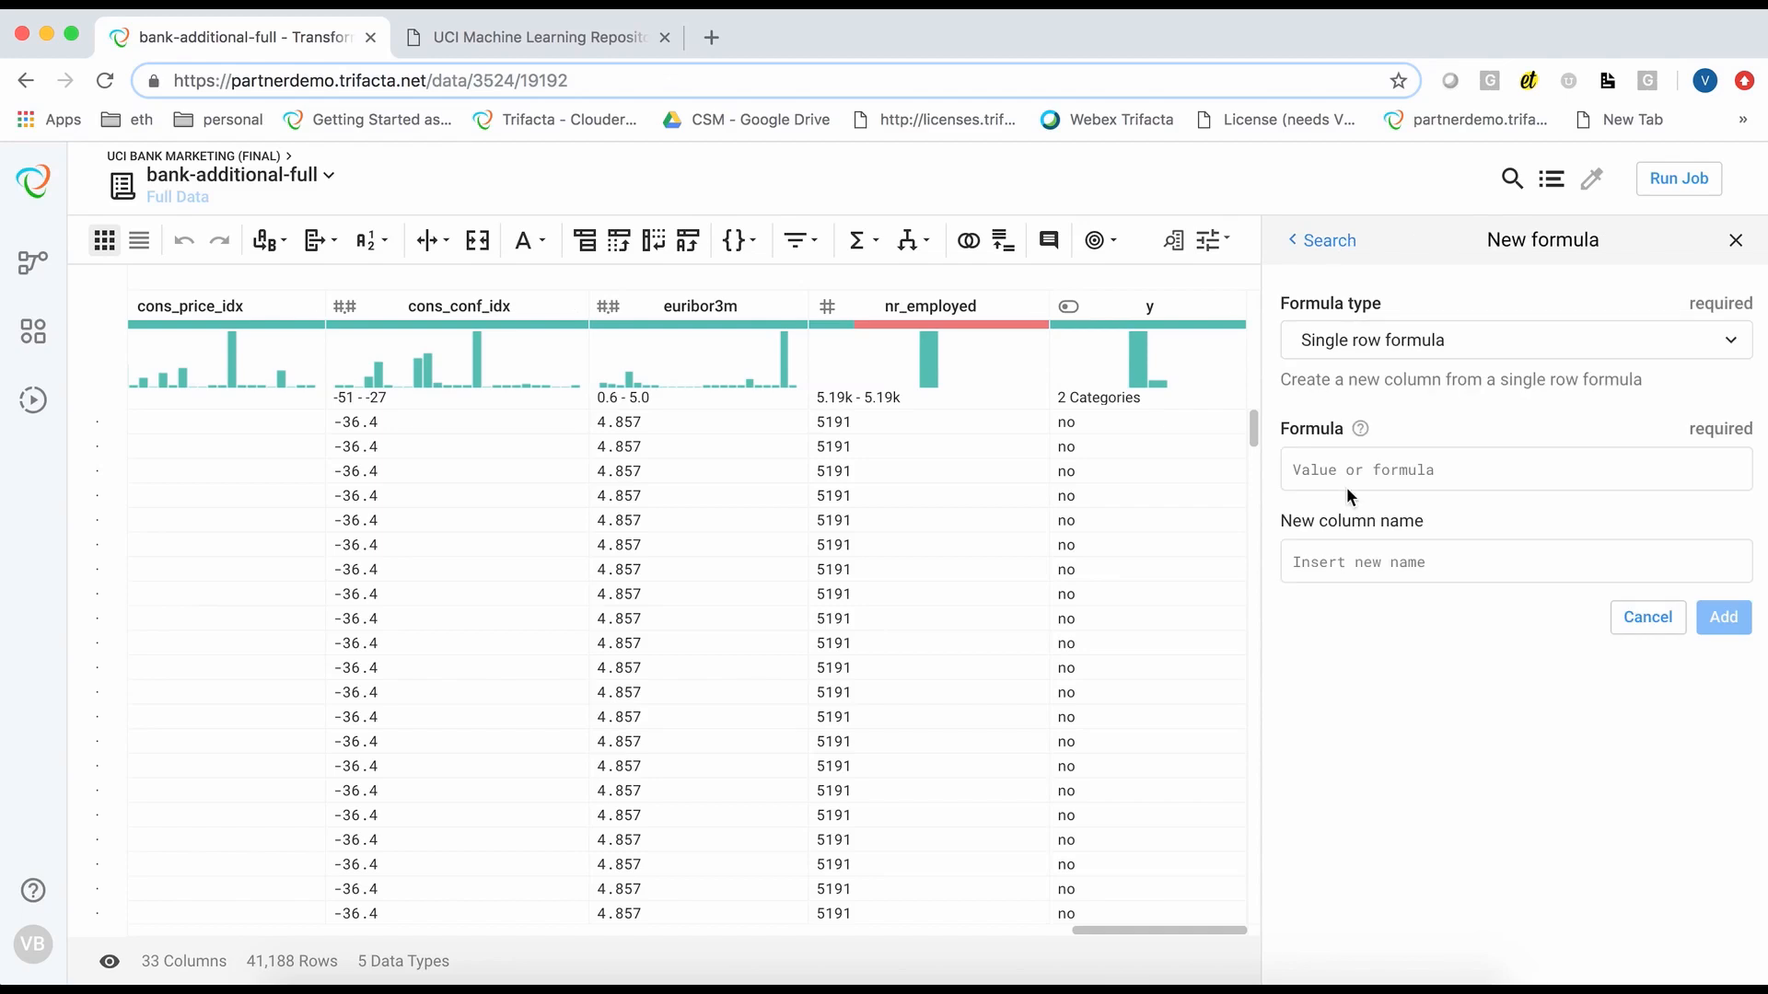
pyautogui.click(1332, 564)
pyautogui.write('ord')
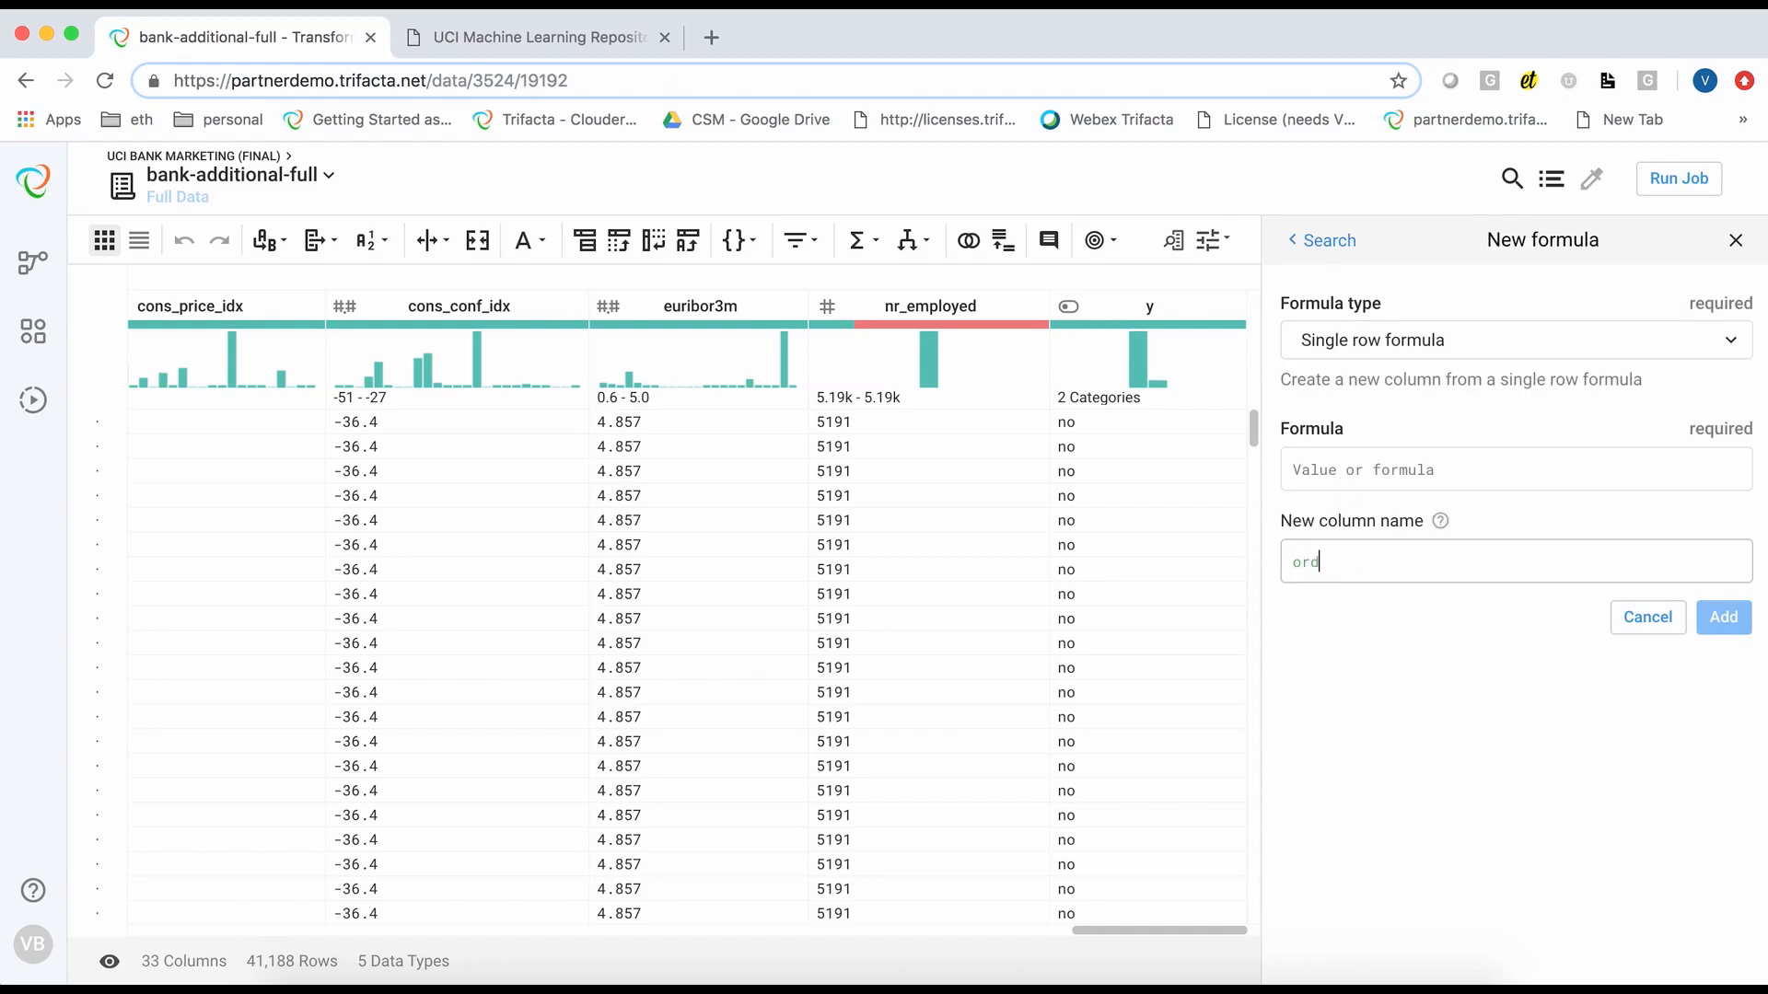
pyautogui.write('ered_row_no')
pyautogui.click(1352, 469)
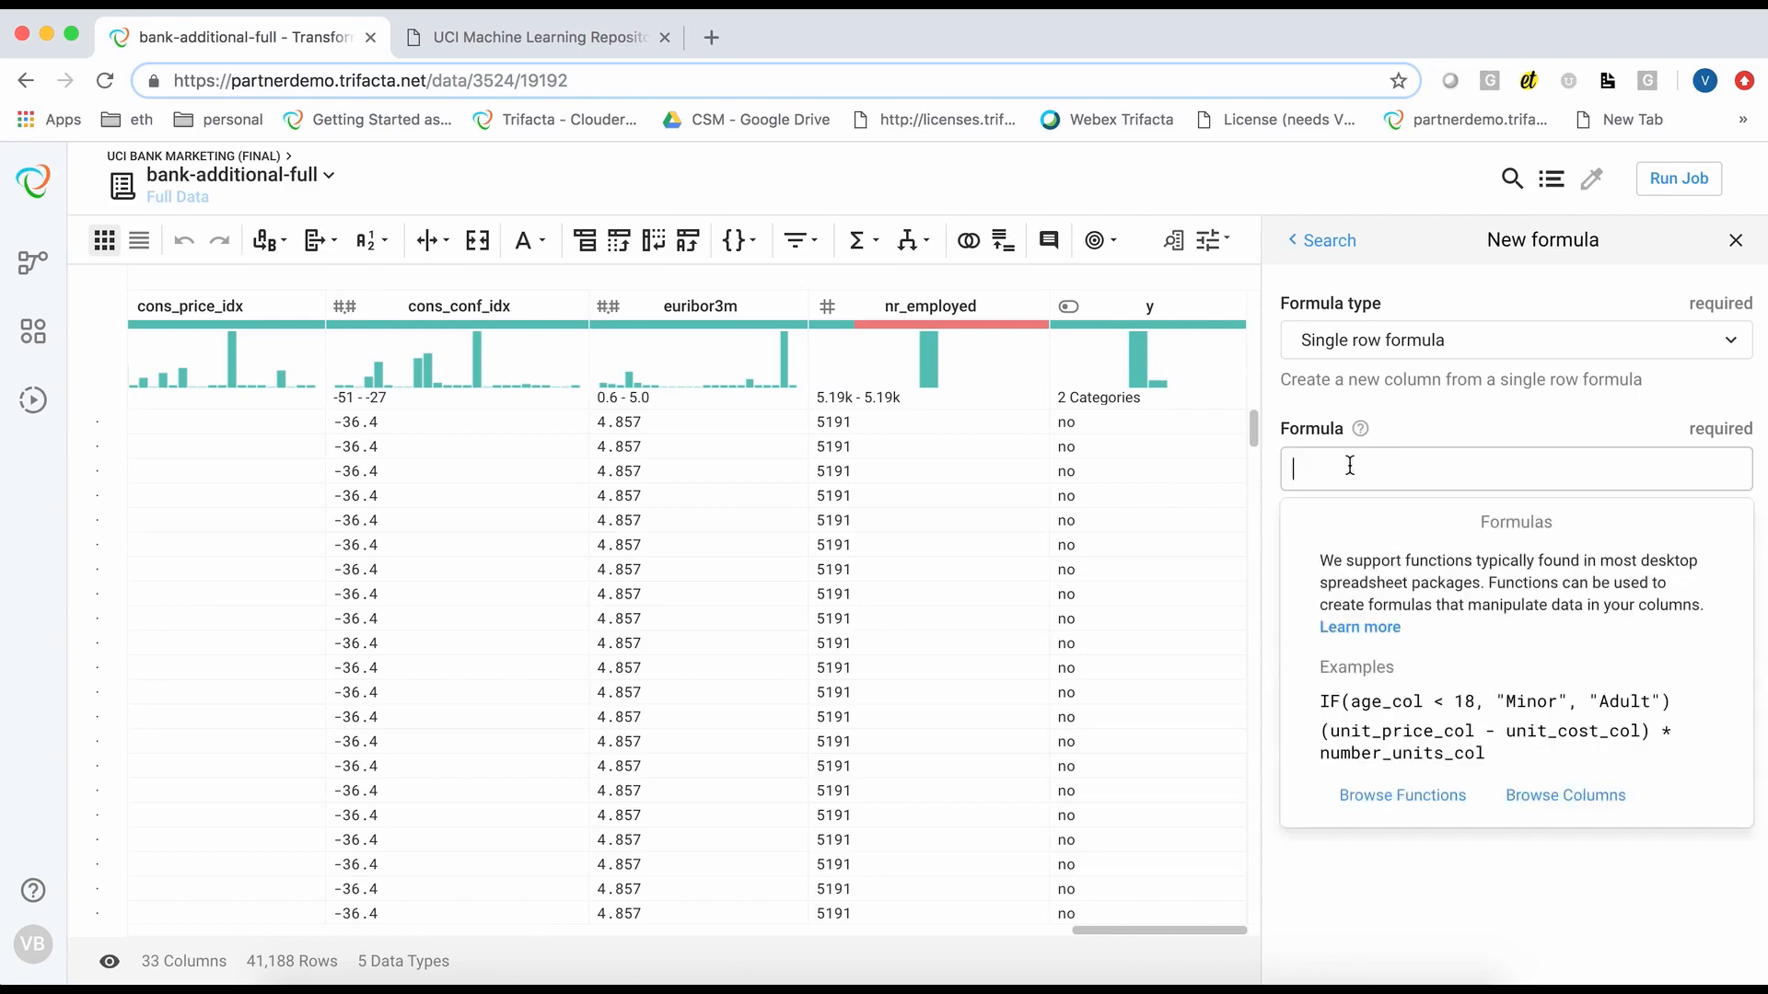
pyautogui.click(1346, 342)
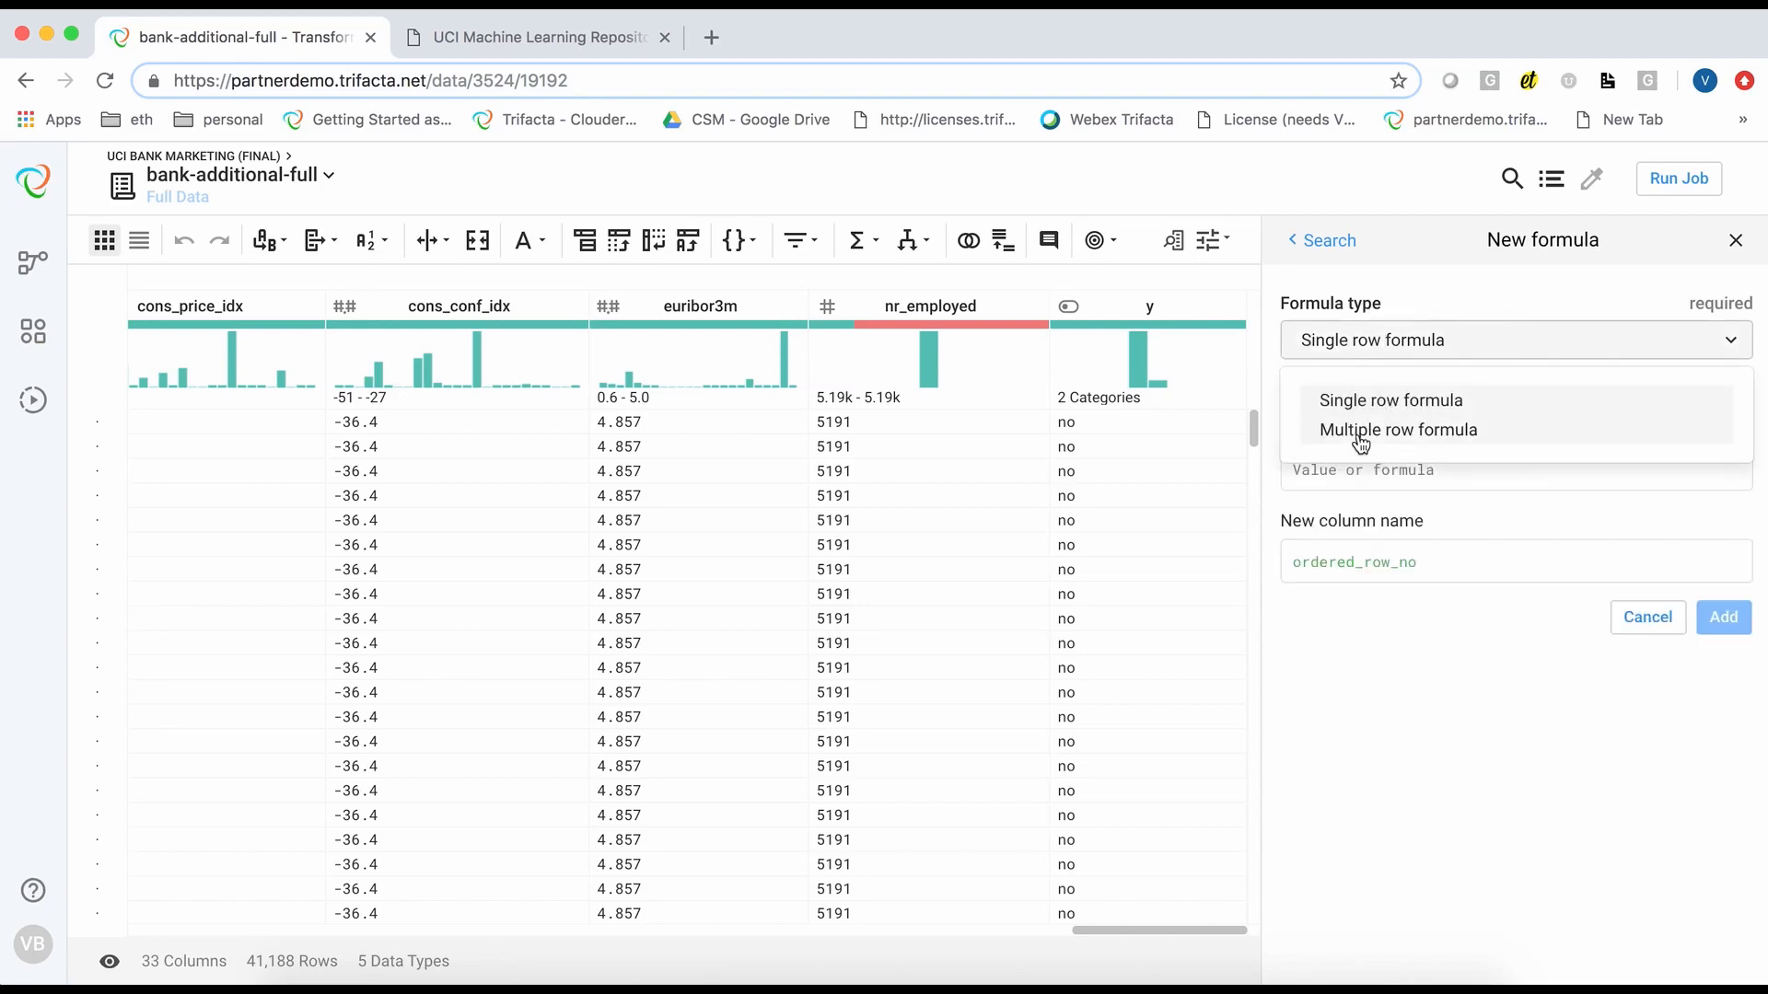
pyautogui.click(1360, 430)
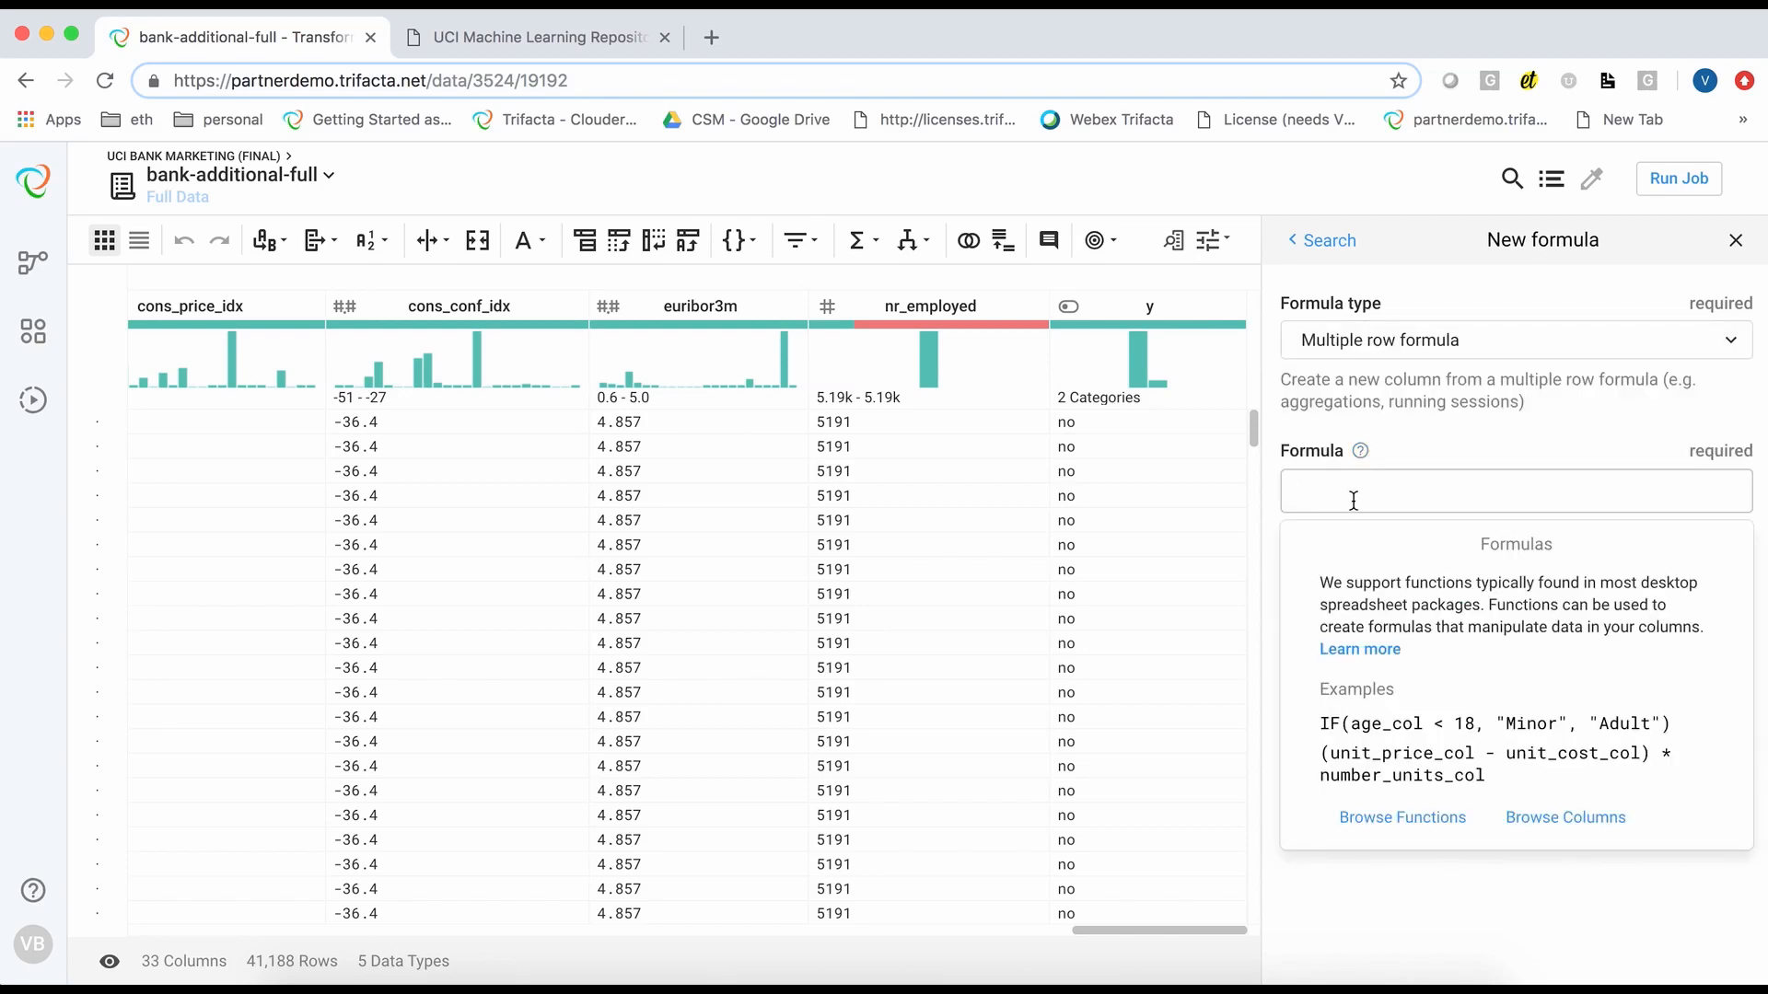
# Define ordered_row_no as rollingsum(1) with rows sorted by -y, and add the formula to the recipe
pyautogui.write('ro')
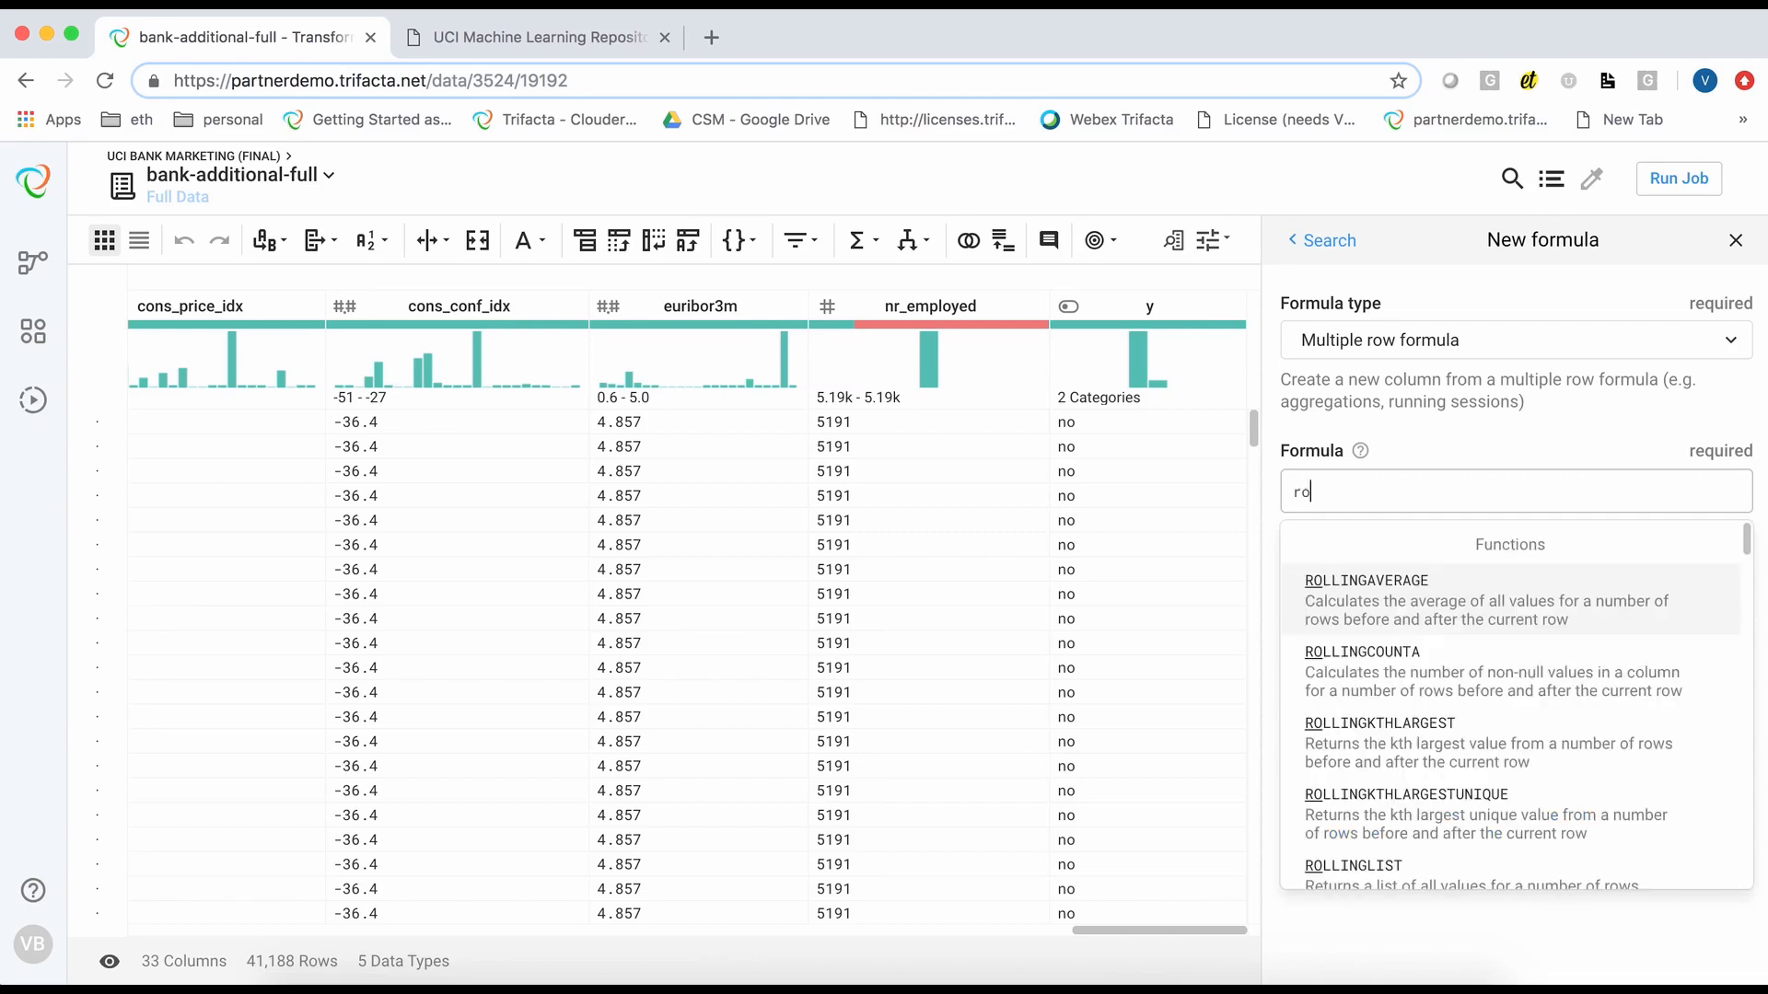
pyautogui.write('llingsum(1')
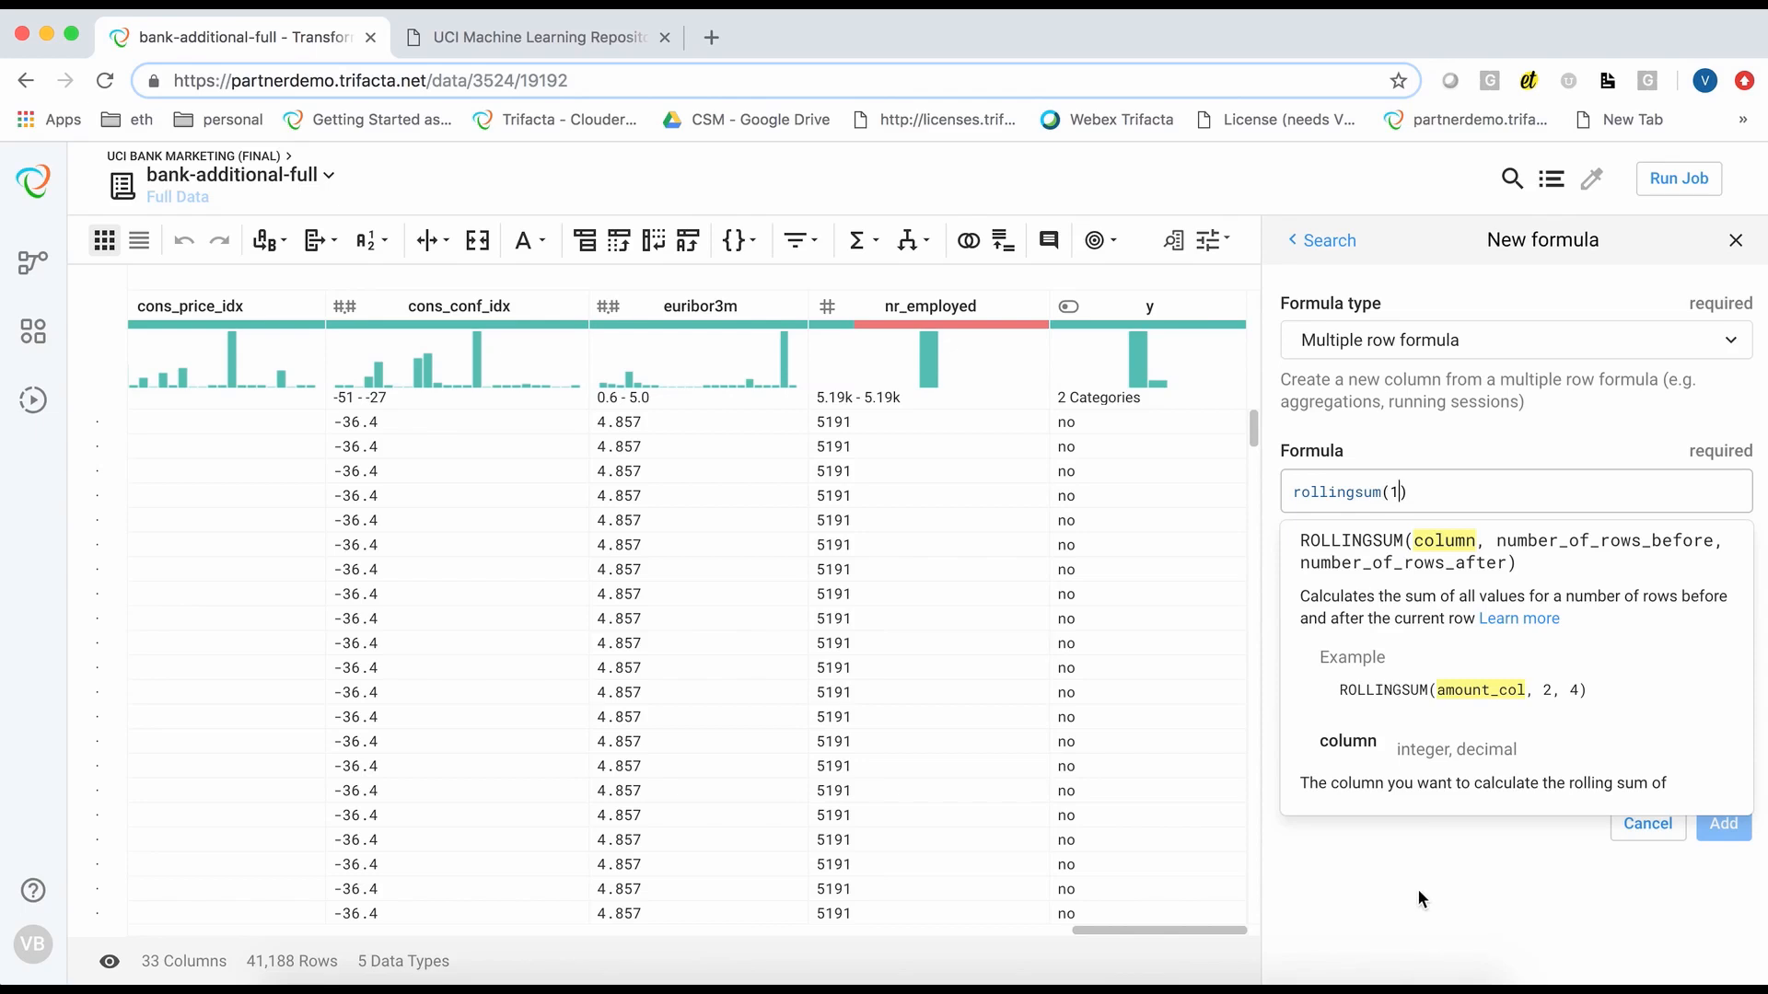
pyautogui.click(1340, 582)
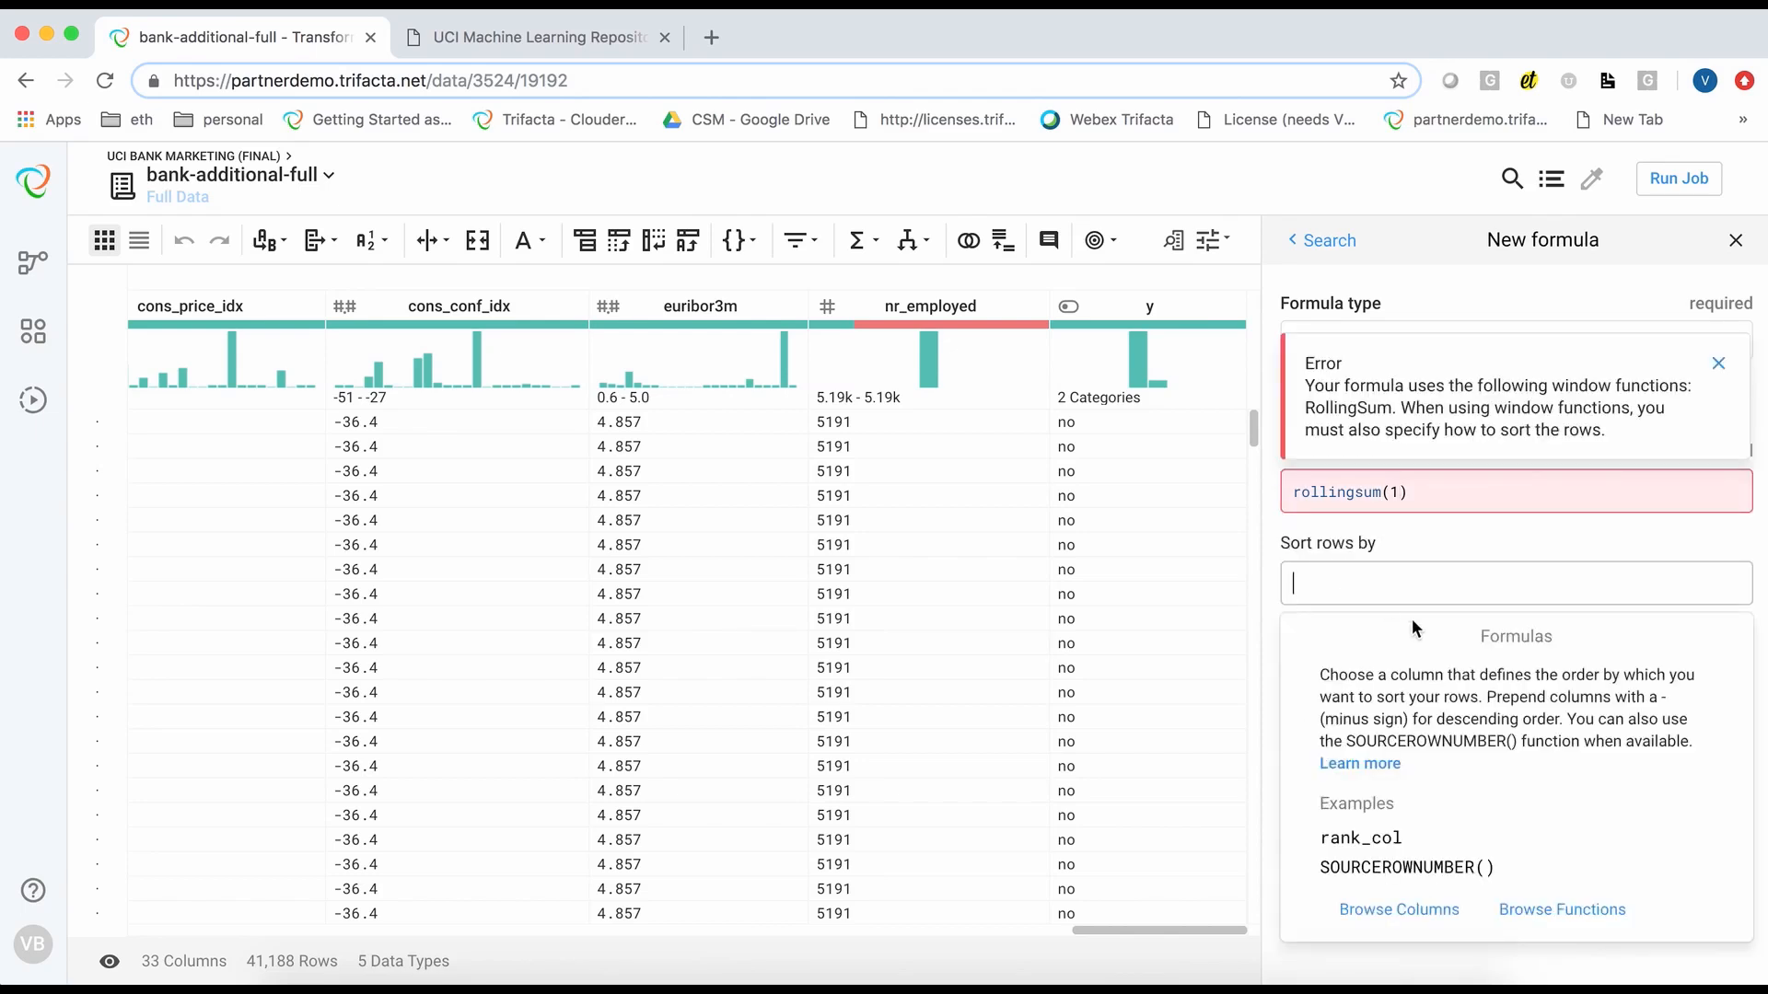
pyautogui.write('-y')
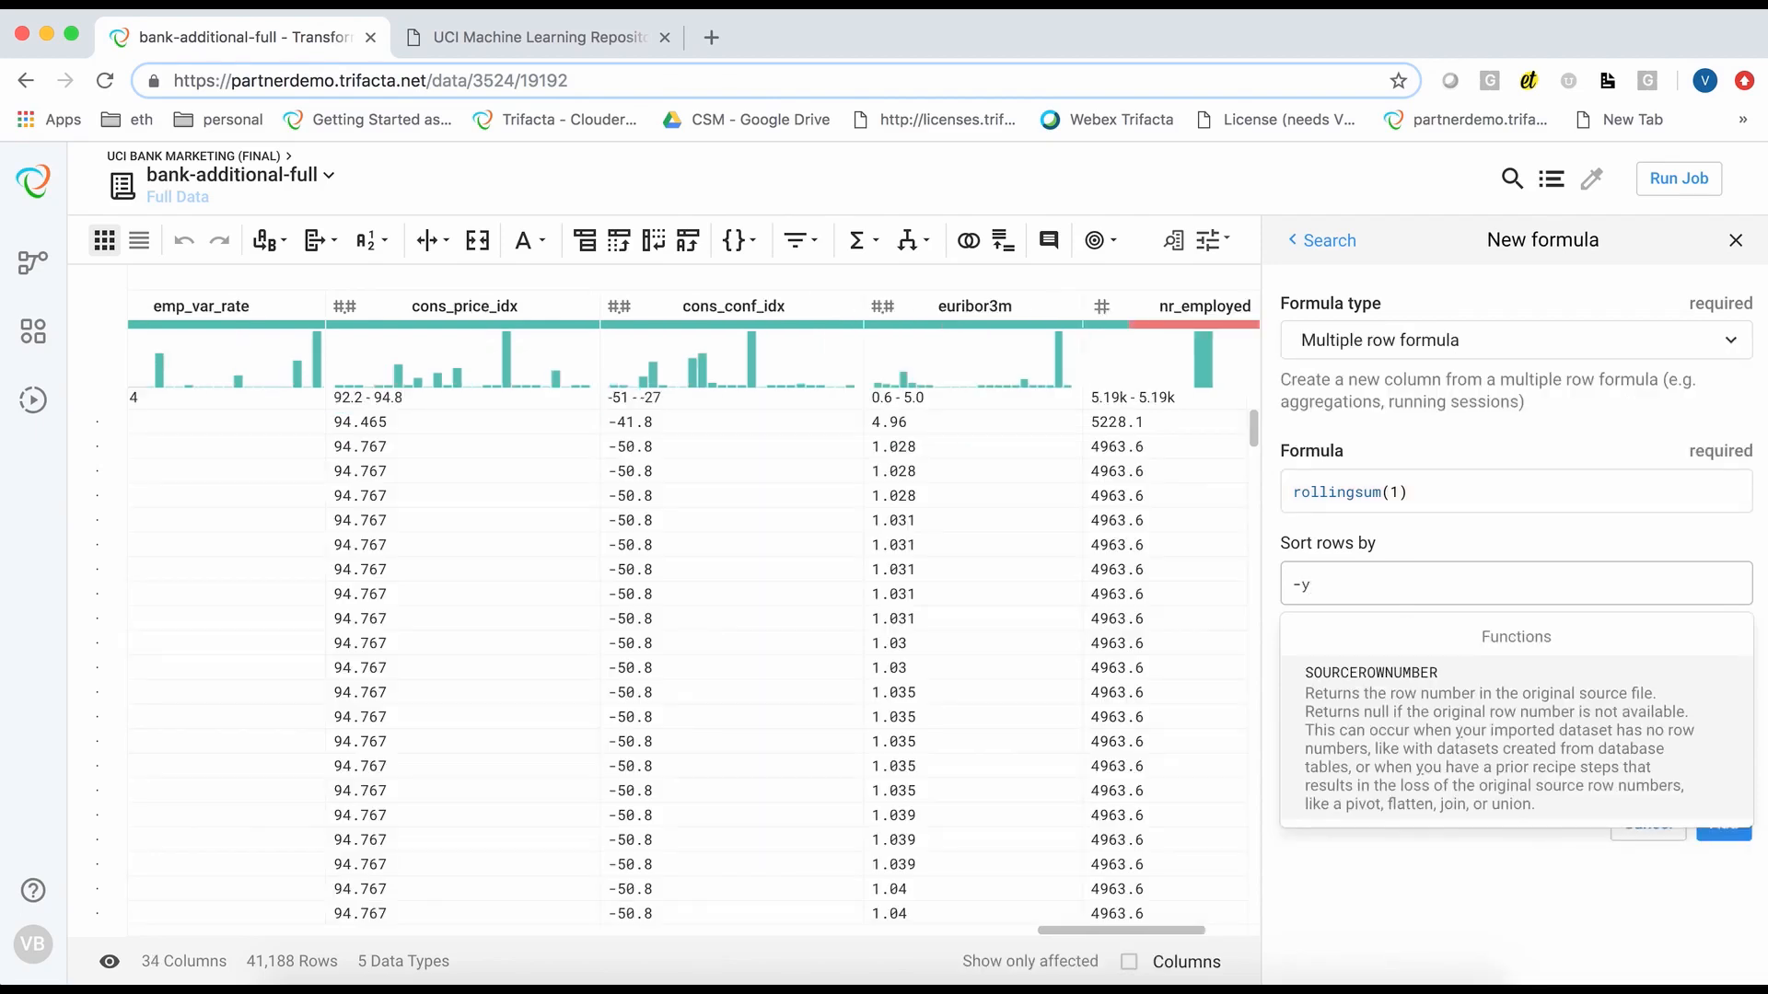
pyautogui.moveTo(1105, 930); pyautogui.dragTo(136, 914)
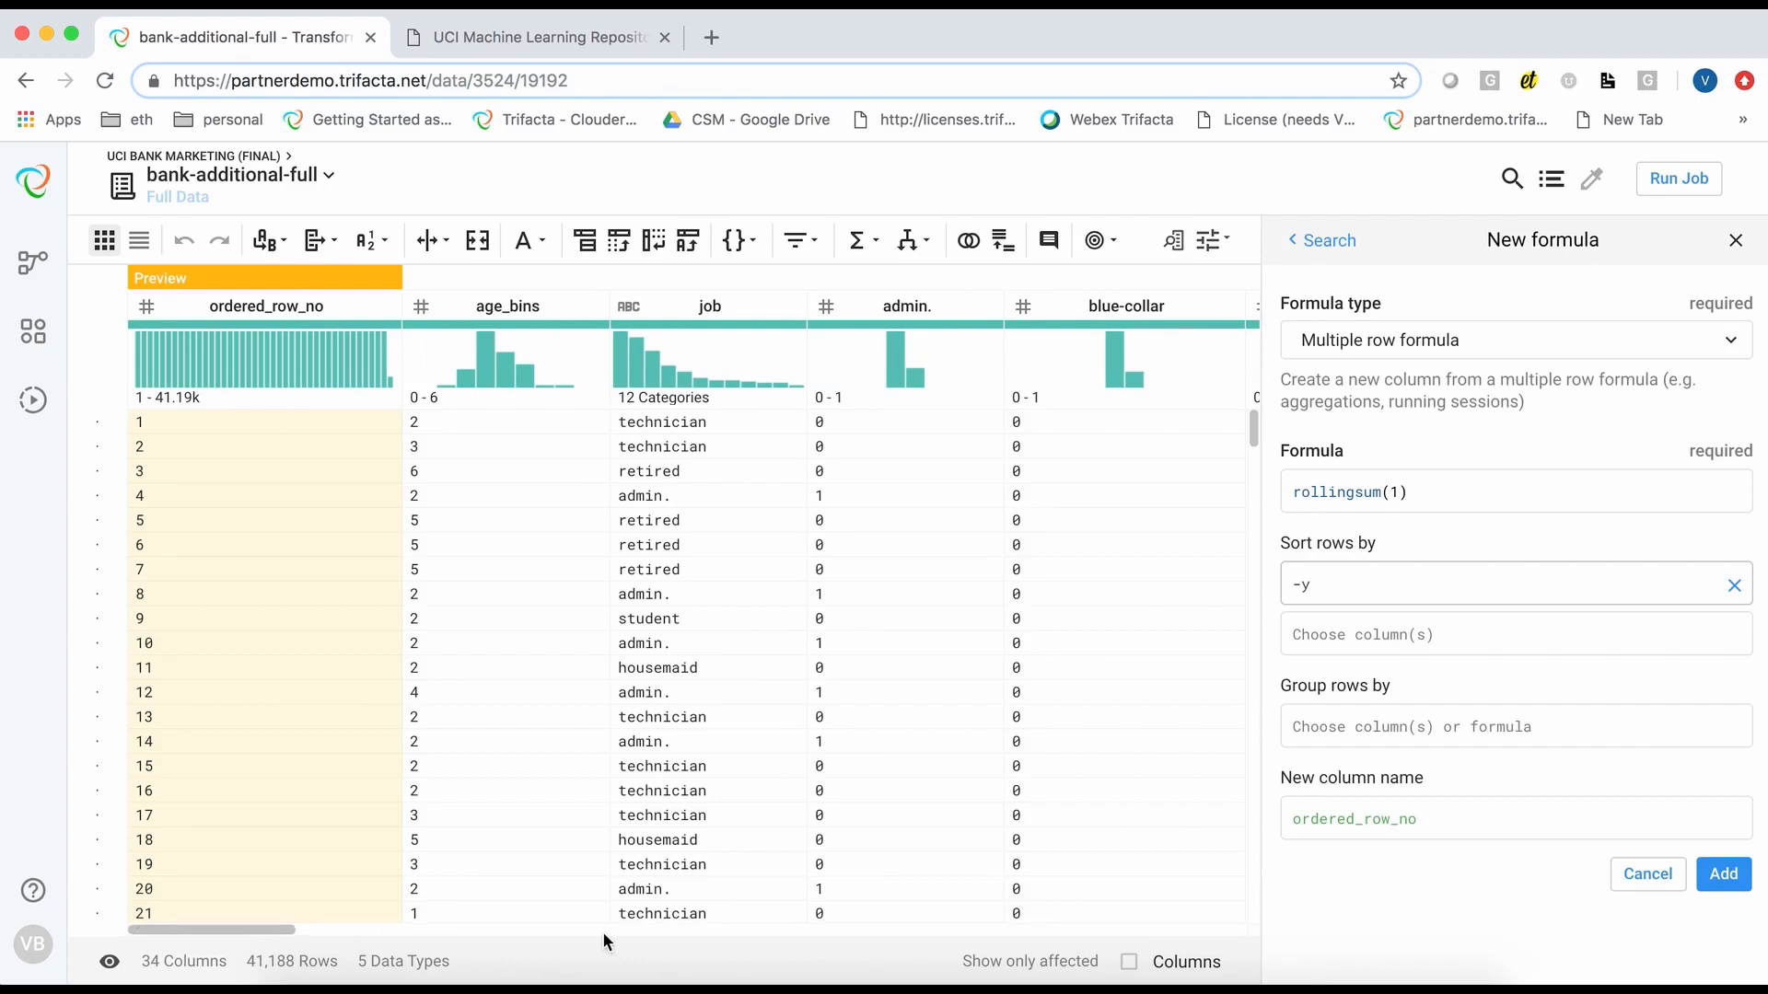
pyautogui.click(1724, 876)
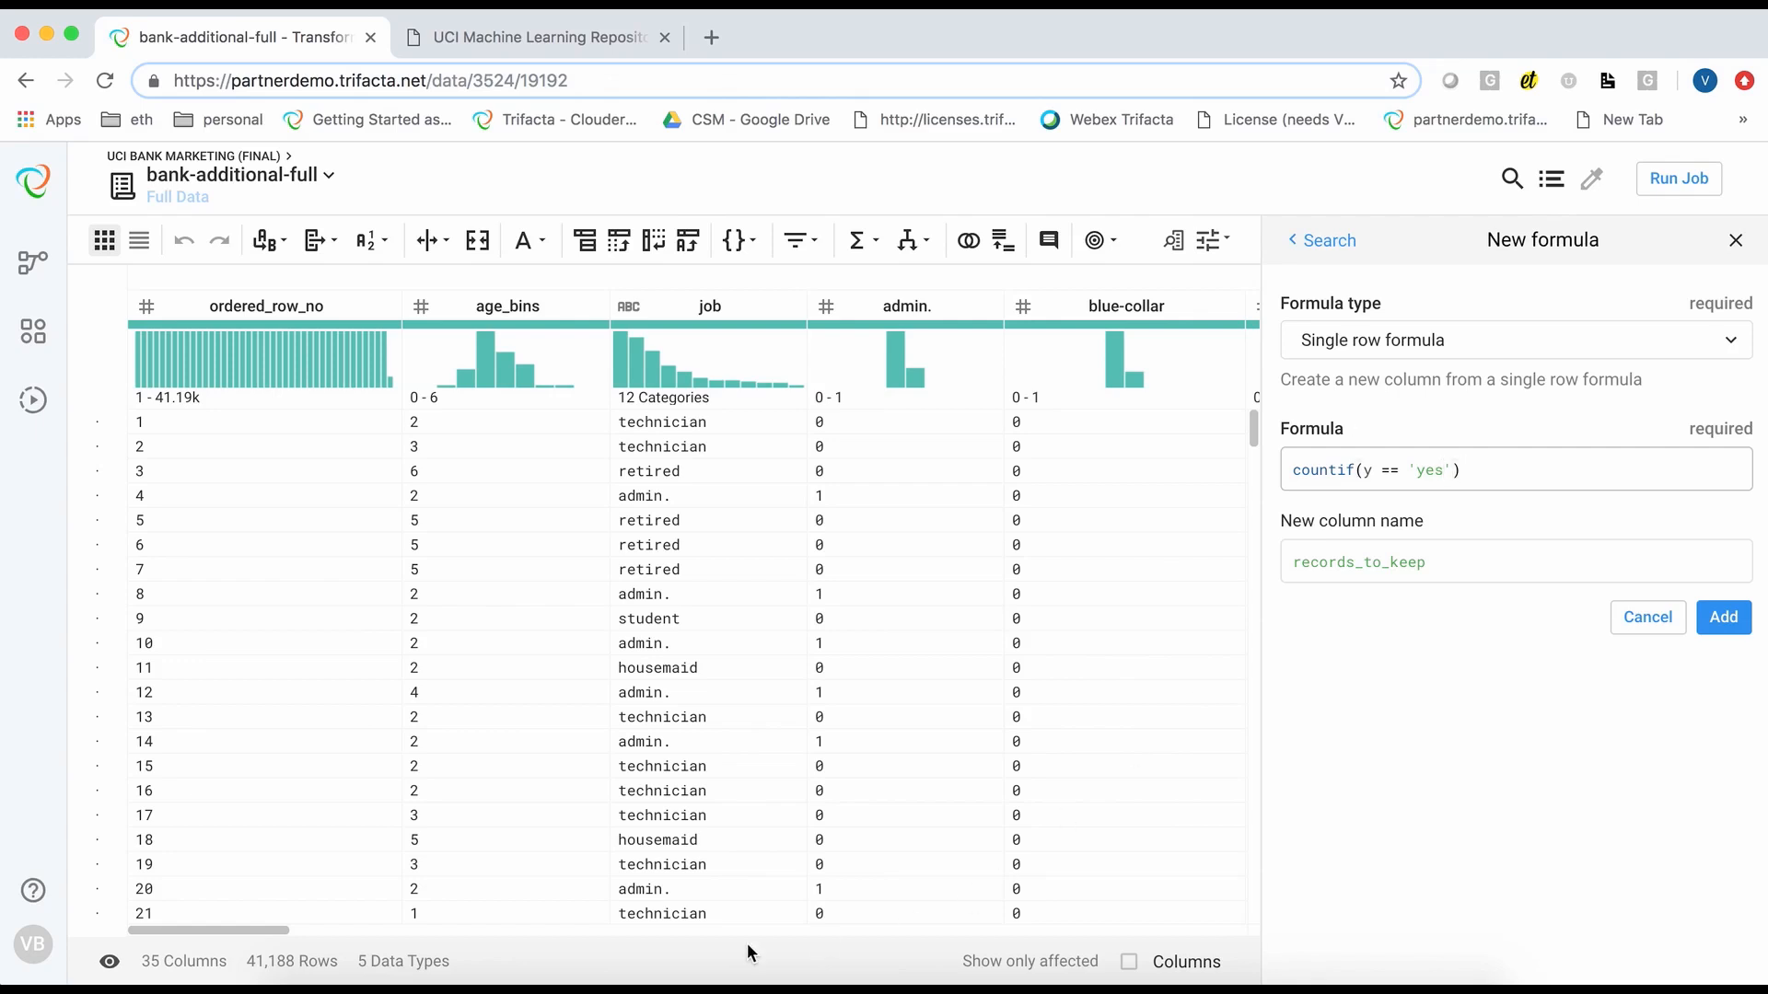
# Extend the records_to_keep formula to countif(y == 'yes') * 2 and add it to the recipe
pyautogui.moveTo(244, 930); pyautogui.dragTo(1255, 931)
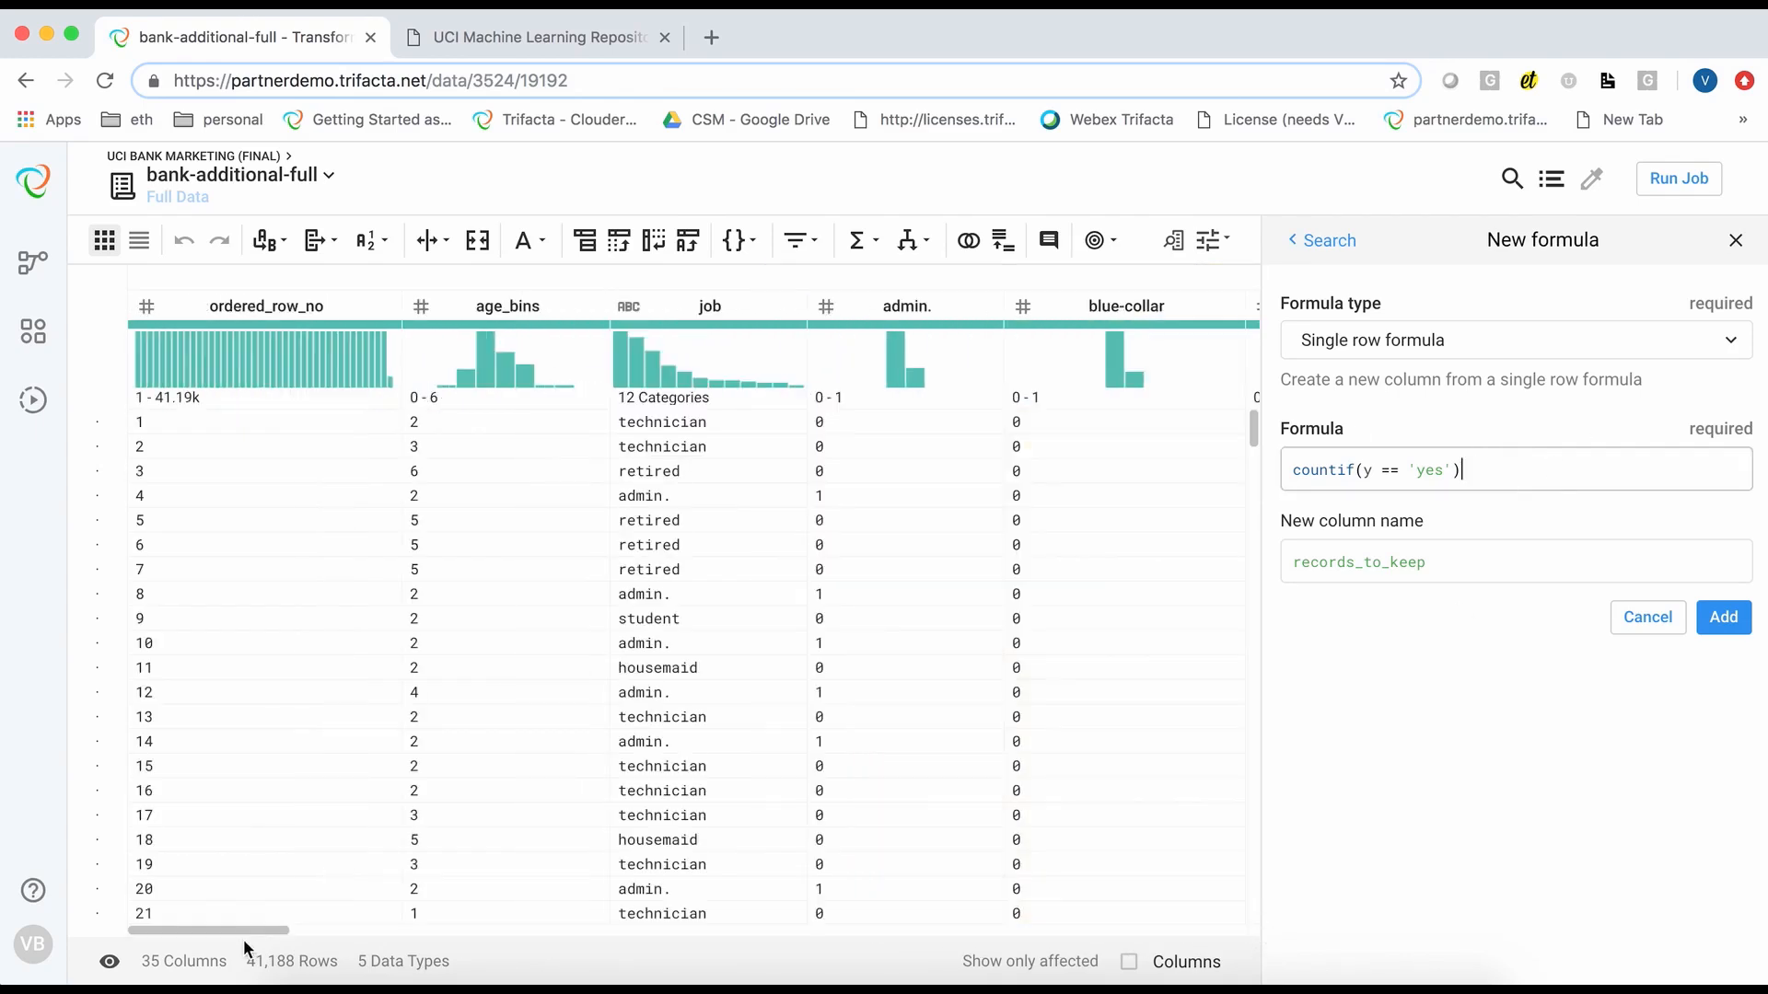
pyautogui.moveTo(248, 931); pyautogui.dragTo(1234, 934)
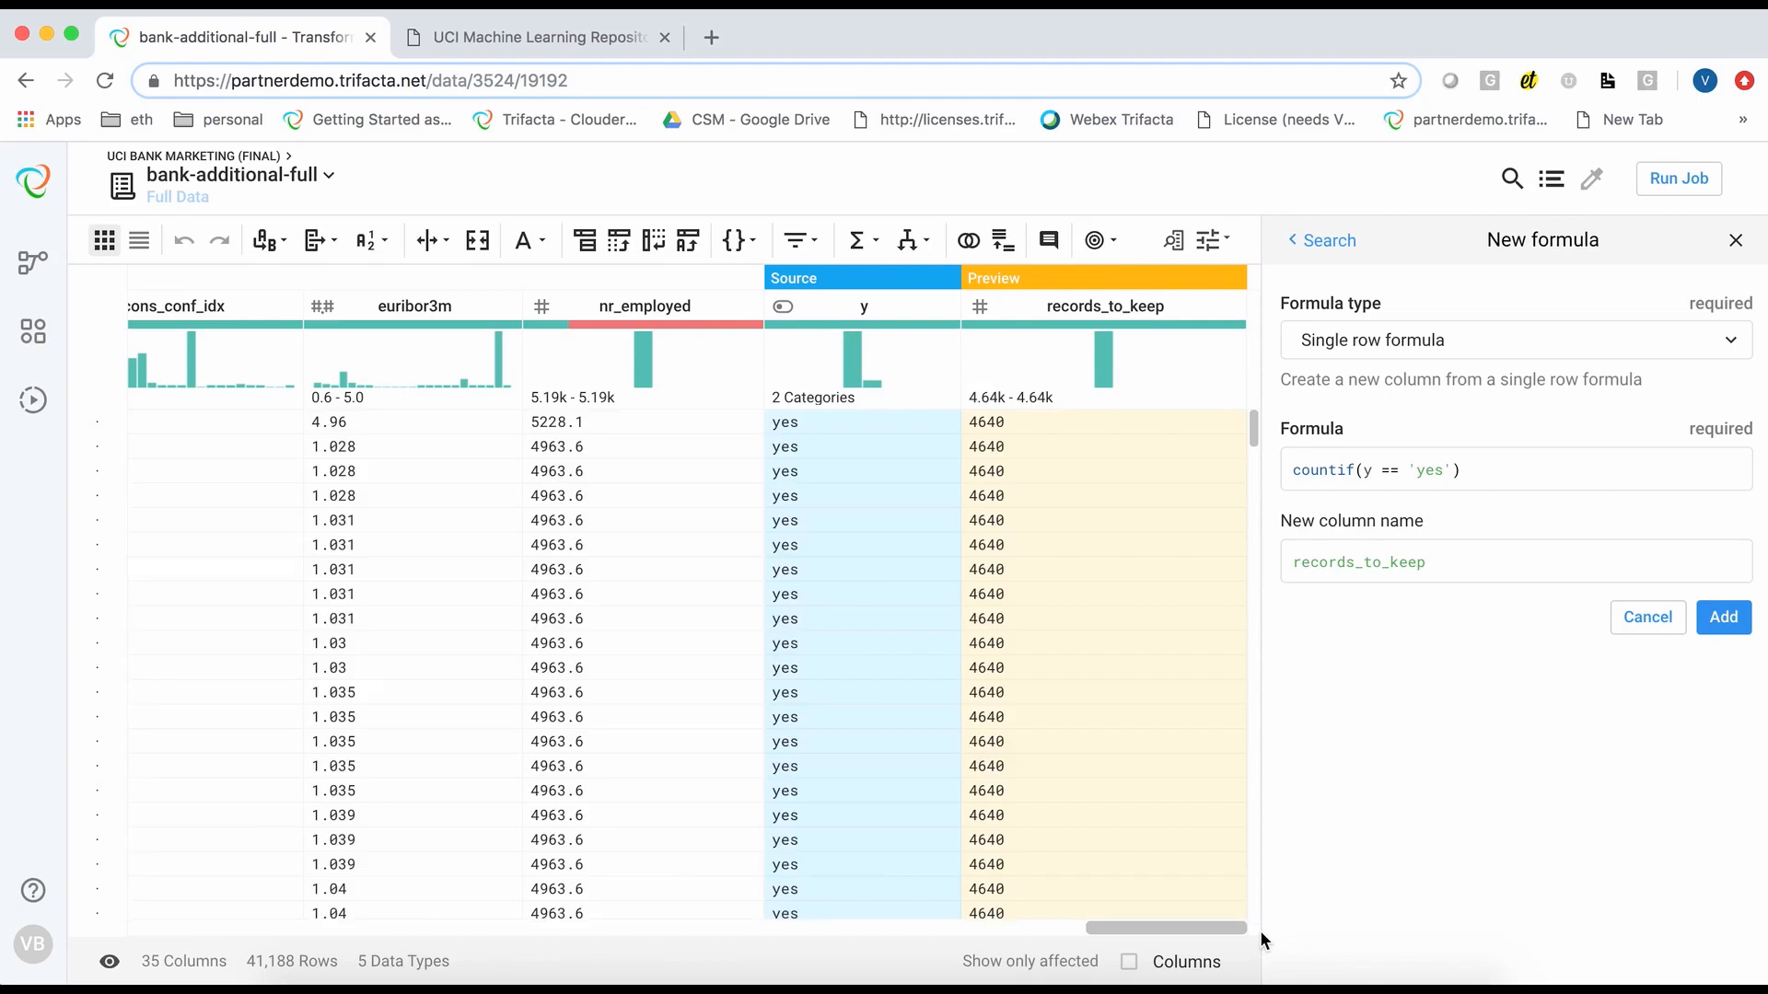
pyautogui.click(1500, 471)
pyautogui.write('* 2')
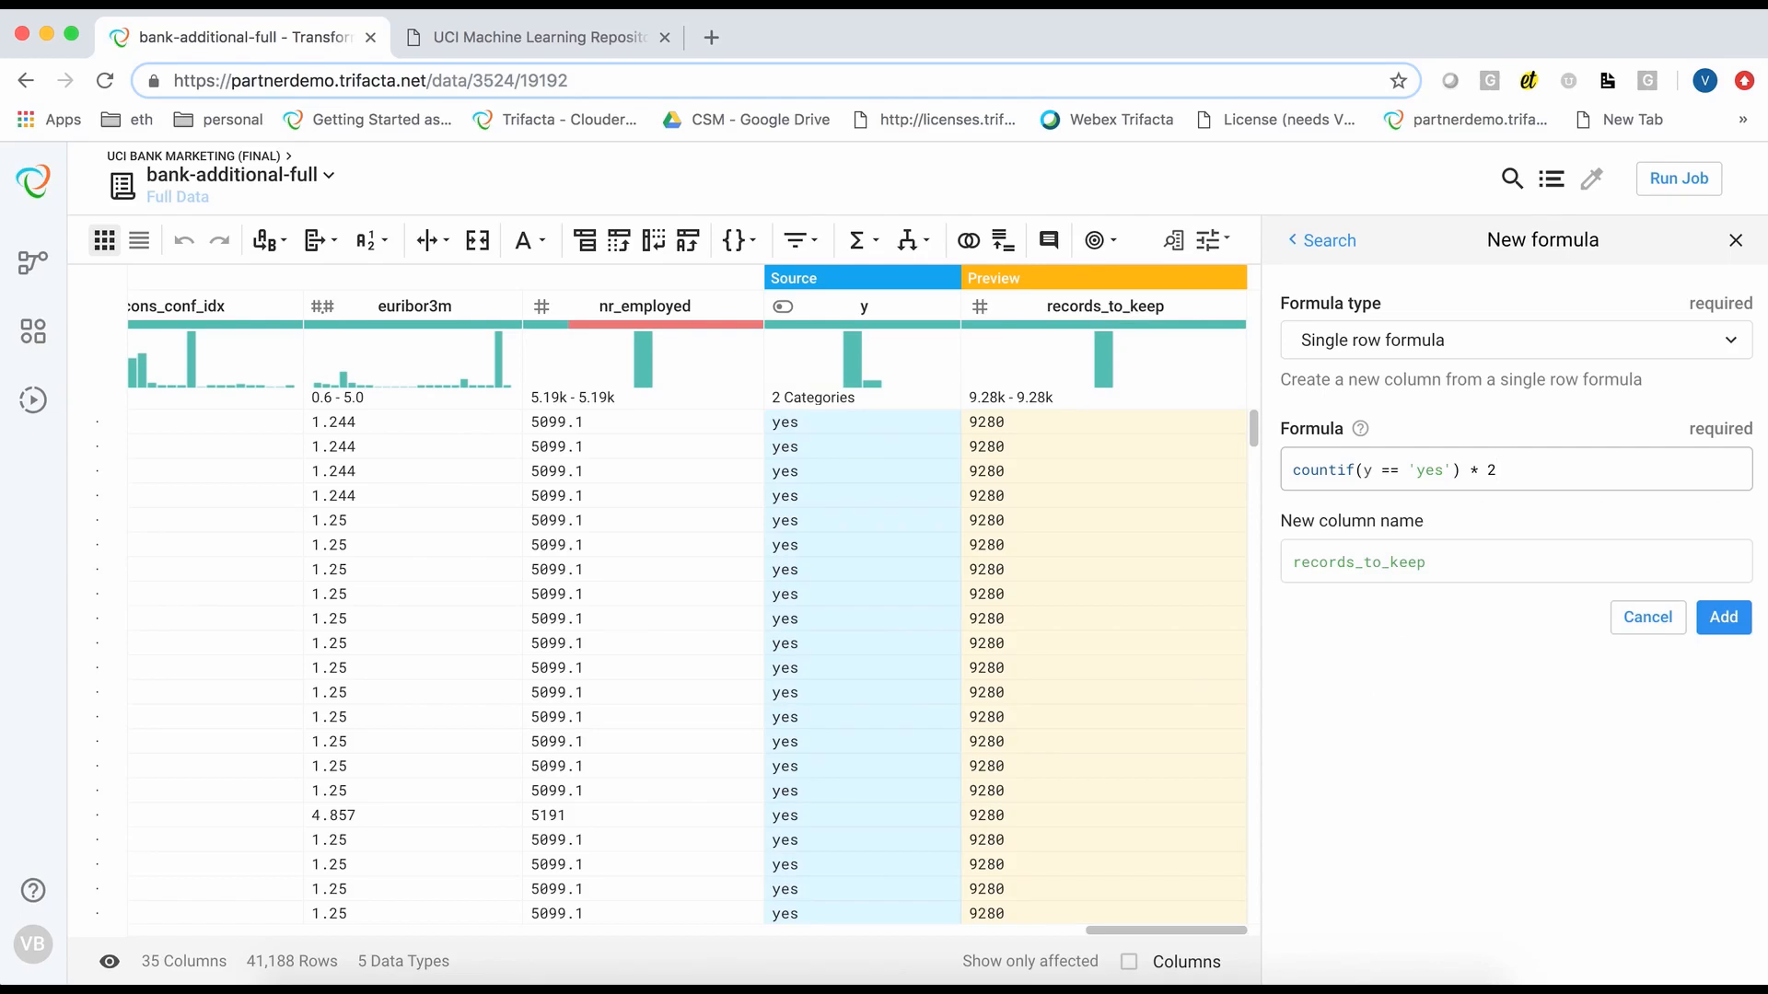
pyautogui.click(1724, 617)
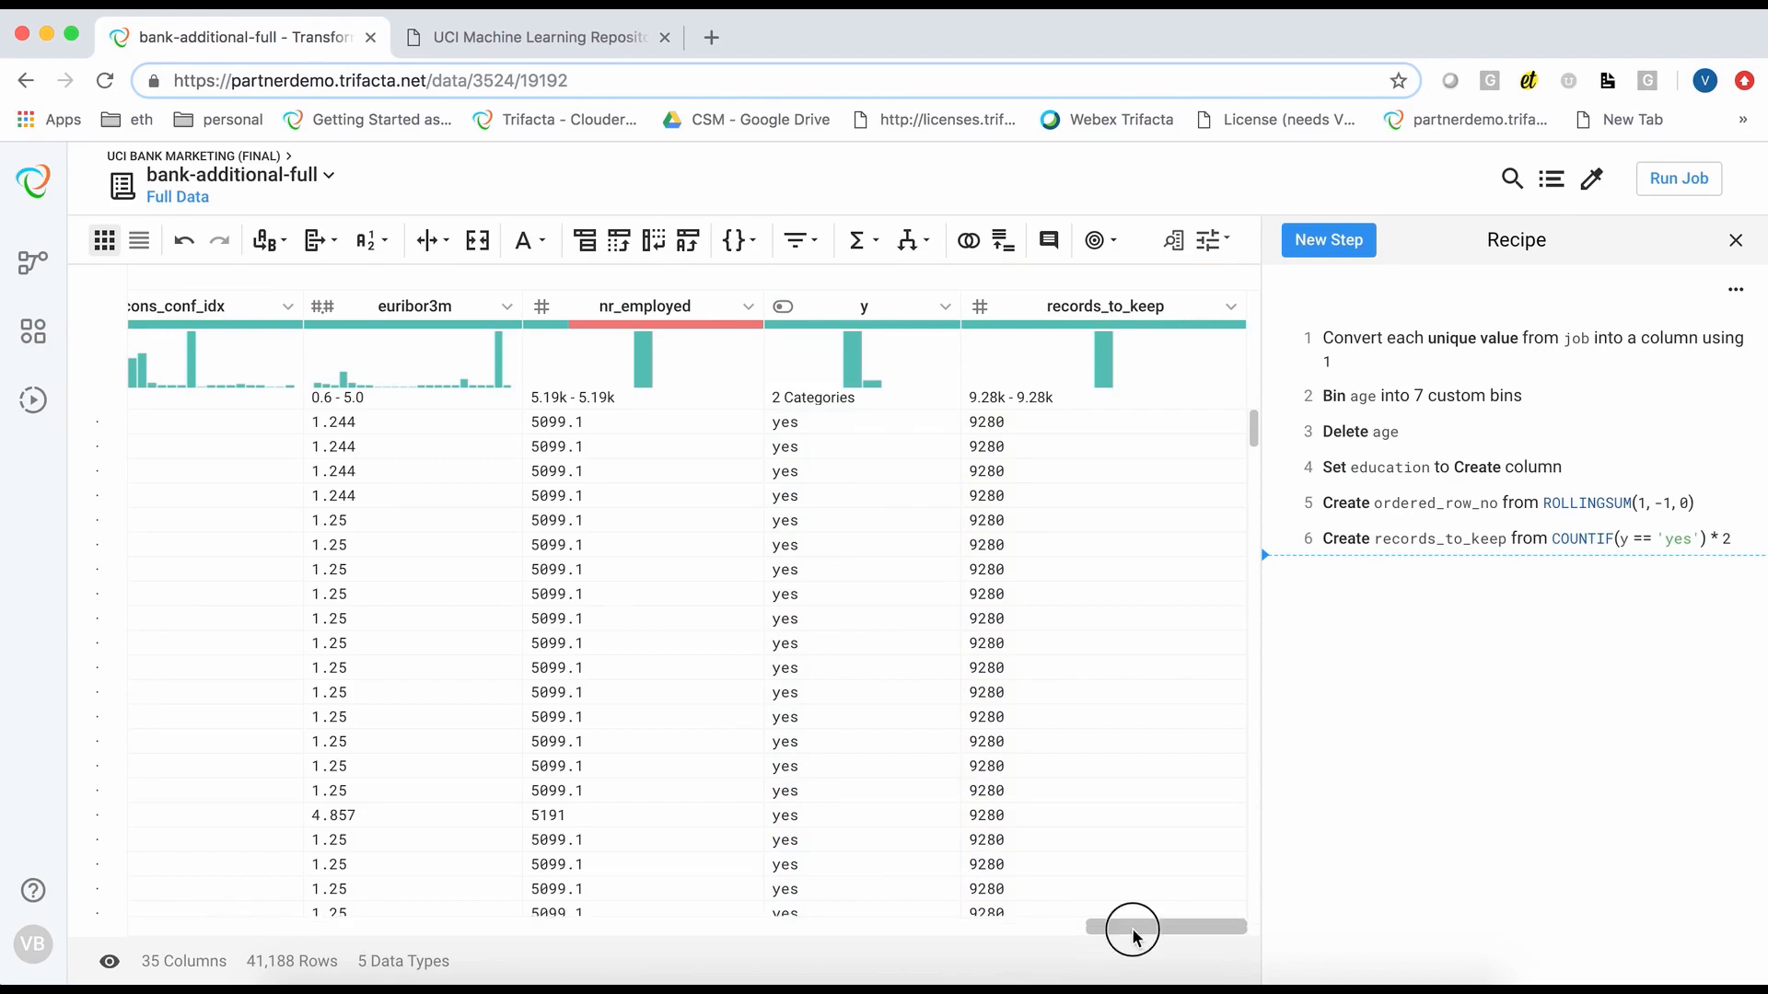
# Set up a row filter on the ordered_row_no column values with the Less than (or equal to) condition
pyautogui.click(697, 930)
pyautogui.click(134, 928)
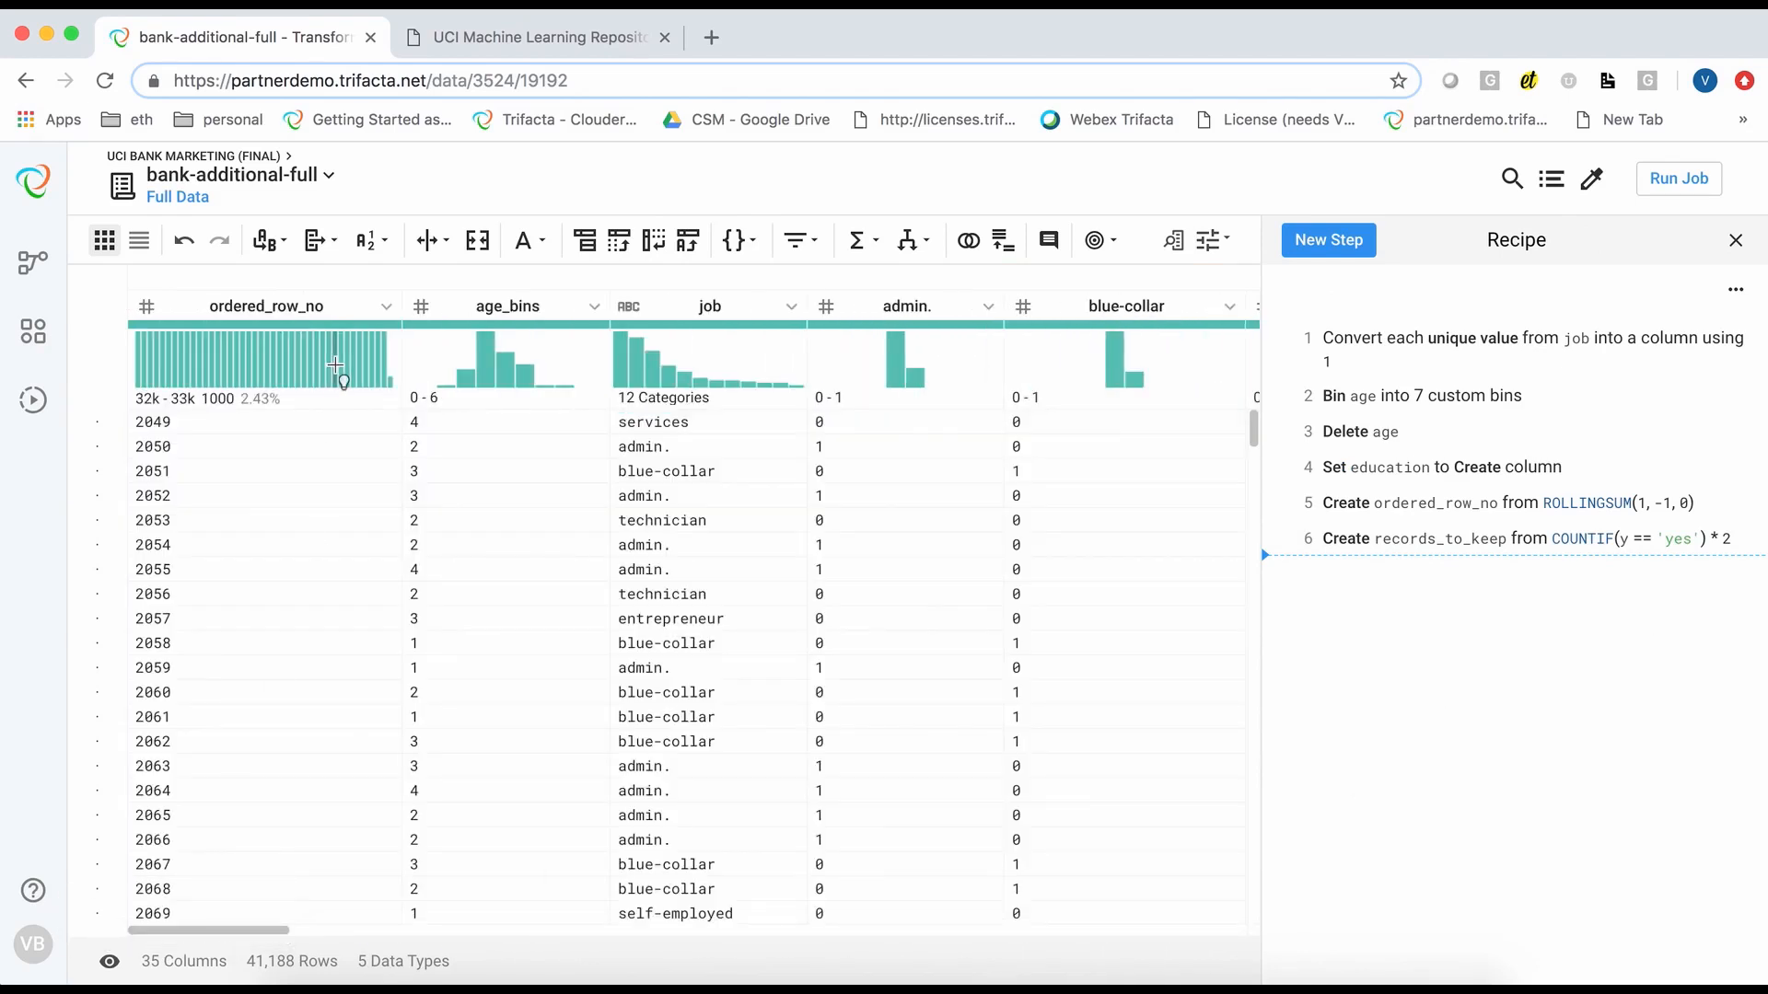
pyautogui.click(386, 310)
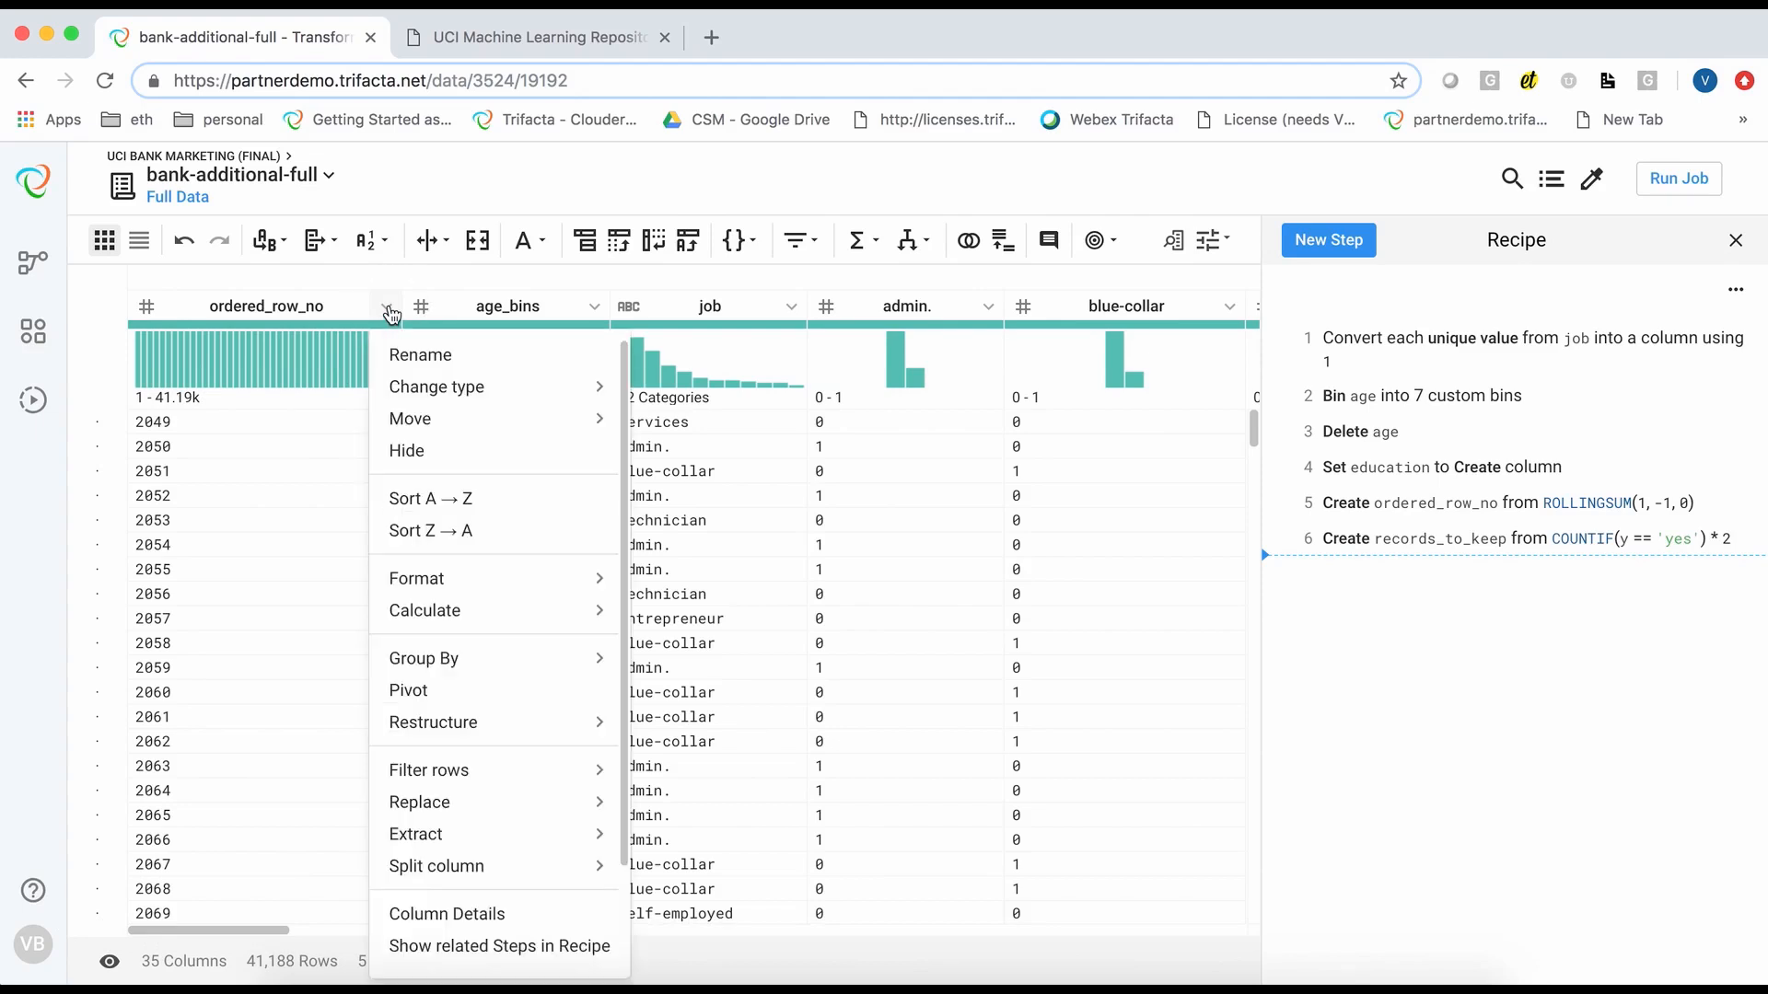
pyautogui.moveTo(460, 779)
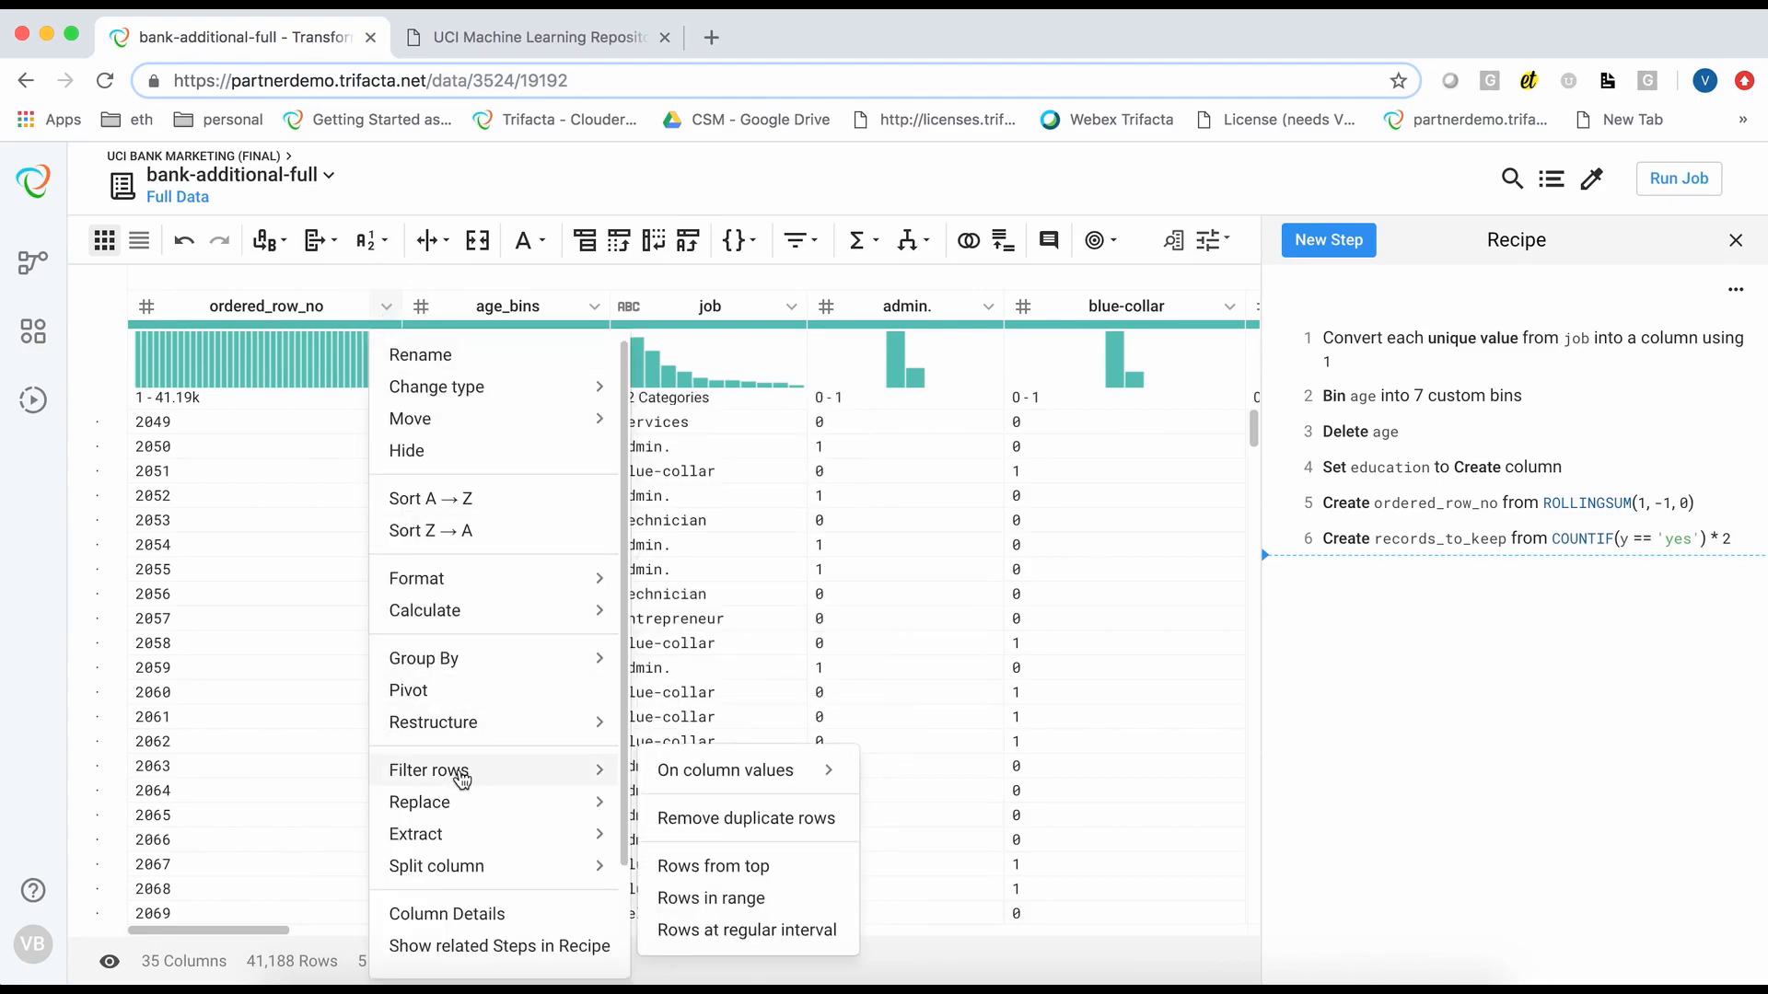
pyautogui.moveTo(744, 783)
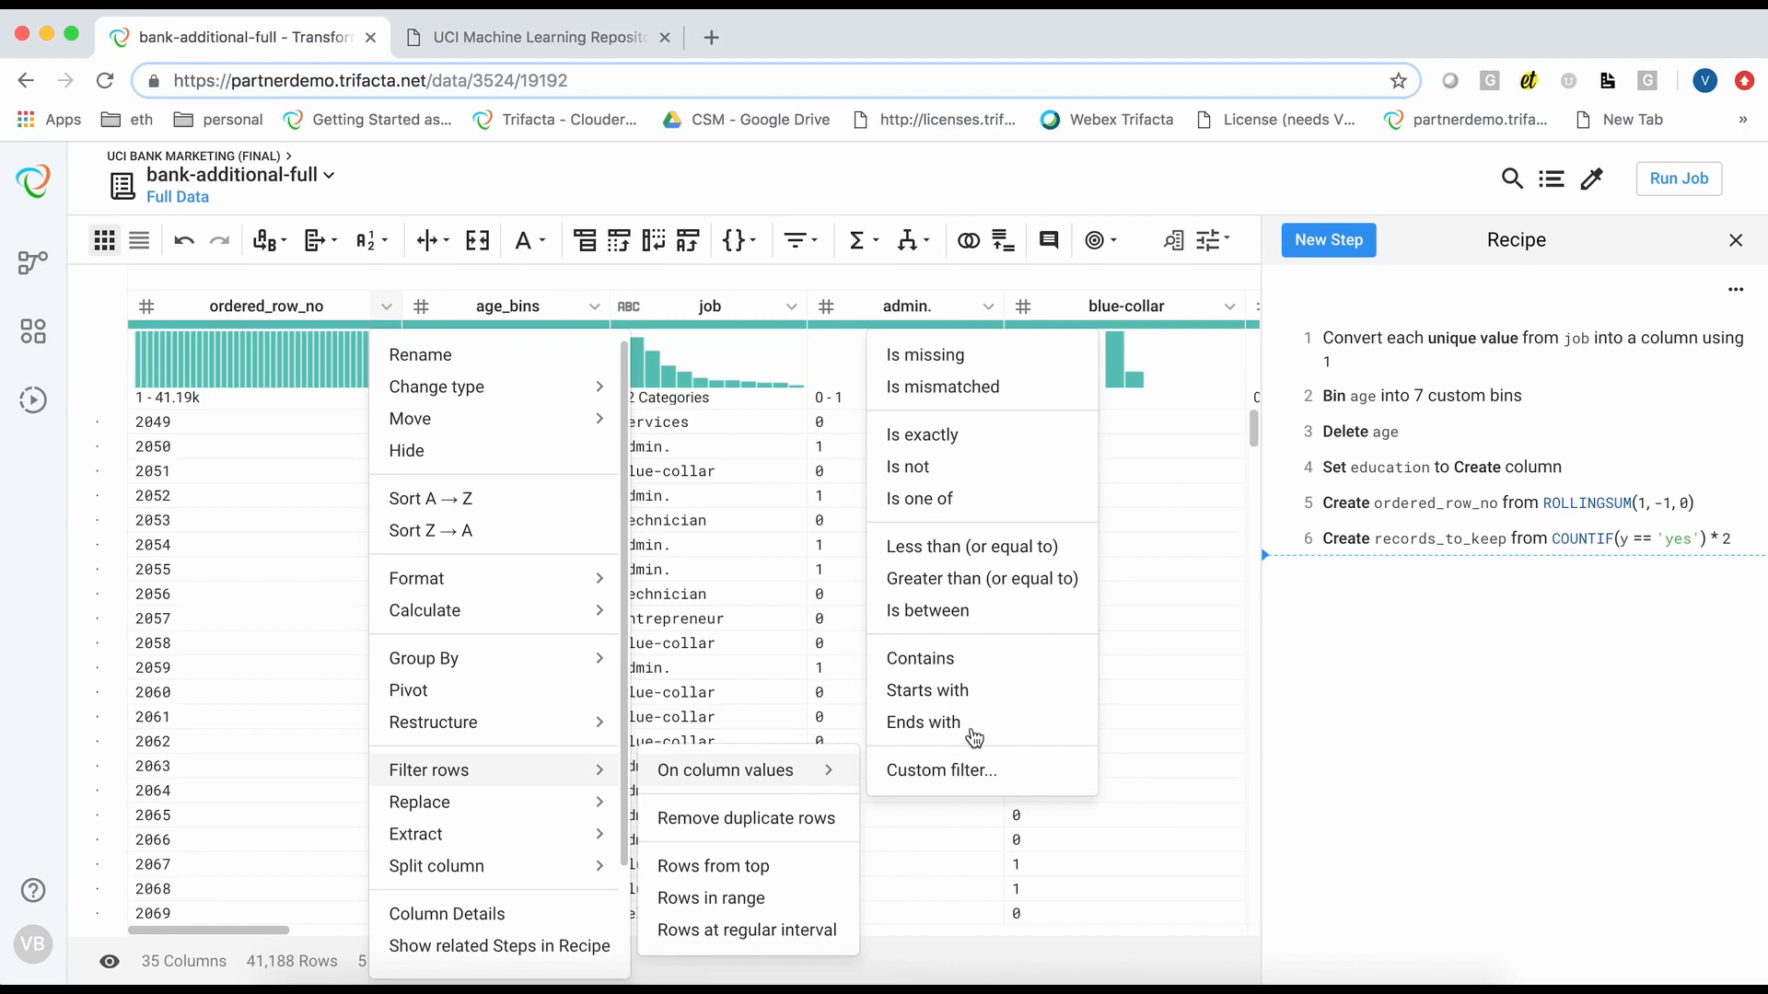
pyautogui.click(964, 551)
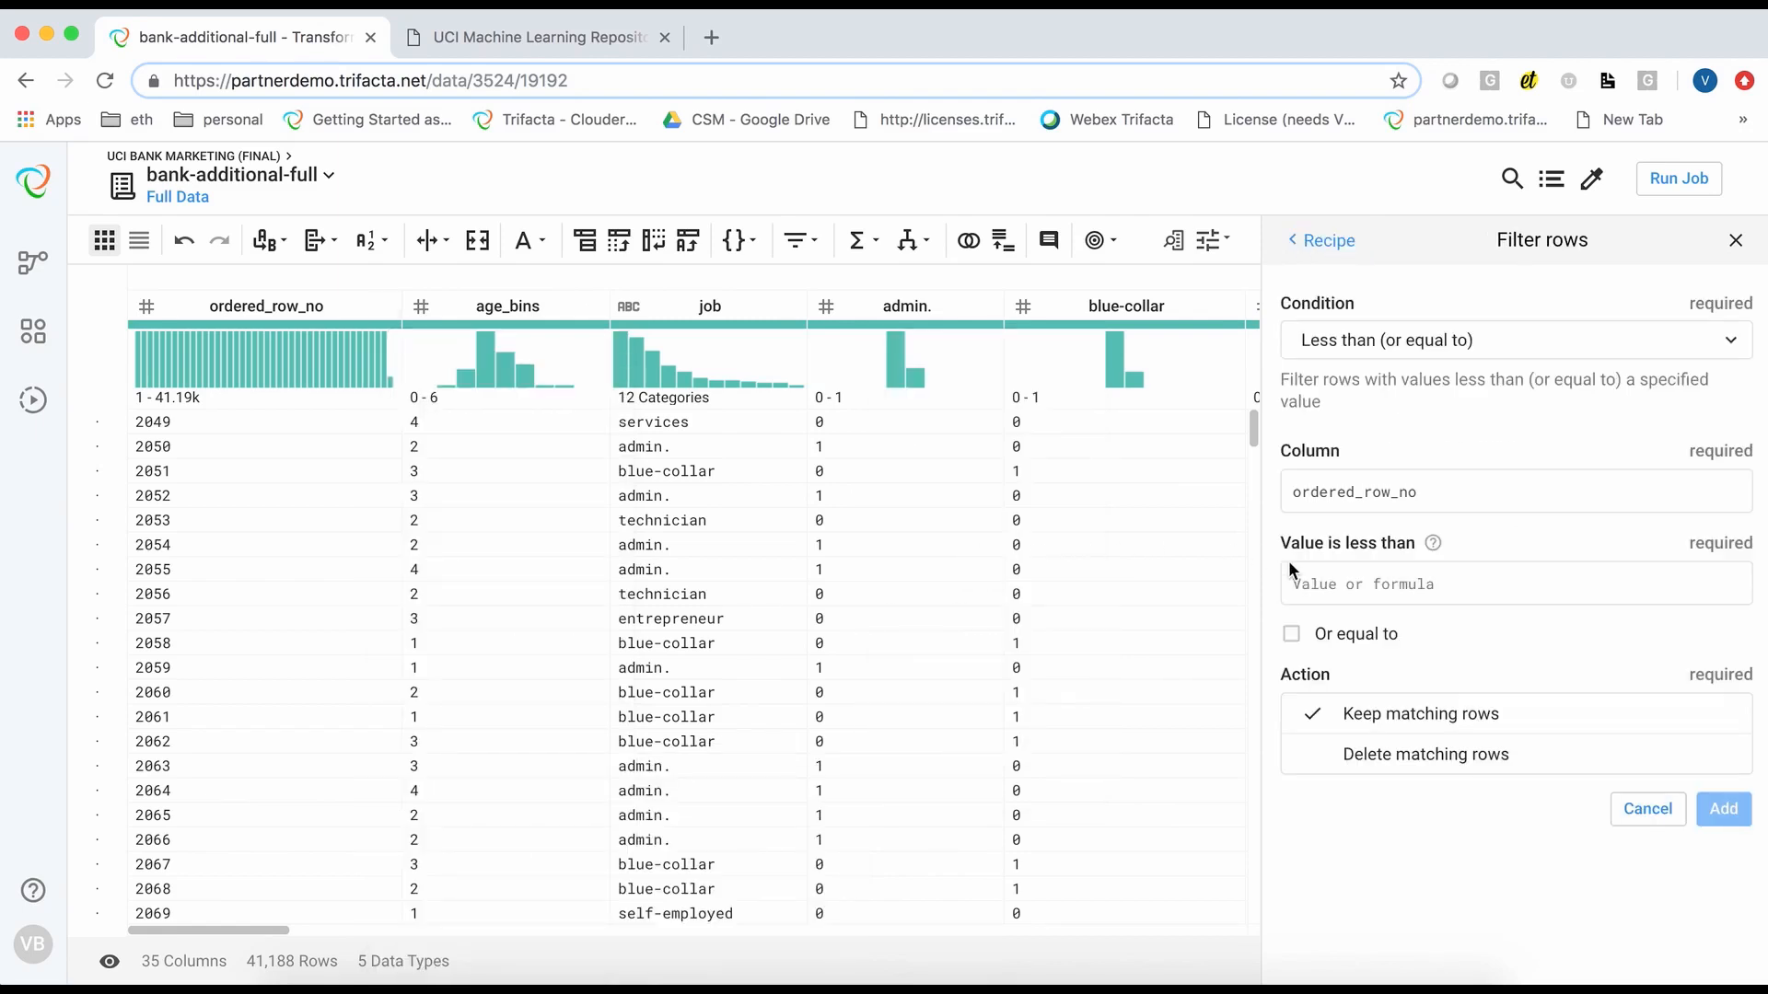
# Keep rows where ordered_row_no is less than or equal to records_to_keep, and add the filter to the recipe
pyautogui.click(1324, 584)
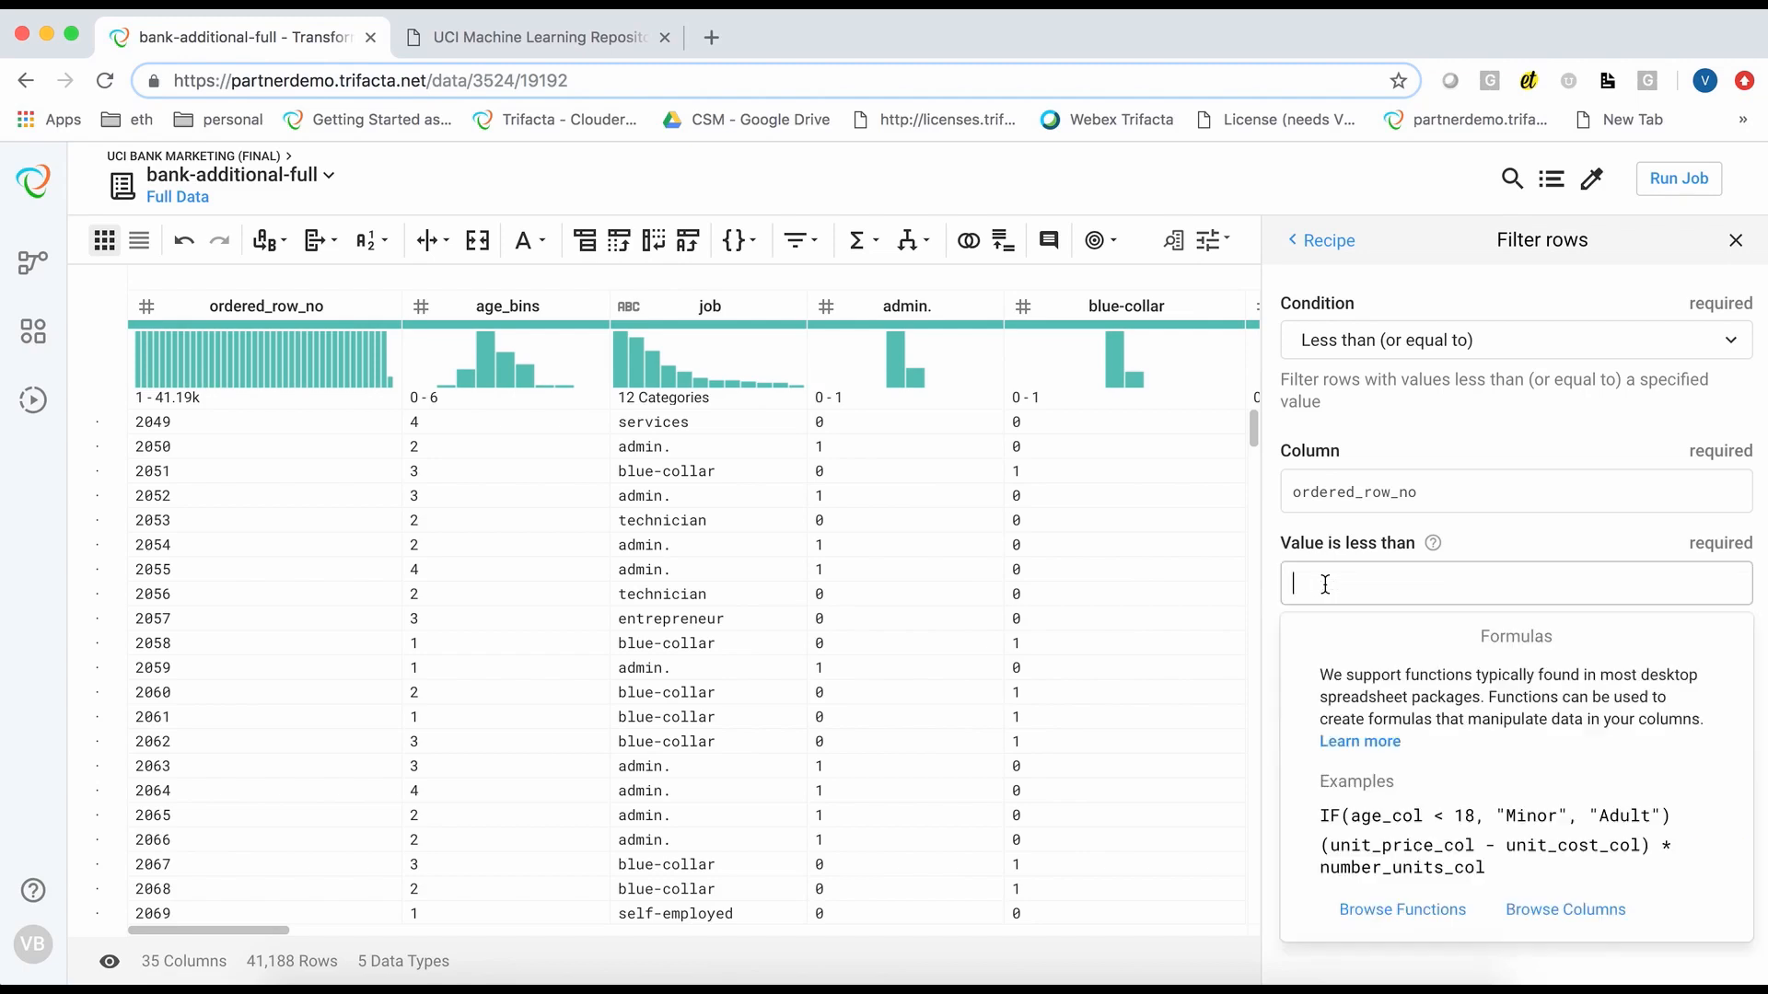
pyautogui.write('recor')
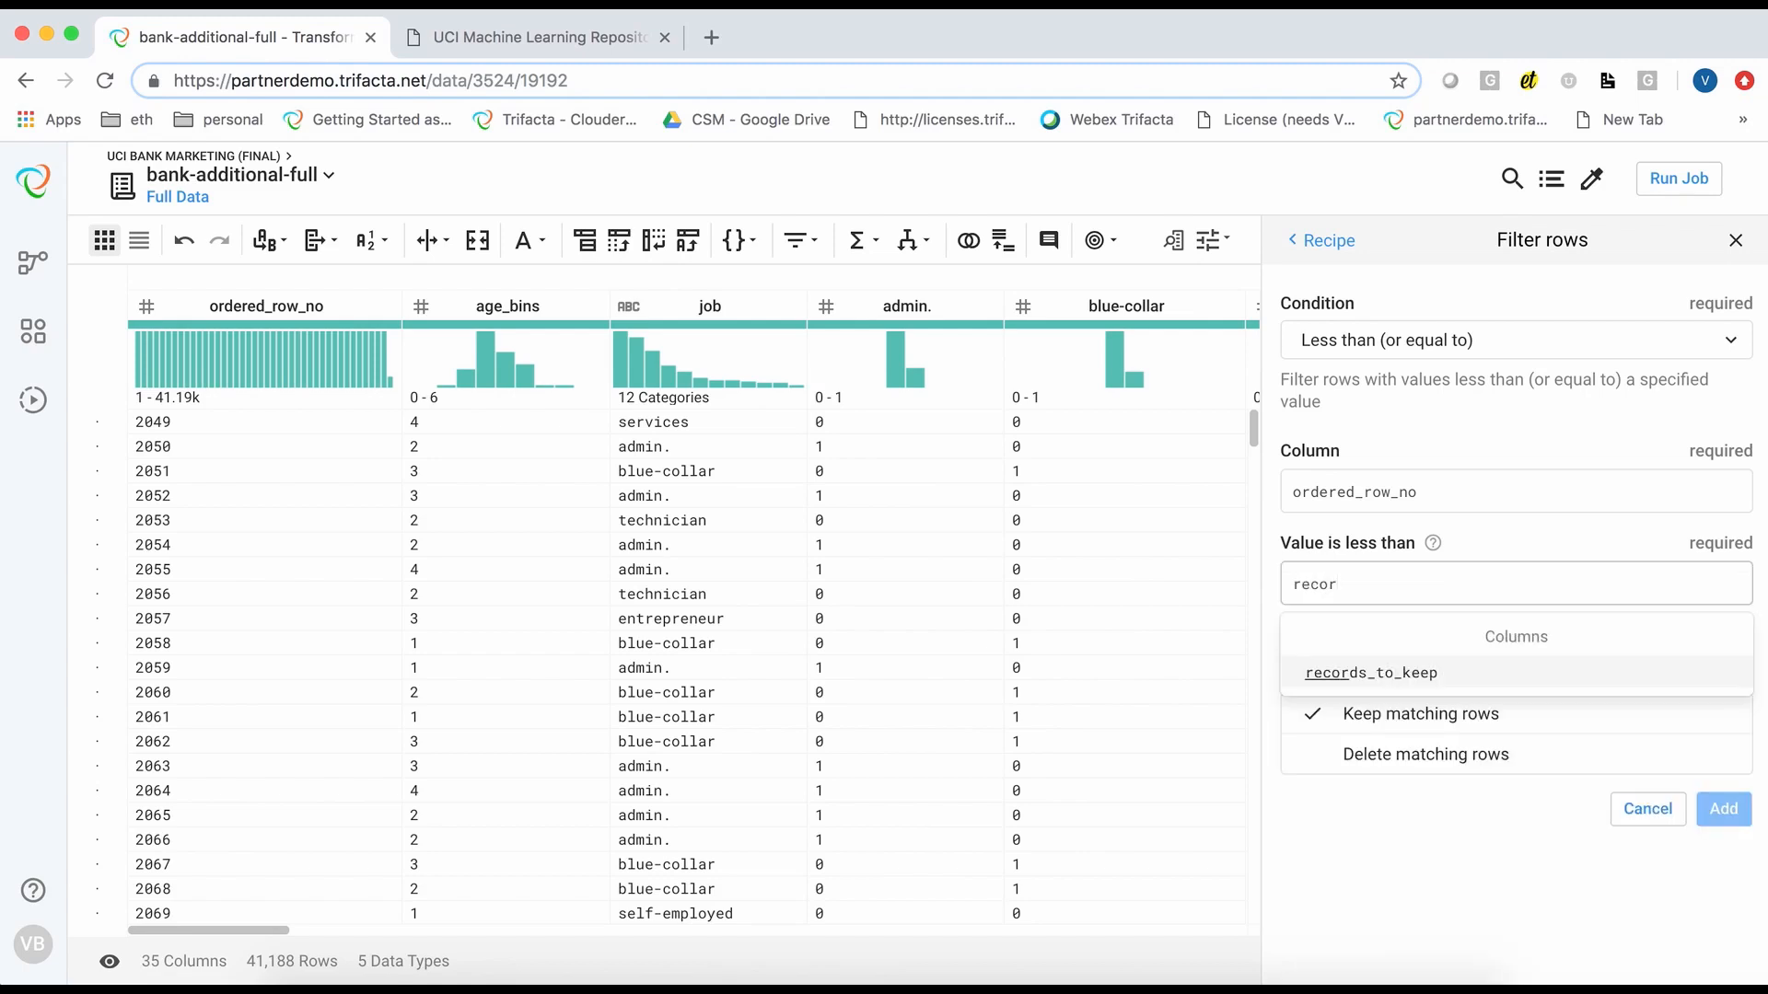
pyautogui.click(1348, 673)
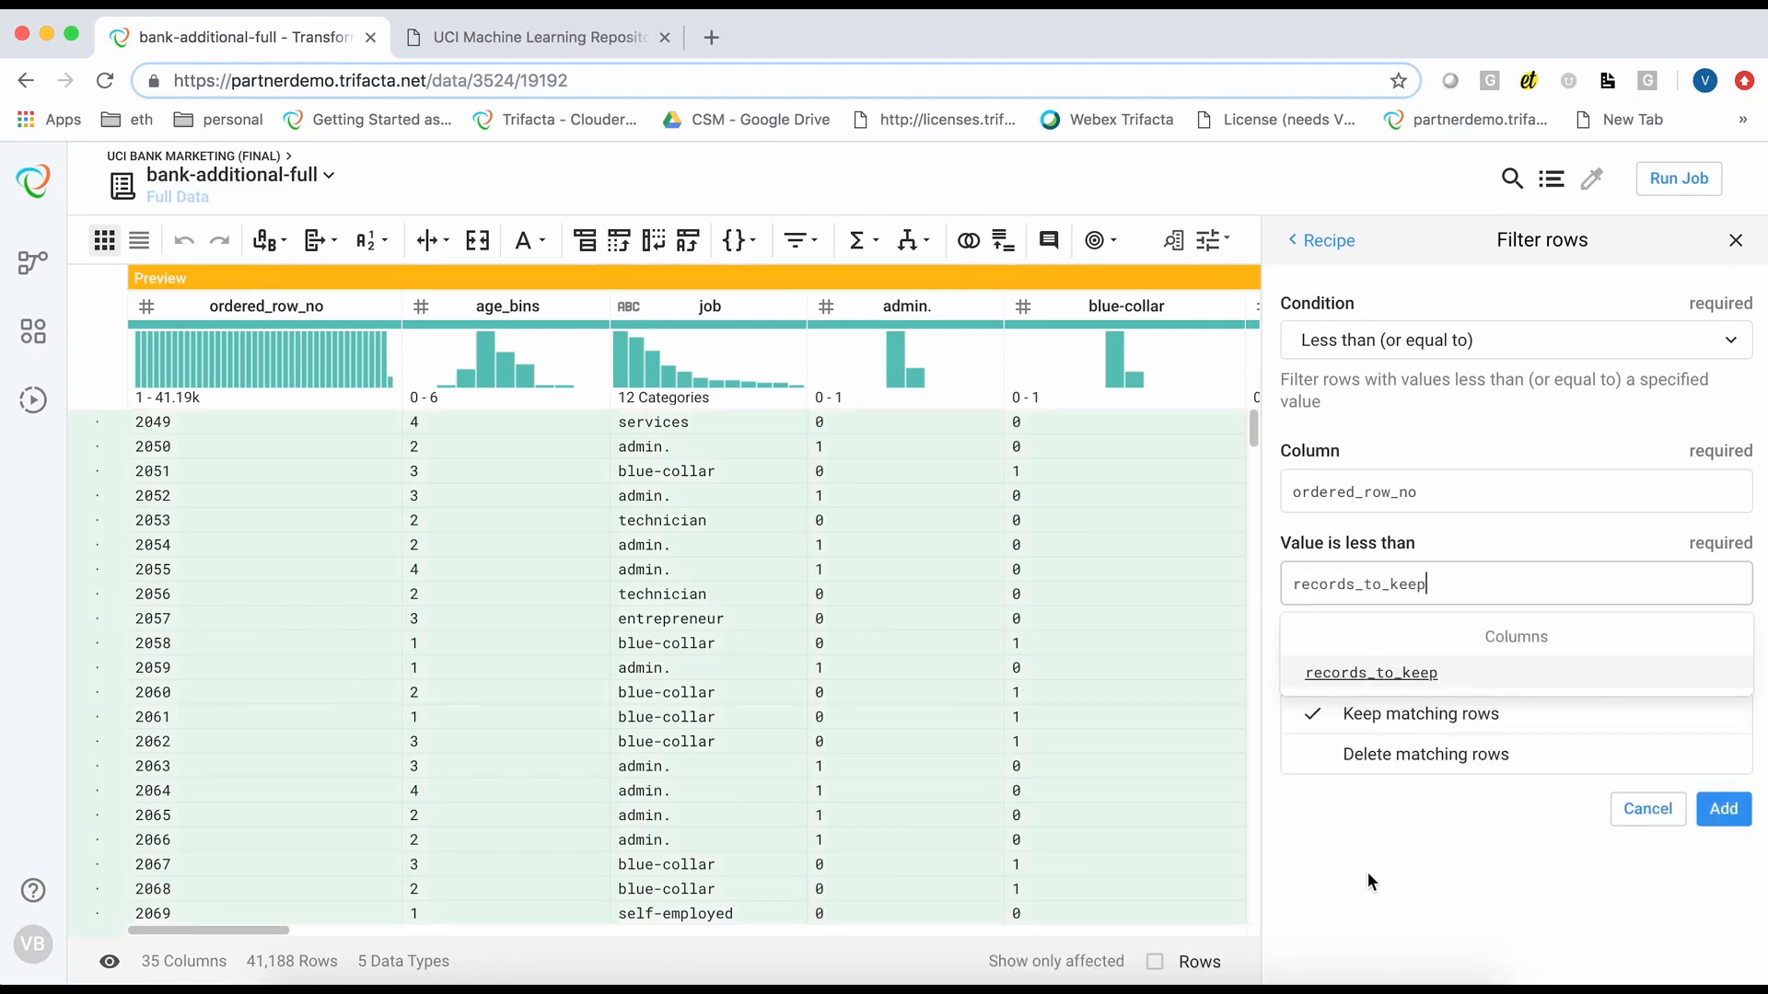
pyautogui.click(1292, 635)
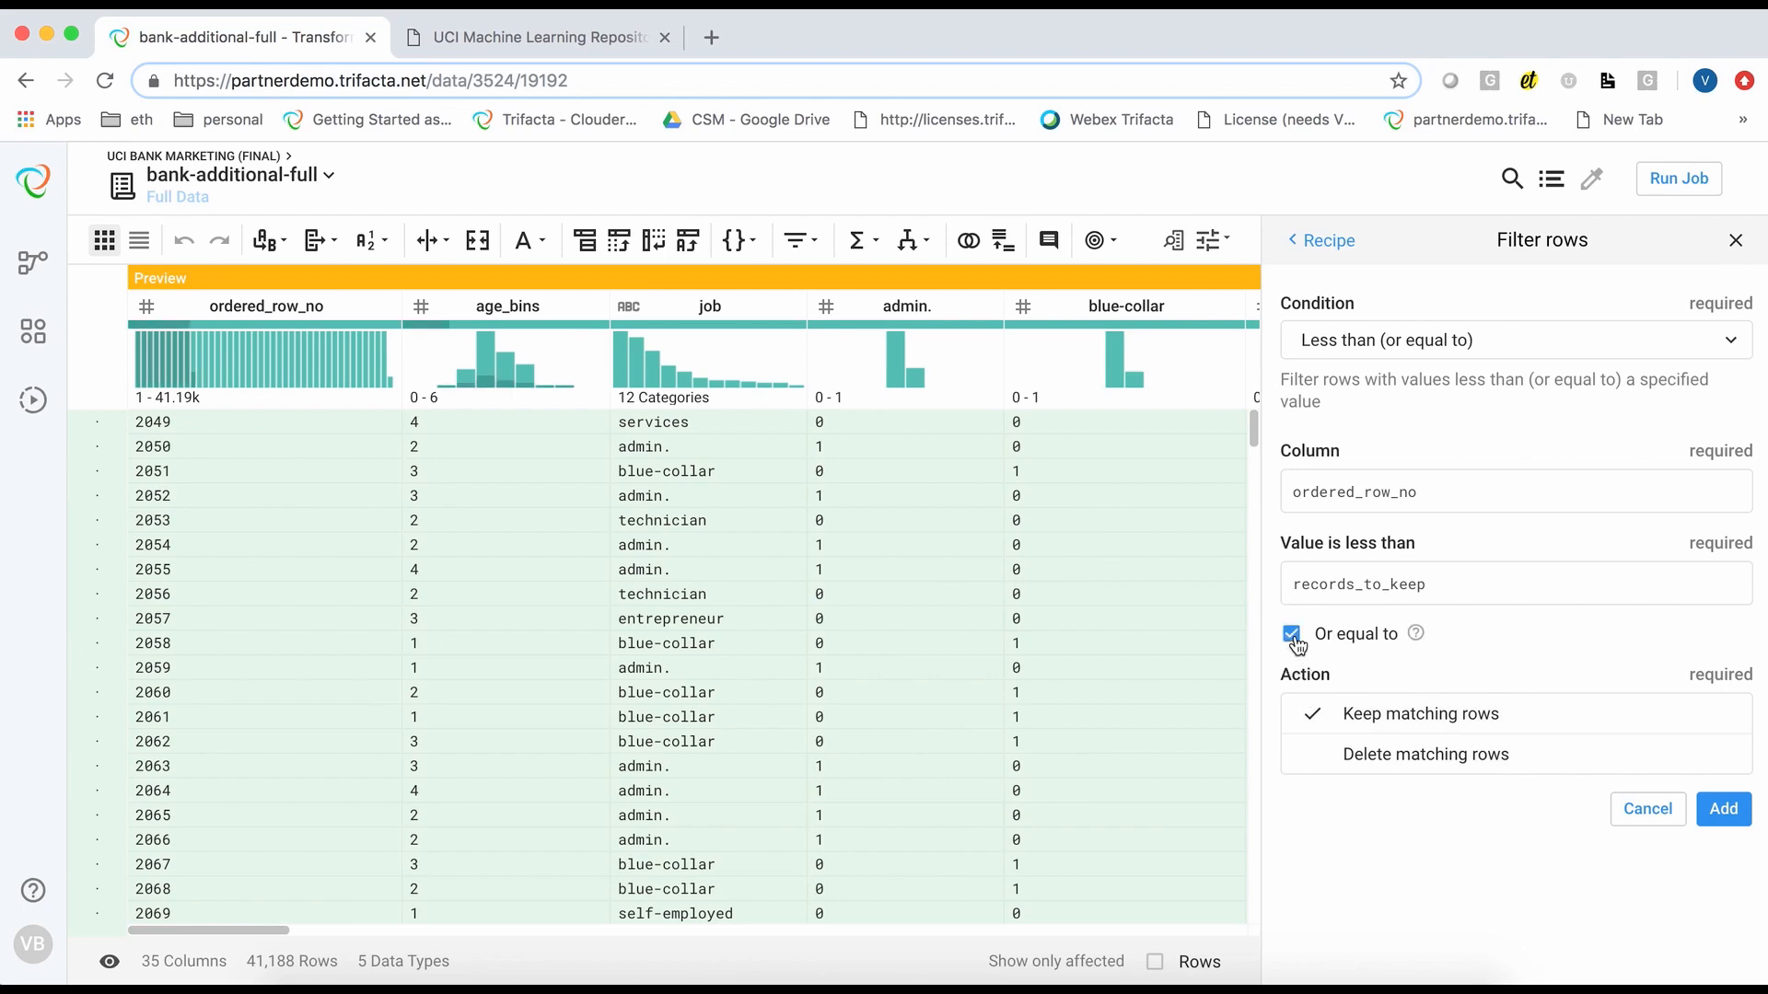
pyautogui.click(1722, 817)
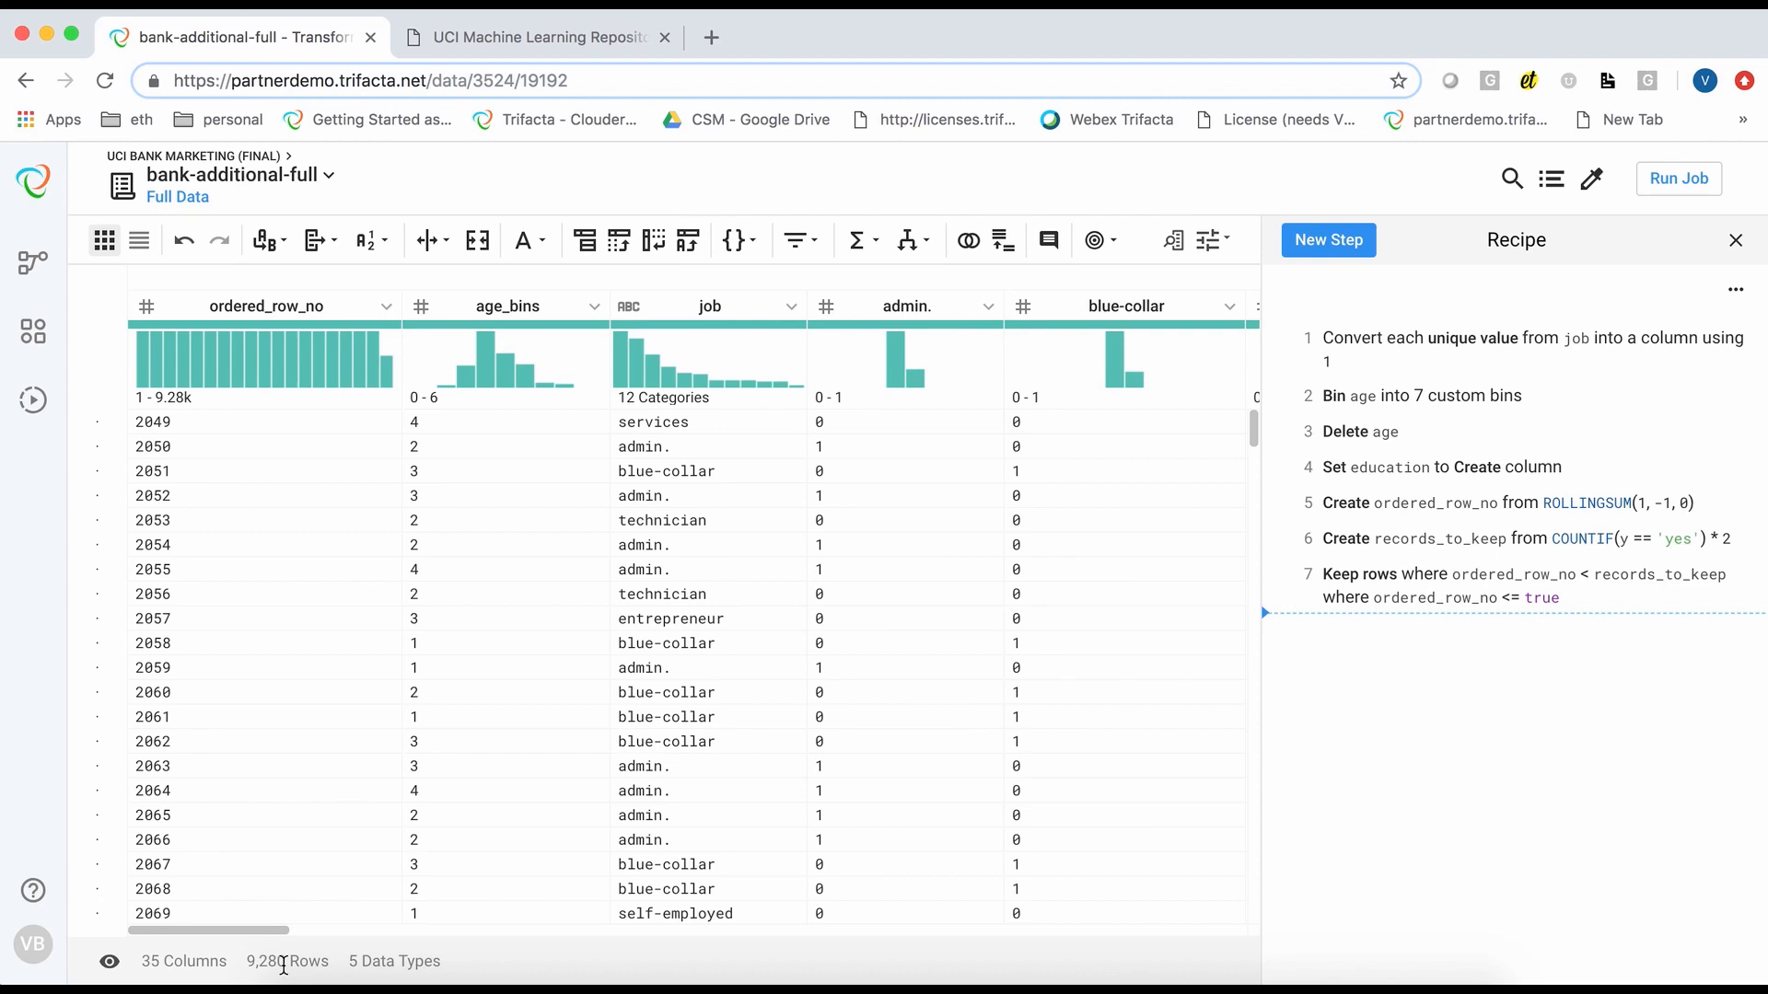
# Create a single row formula column named dataset from RAND() and add it to the recipe
pyautogui.click(1331, 244)
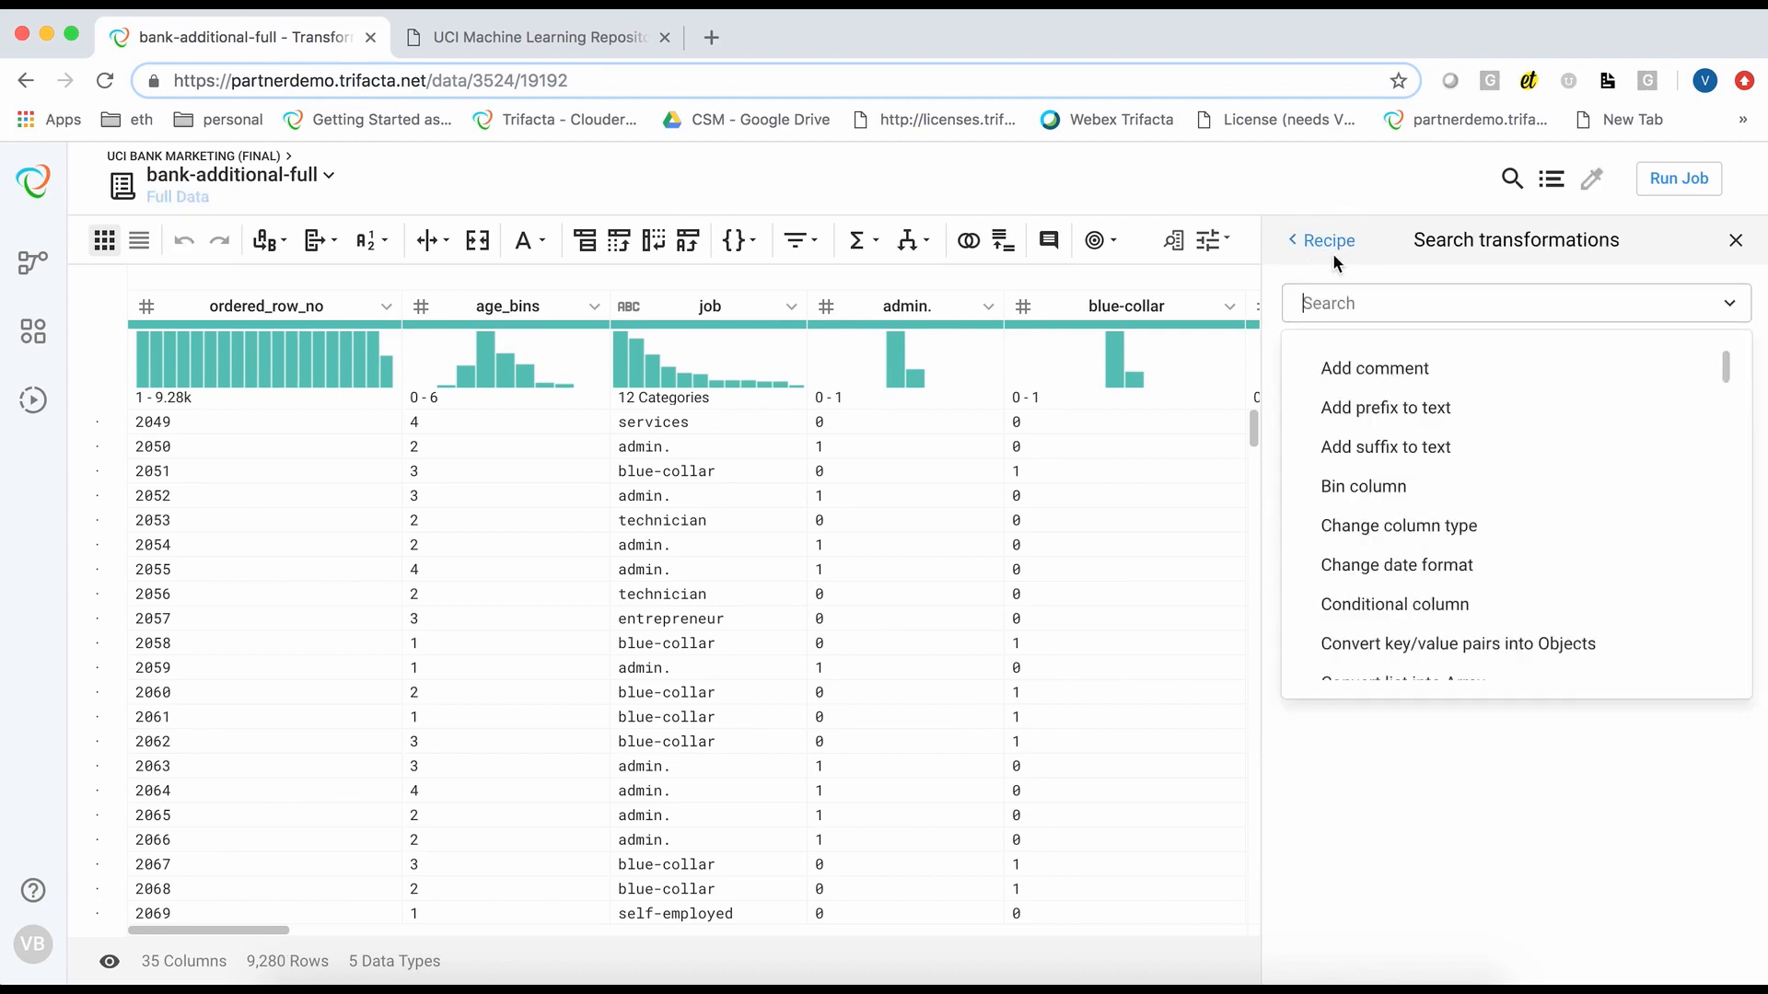
pyautogui.write('new')
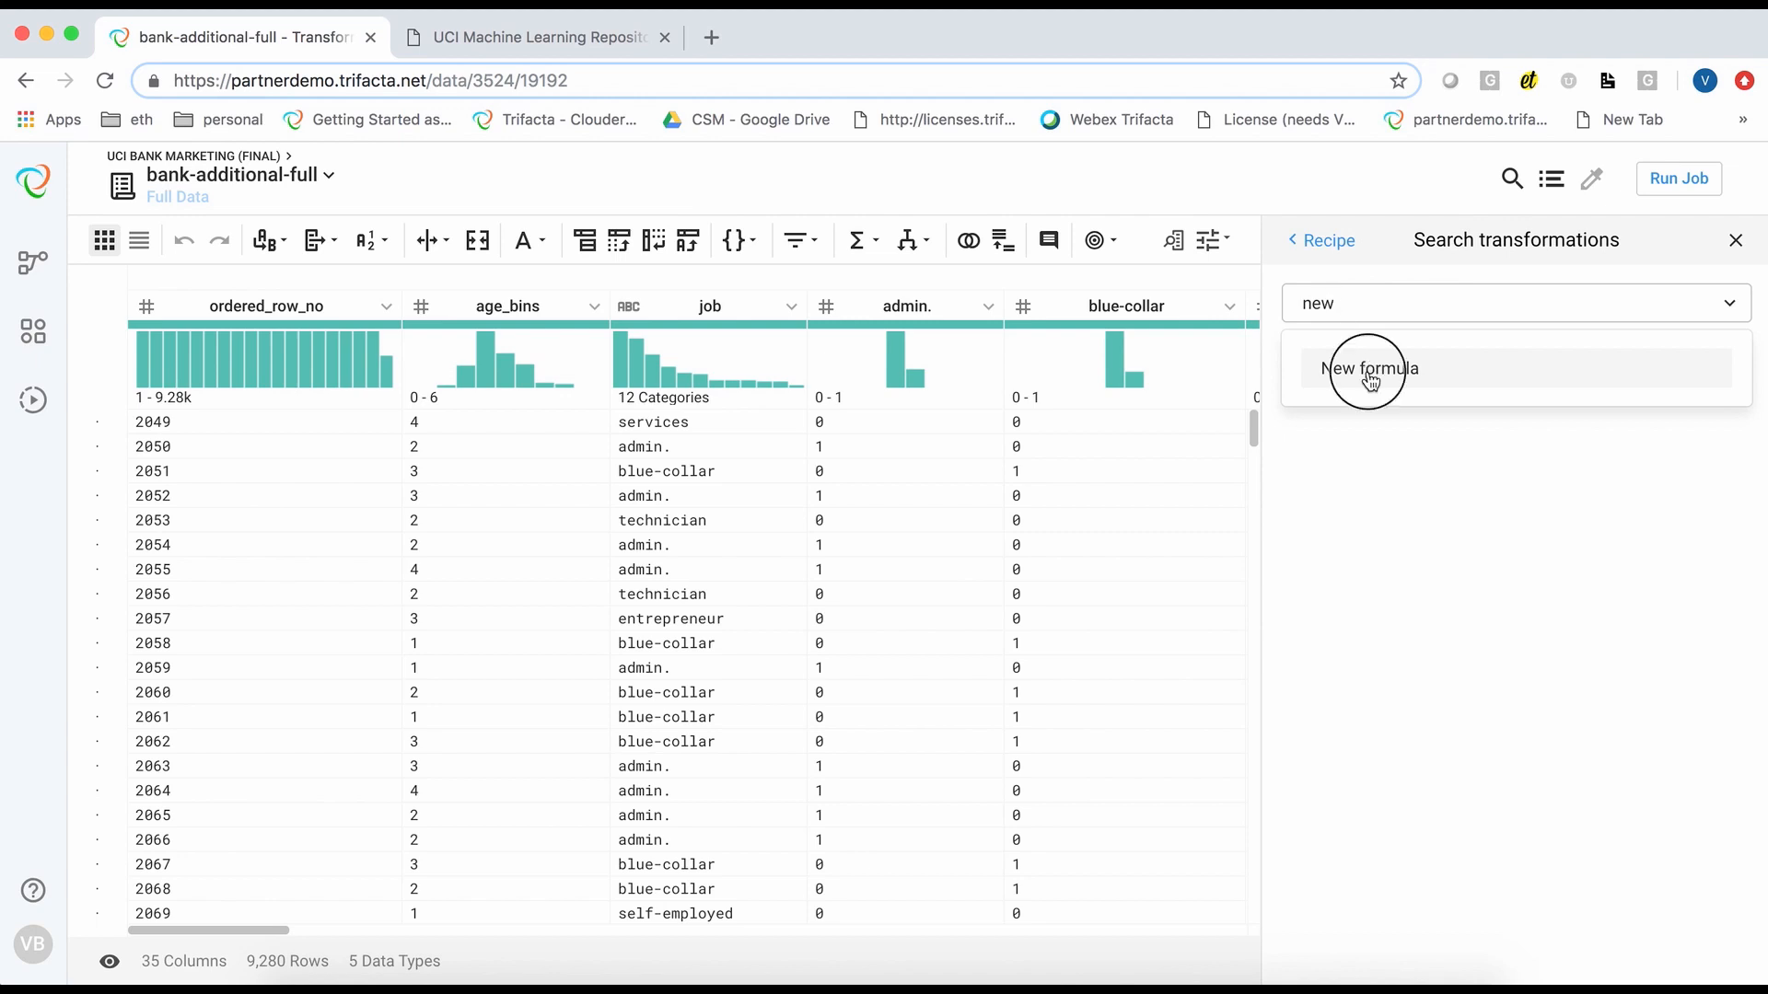
pyautogui.click(1371, 369)
pyautogui.click(1362, 466)
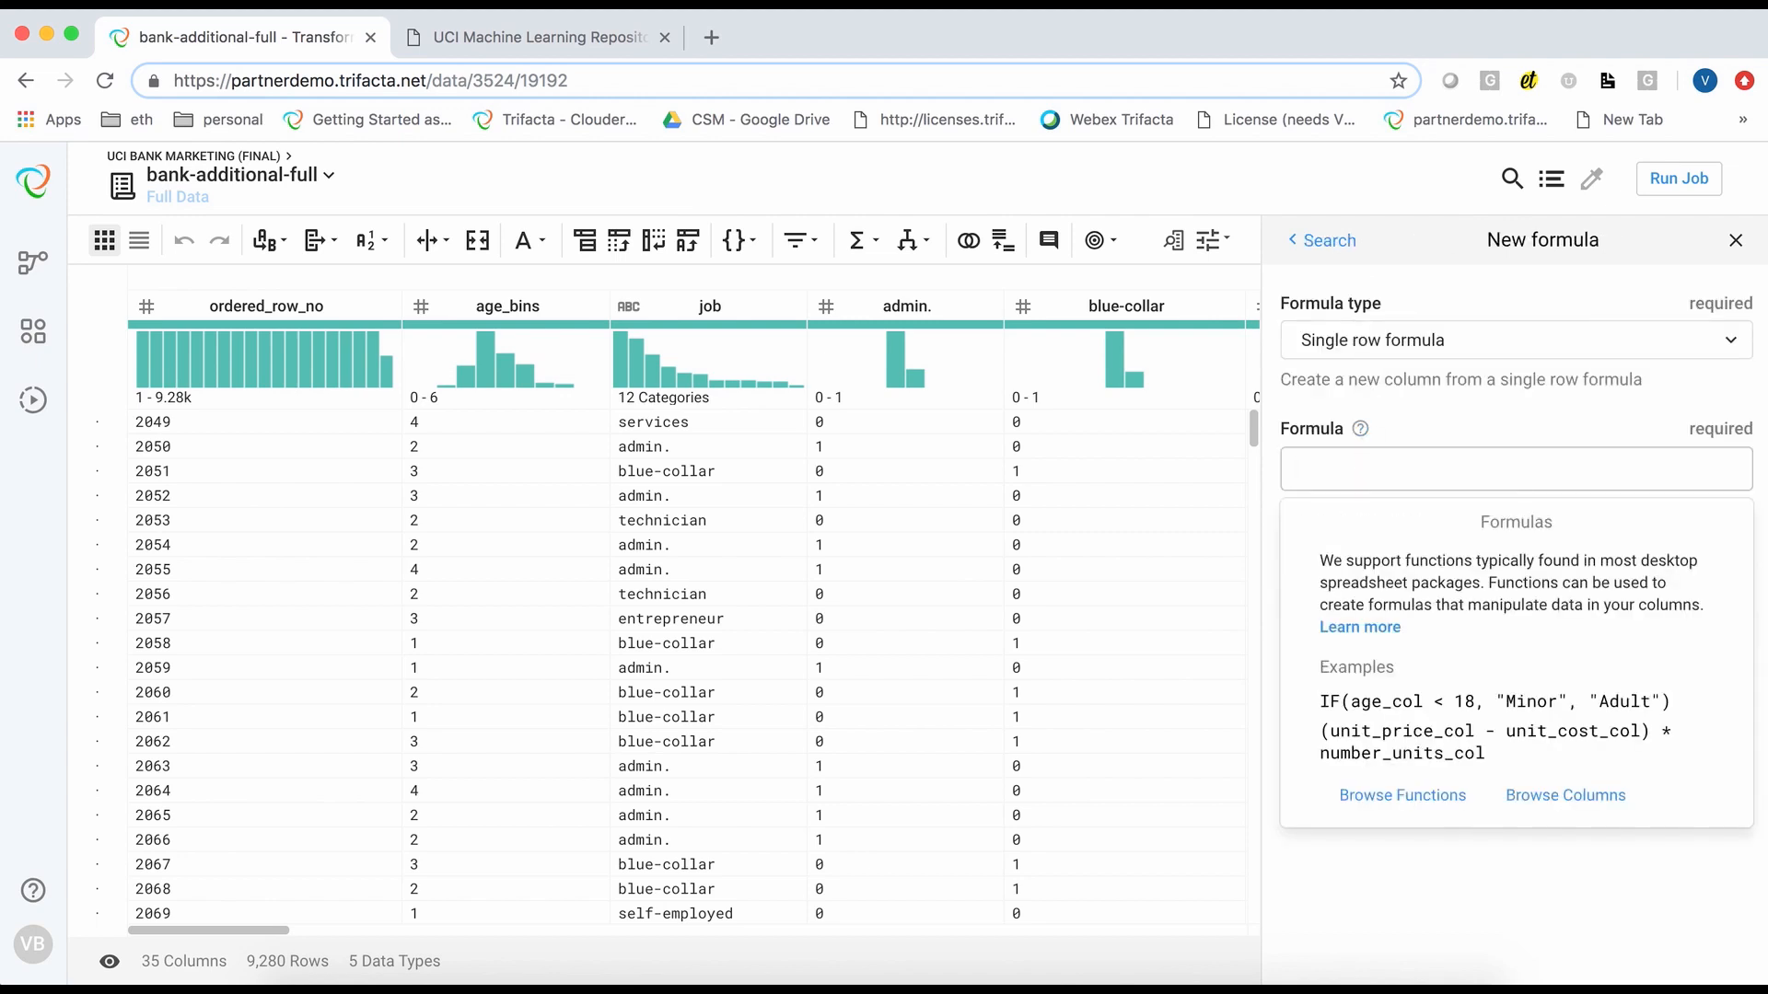
pyautogui.write('rand')
pyautogui.press('Tab')
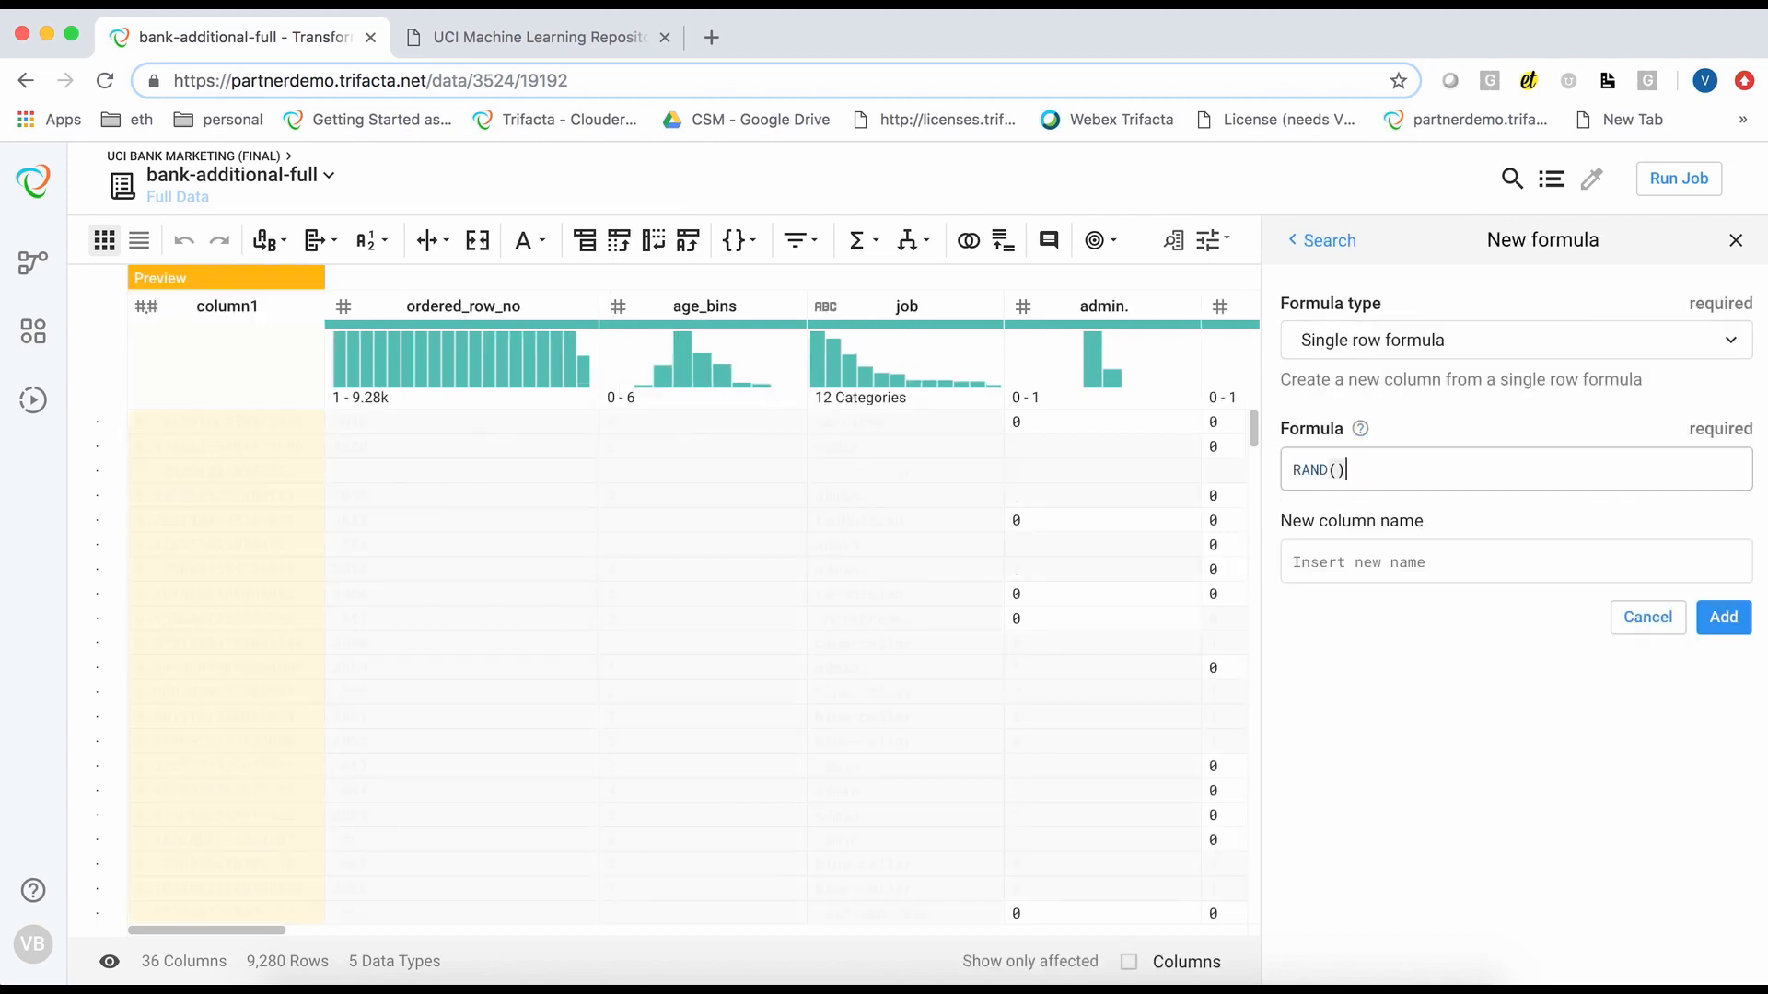
pyautogui.click(1344, 561)
pyautogui.write('dataset')
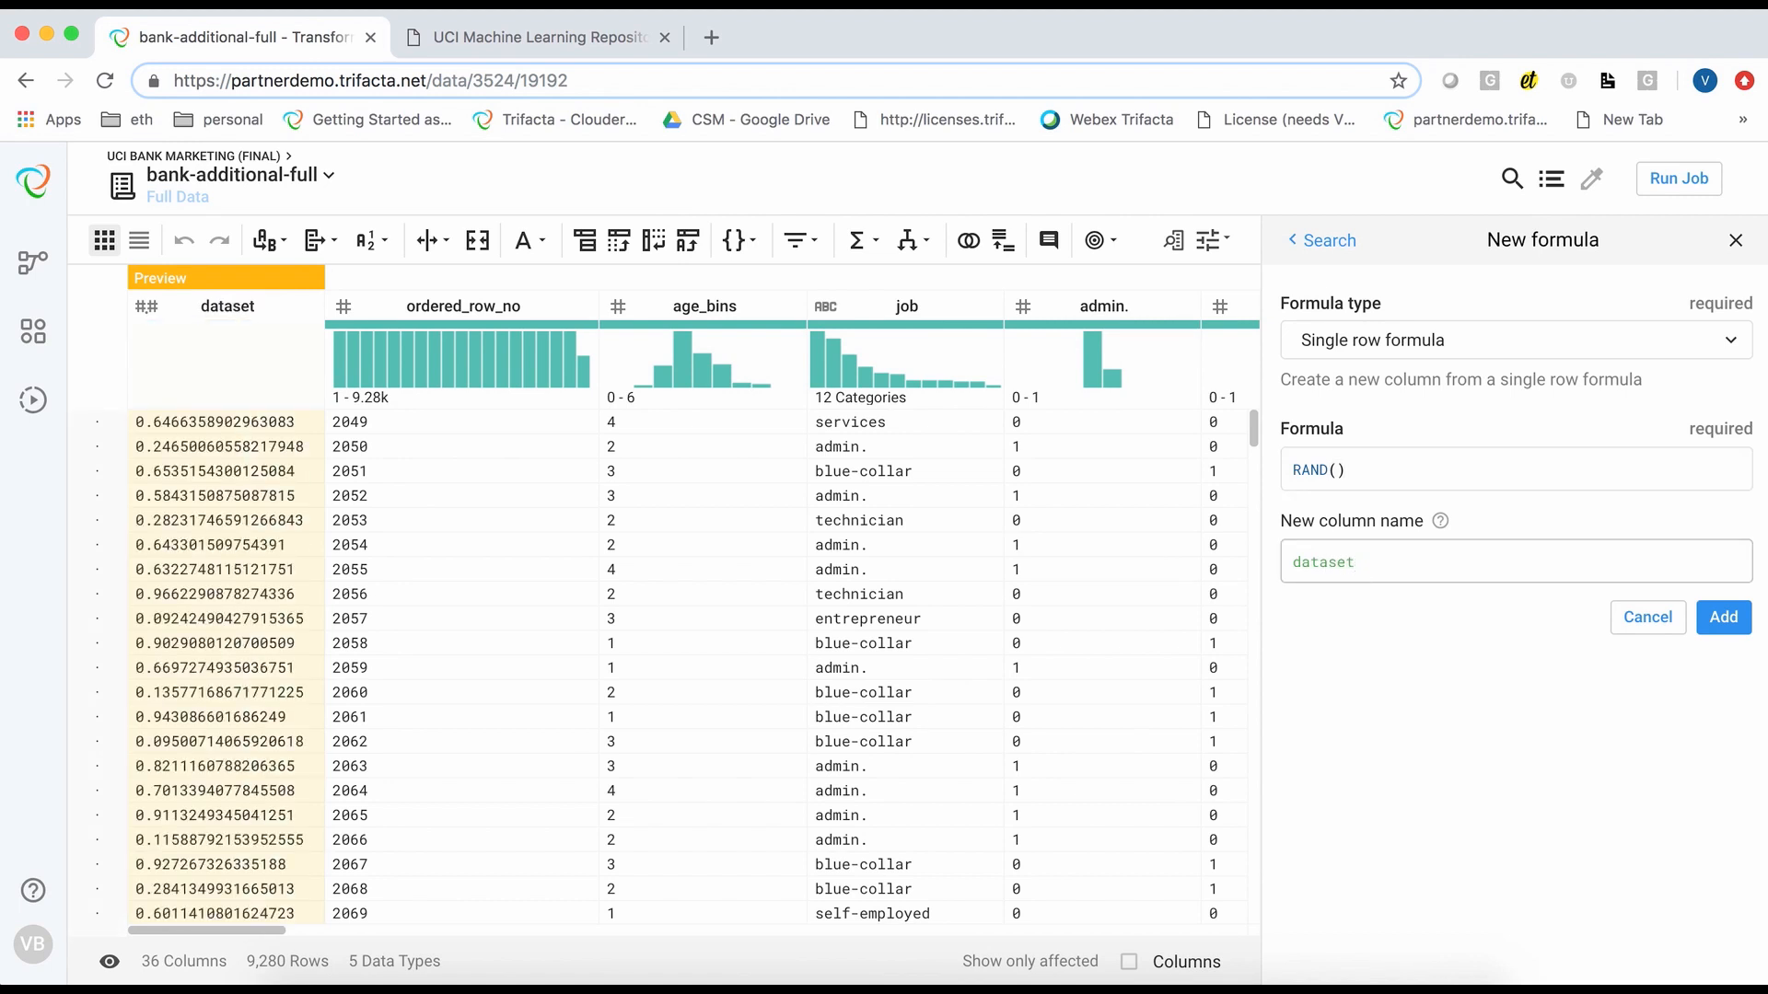
pyautogui.click(1733, 623)
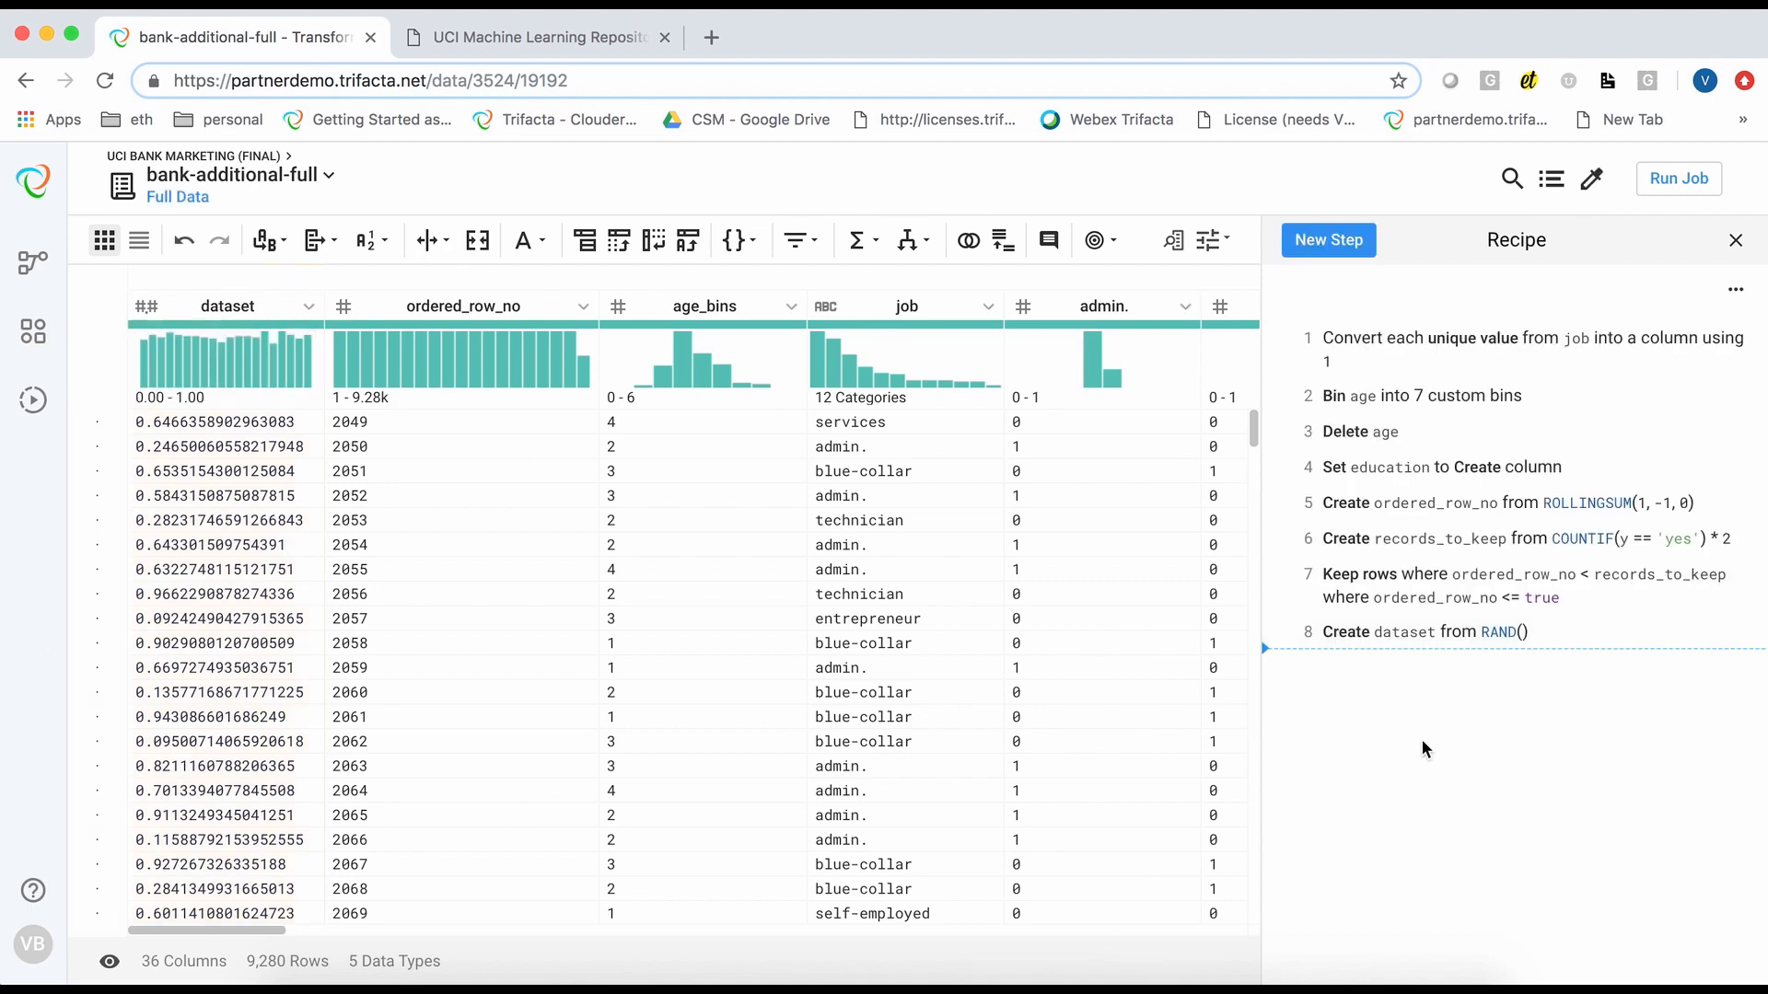
# Set up a new Edit column with formula step on the dataset column
pyautogui.click(1323, 241)
pyautogui.write('edi')
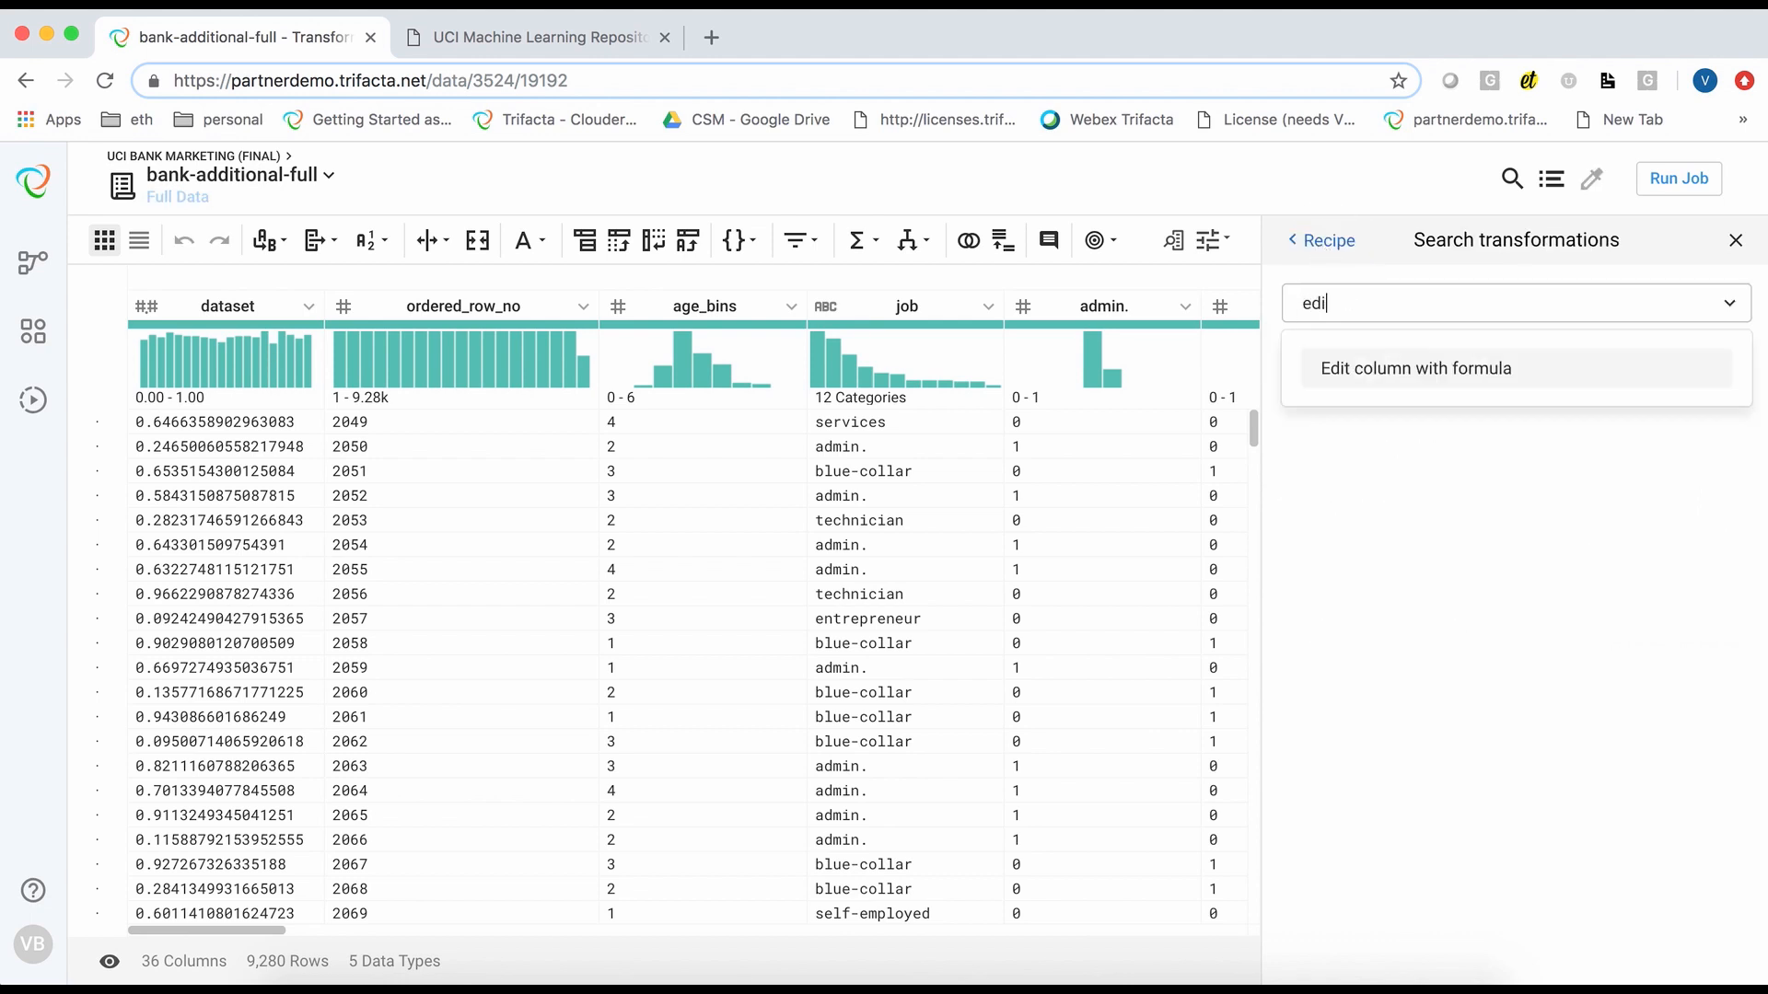
pyautogui.click(1366, 369)
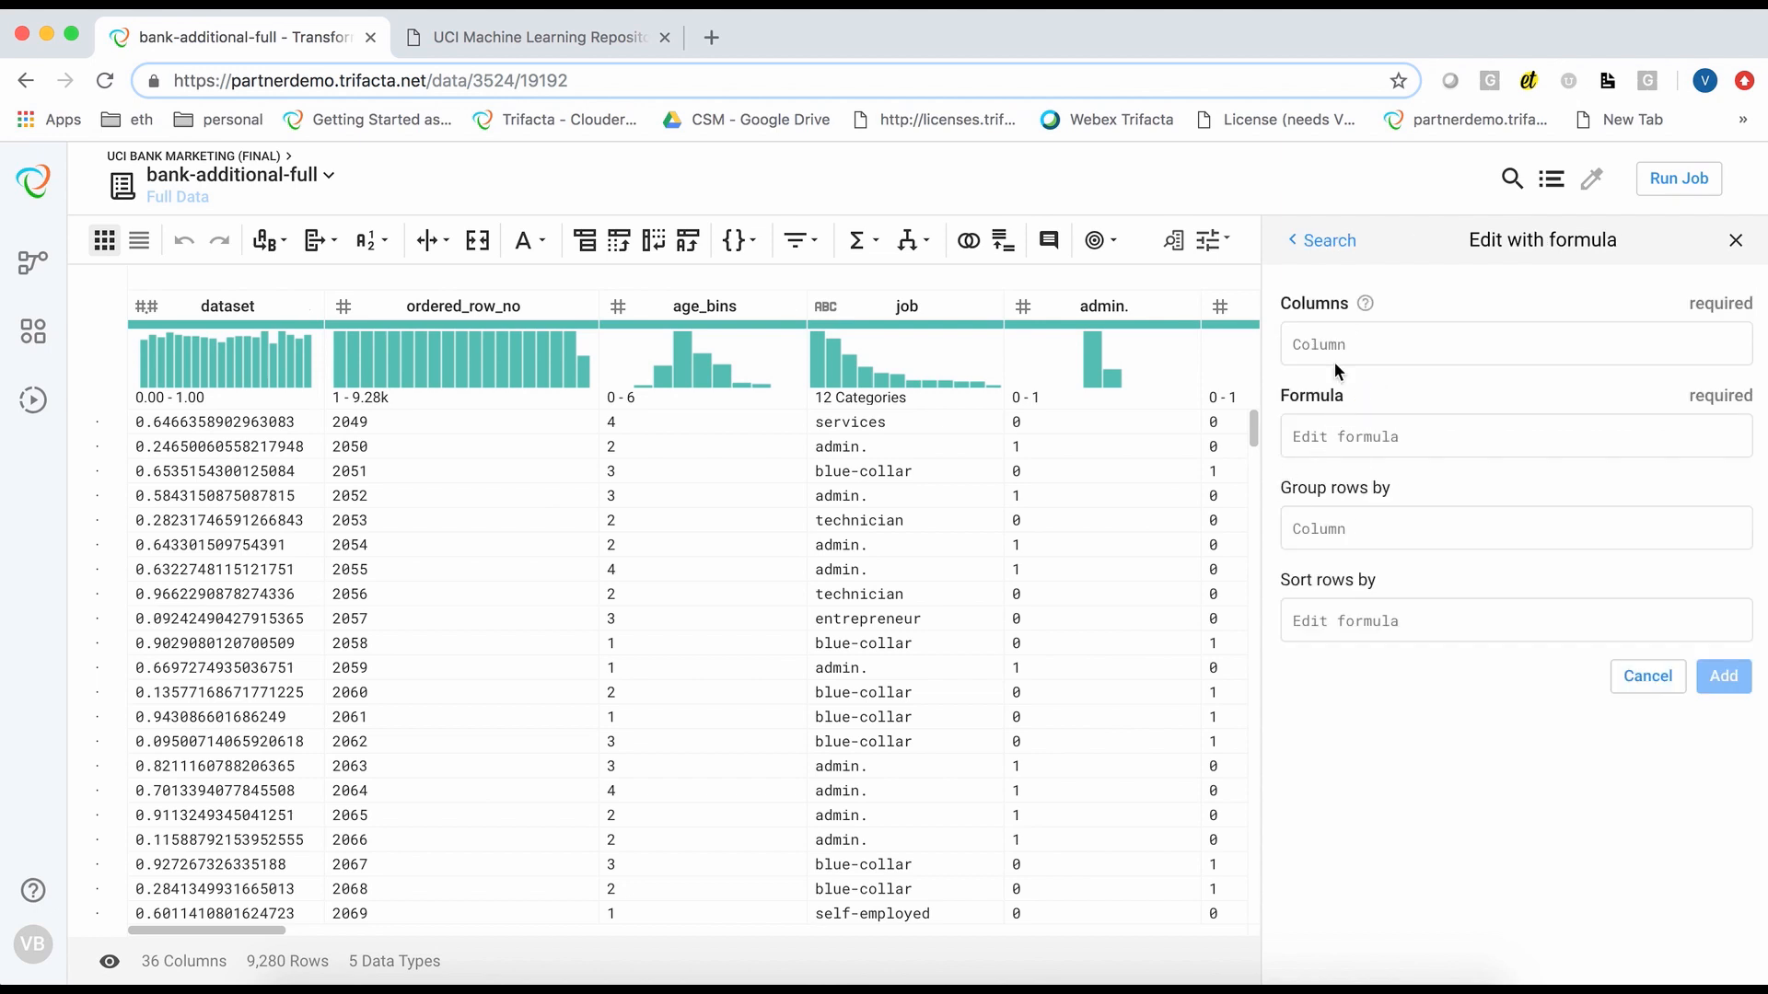
pyautogui.click(1335, 344)
pyautogui.write('data')
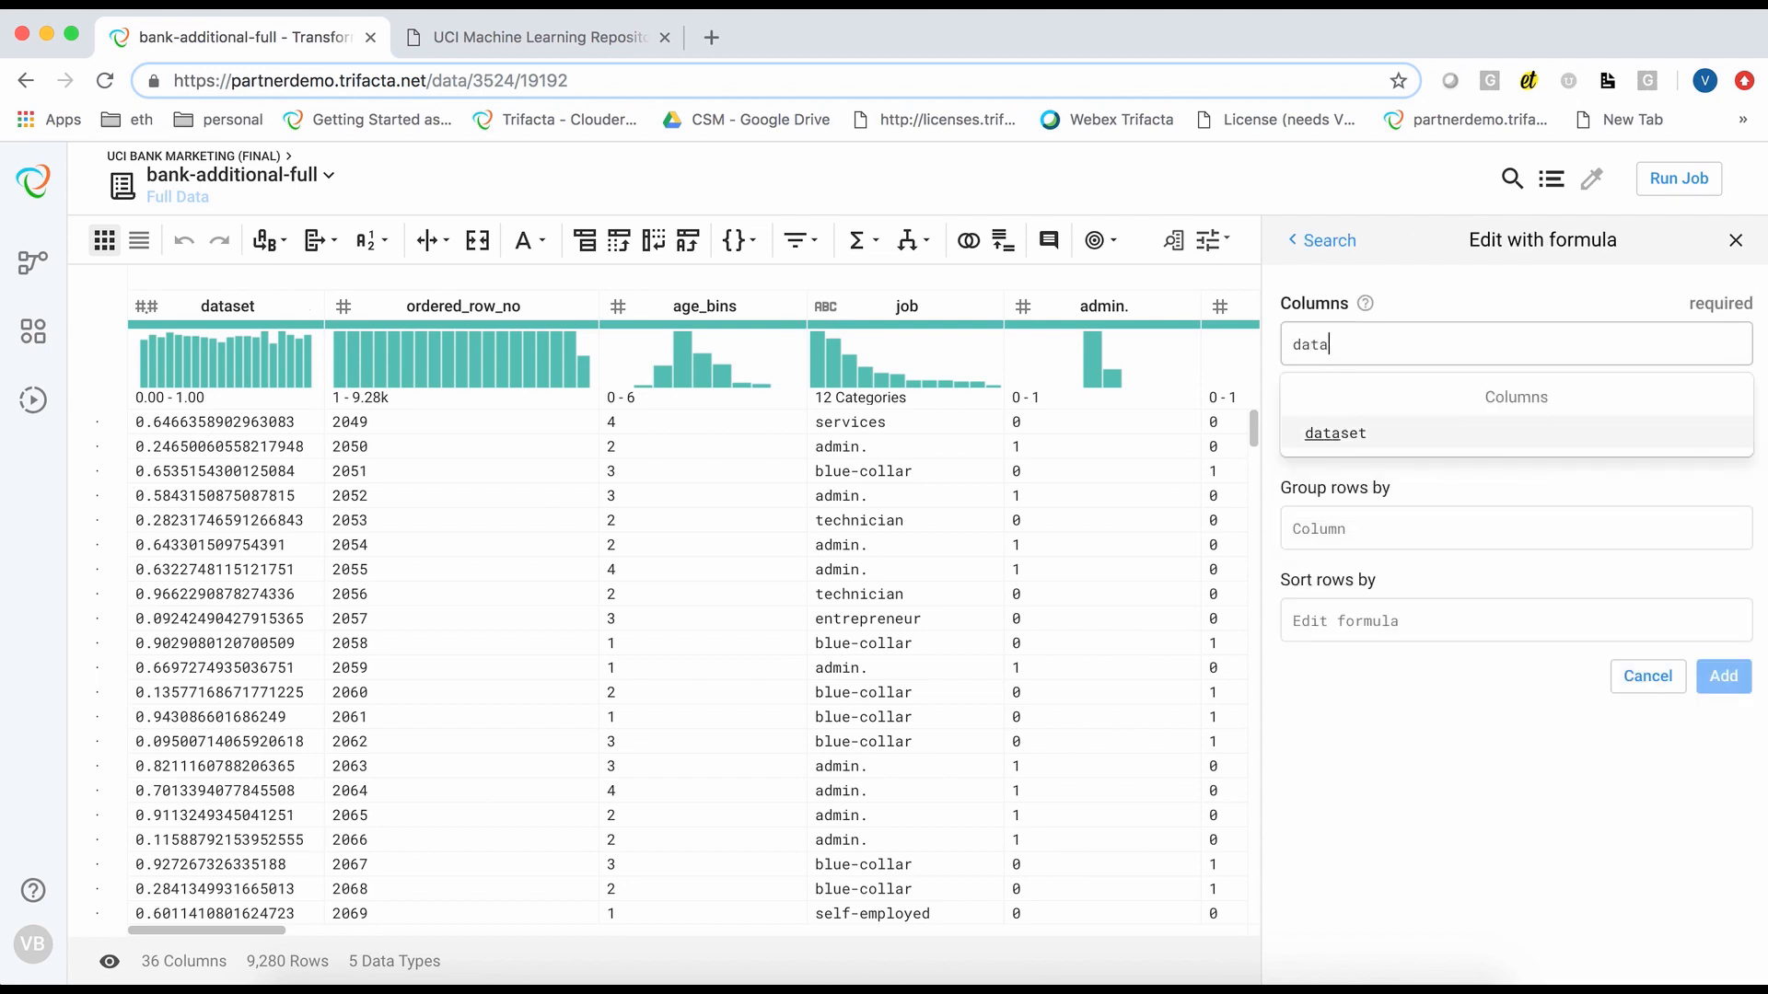
pyautogui.click(1363, 433)
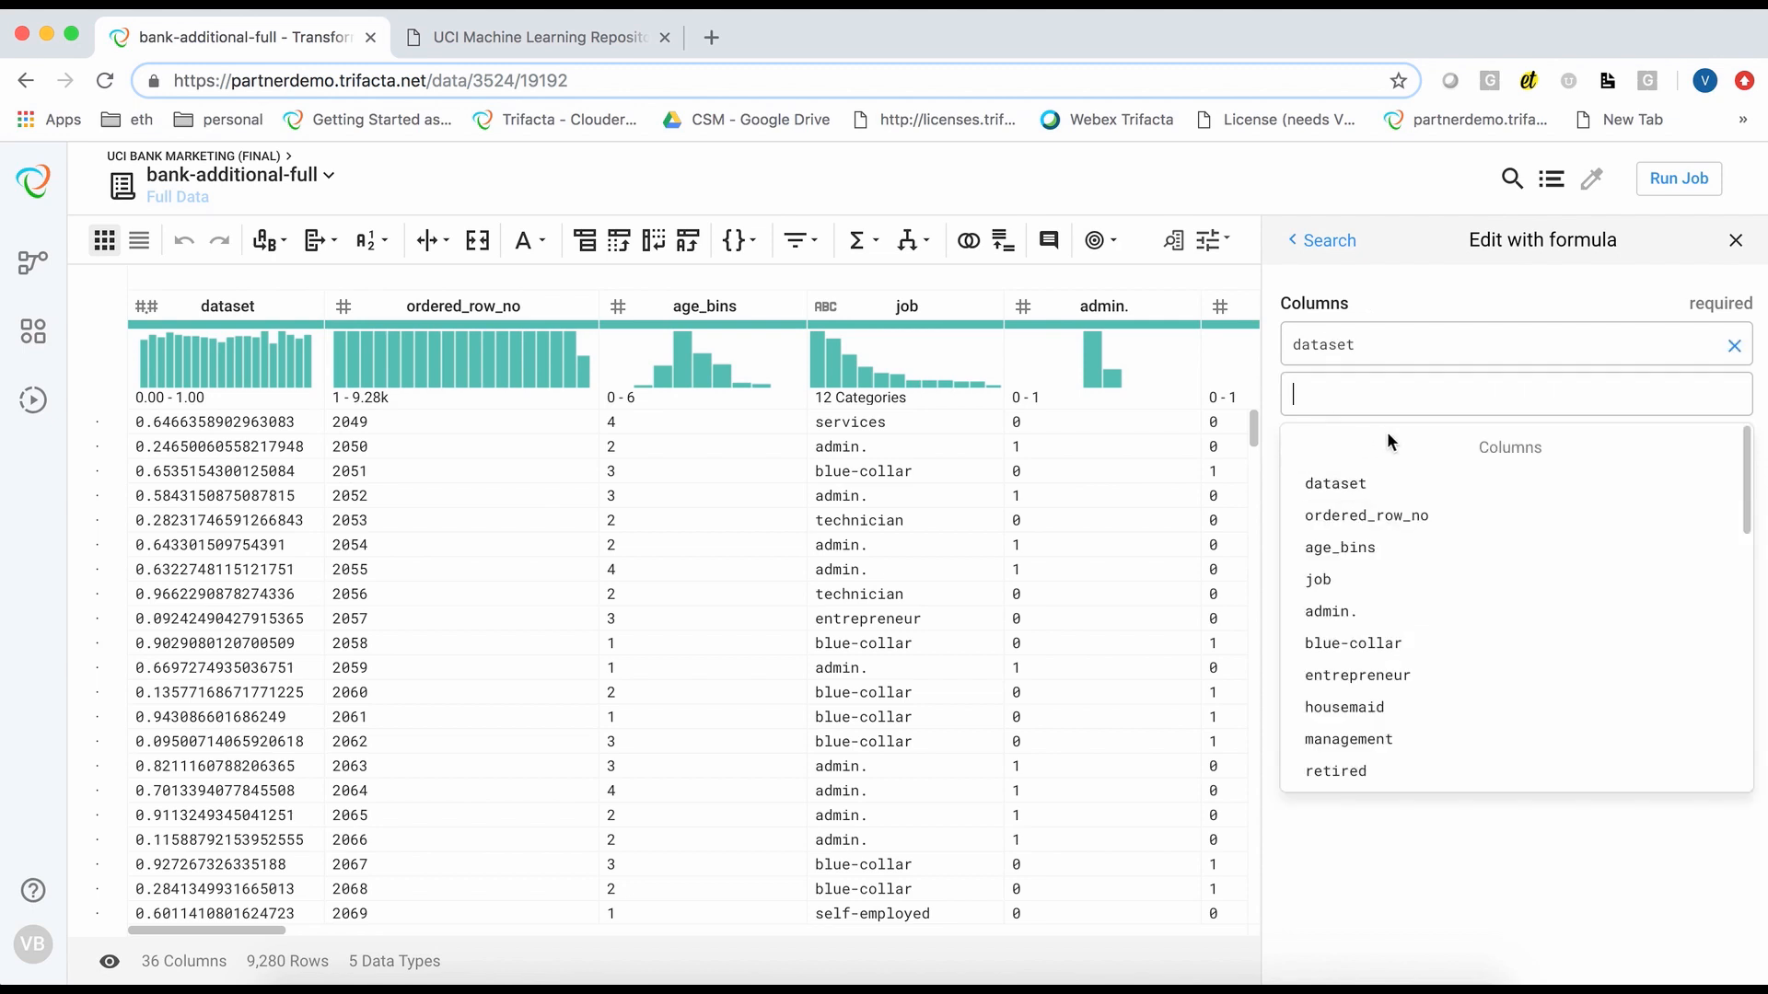
pyautogui.click(1366, 884)
pyautogui.click(1379, 491)
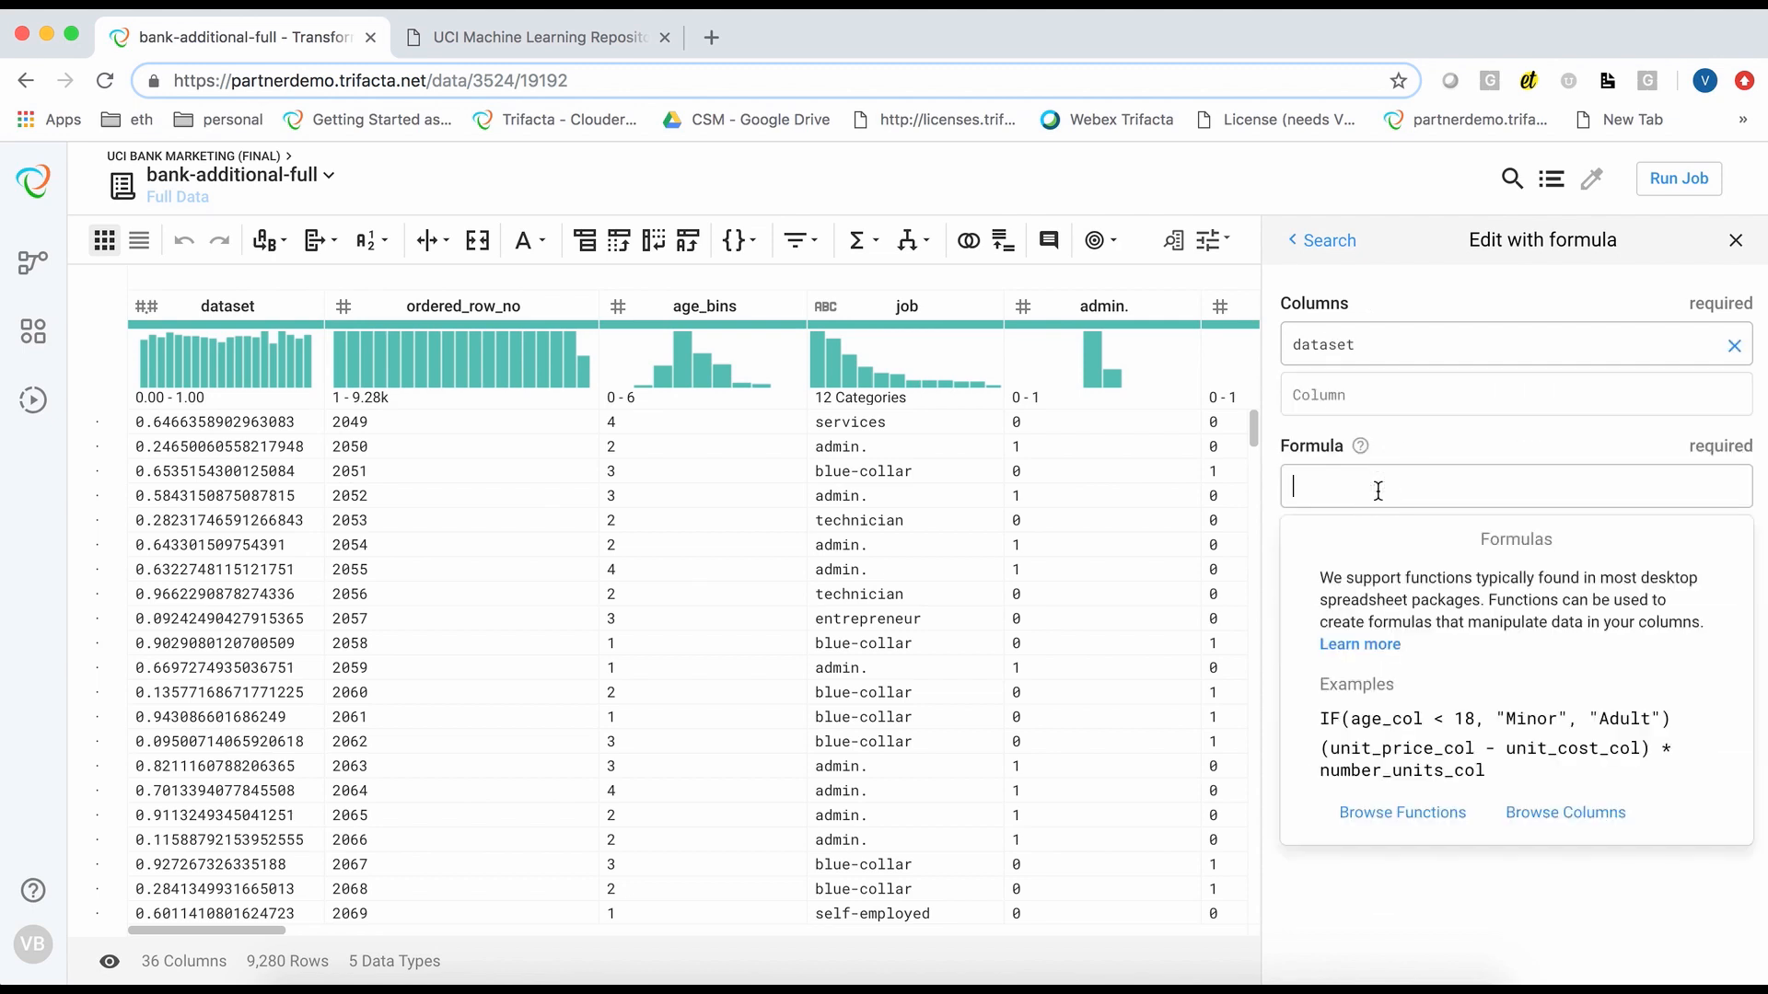
# Set the dataset formula to IF(dataset <= 0.8, 'training', 'test') and add it to the recipe
pyautogui.write('IF(d')
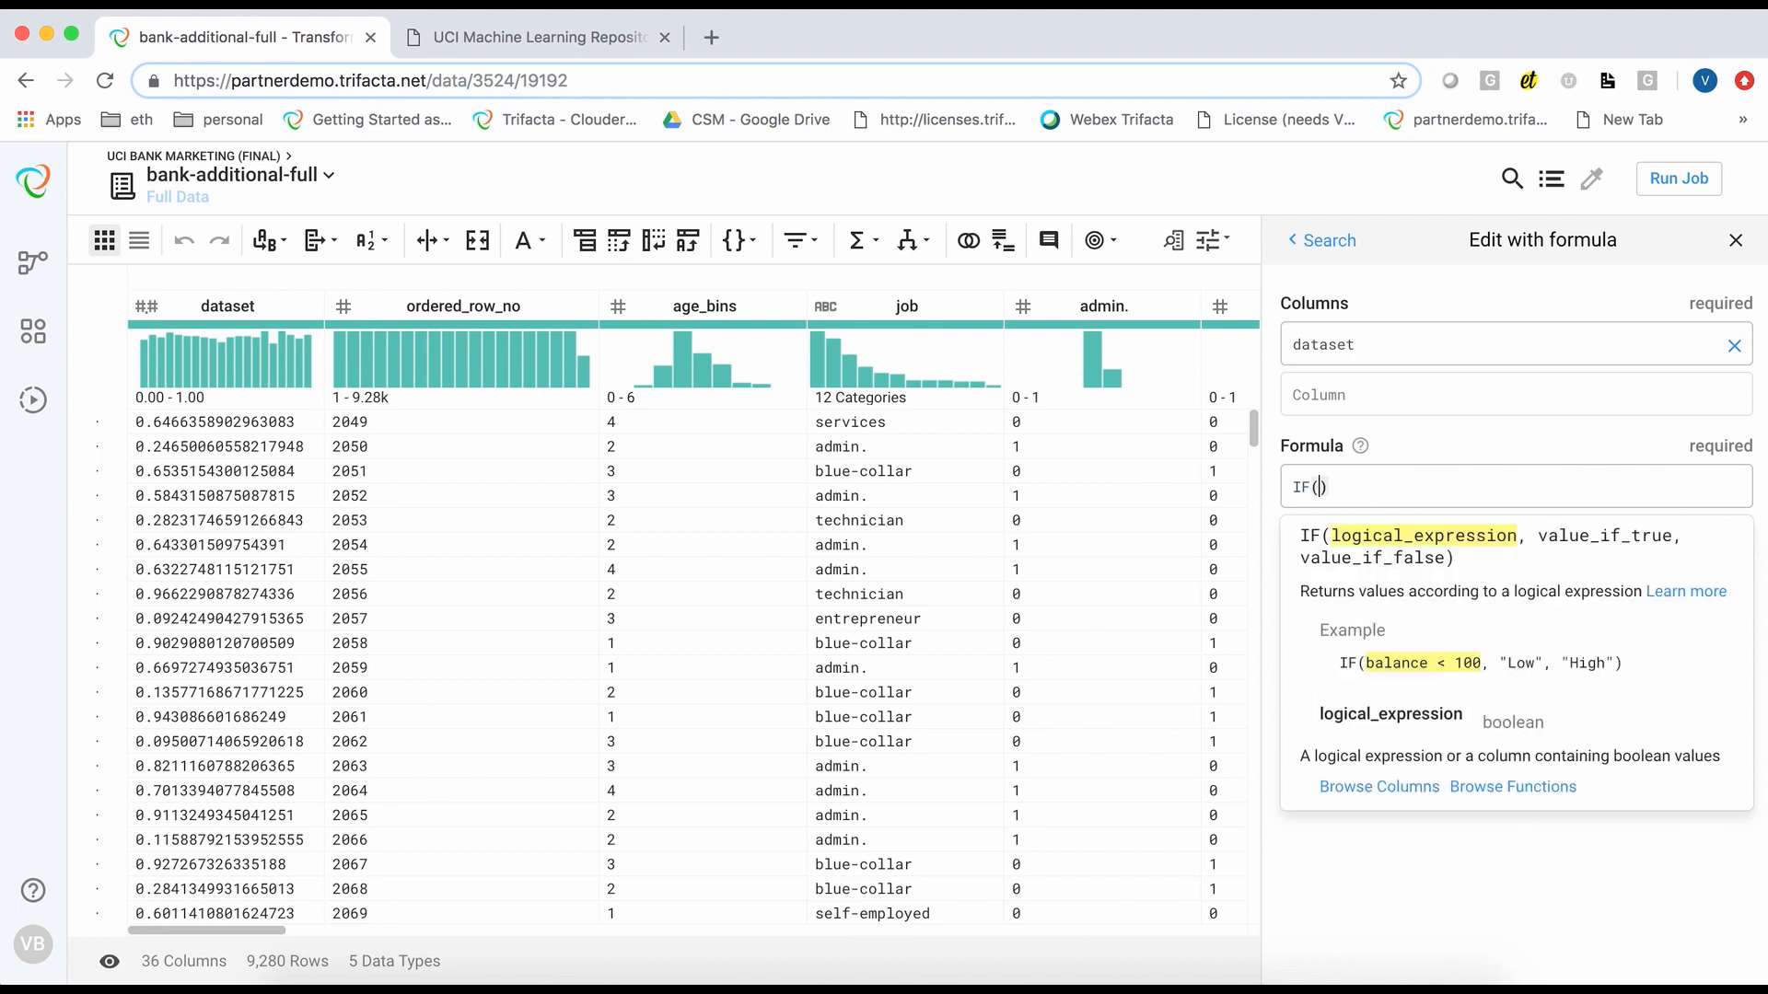
pyautogui.write('atas')
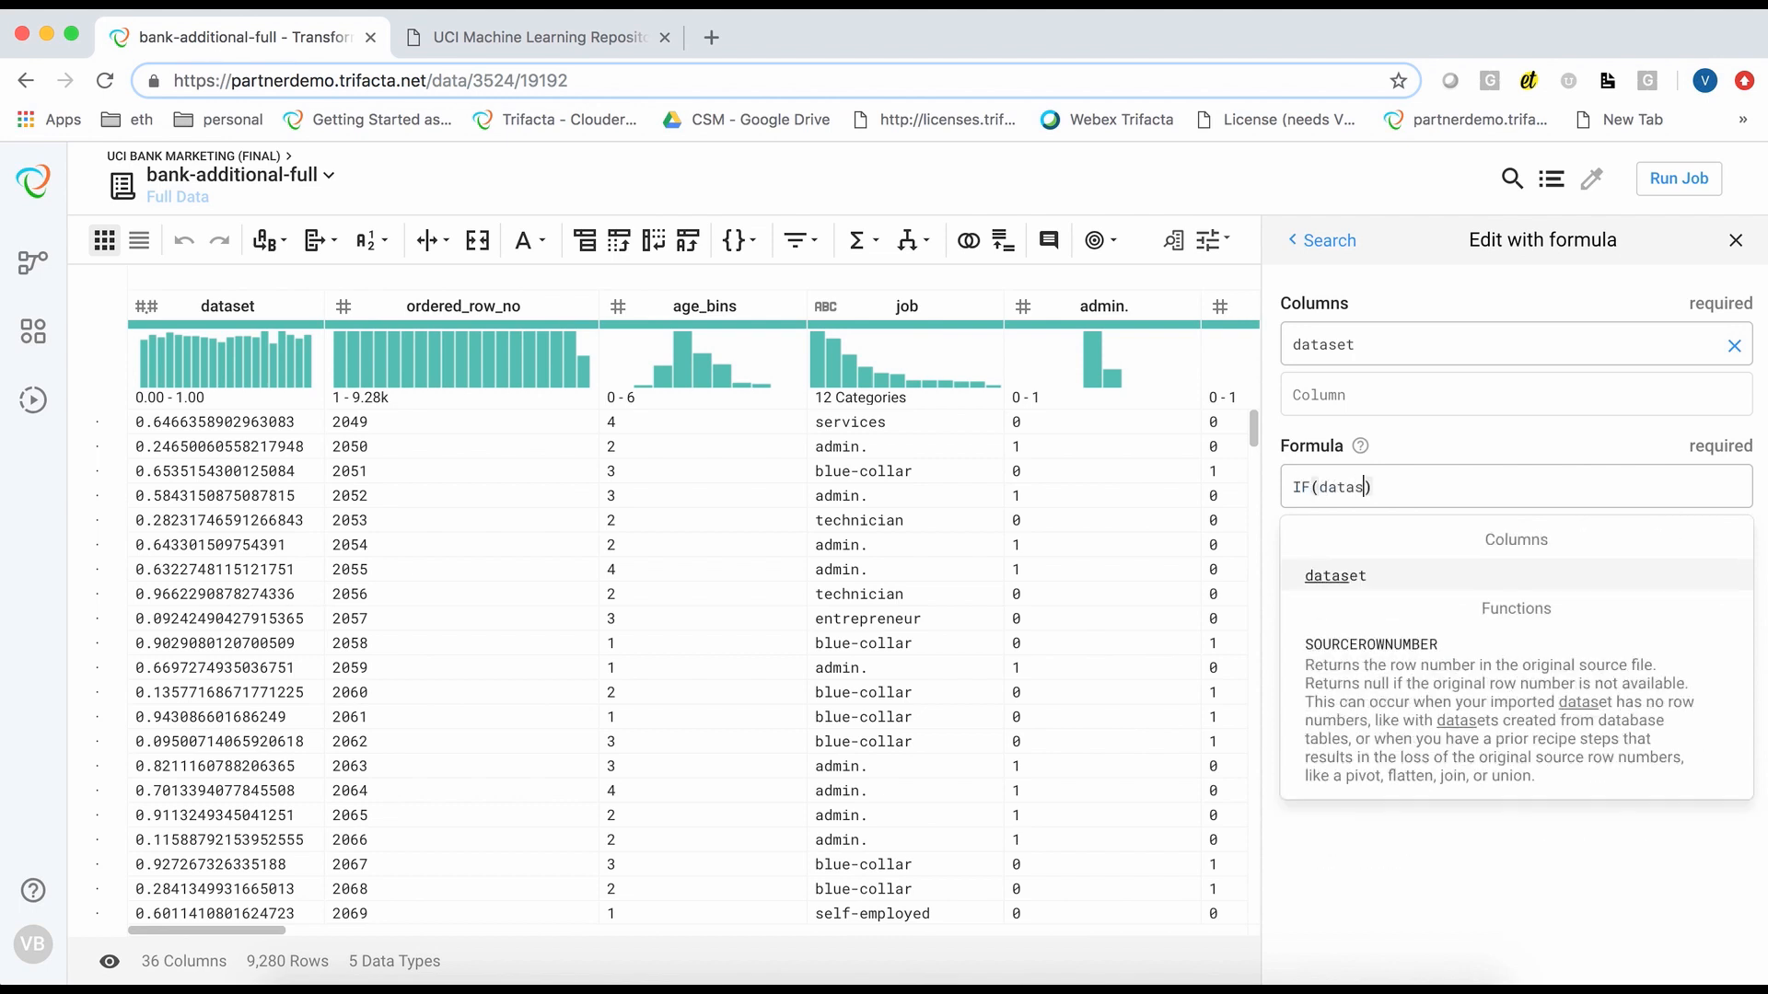
pyautogui.write('et <')
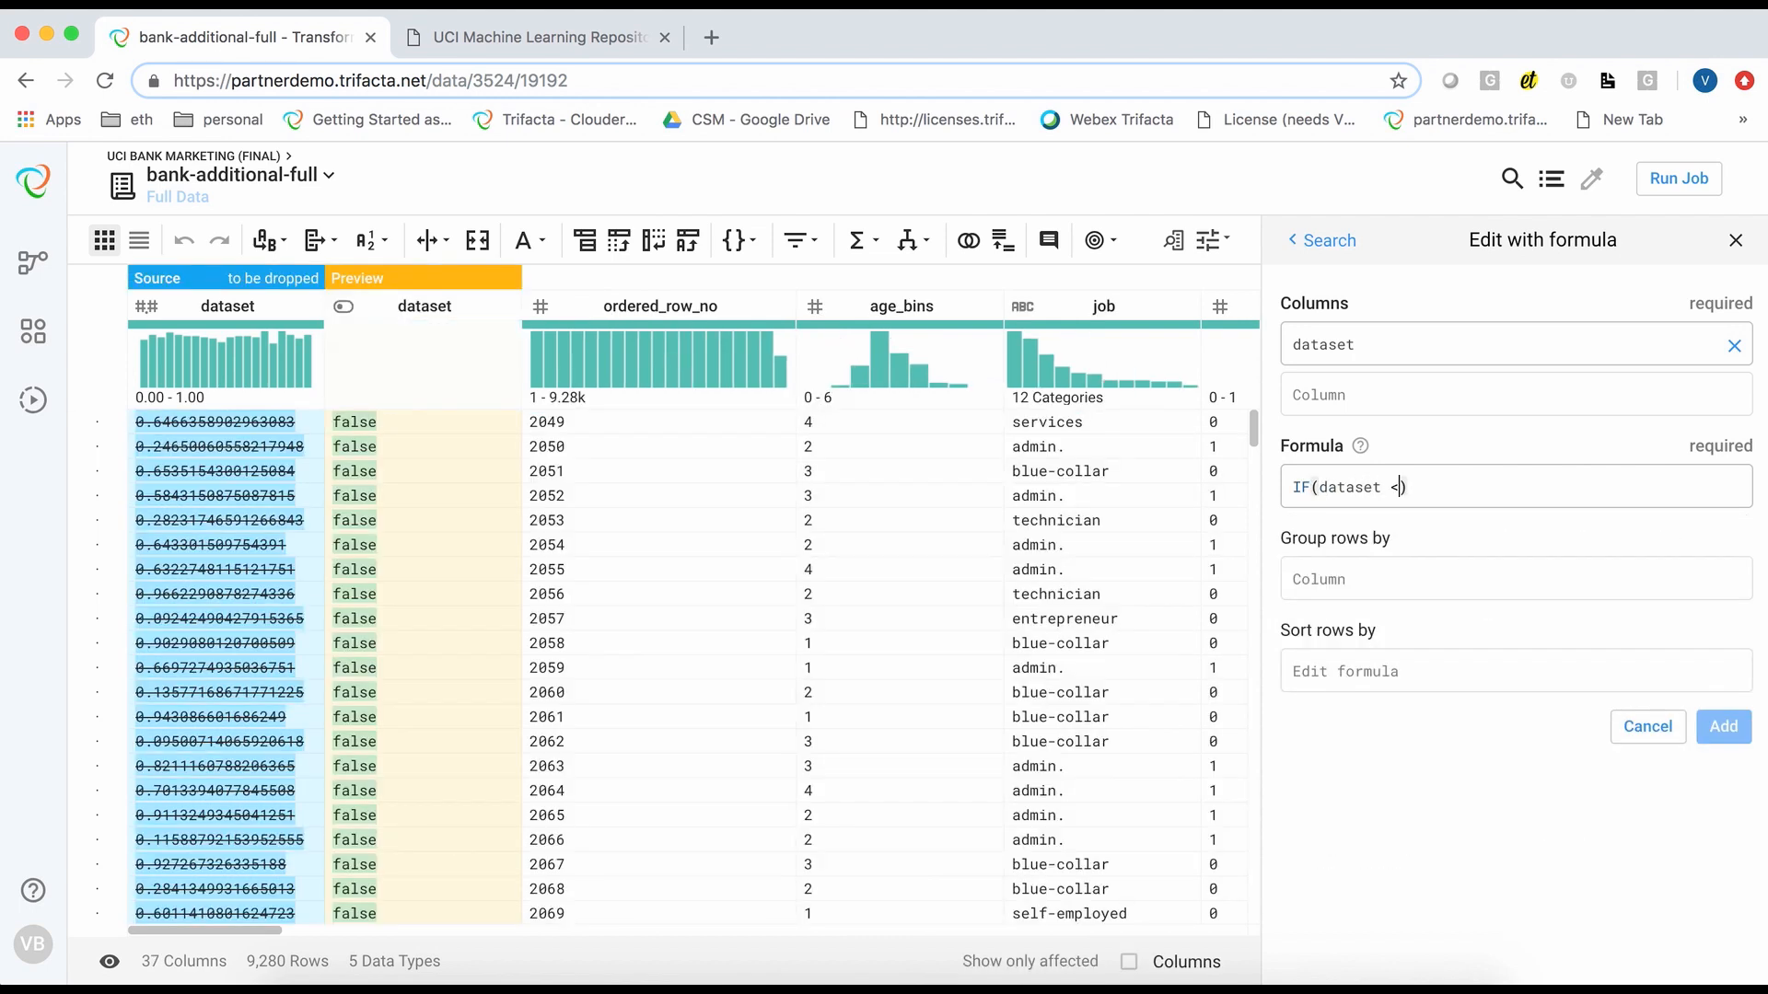
pyautogui.write('=')
pyautogui.write(' 0.8')
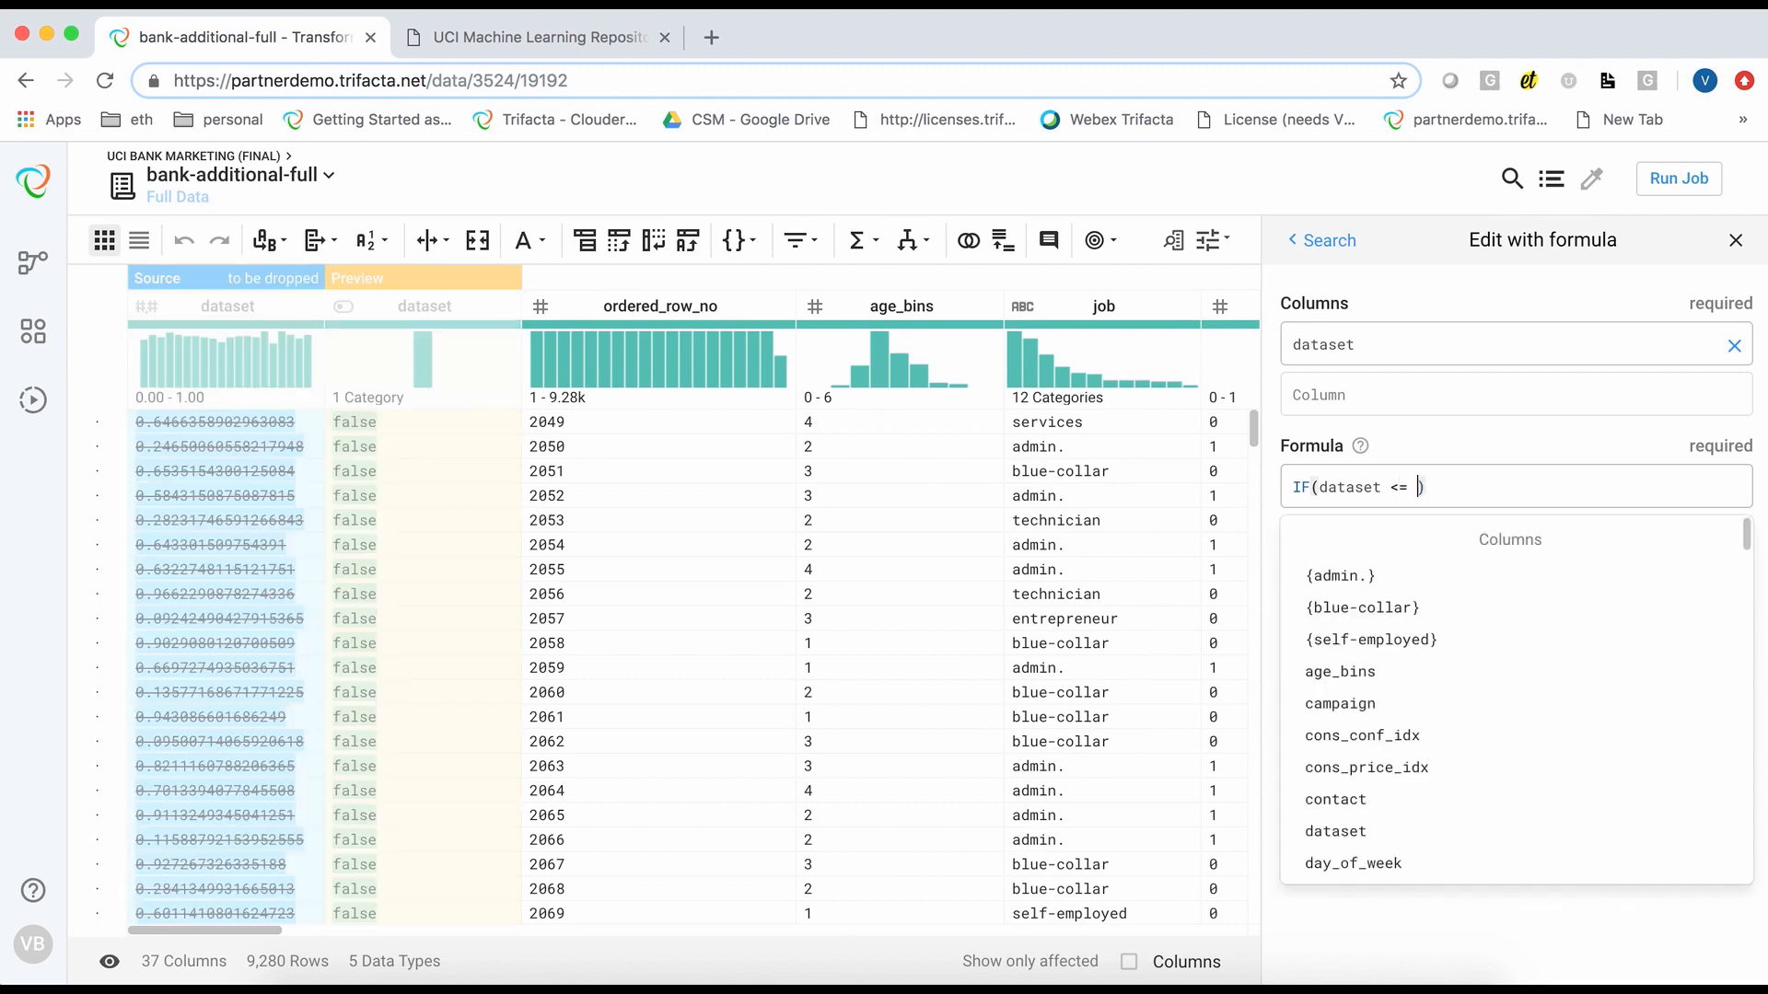
pyautogui.write(', ')
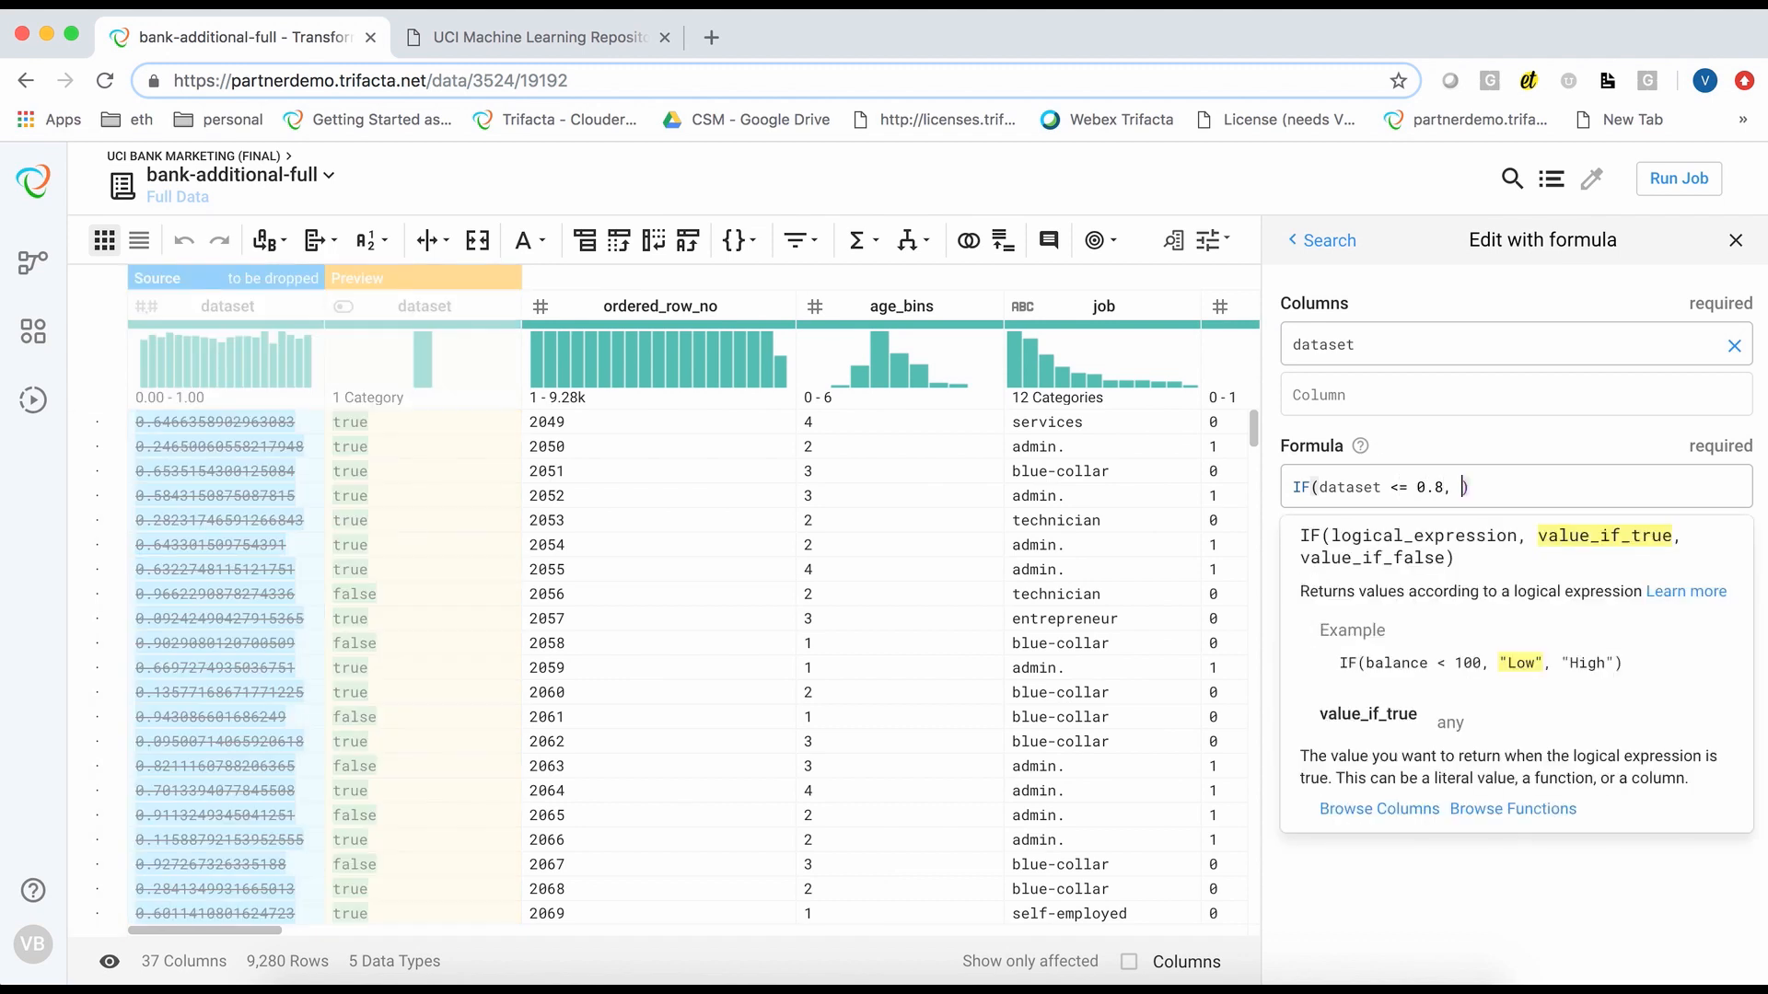
pyautogui.write("'train")
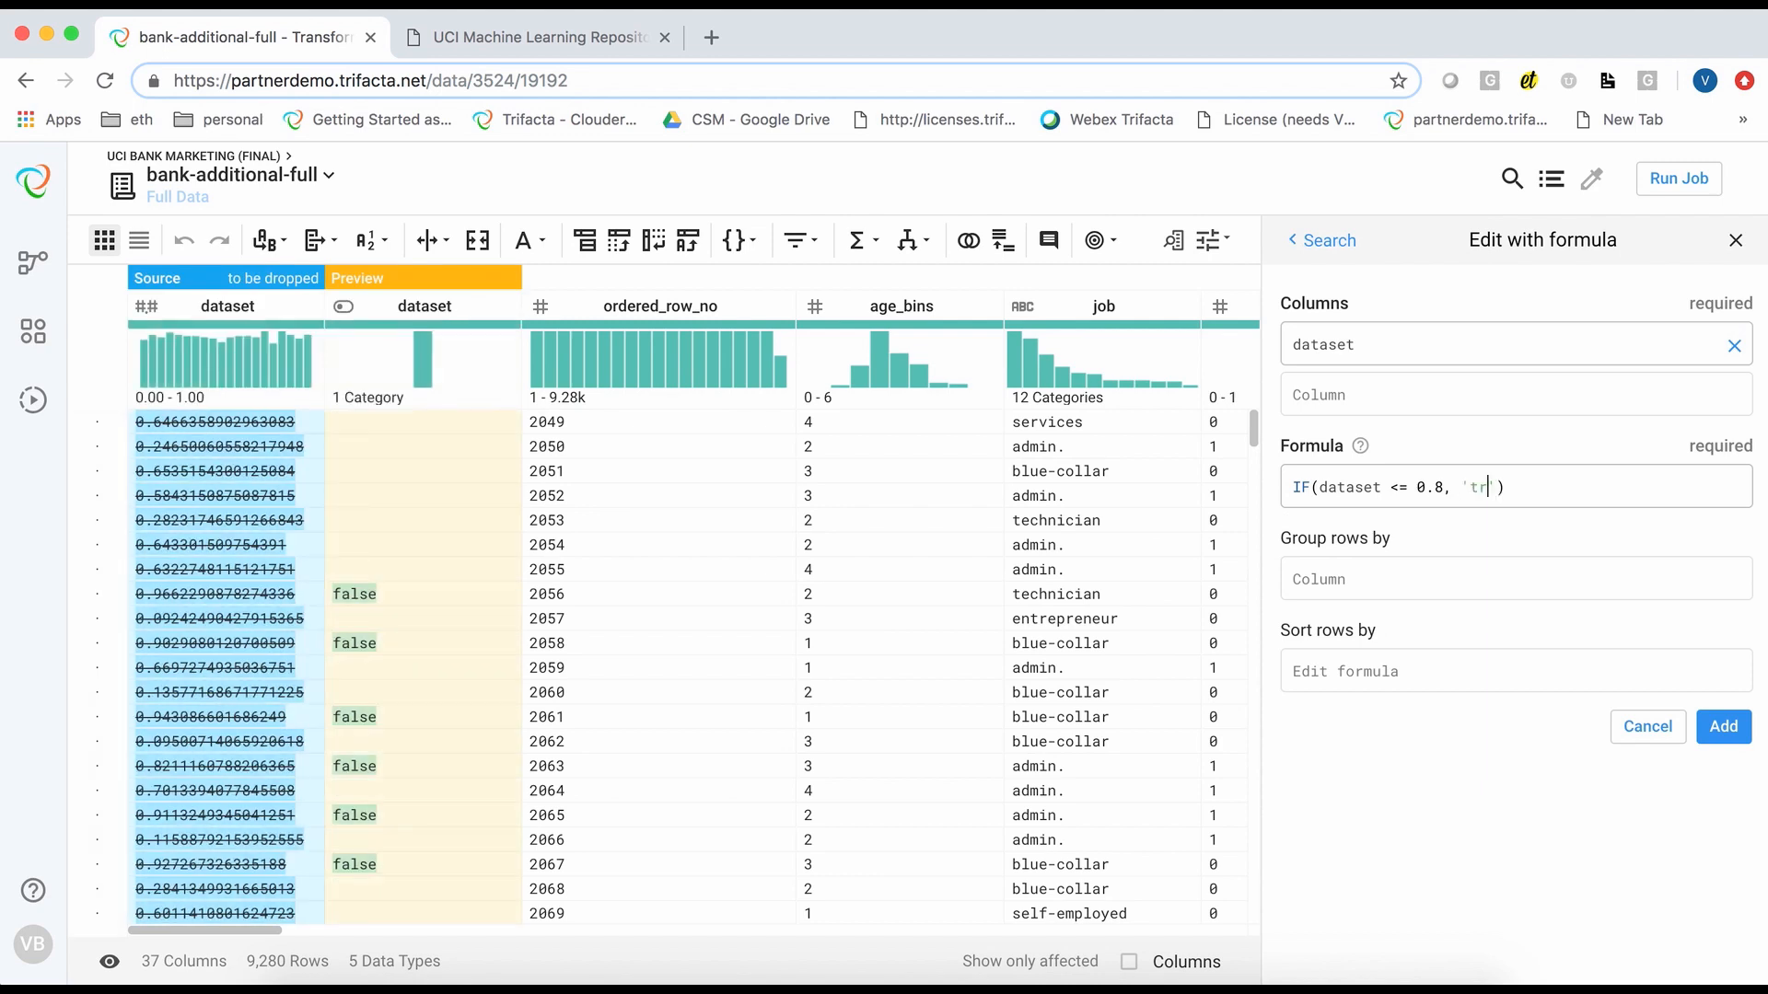
pyautogui.write('ing')
pyautogui.press('Right')
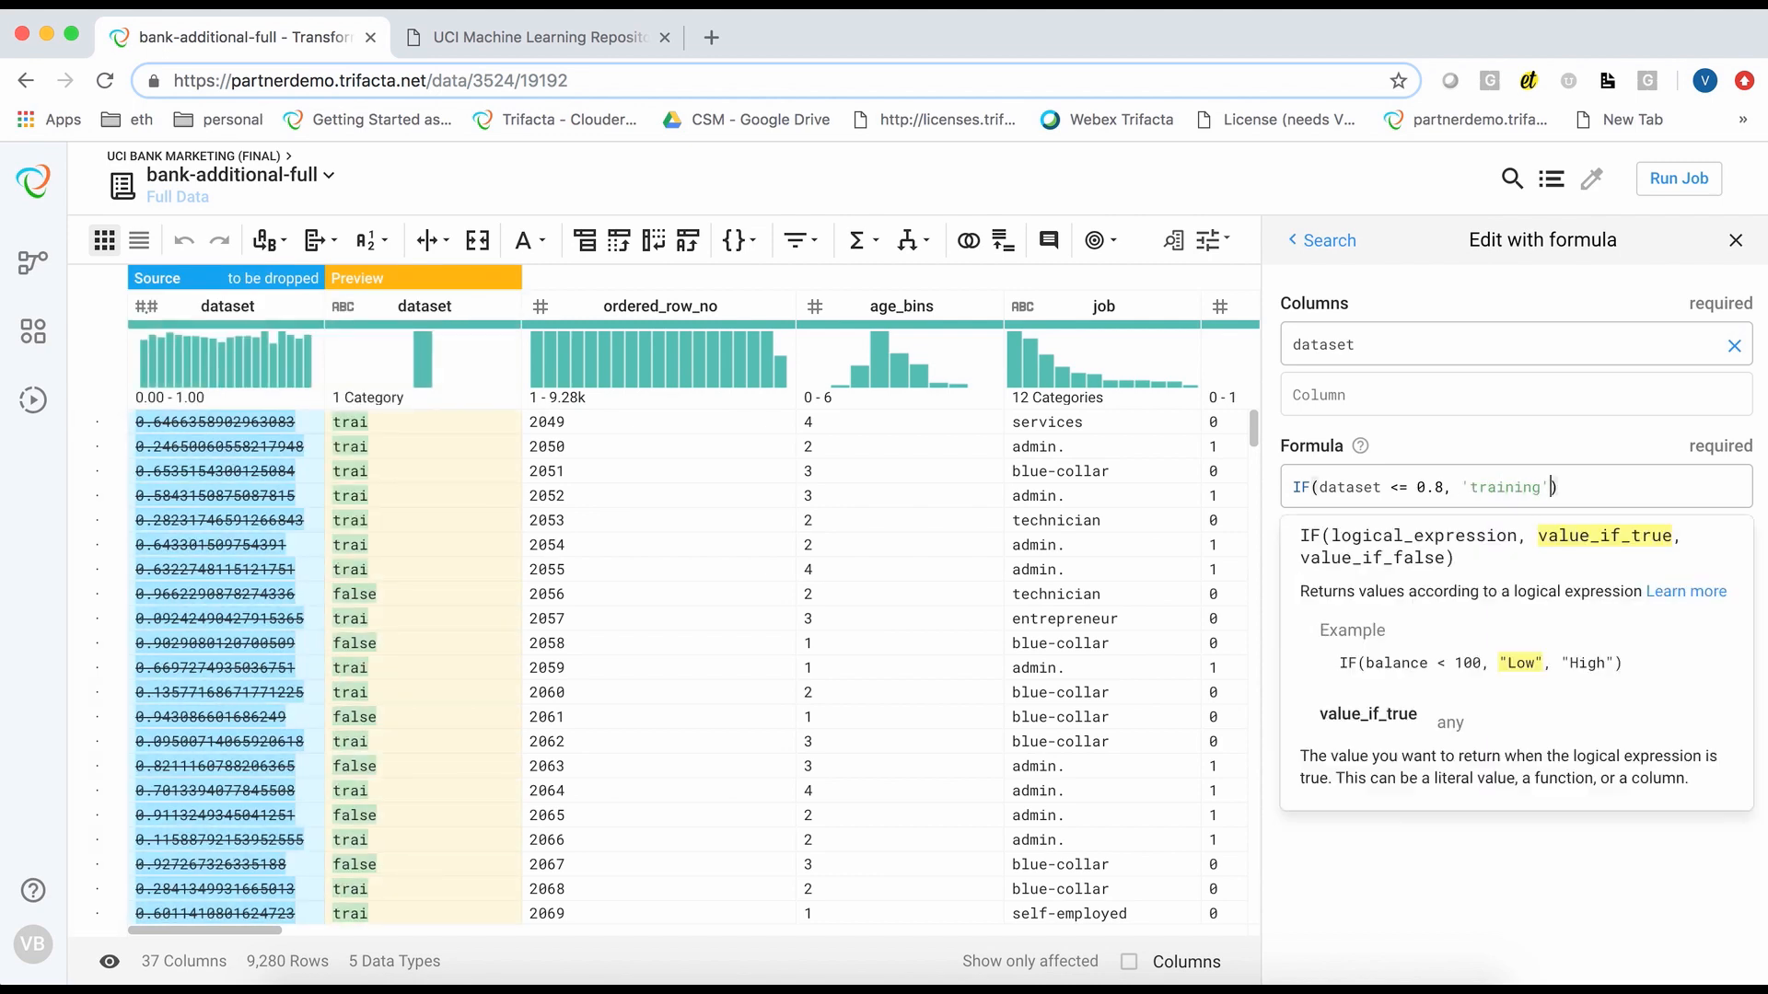
pyautogui.write(", 'se")
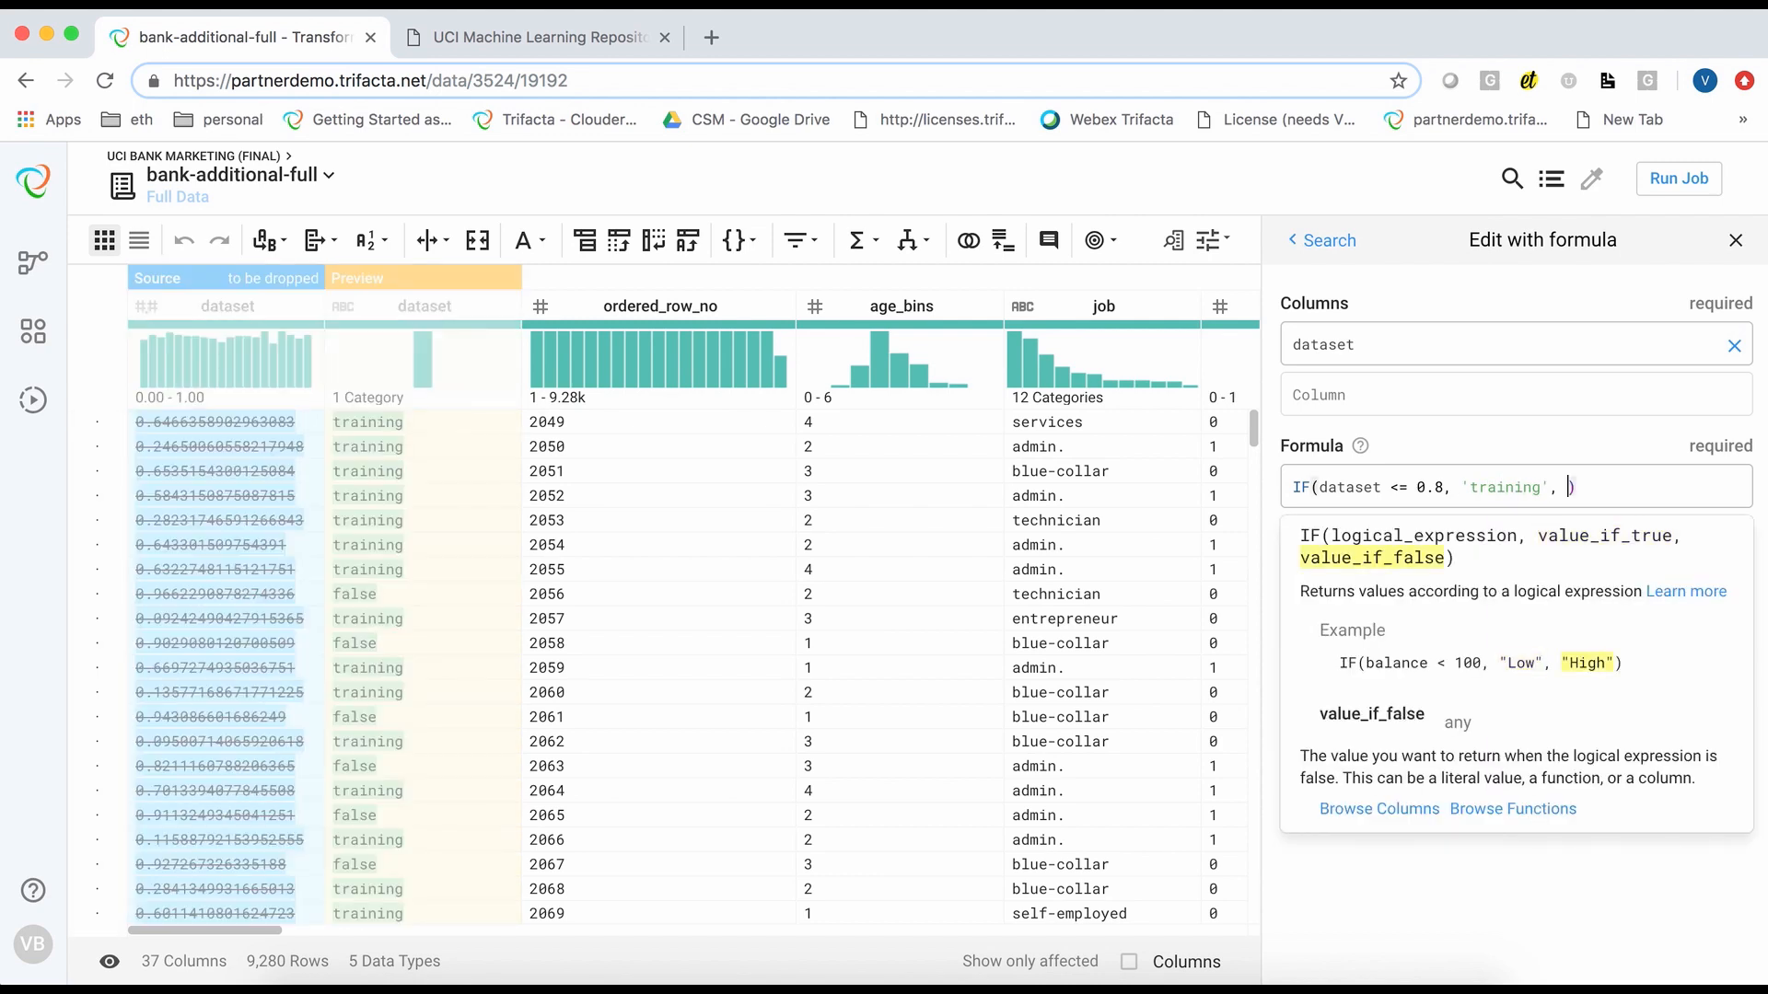
pyautogui.press('BackSpace')
pyautogui.press('BackSpace')
pyautogui.write('test')
pyautogui.click(1727, 732)
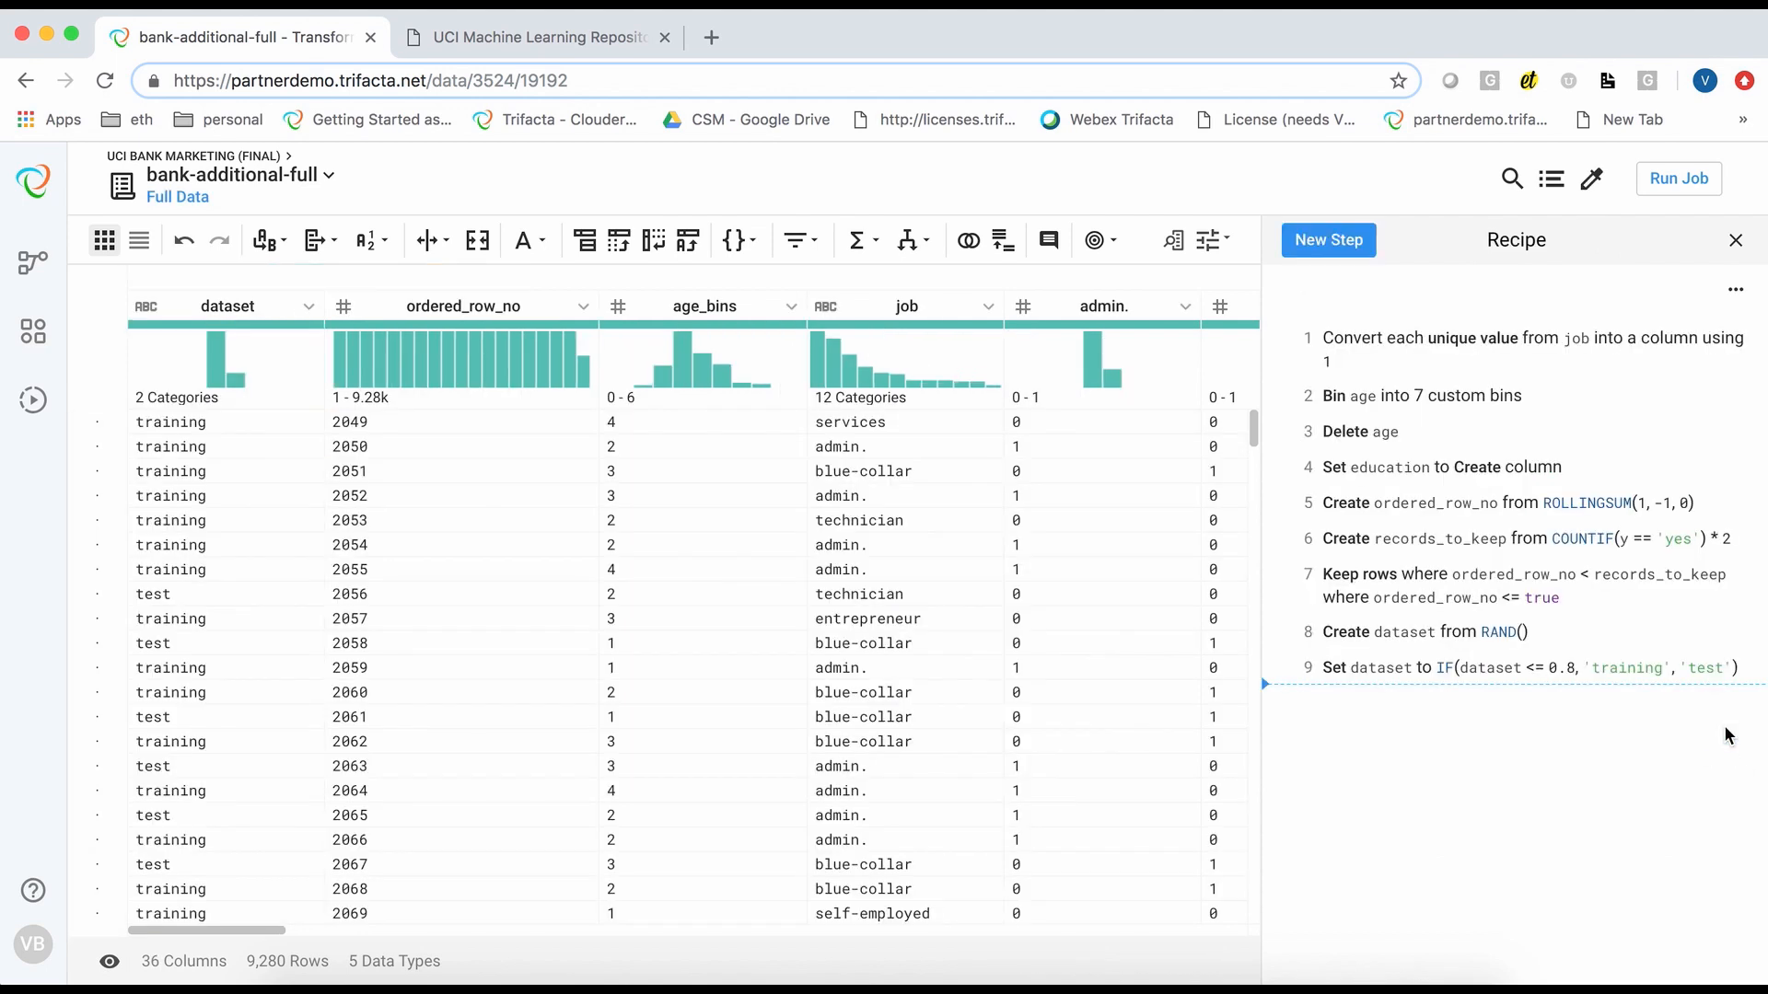
# Delete the ordered_row_no, nr_employed and records_to_keep columns together as one recipe step
pyautogui.moveTo(217, 361)
pyautogui.click(464, 306)
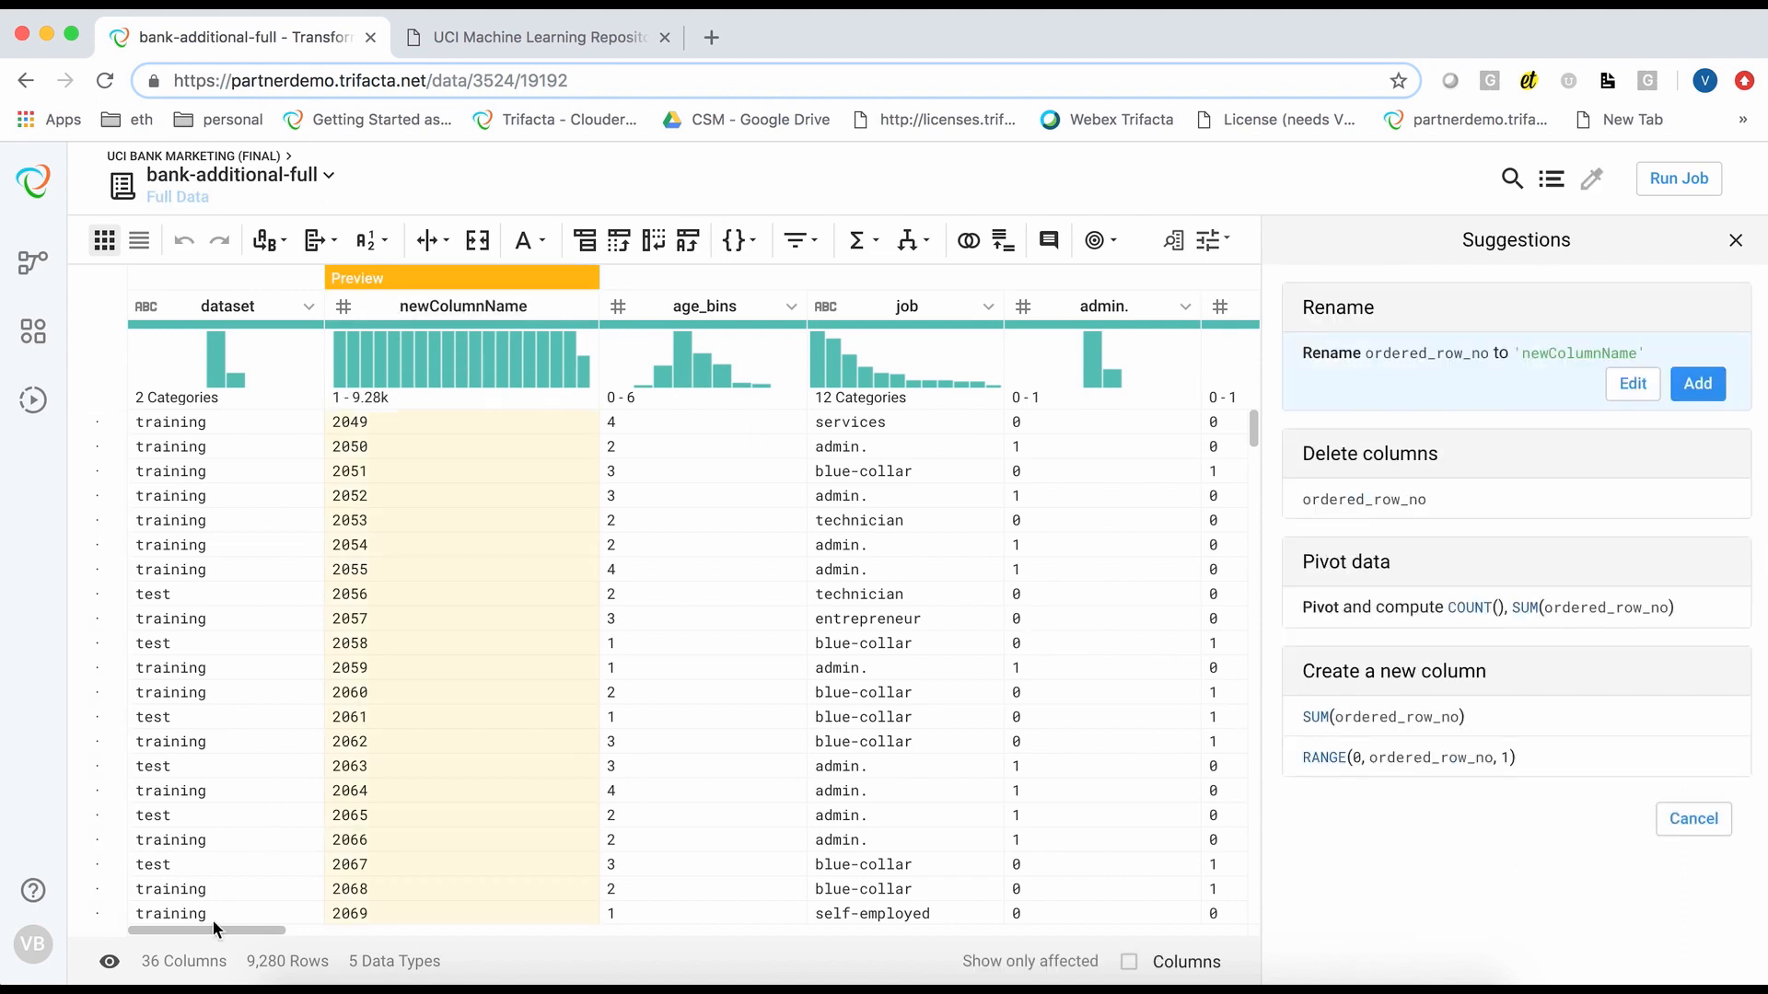
pyautogui.moveTo(212, 931); pyautogui.dragTo(1239, 933)
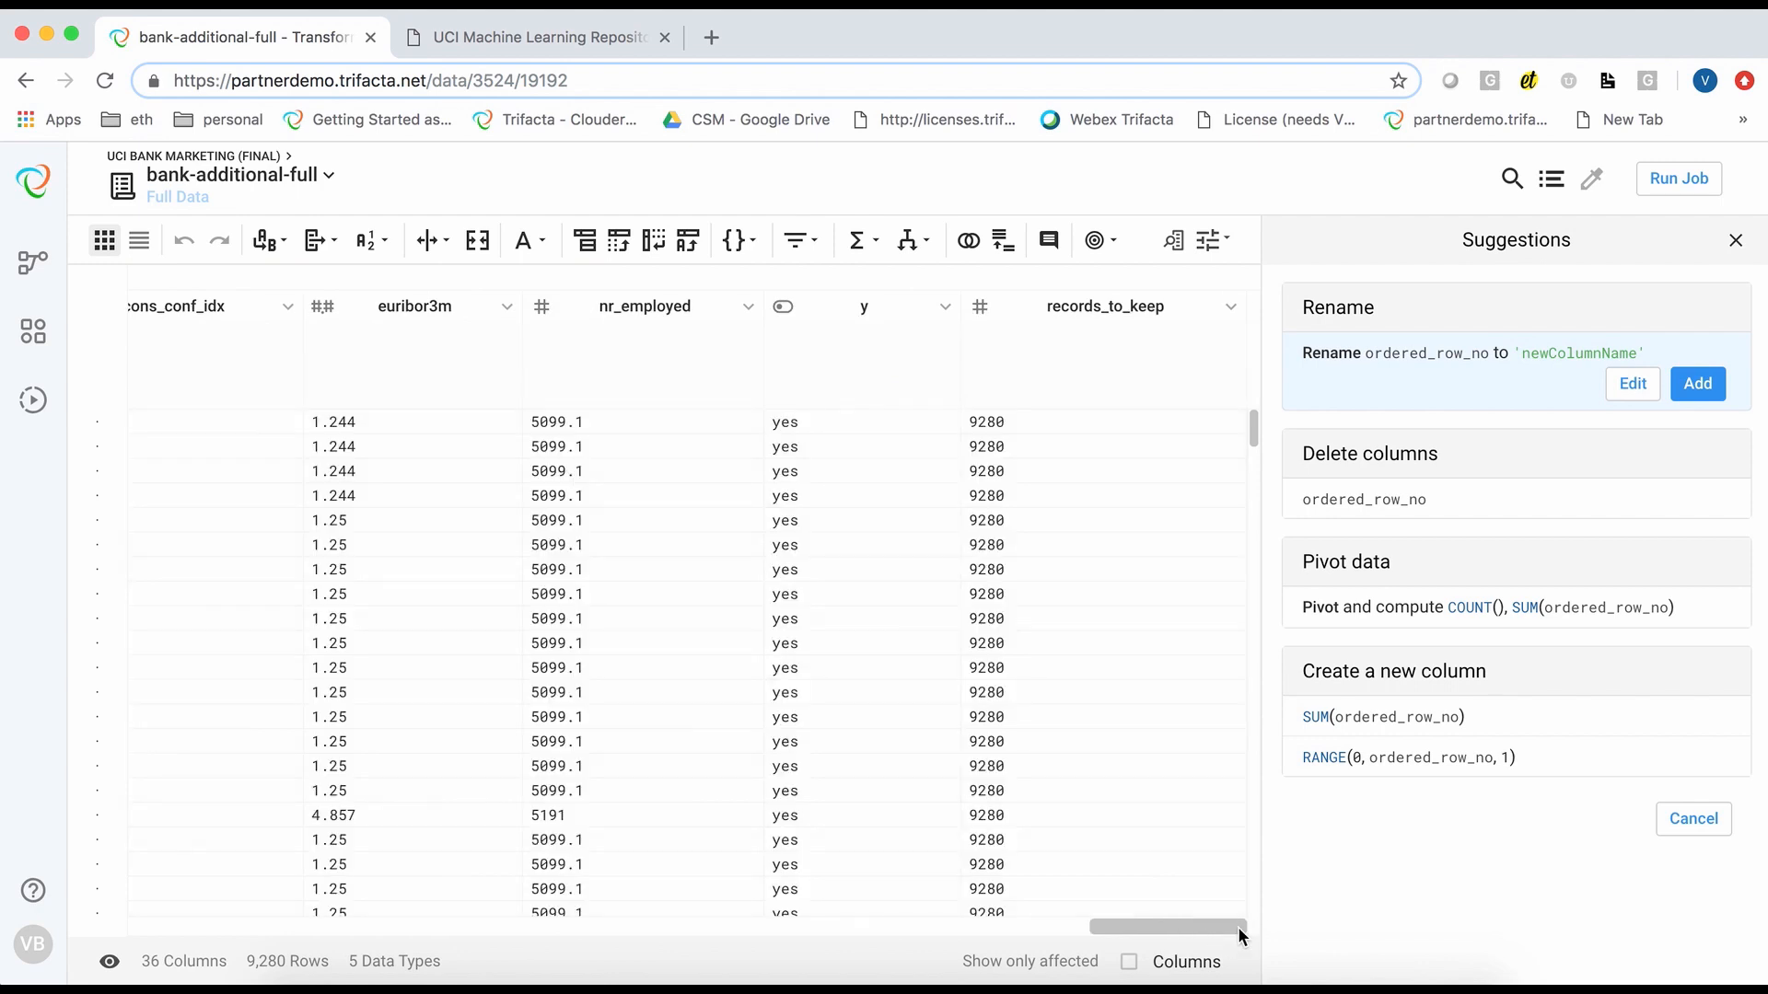
pyautogui.keyDown('super'); pyautogui.click(649, 308); pyautogui.keyUp('super')
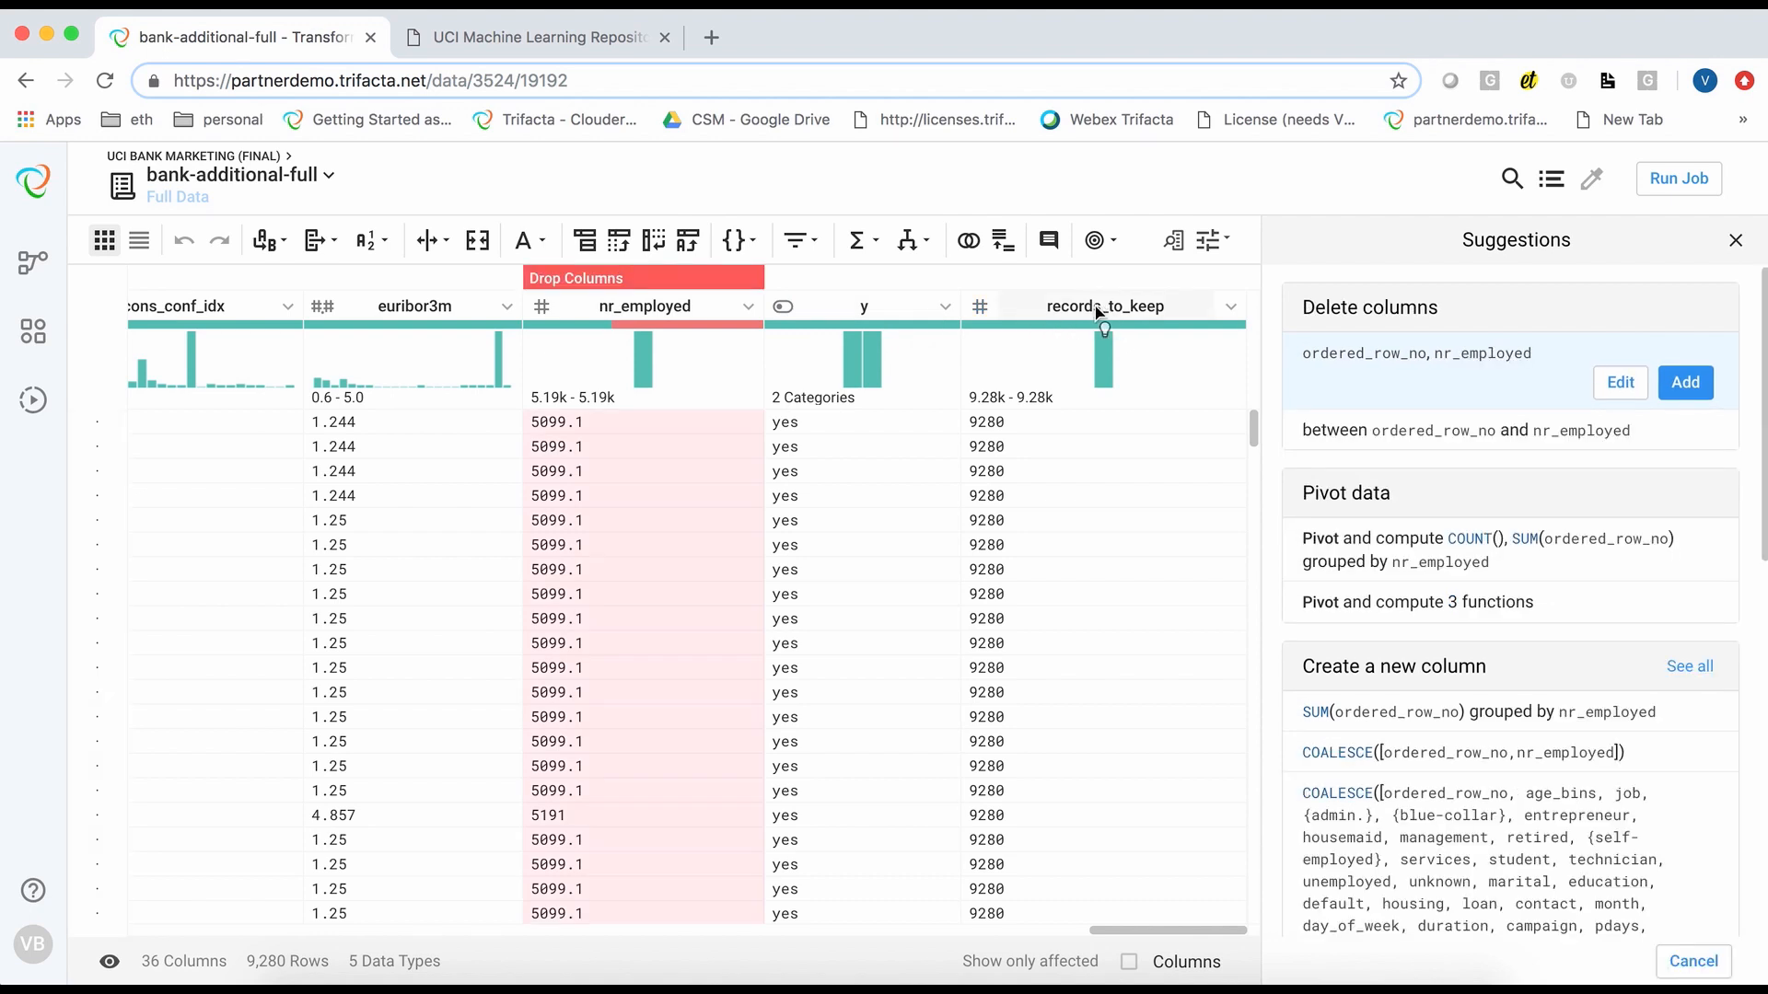
pyautogui.keyDown('super'); pyautogui.click(1125, 308); pyautogui.keyUp('super')
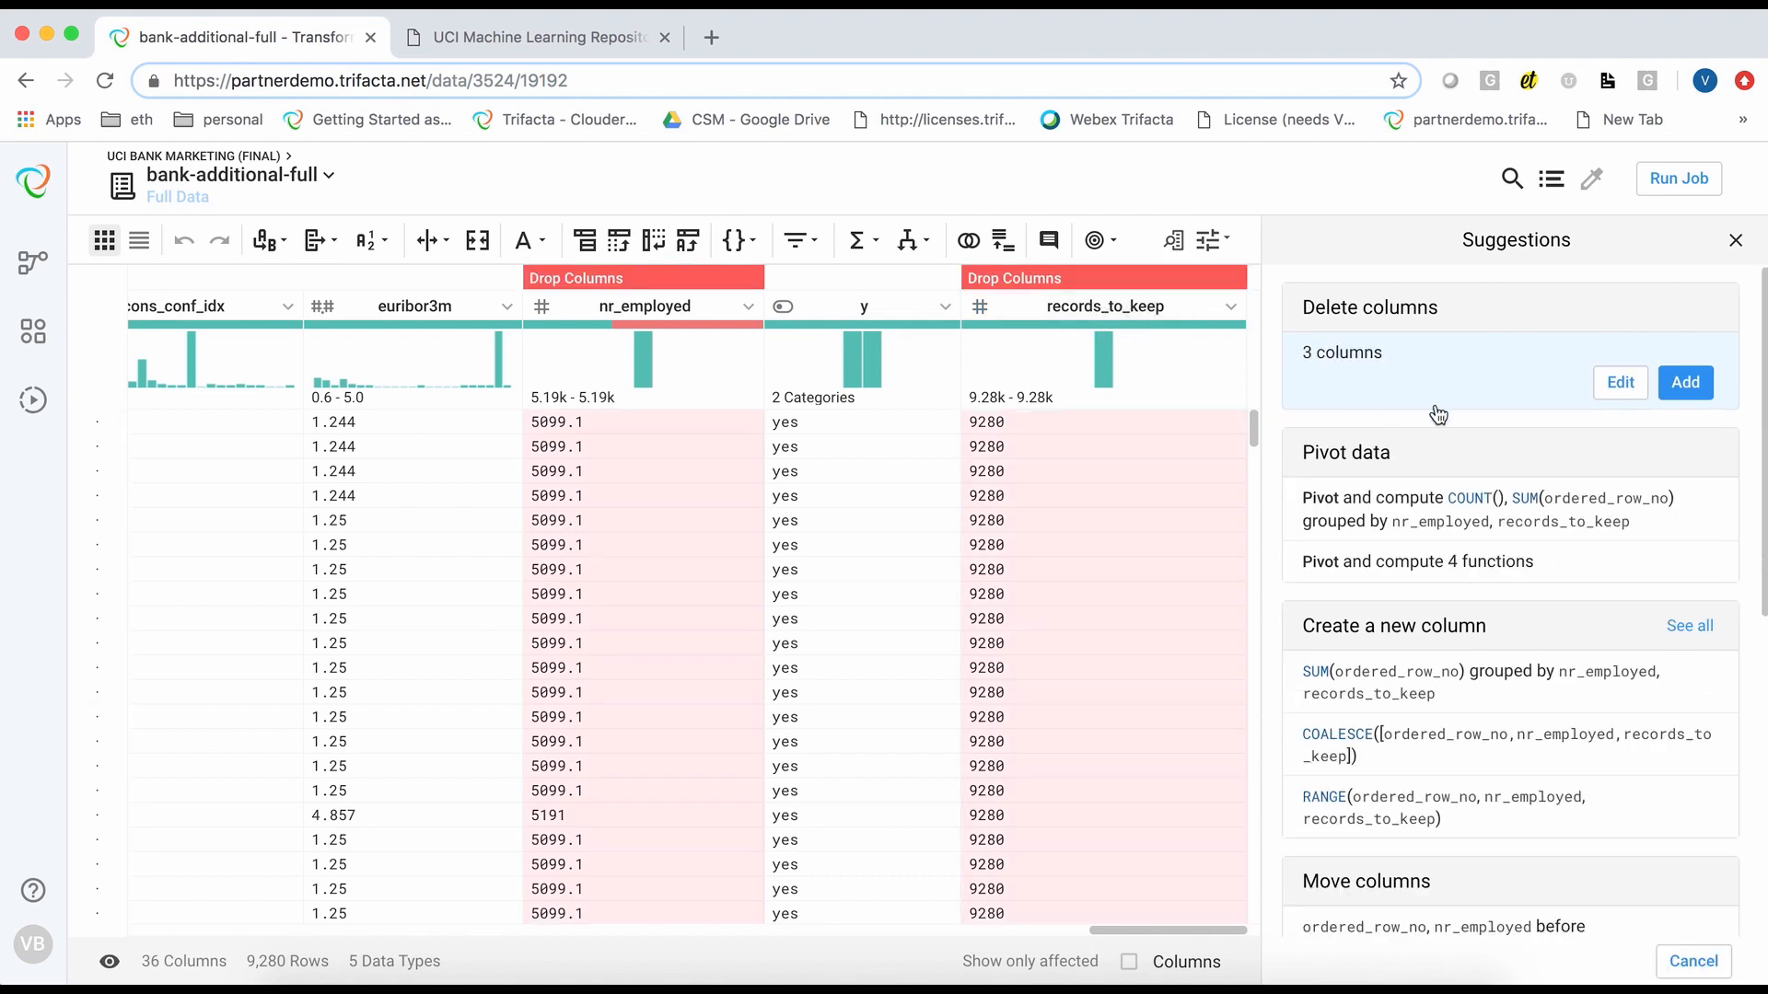
pyautogui.click(1691, 388)
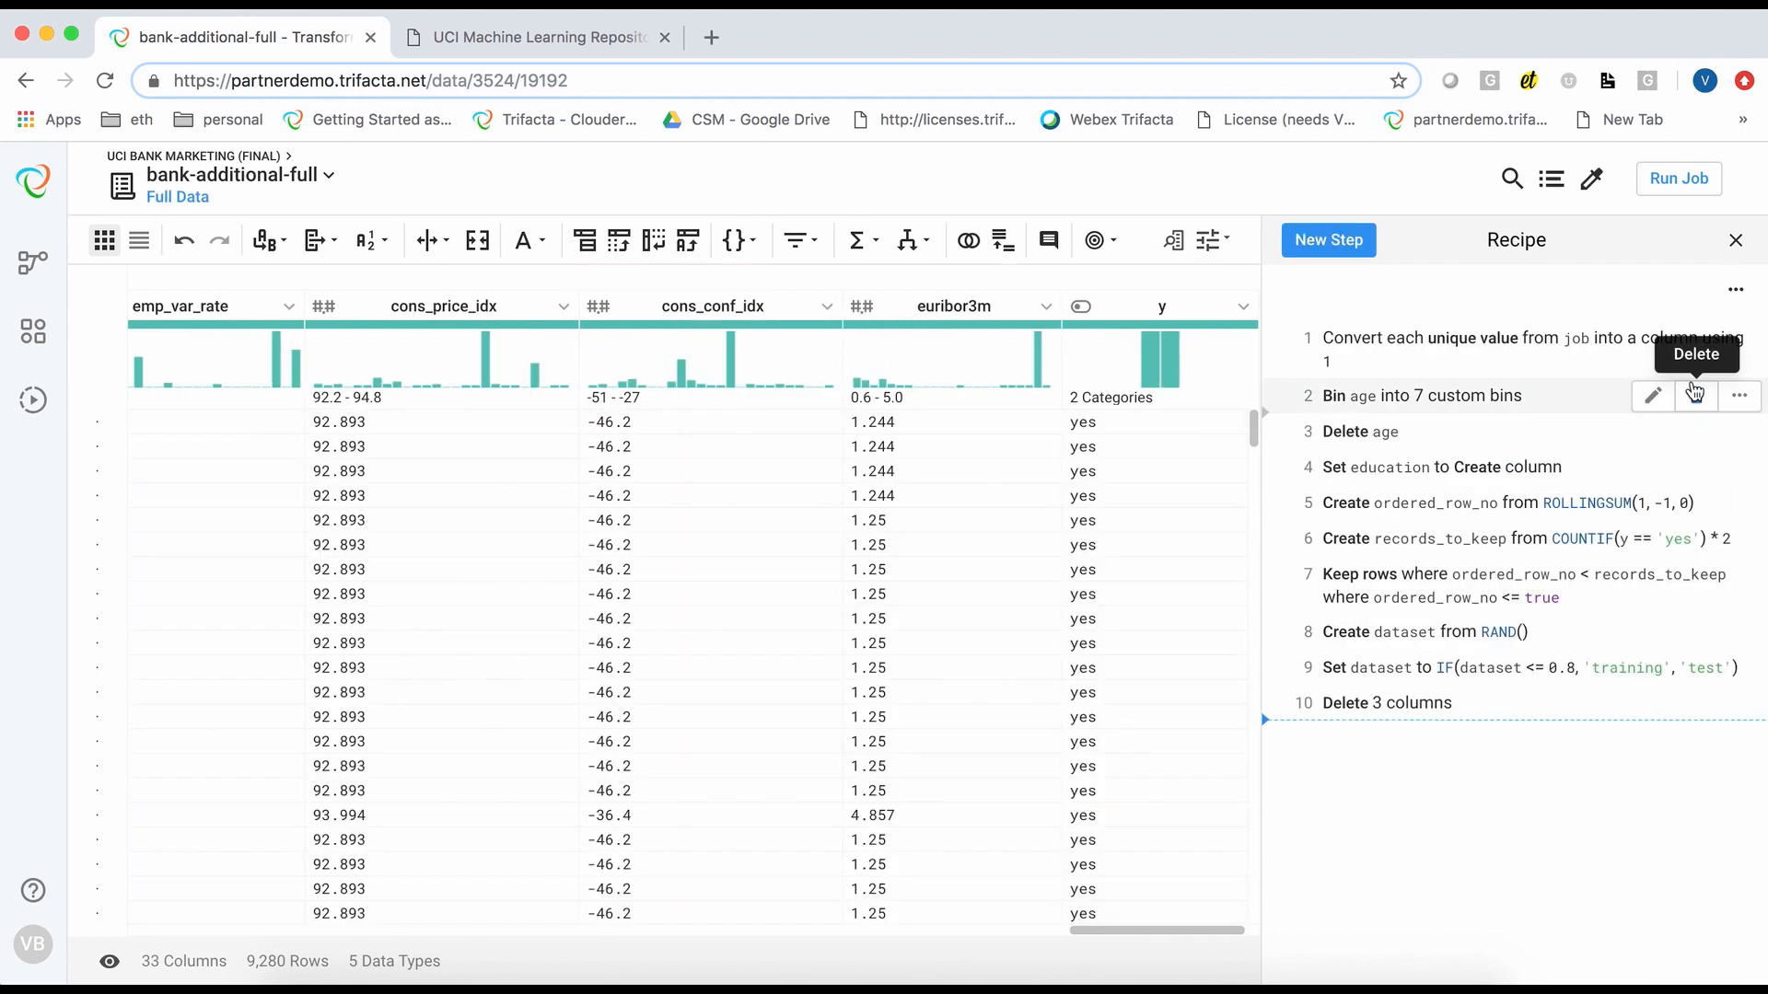
# Return to the UCI Bank Marketing (Final) flow and add two new recipes branching from bank-additional-full
pyautogui.click(226, 159)
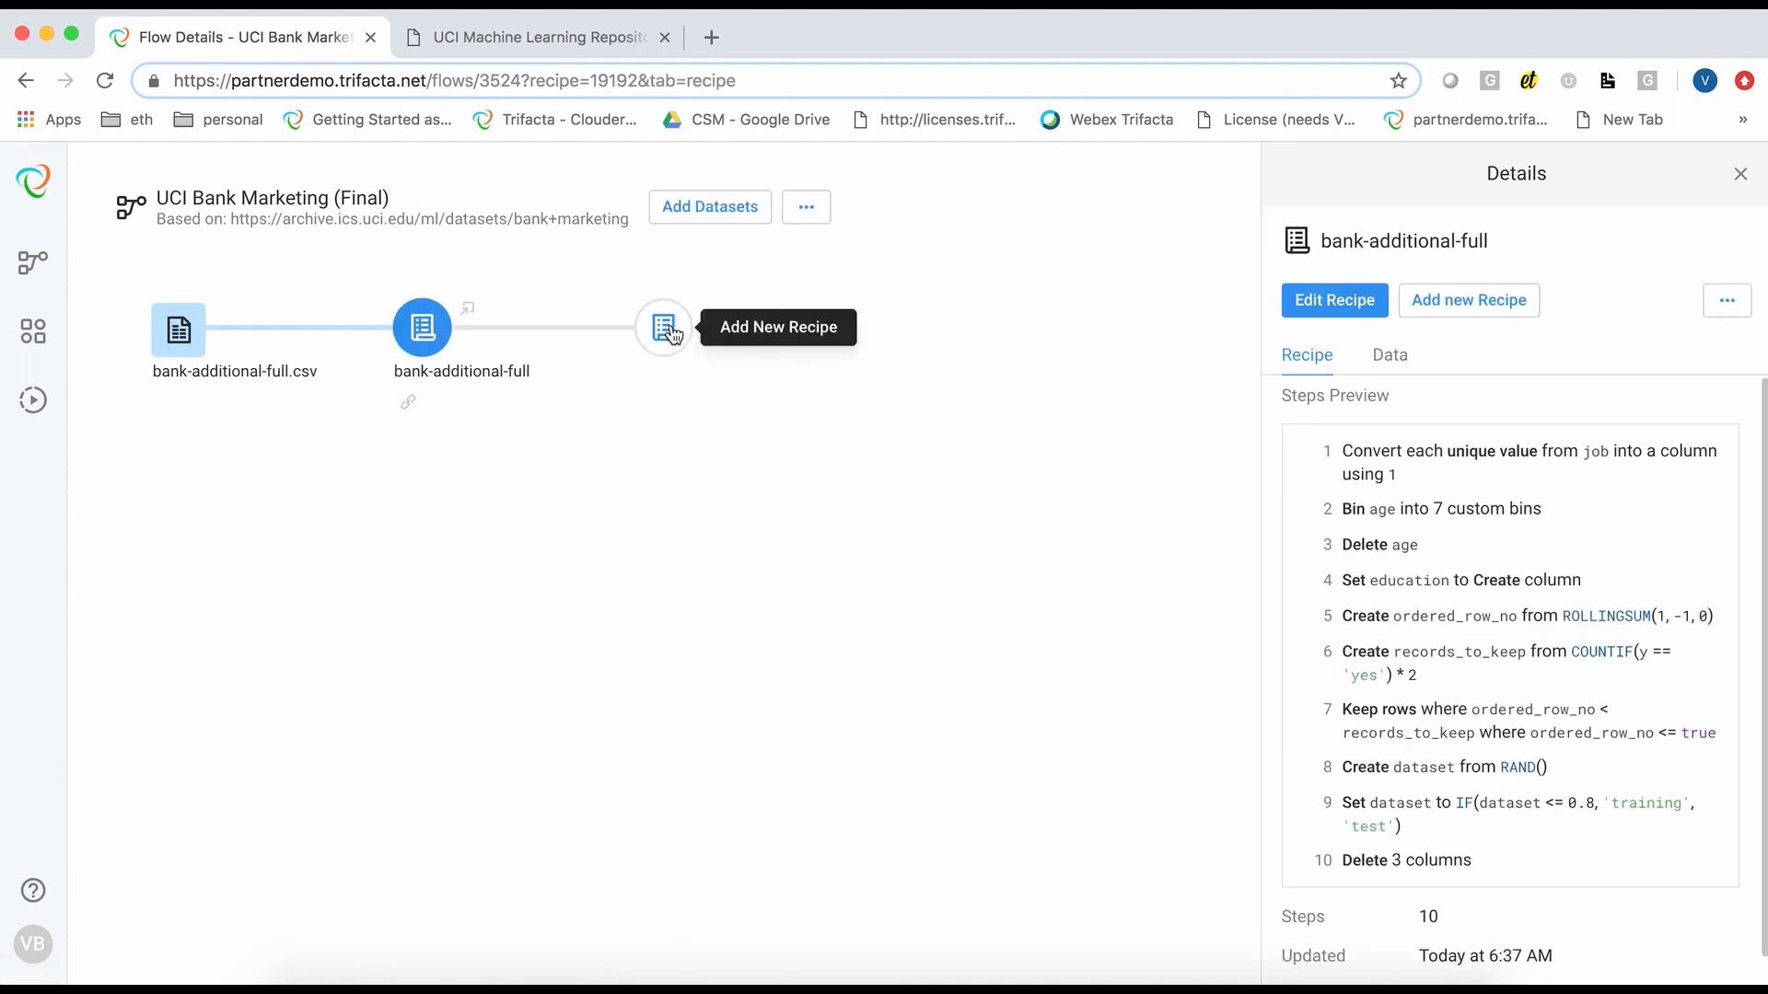
pyautogui.click(668, 330)
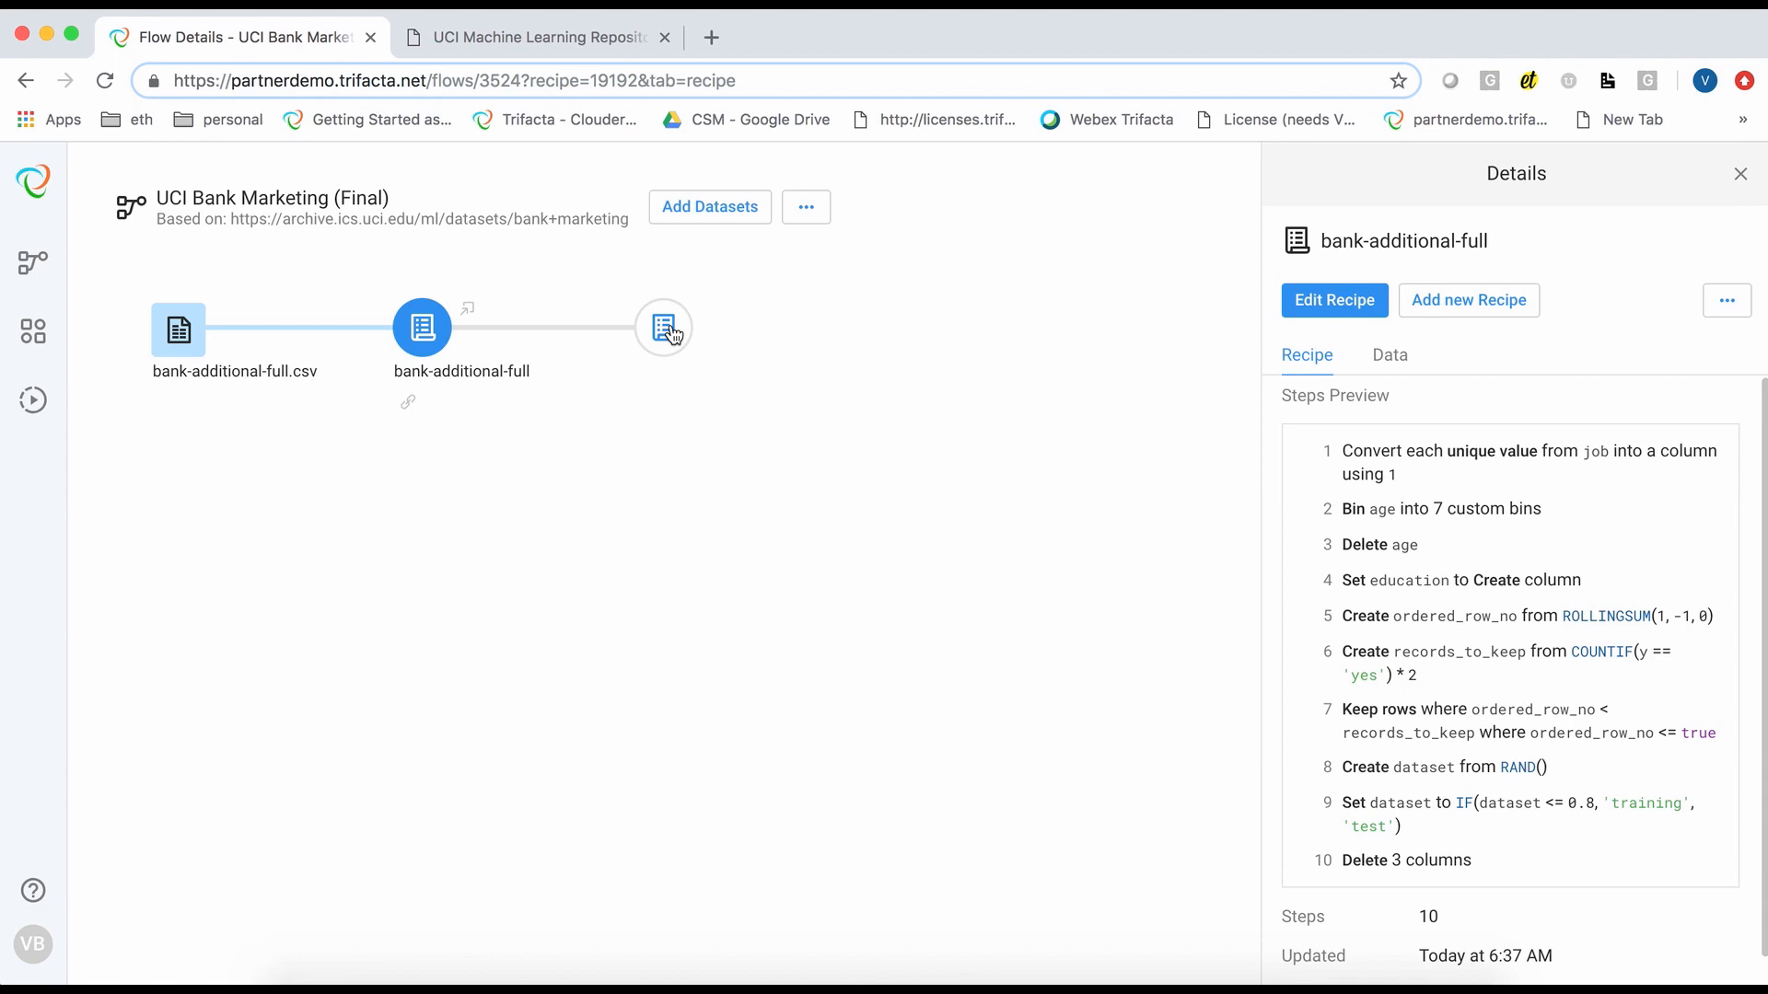
pyautogui.click(432, 342)
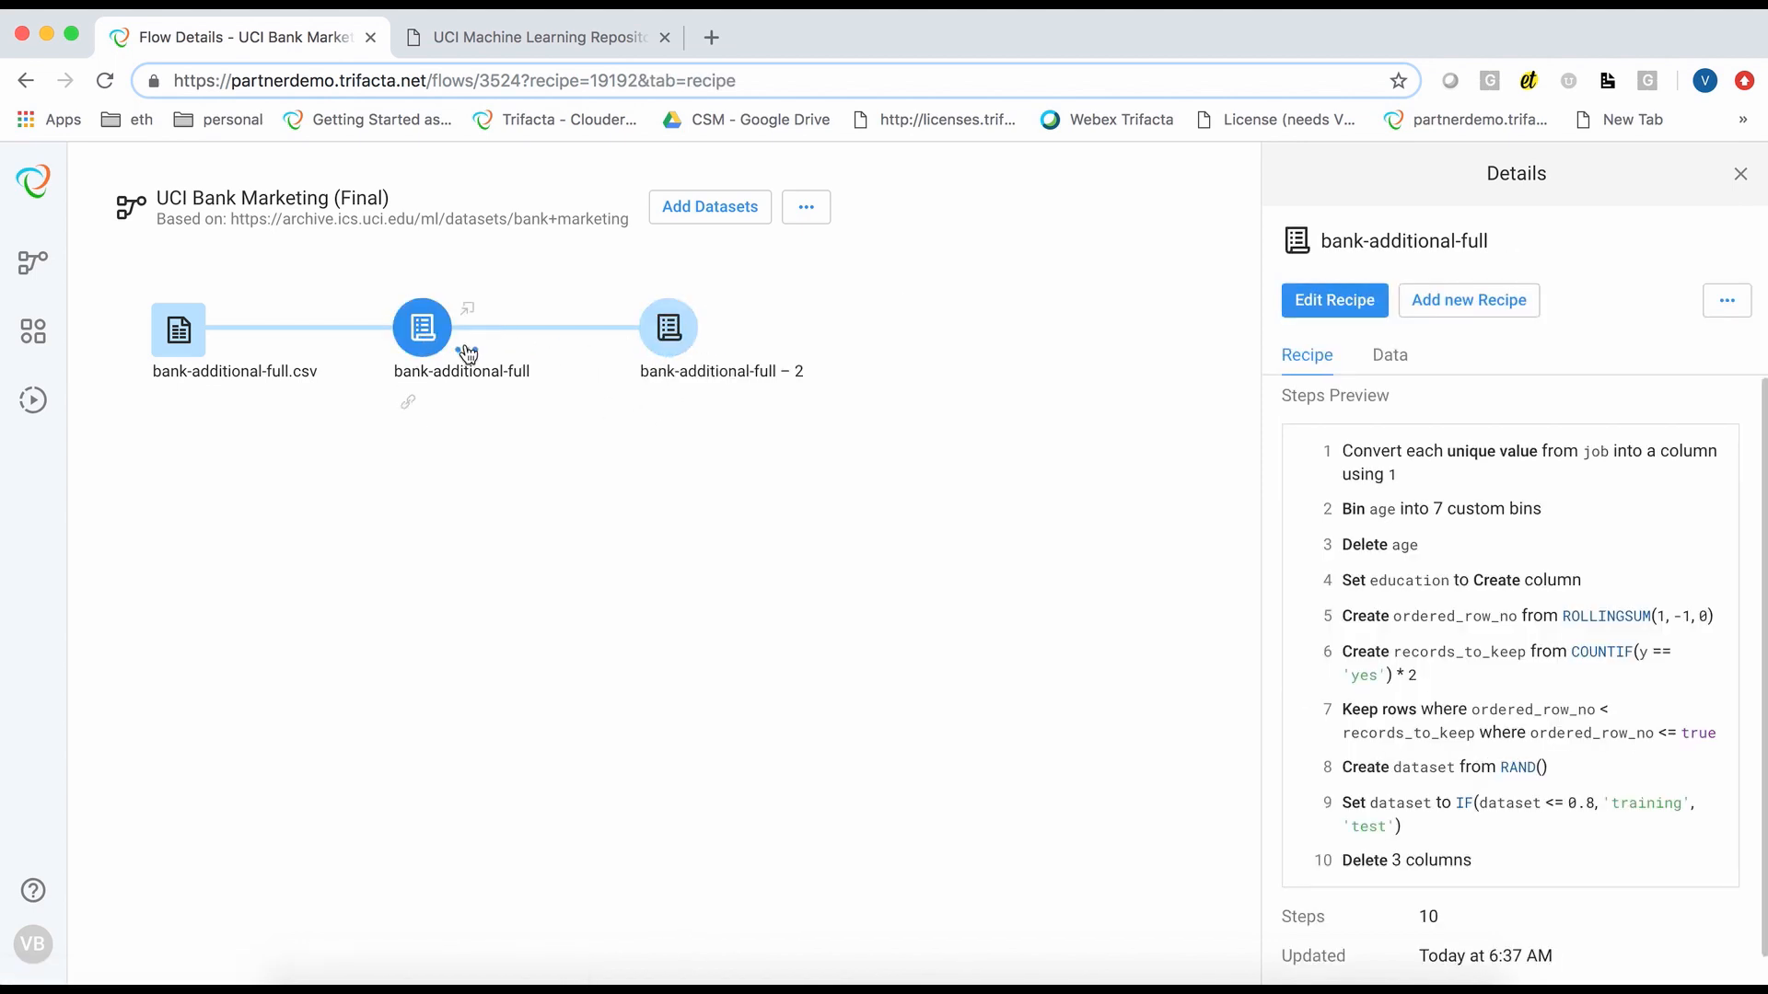
pyautogui.click(465, 349)
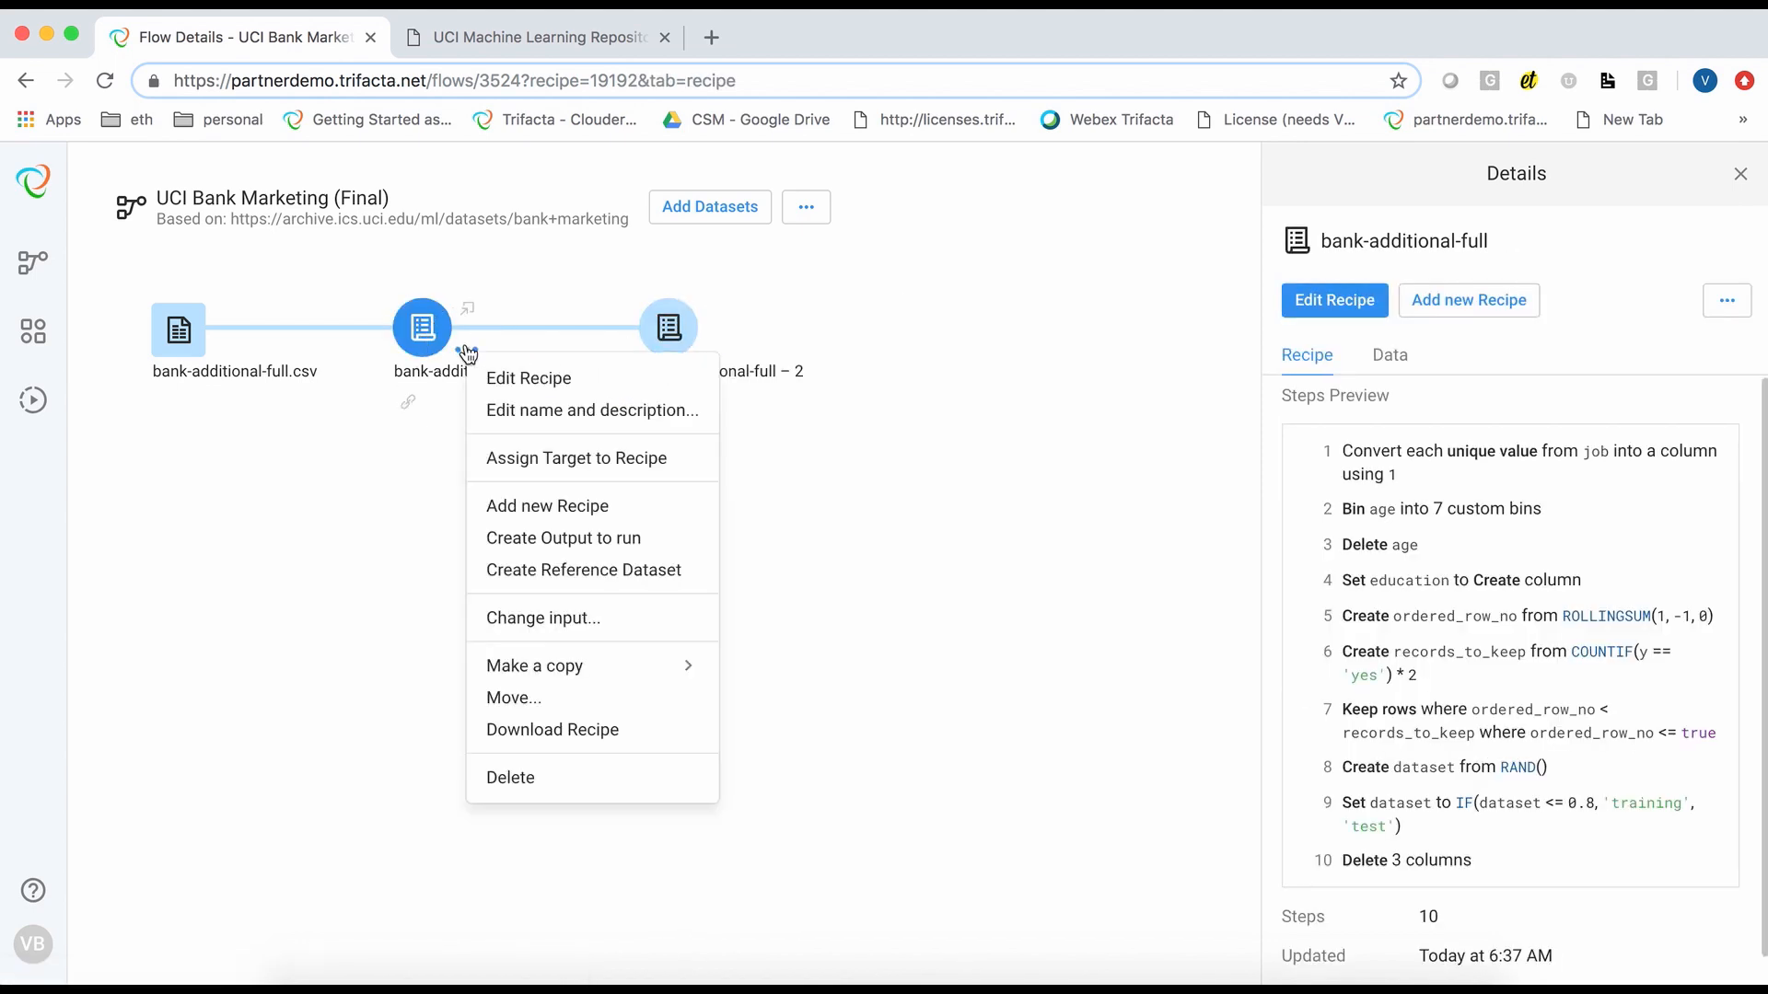
pyautogui.click(517, 505)
# Rename the bank-additional-full – 3 recipe as training
pyautogui.click(695, 371)
pyautogui.moveTo(813, 371); pyautogui.dragTo(631, 369)
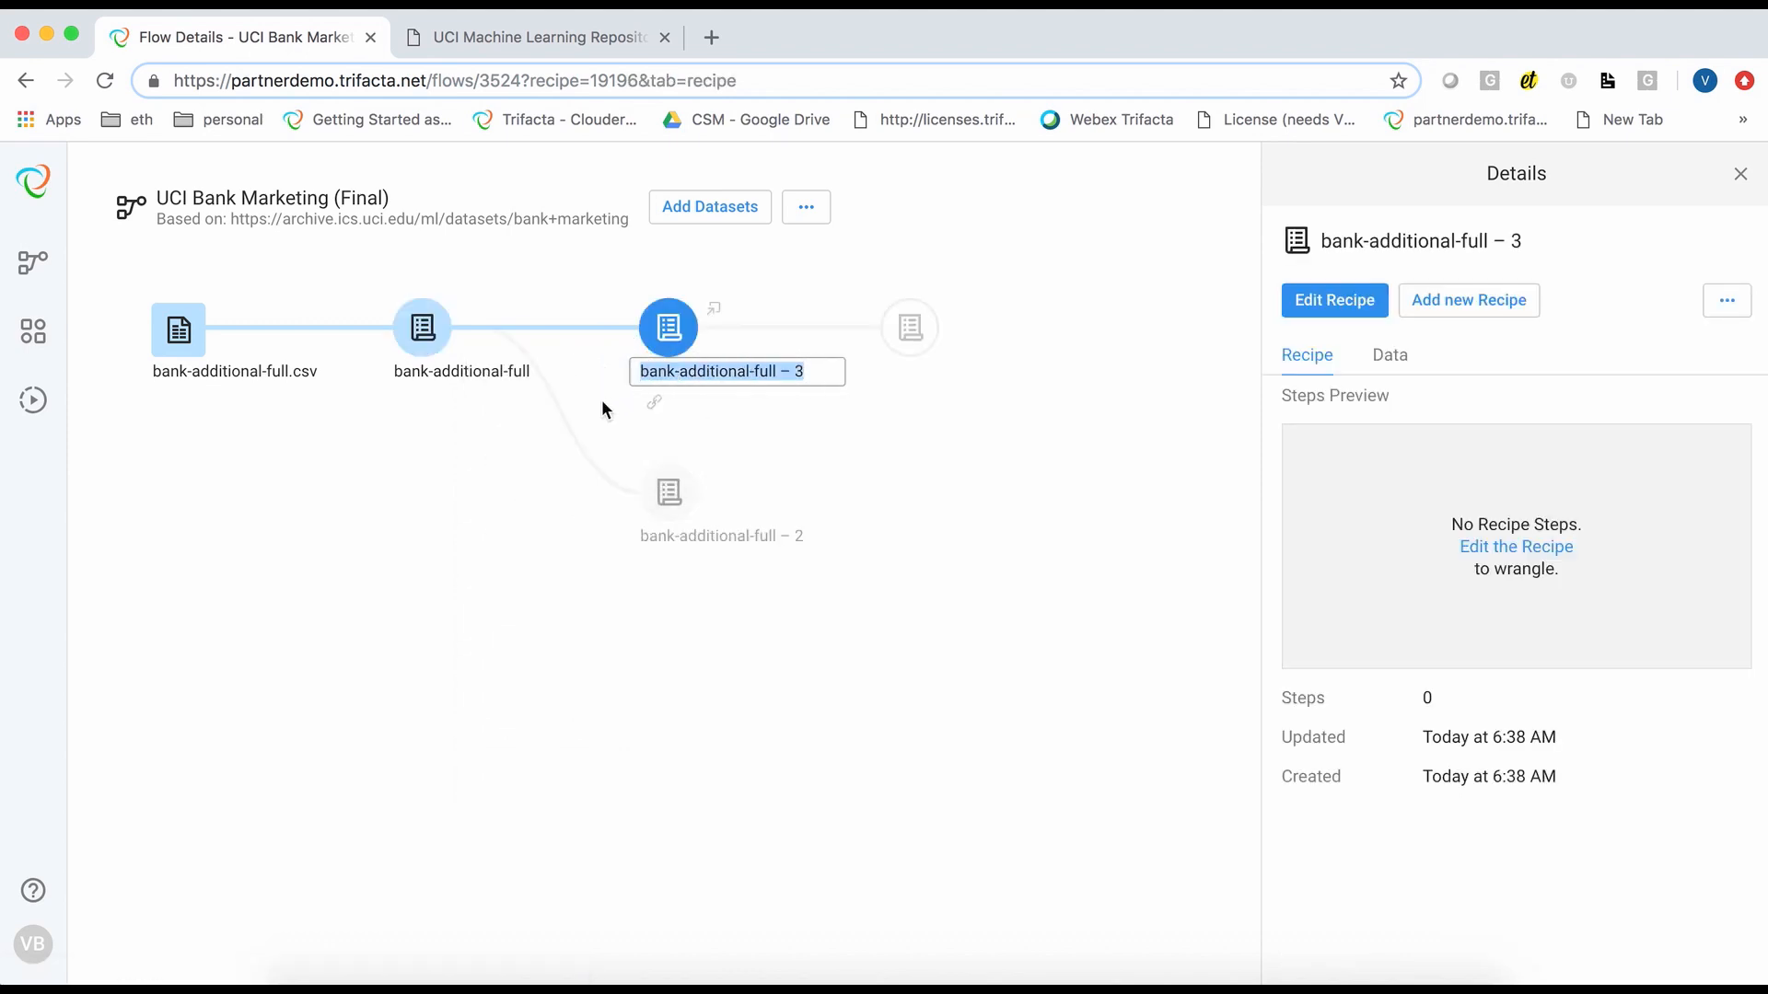
pyautogui.write('training')
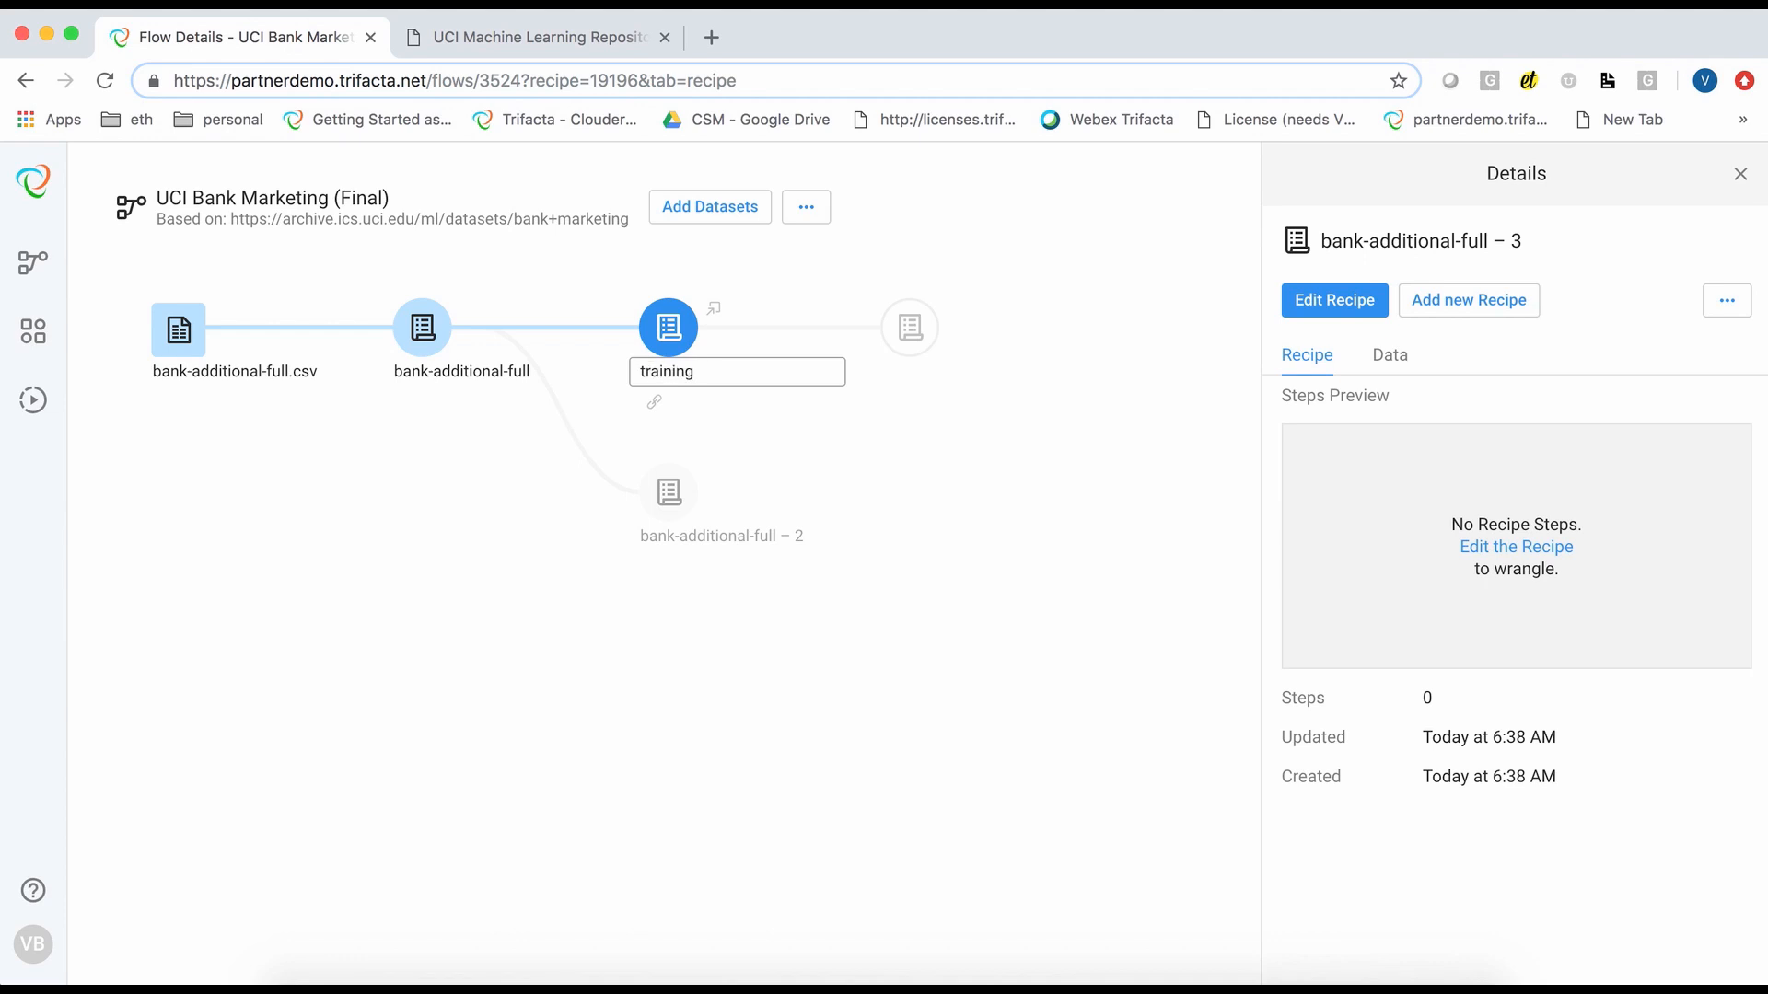
pyautogui.press('Return')
# Rename the bank-additional-full – 2 recipe as test
pyautogui.click(689, 541)
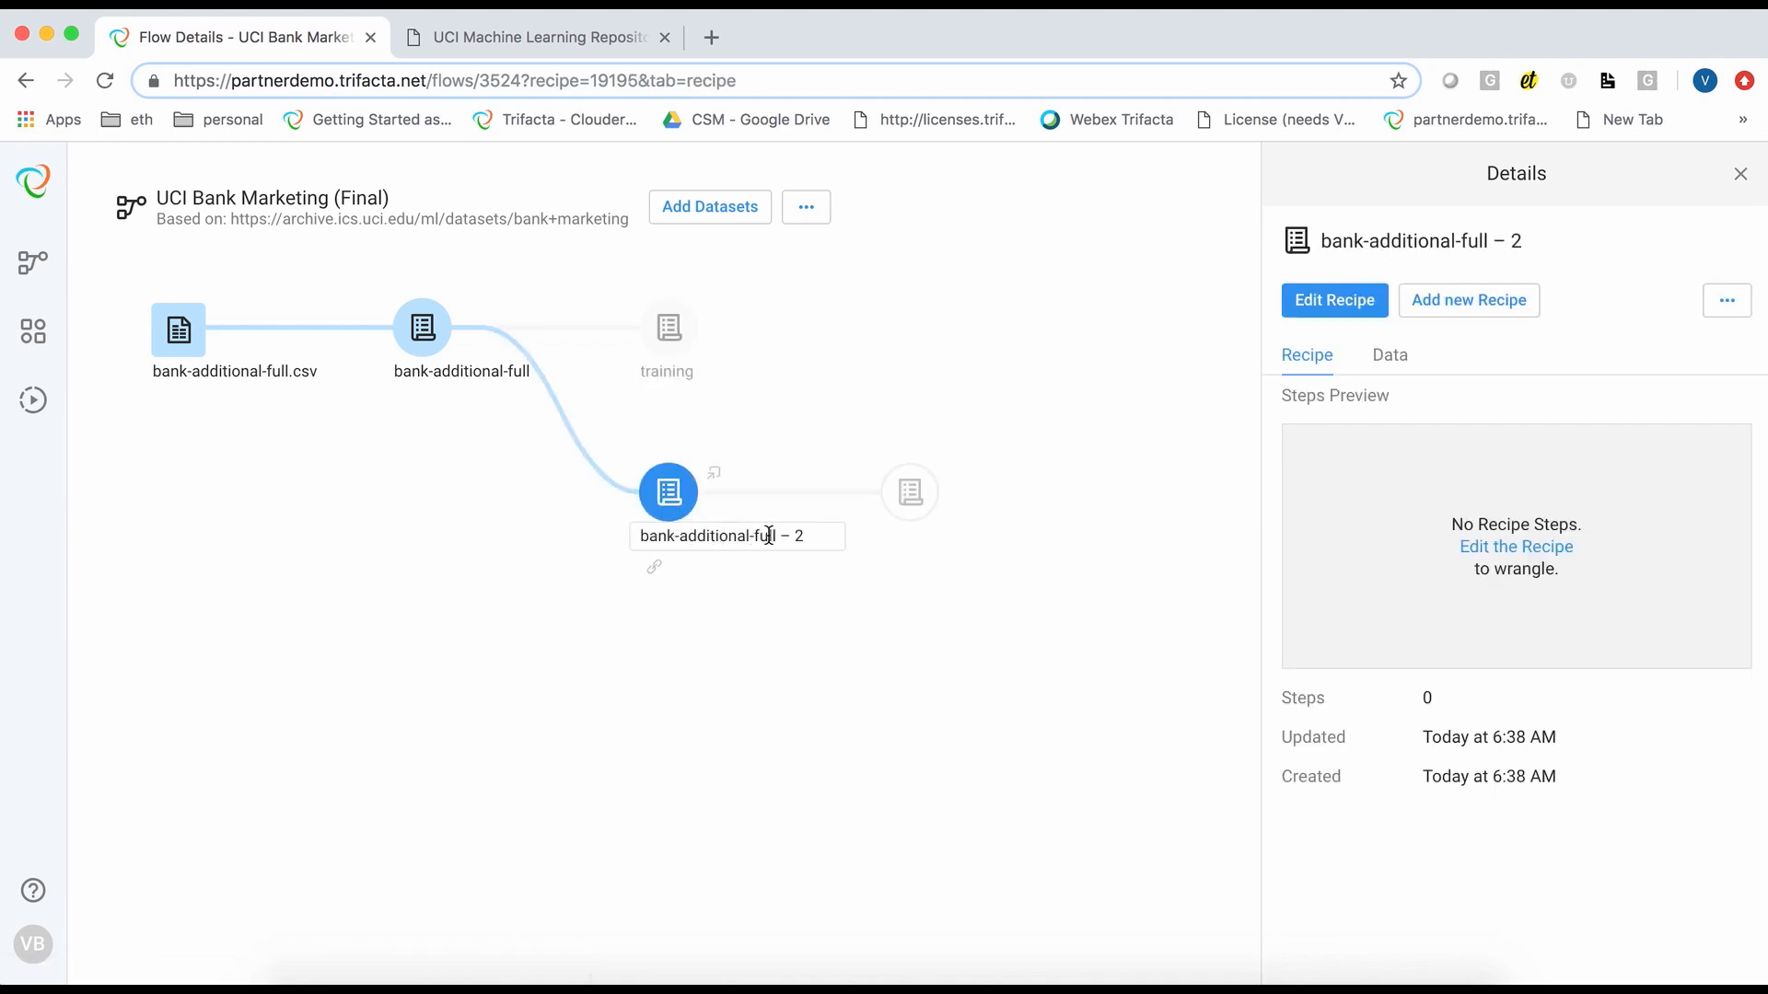
pyautogui.moveTo(804, 535); pyautogui.dragTo(632, 535)
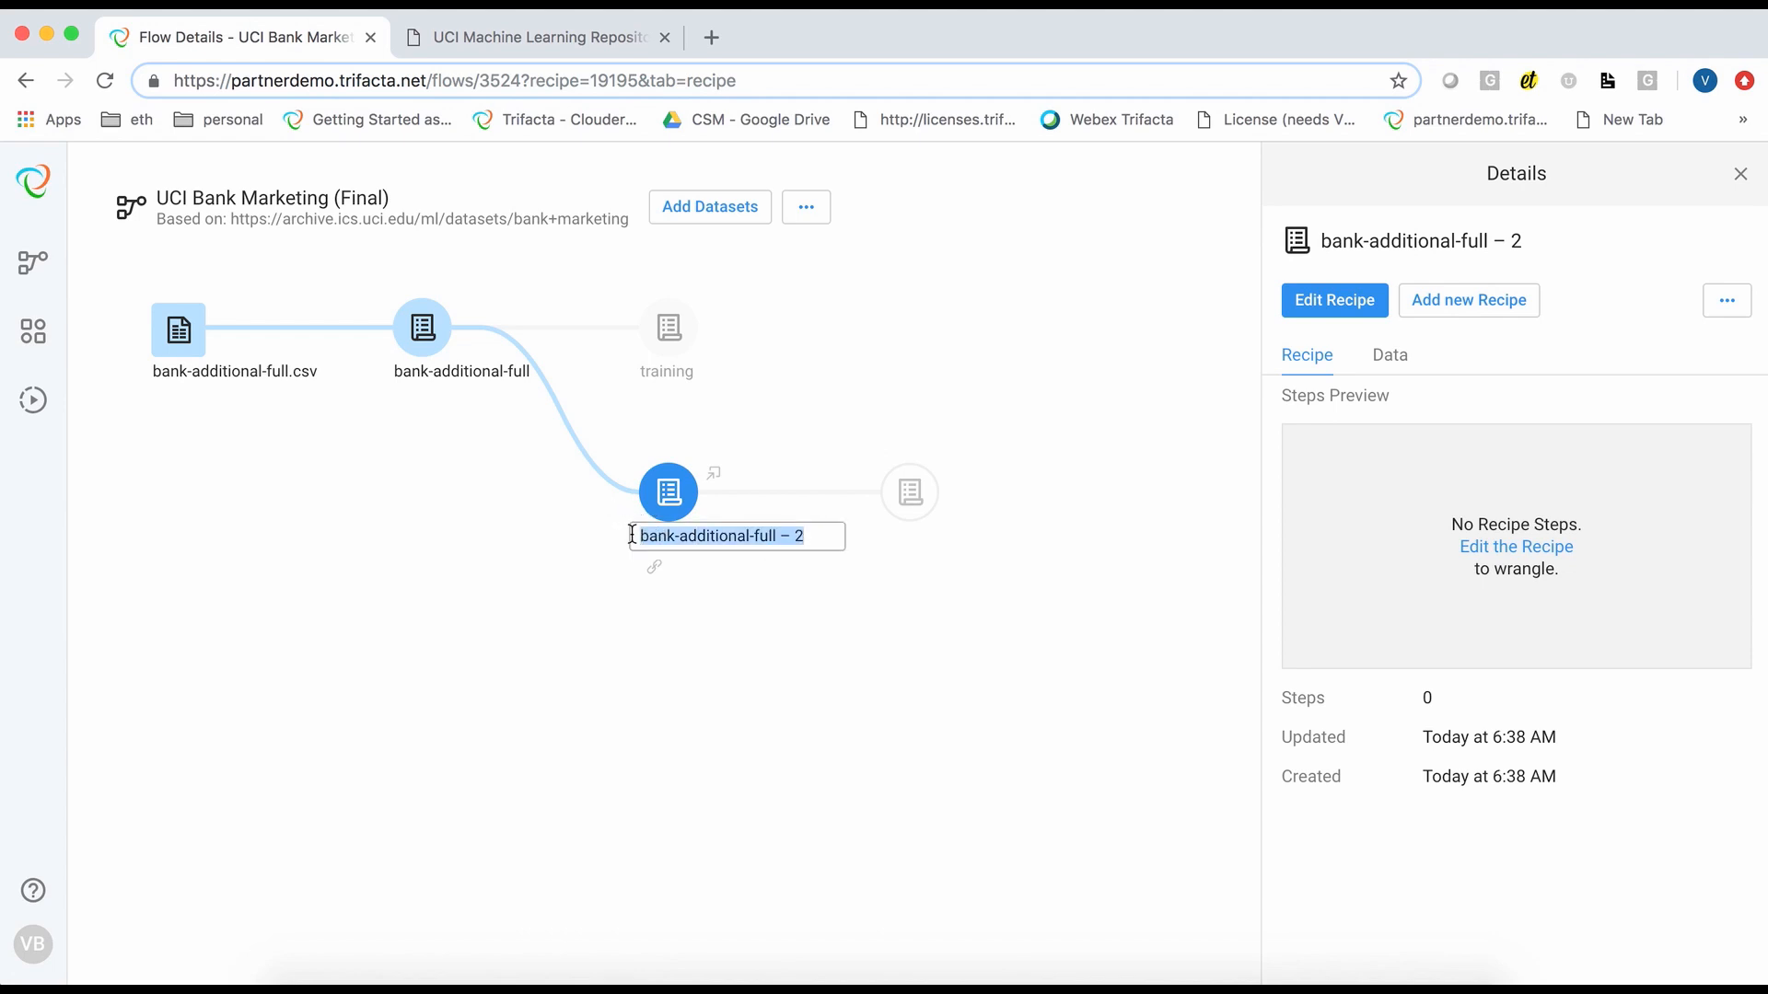
pyautogui.write('test')
pyautogui.press('Return')
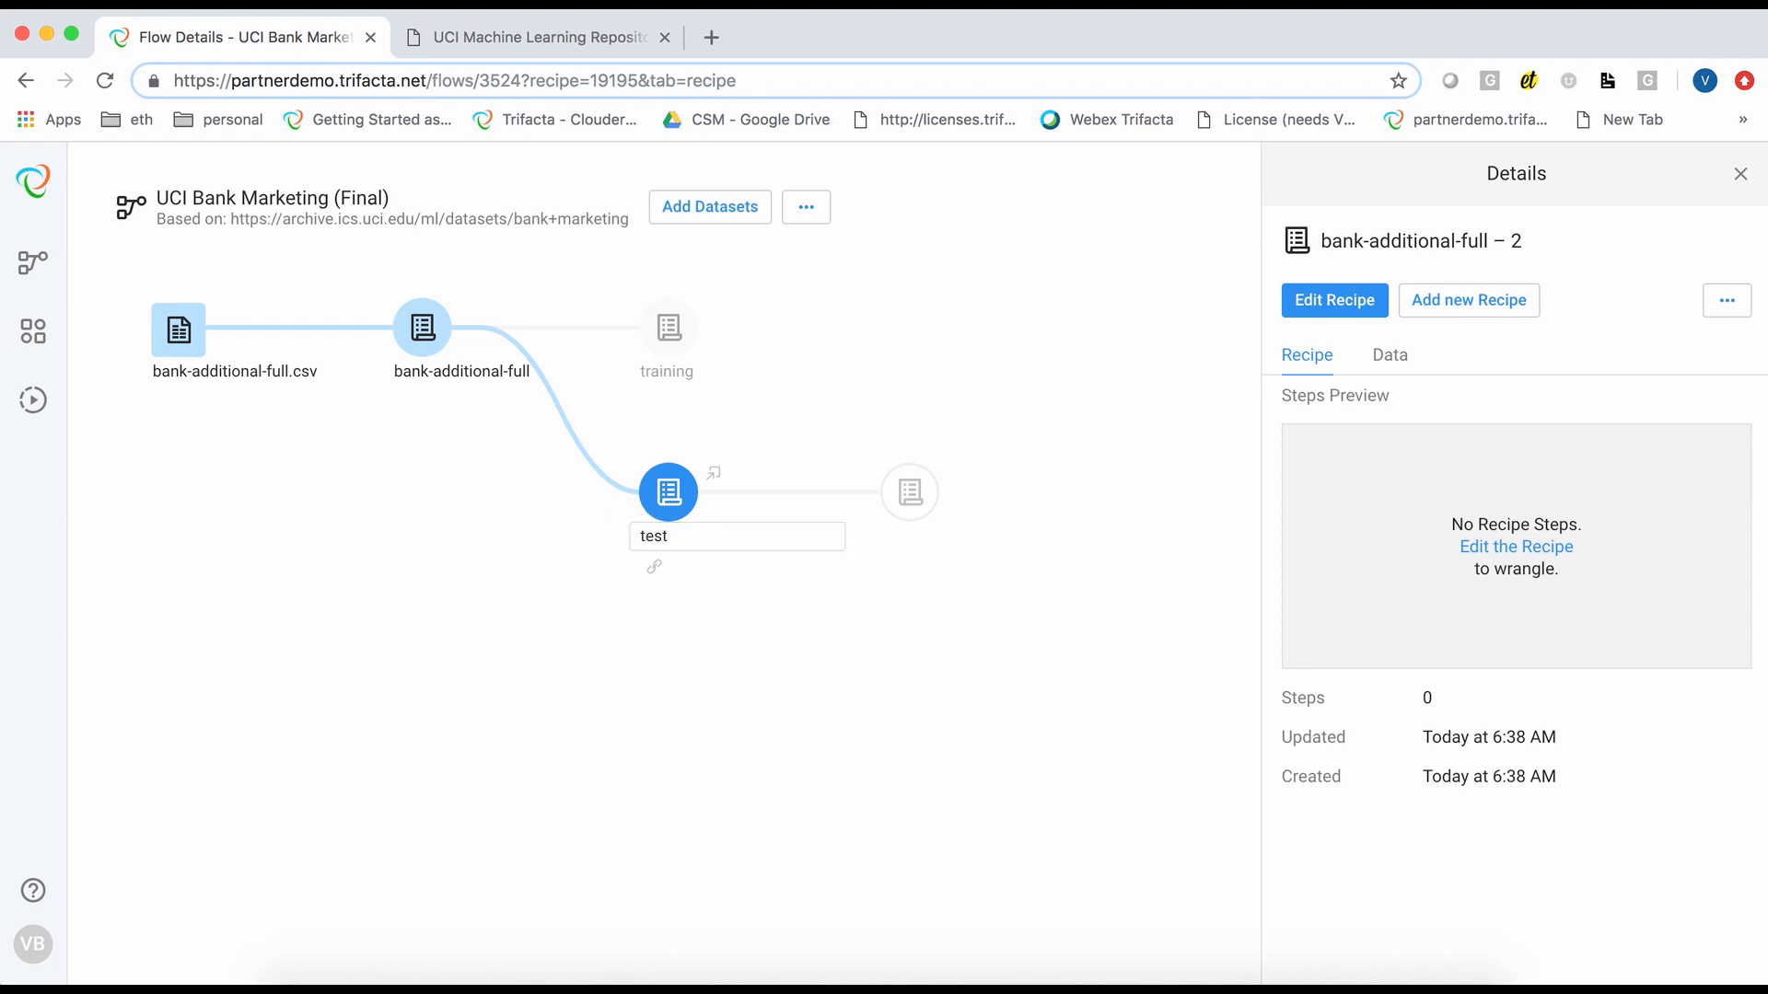
# Open the training recipe for editing and add a step keeping only rows where dataset is 'training'
pyautogui.click(672, 333)
pyautogui.click(1319, 307)
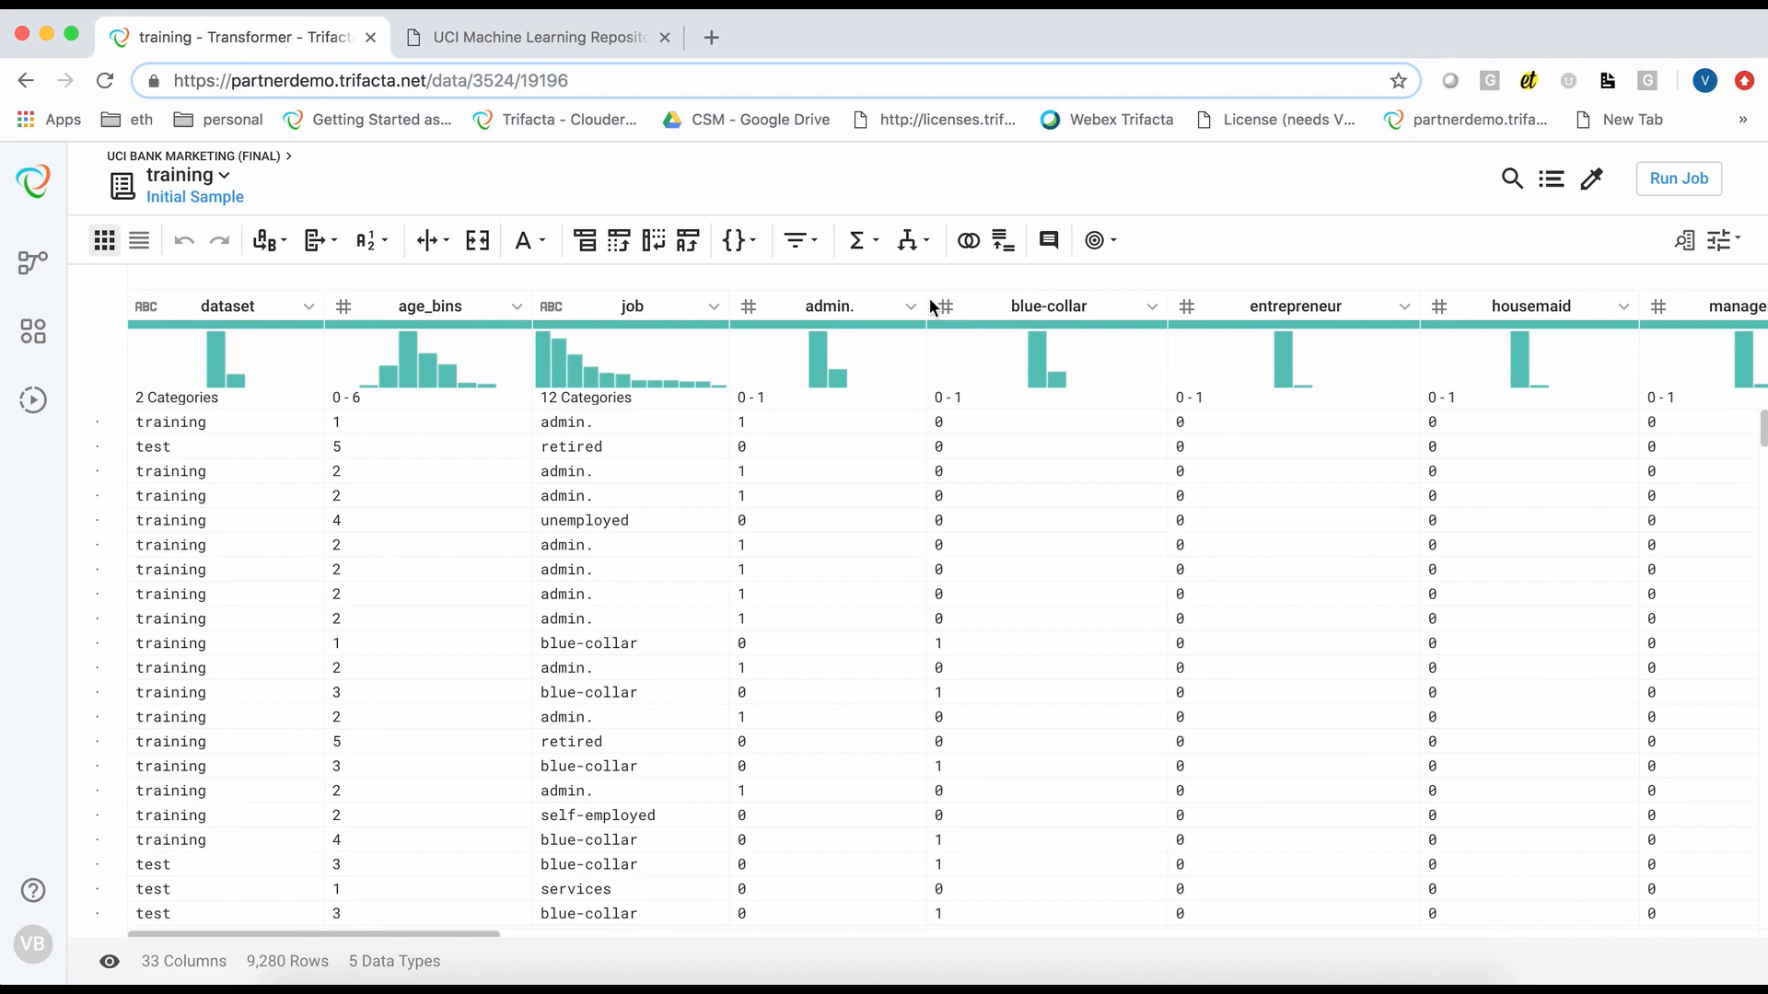
pyautogui.click(213, 363)
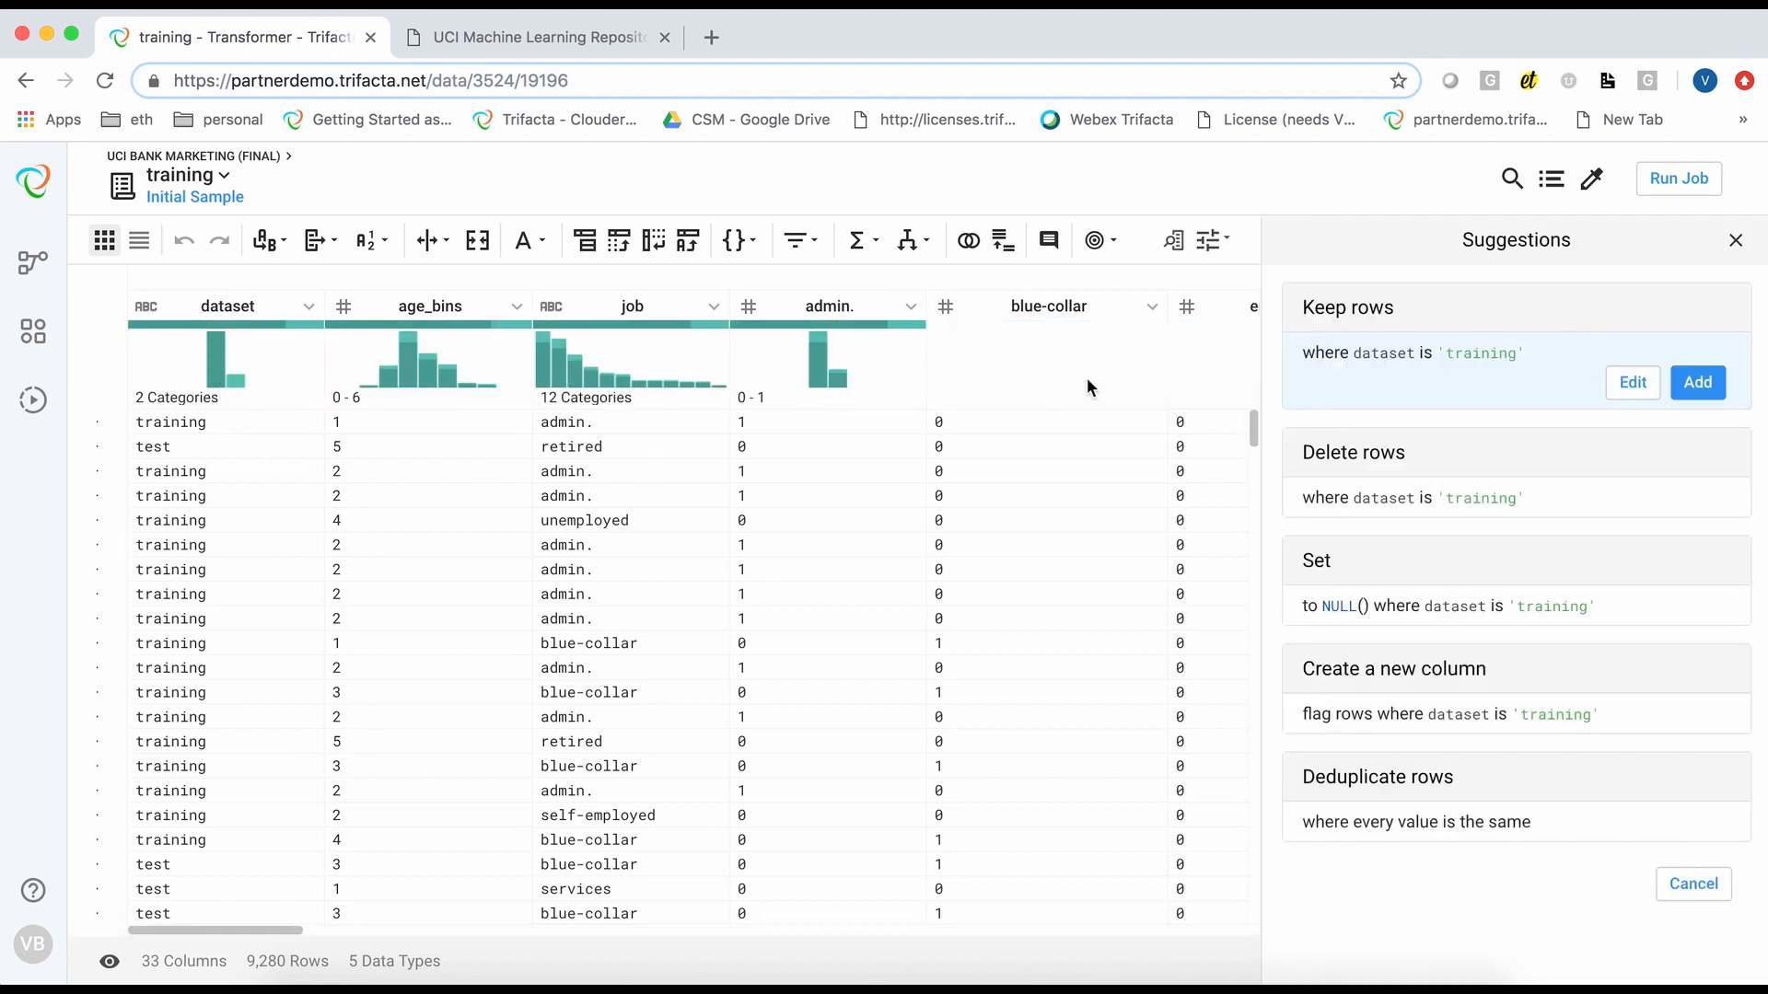
pyautogui.click(1681, 394)
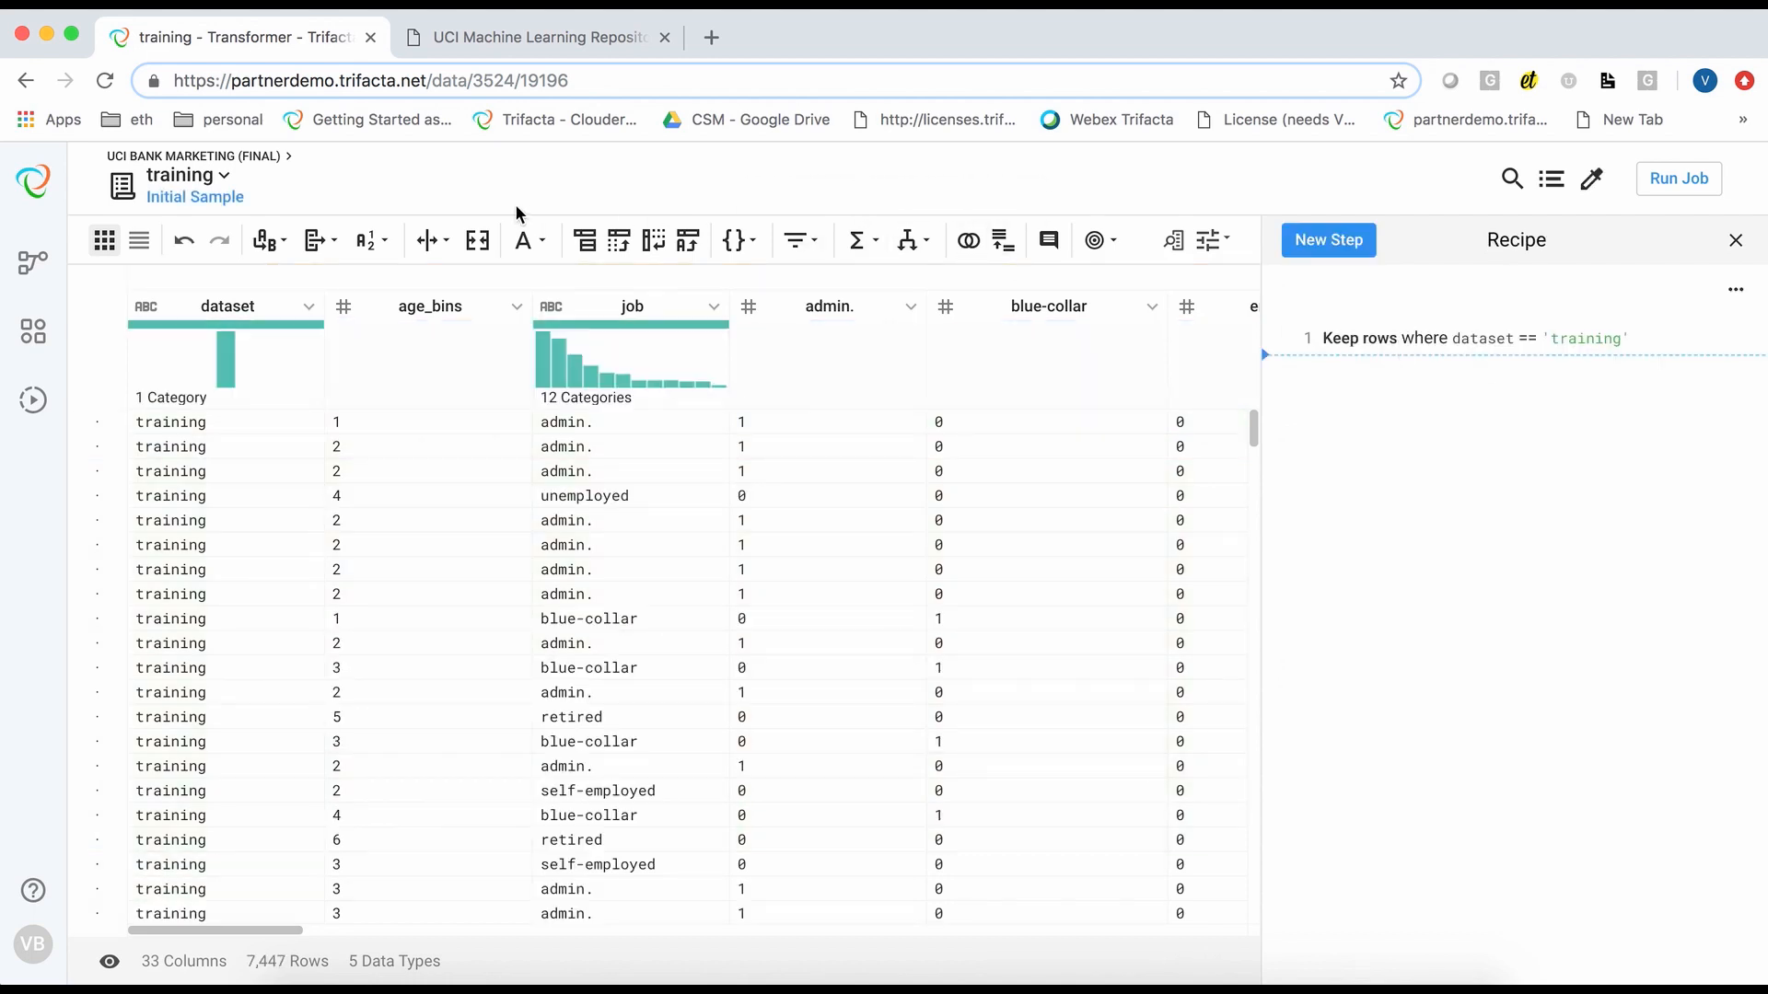
# Switch to the test recipe and add a step keeping only rows where dataset is 'test'
pyautogui.click(222, 179)
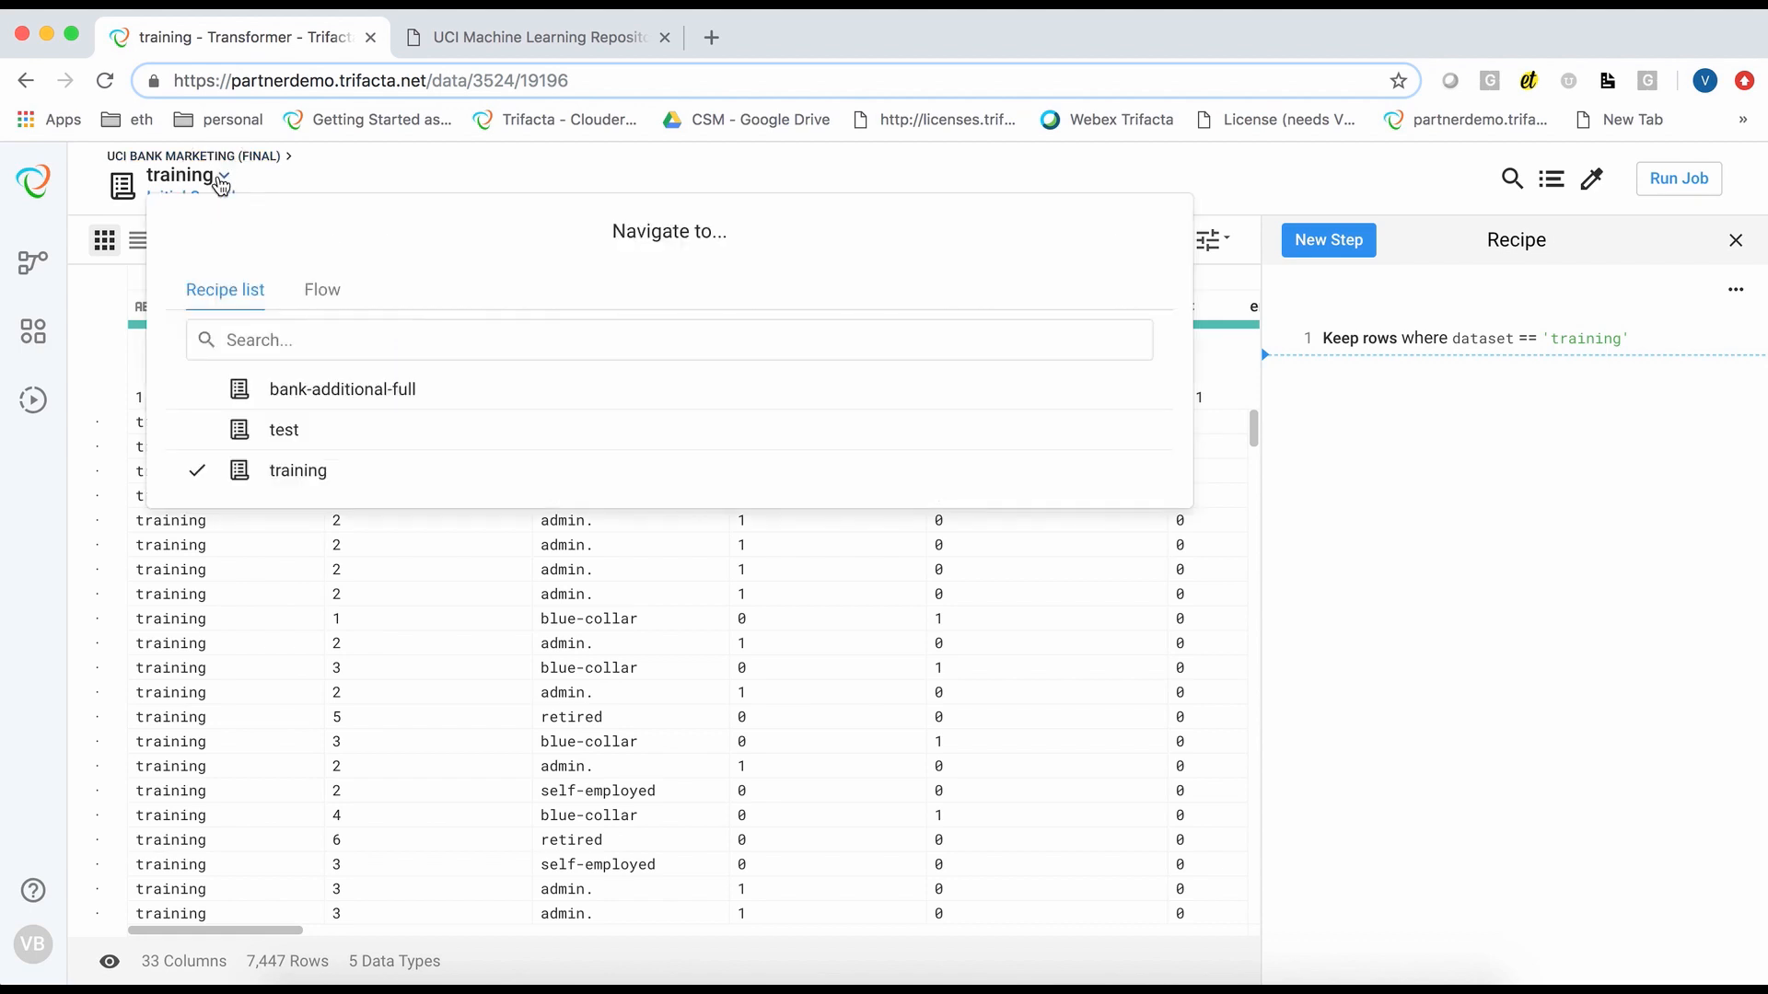
pyautogui.click(262, 432)
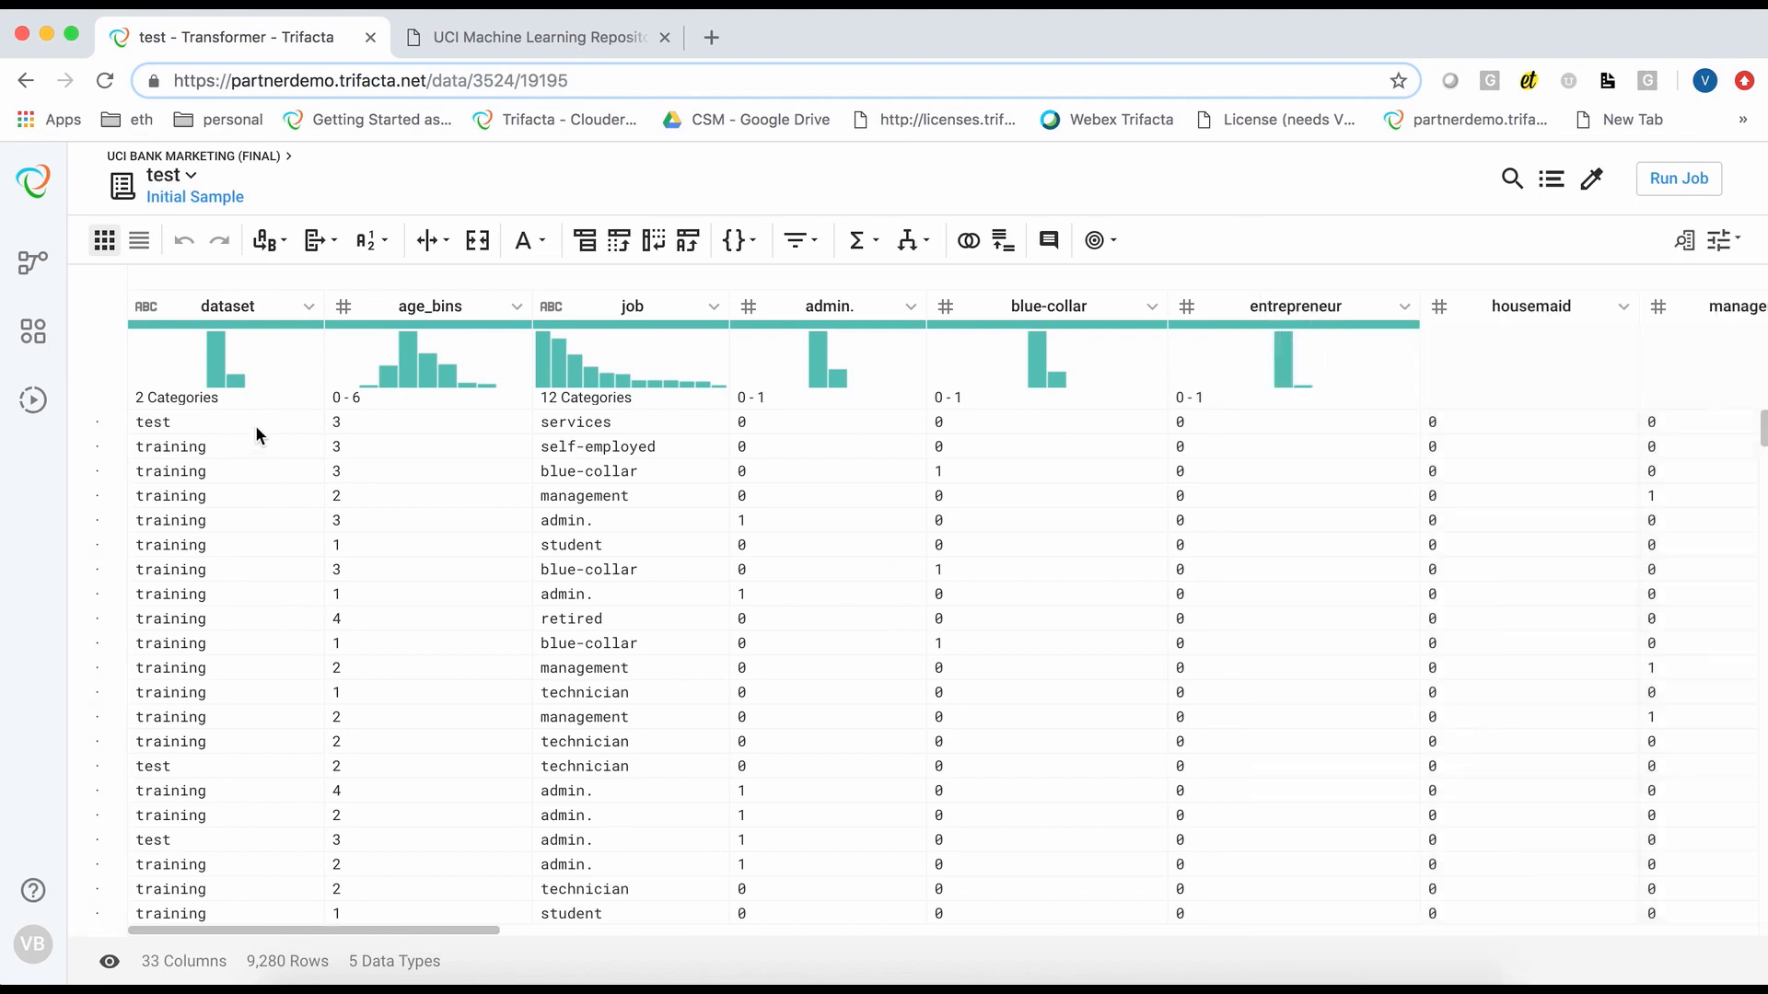
pyautogui.moveTo(234, 370)
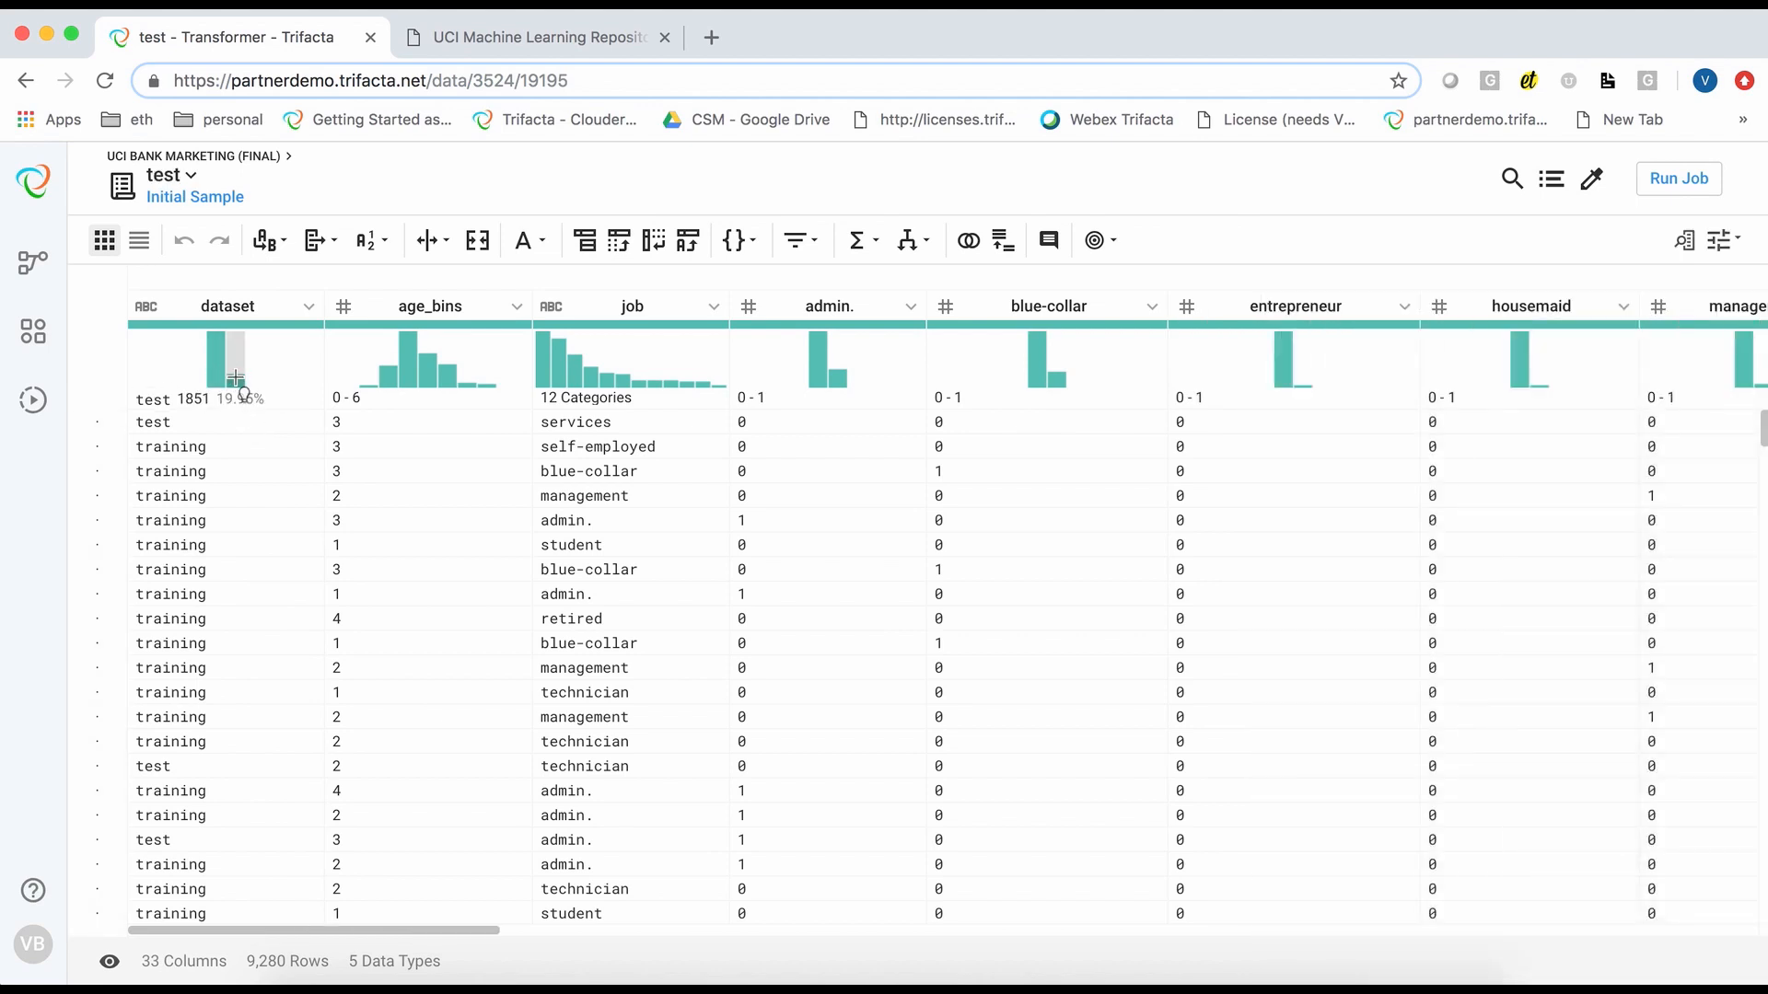
pyautogui.click(235, 378)
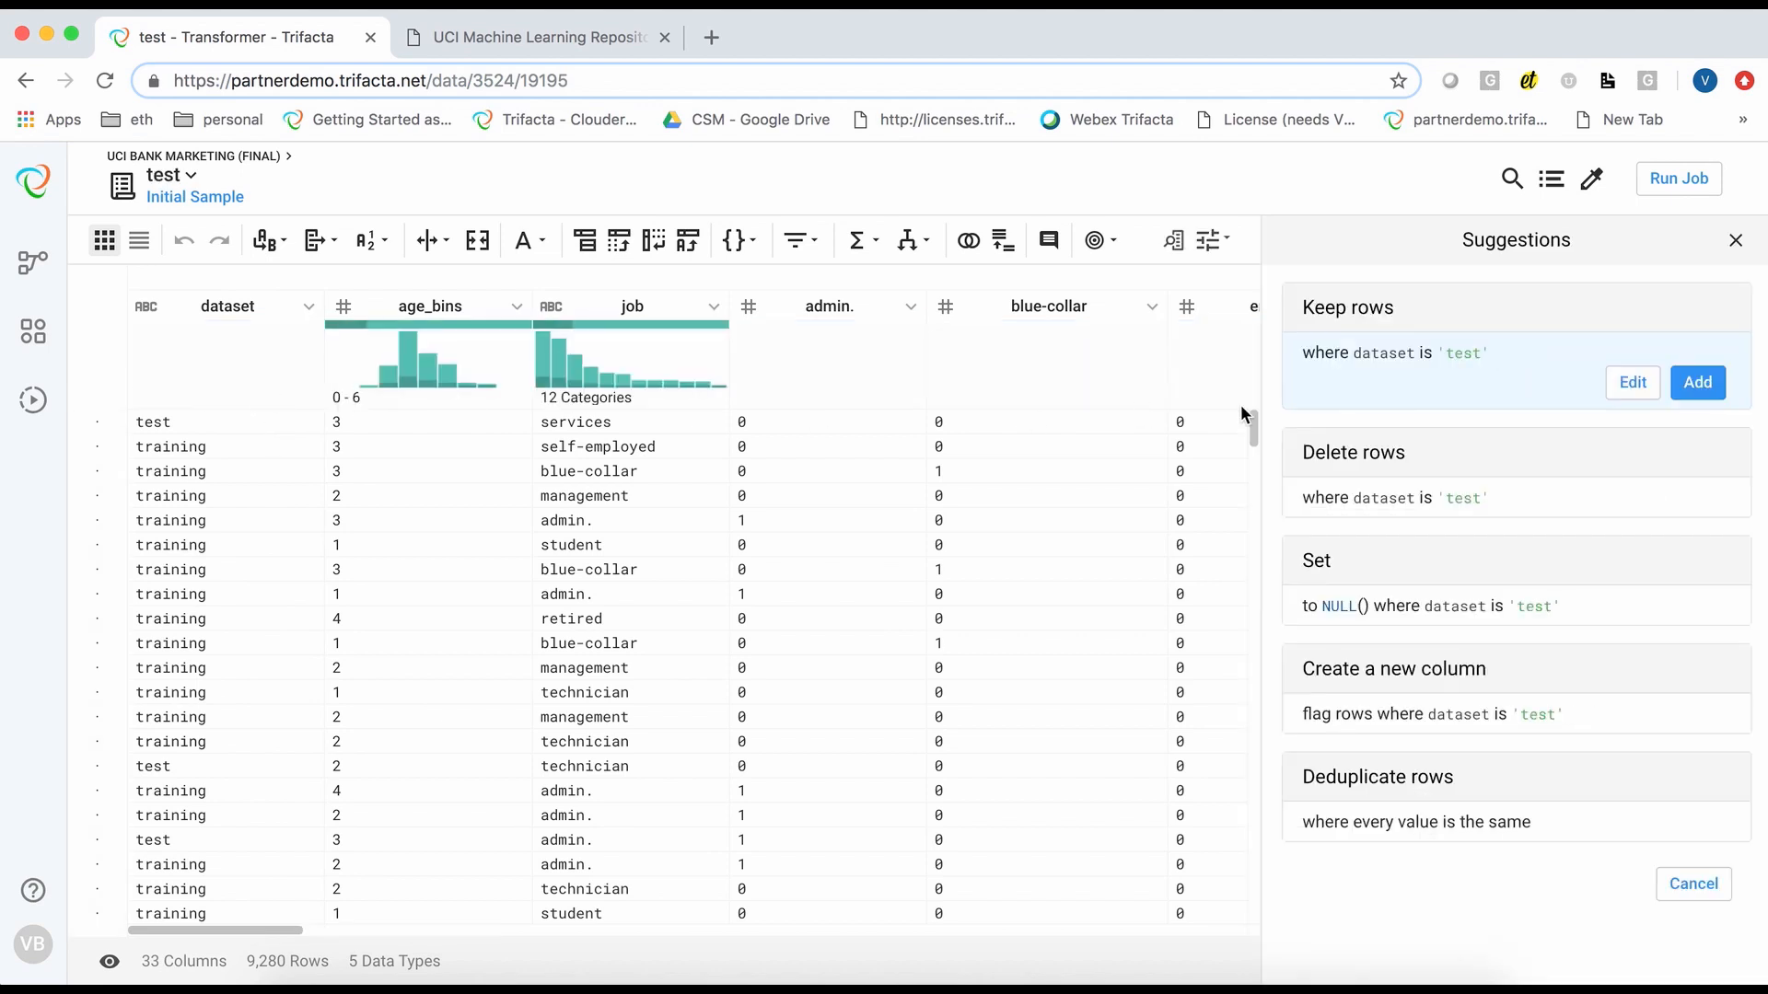
pyautogui.click(1699, 383)
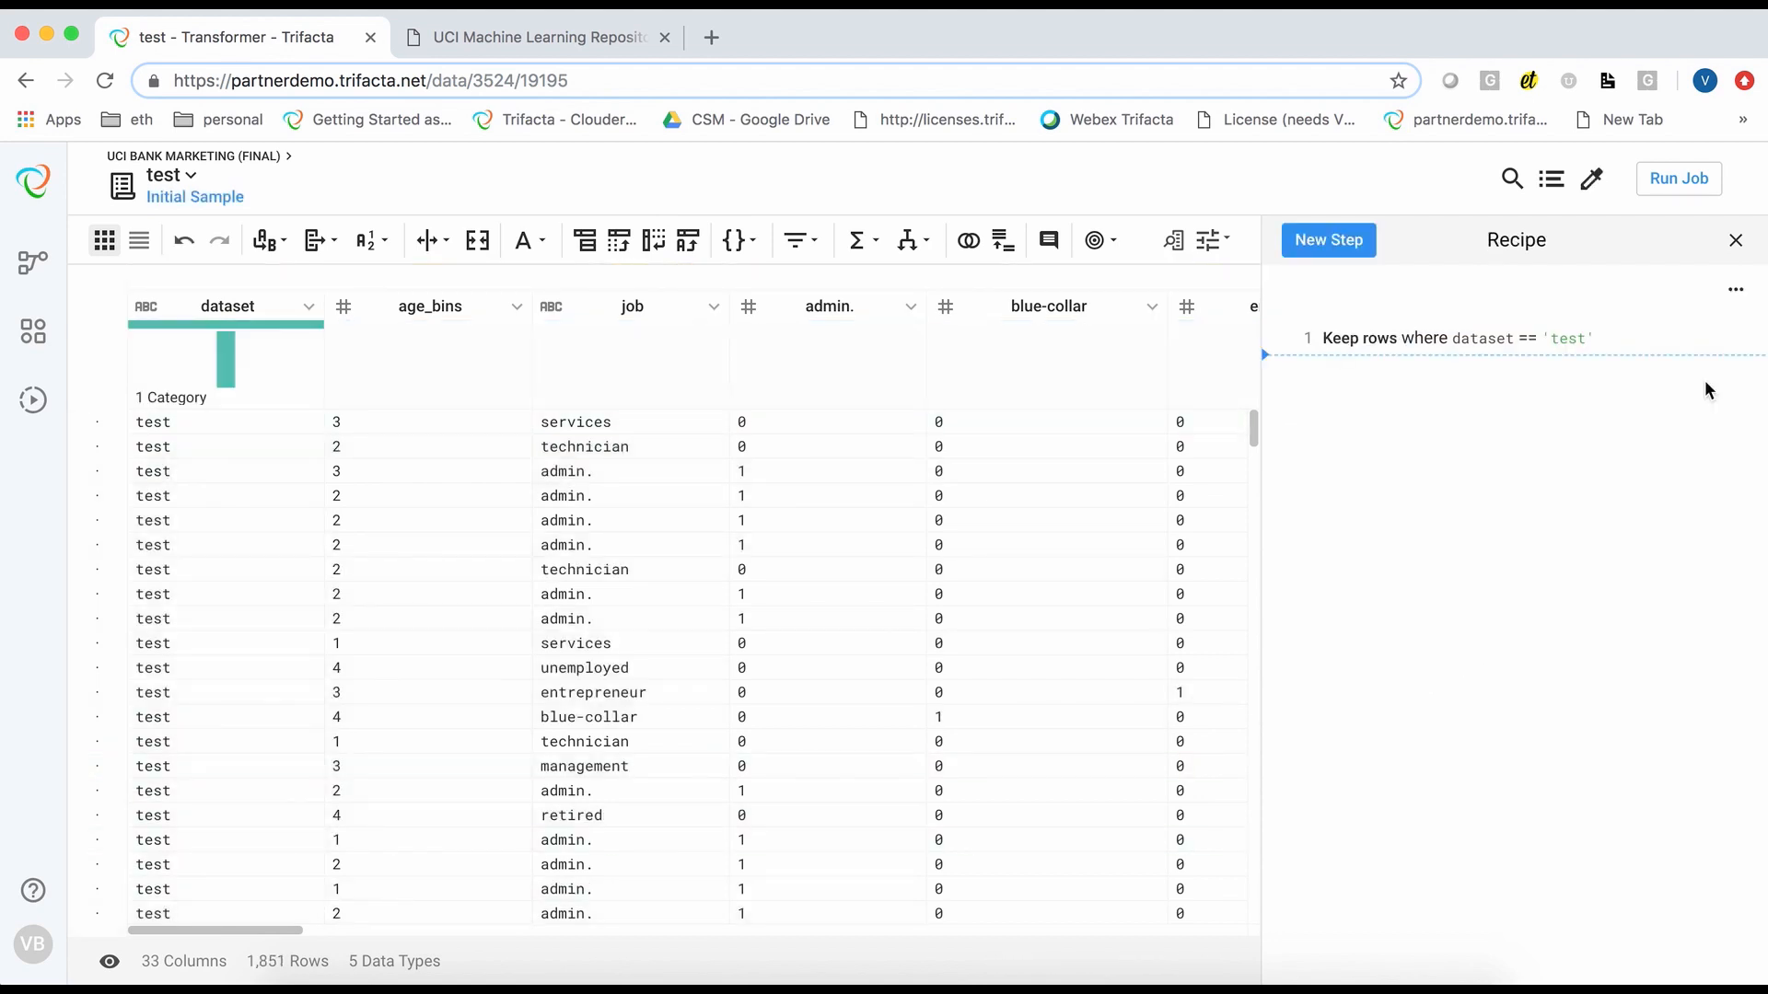
# Return to the UCI Bank Marketing (Final) flow and open the job run settings for the training recipe's output
pyautogui.click(264, 163)
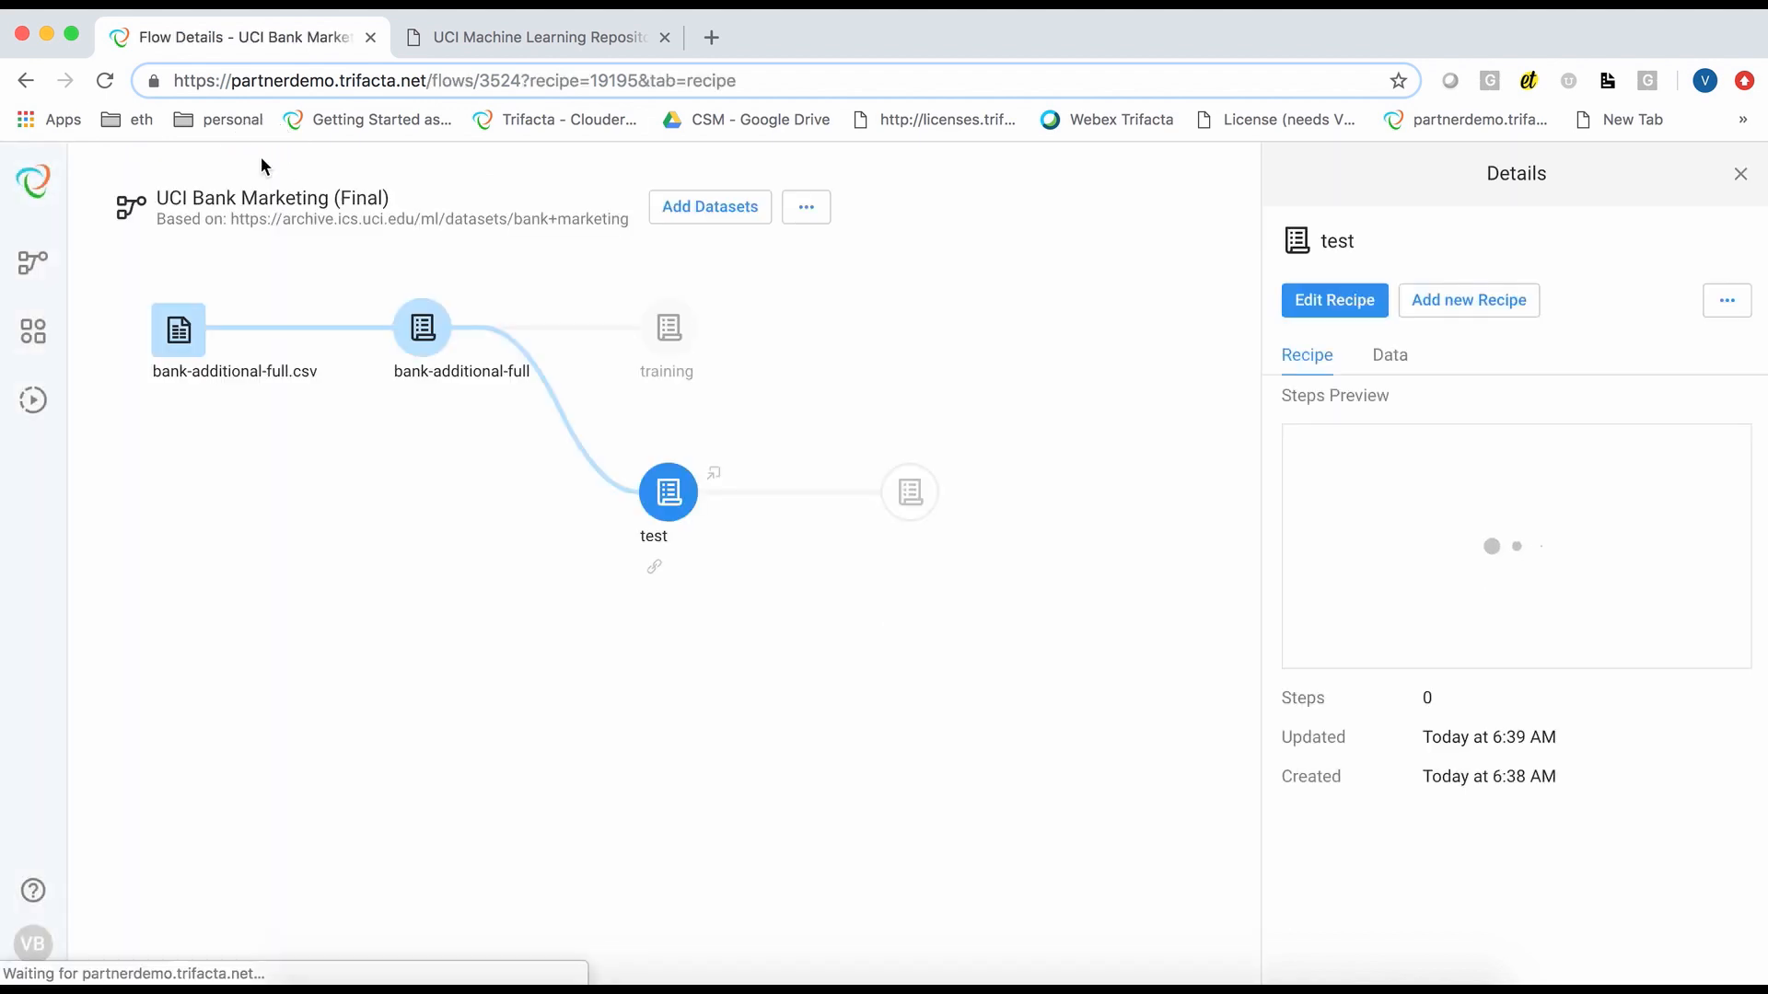
pyautogui.click(689, 337)
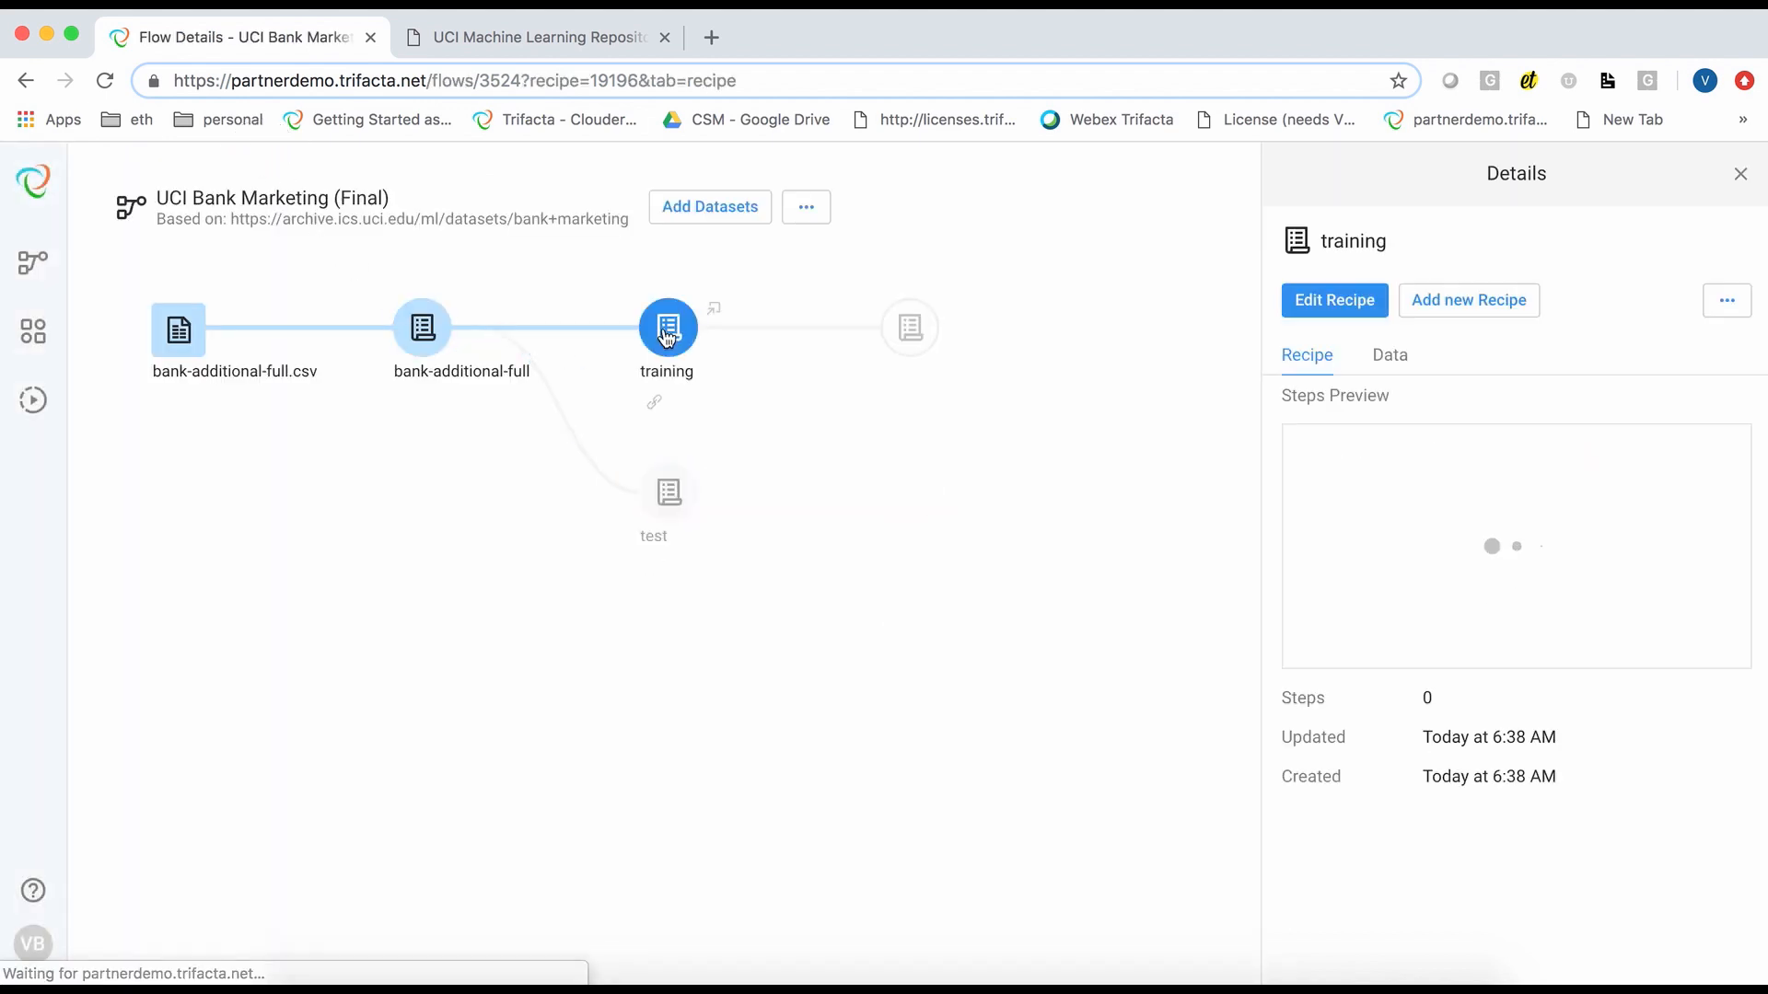
pyautogui.click(717, 315)
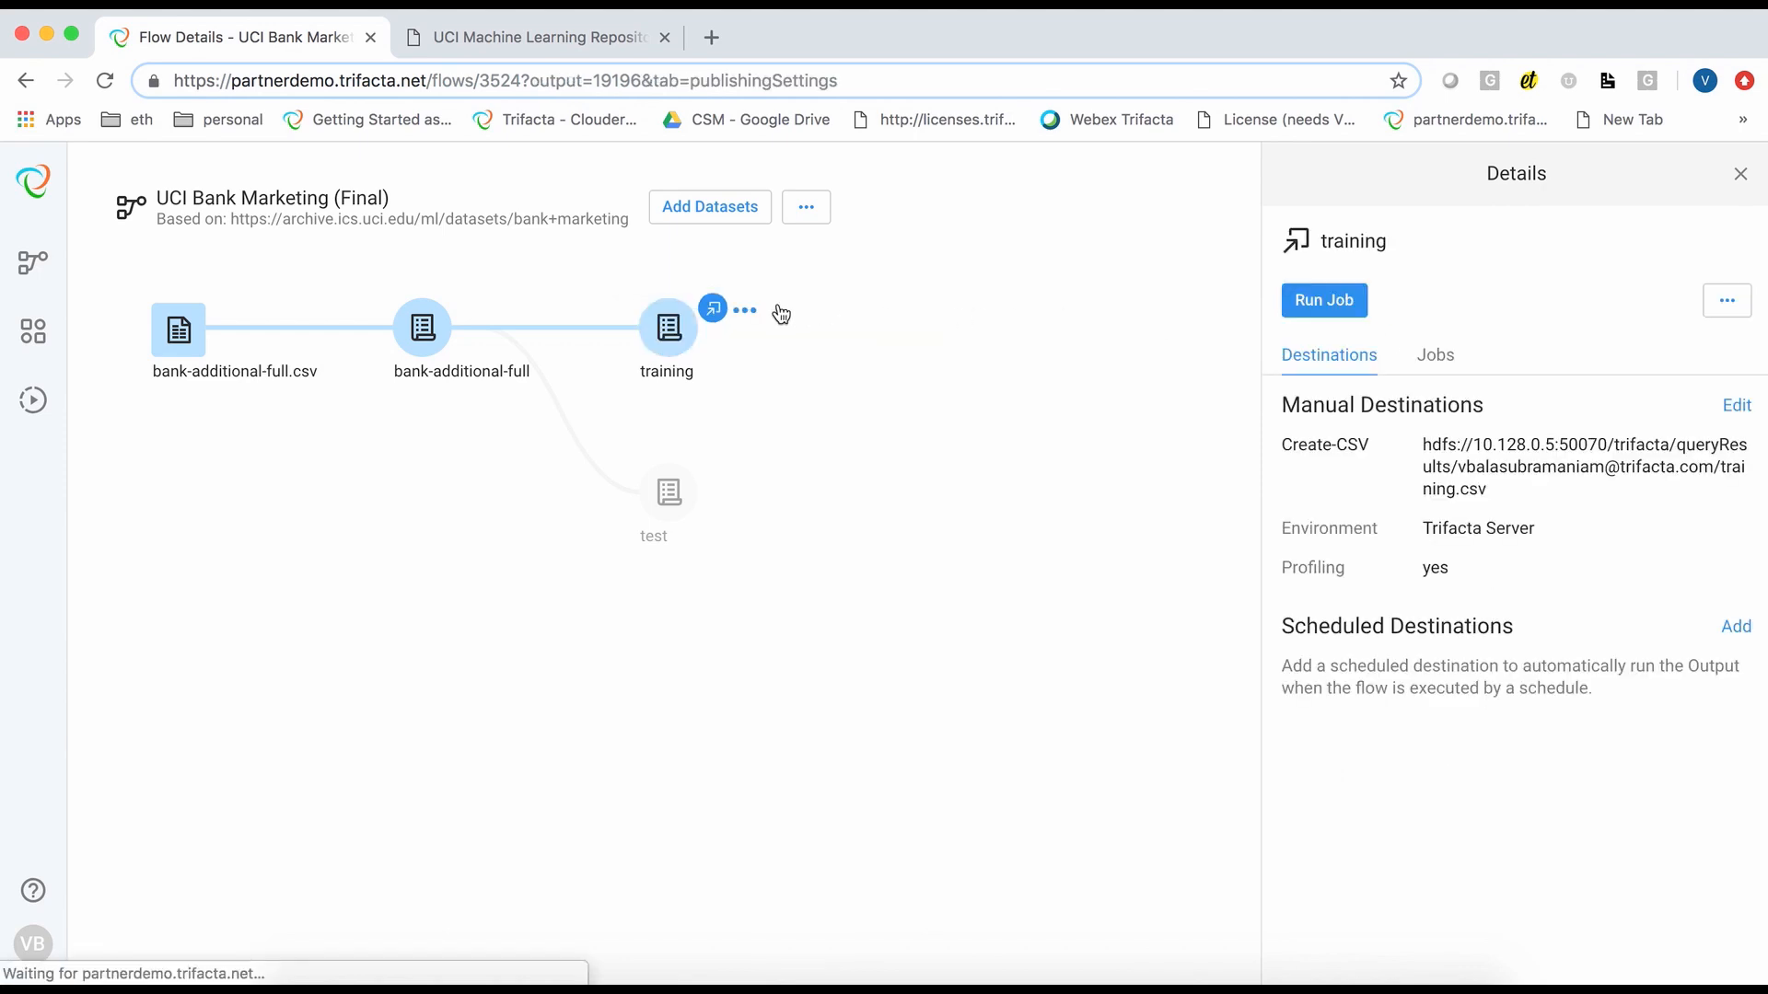
pyautogui.click(1327, 302)
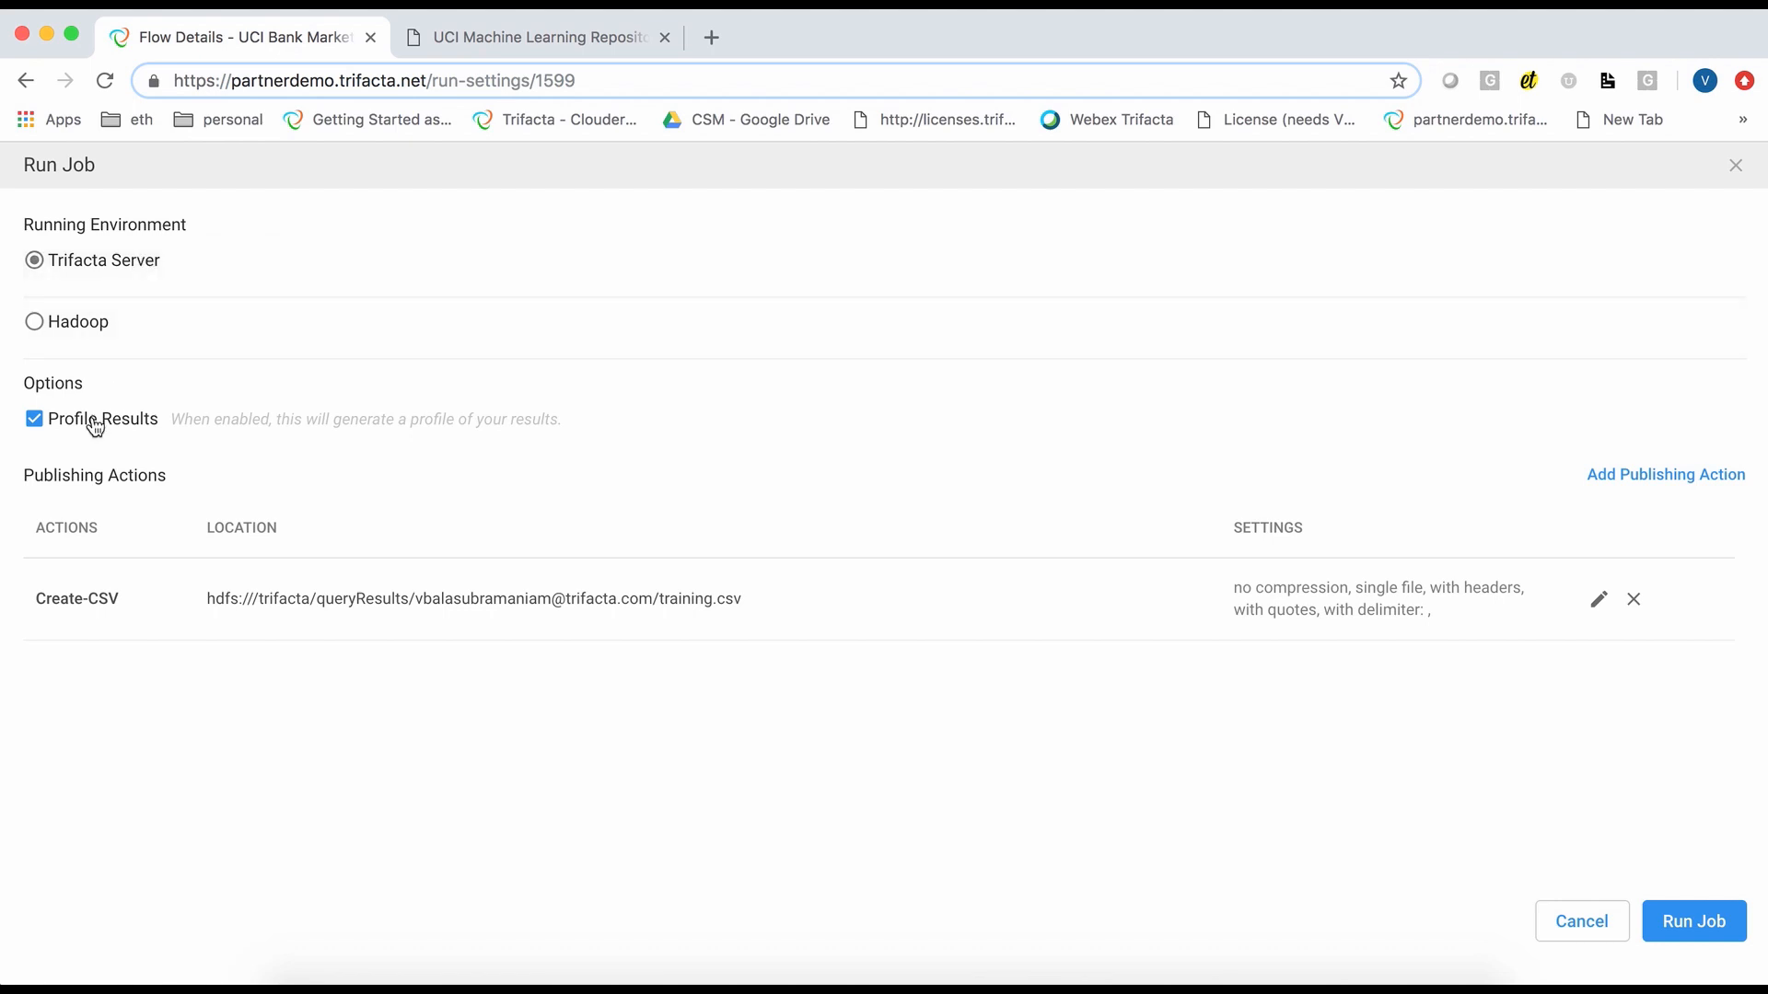
# Examine the data storage formats offered for a new publishing action on the training output, then discard the action
pyautogui.click(1633, 474)
pyautogui.click(1533, 426)
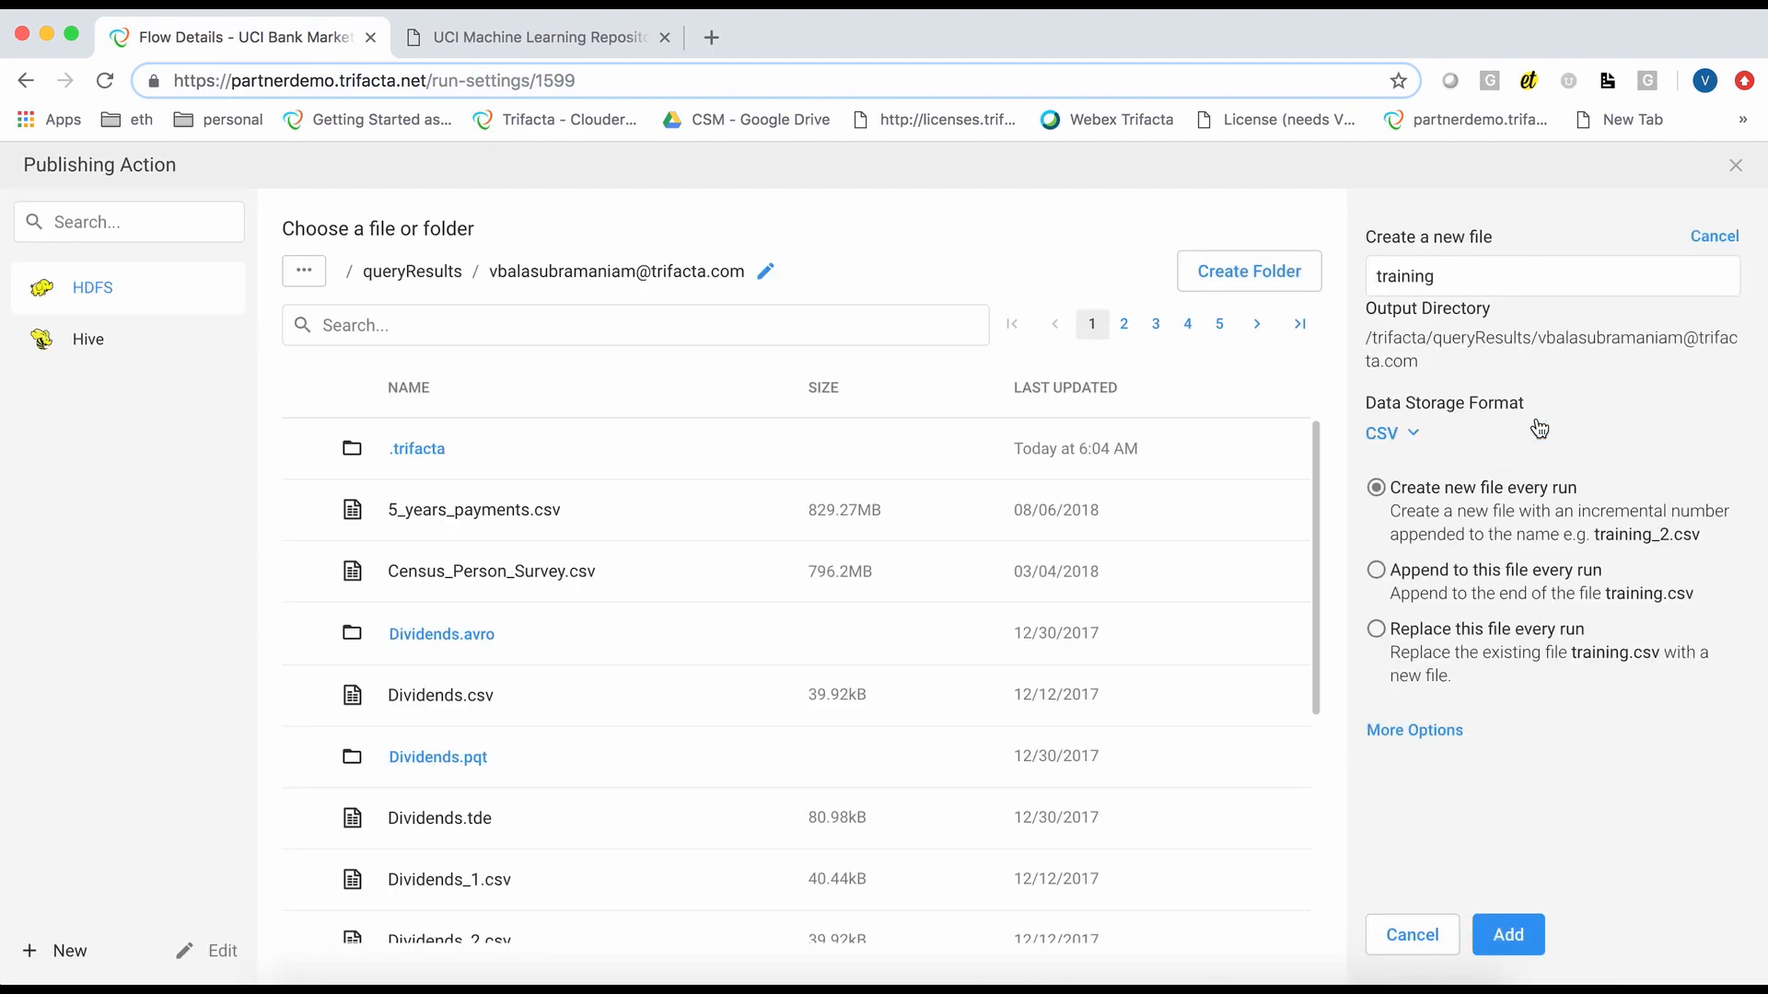
pyautogui.click(1411, 435)
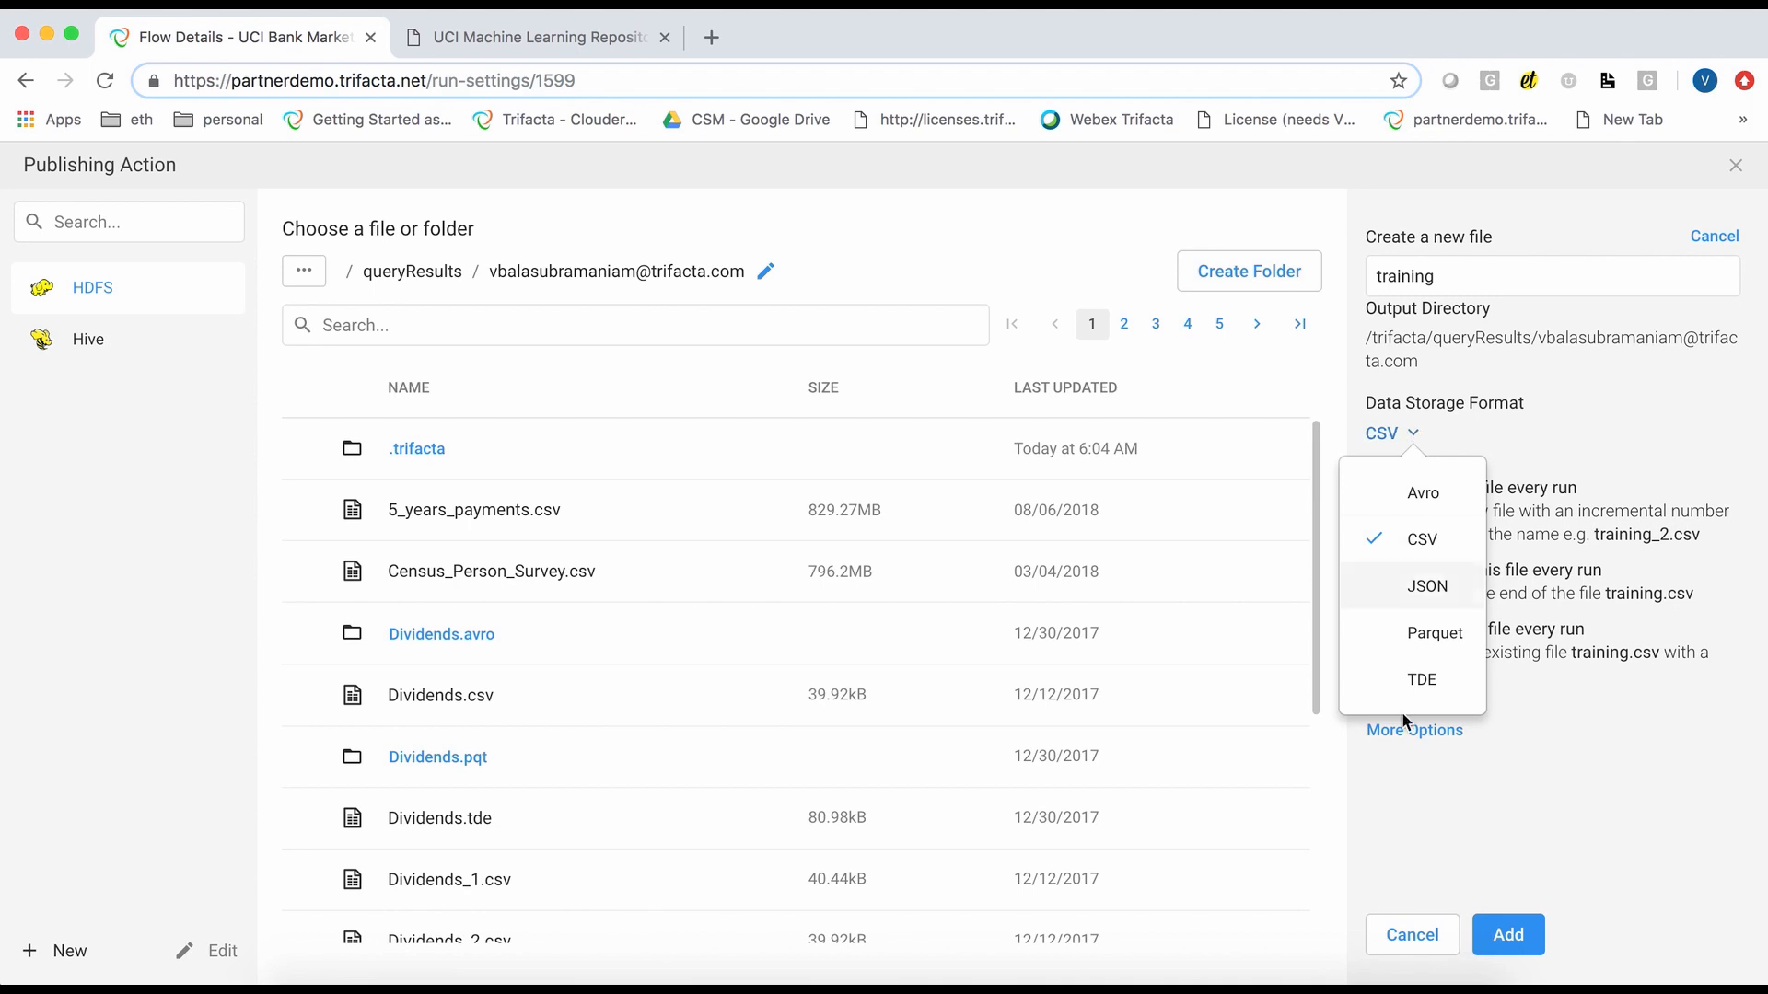
pyautogui.click(1413, 935)
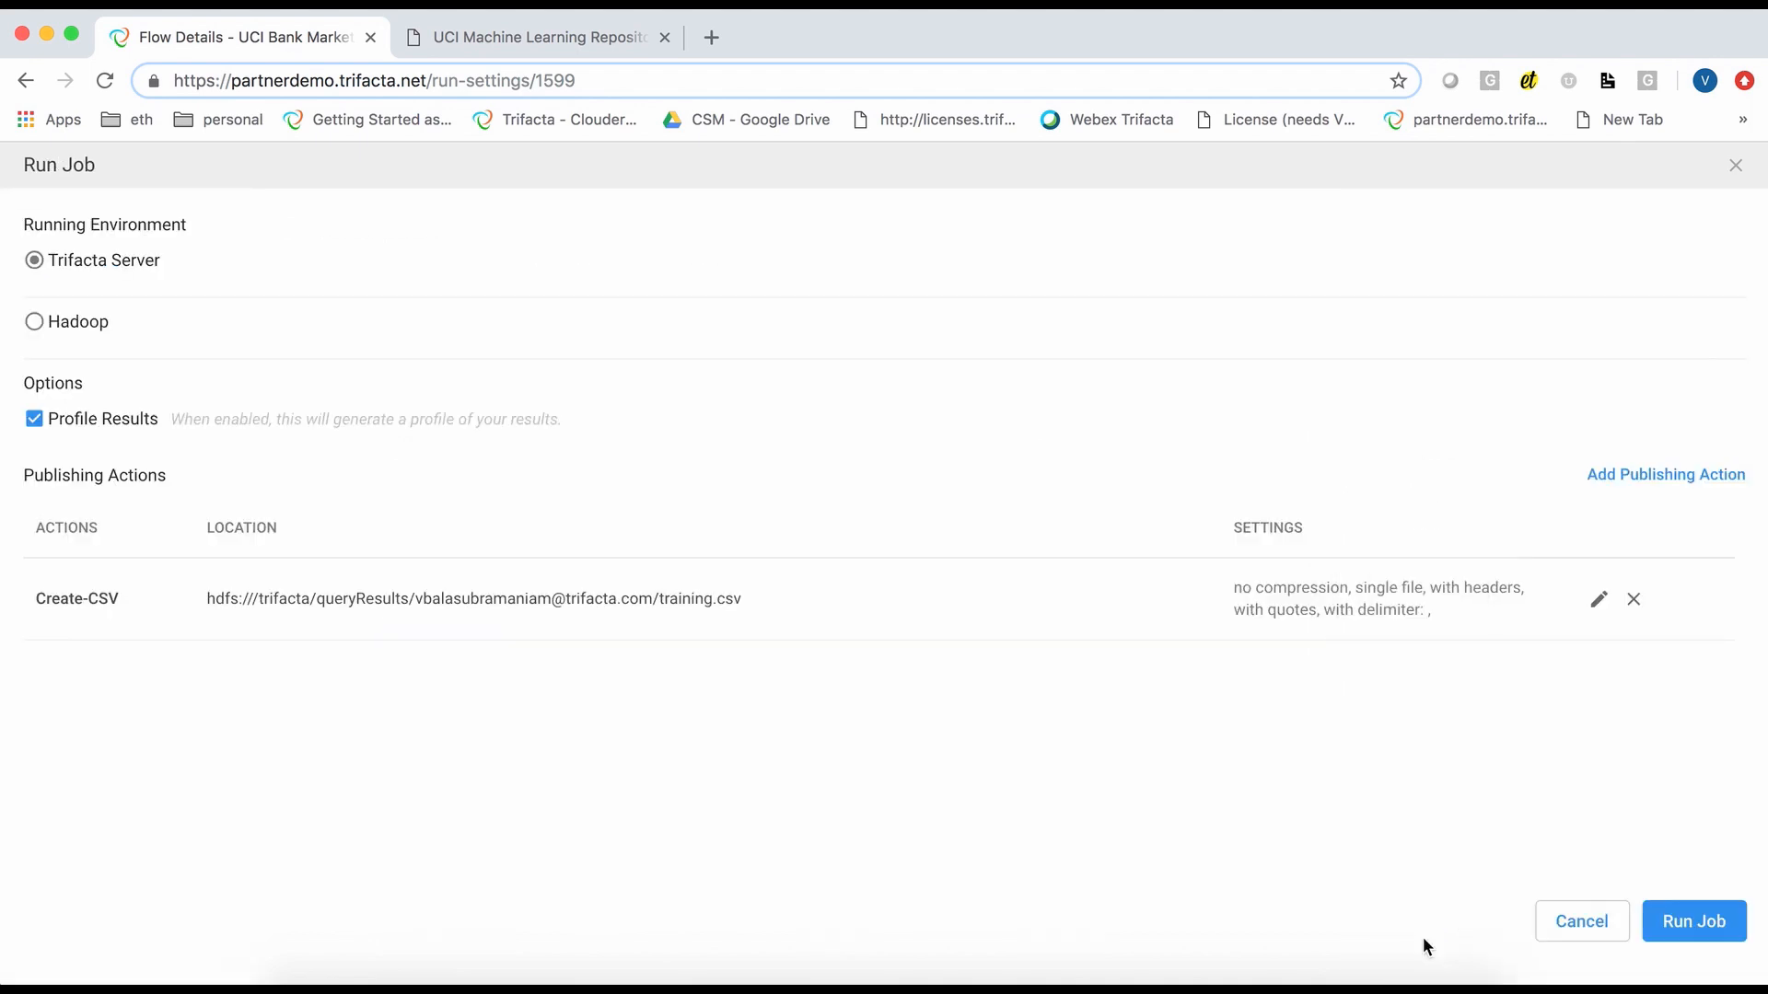
# Run the training job and examine the column profiles in its finished results
pyautogui.click(1709, 927)
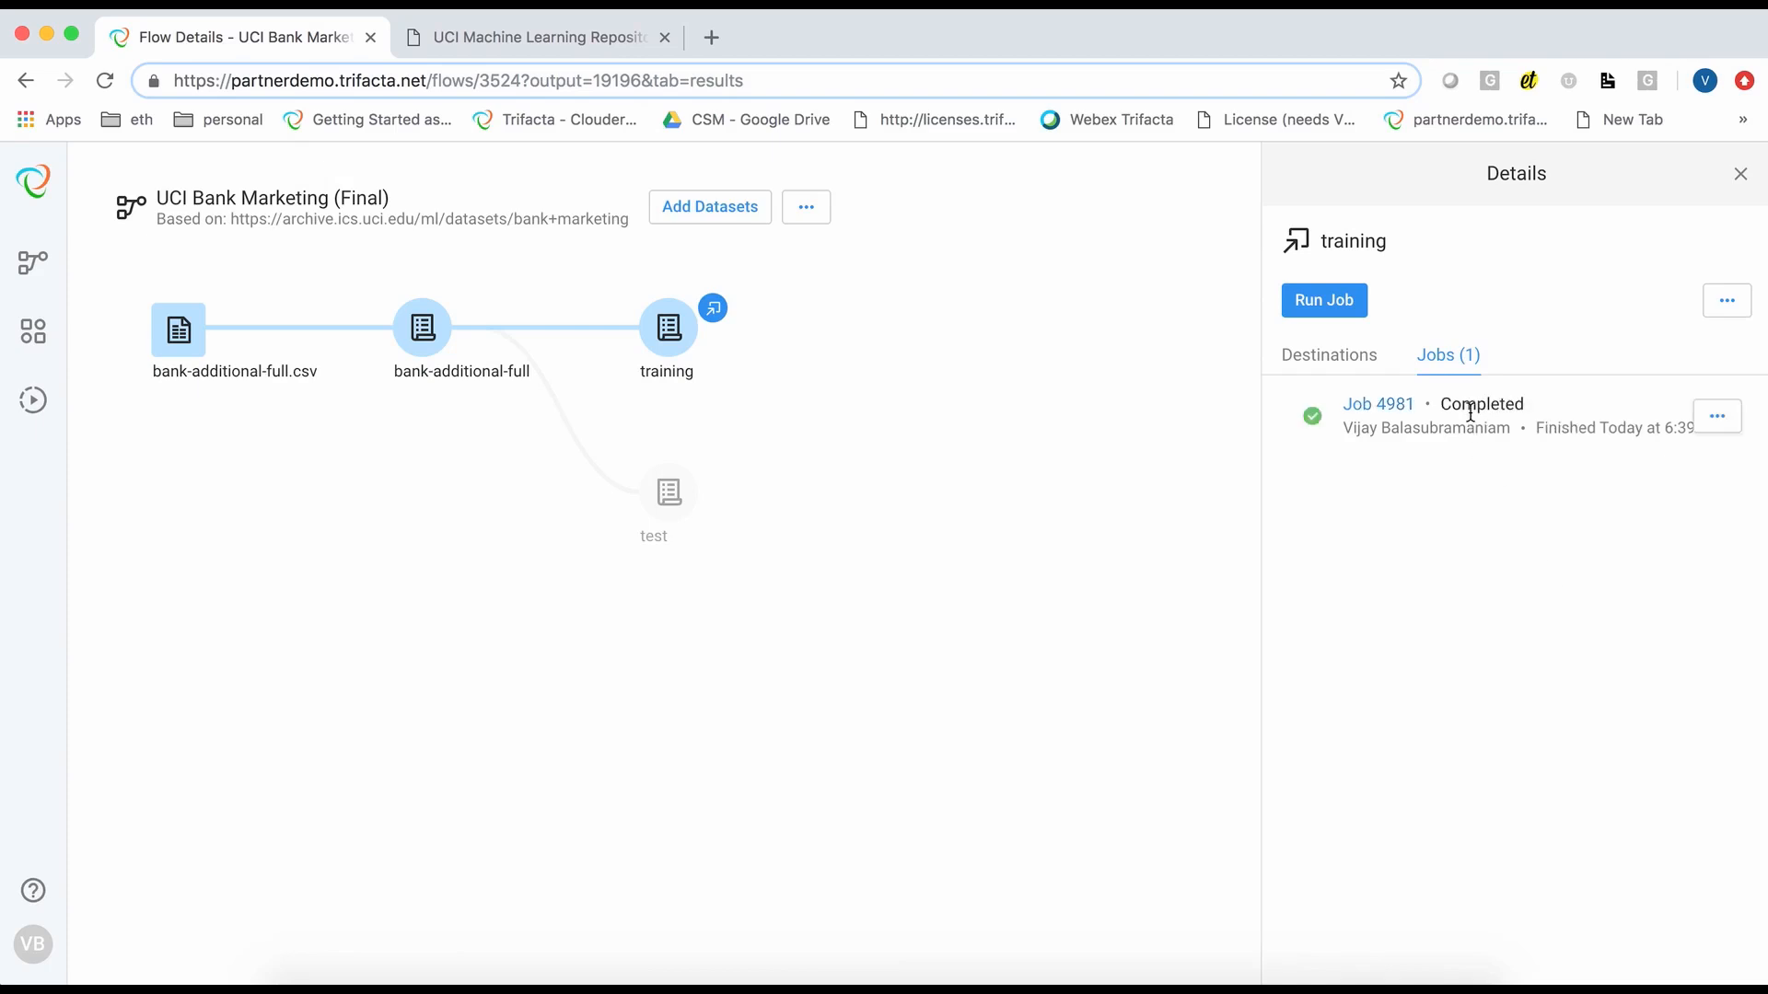
pyautogui.click(1718, 419)
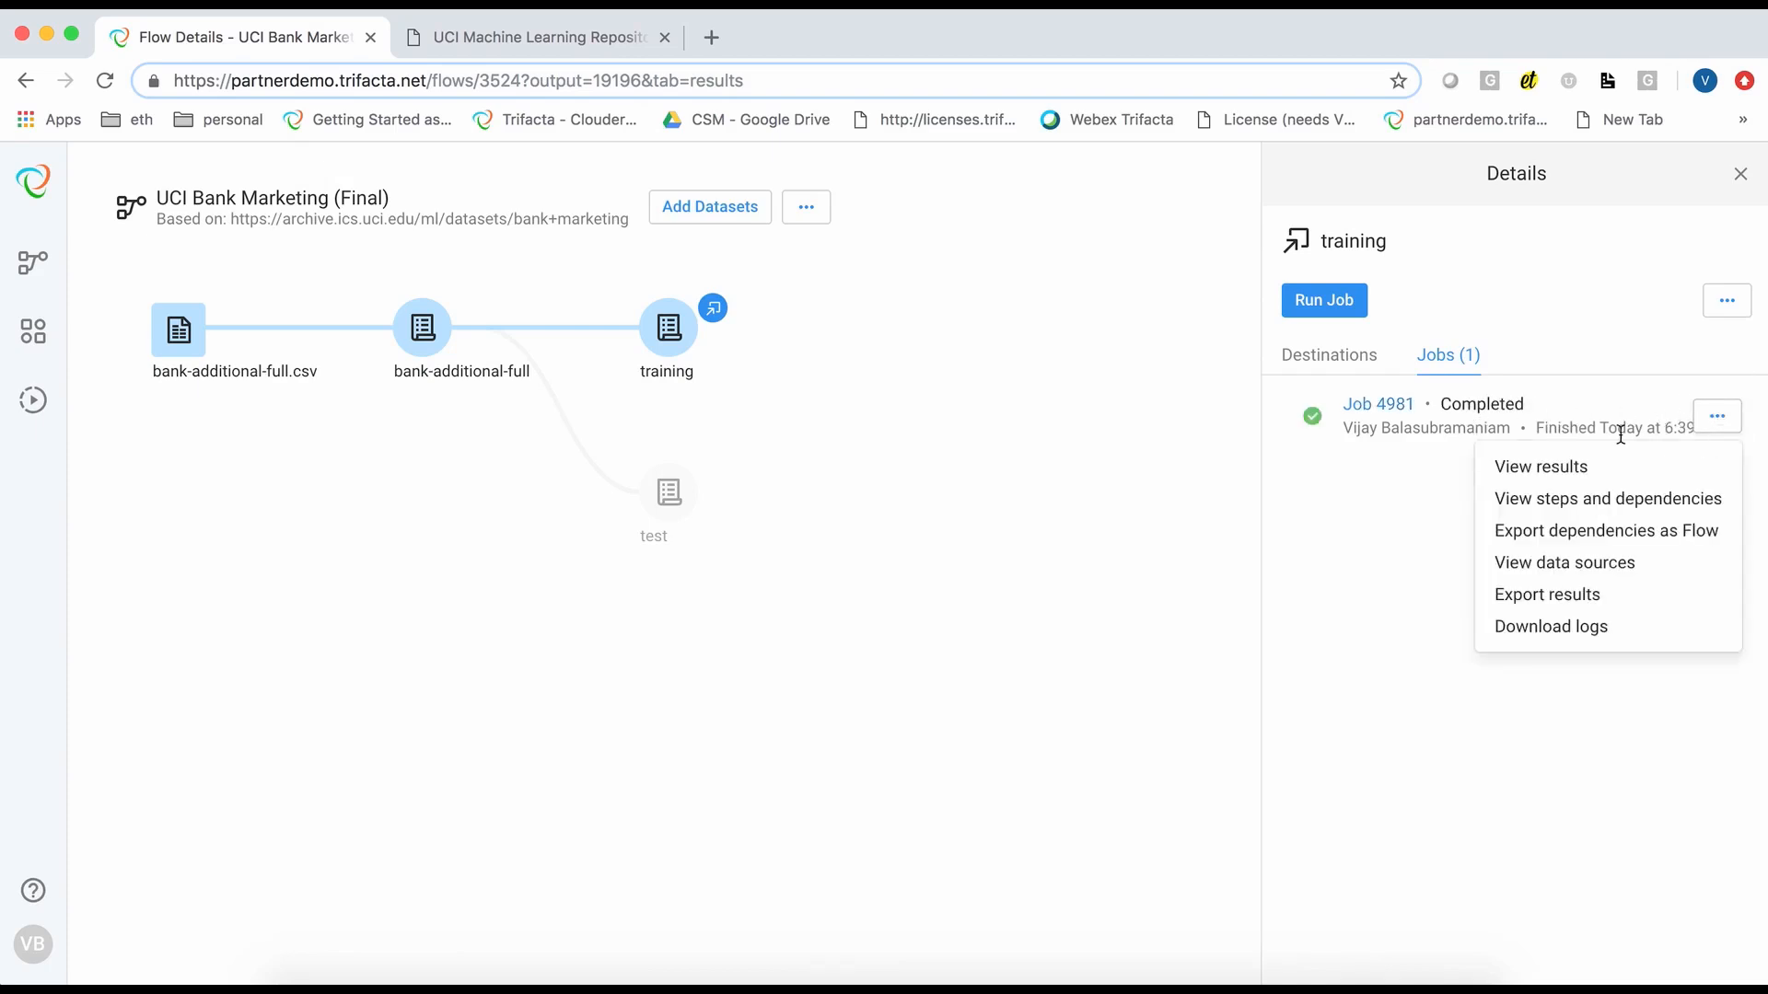
pyautogui.click(1594, 469)
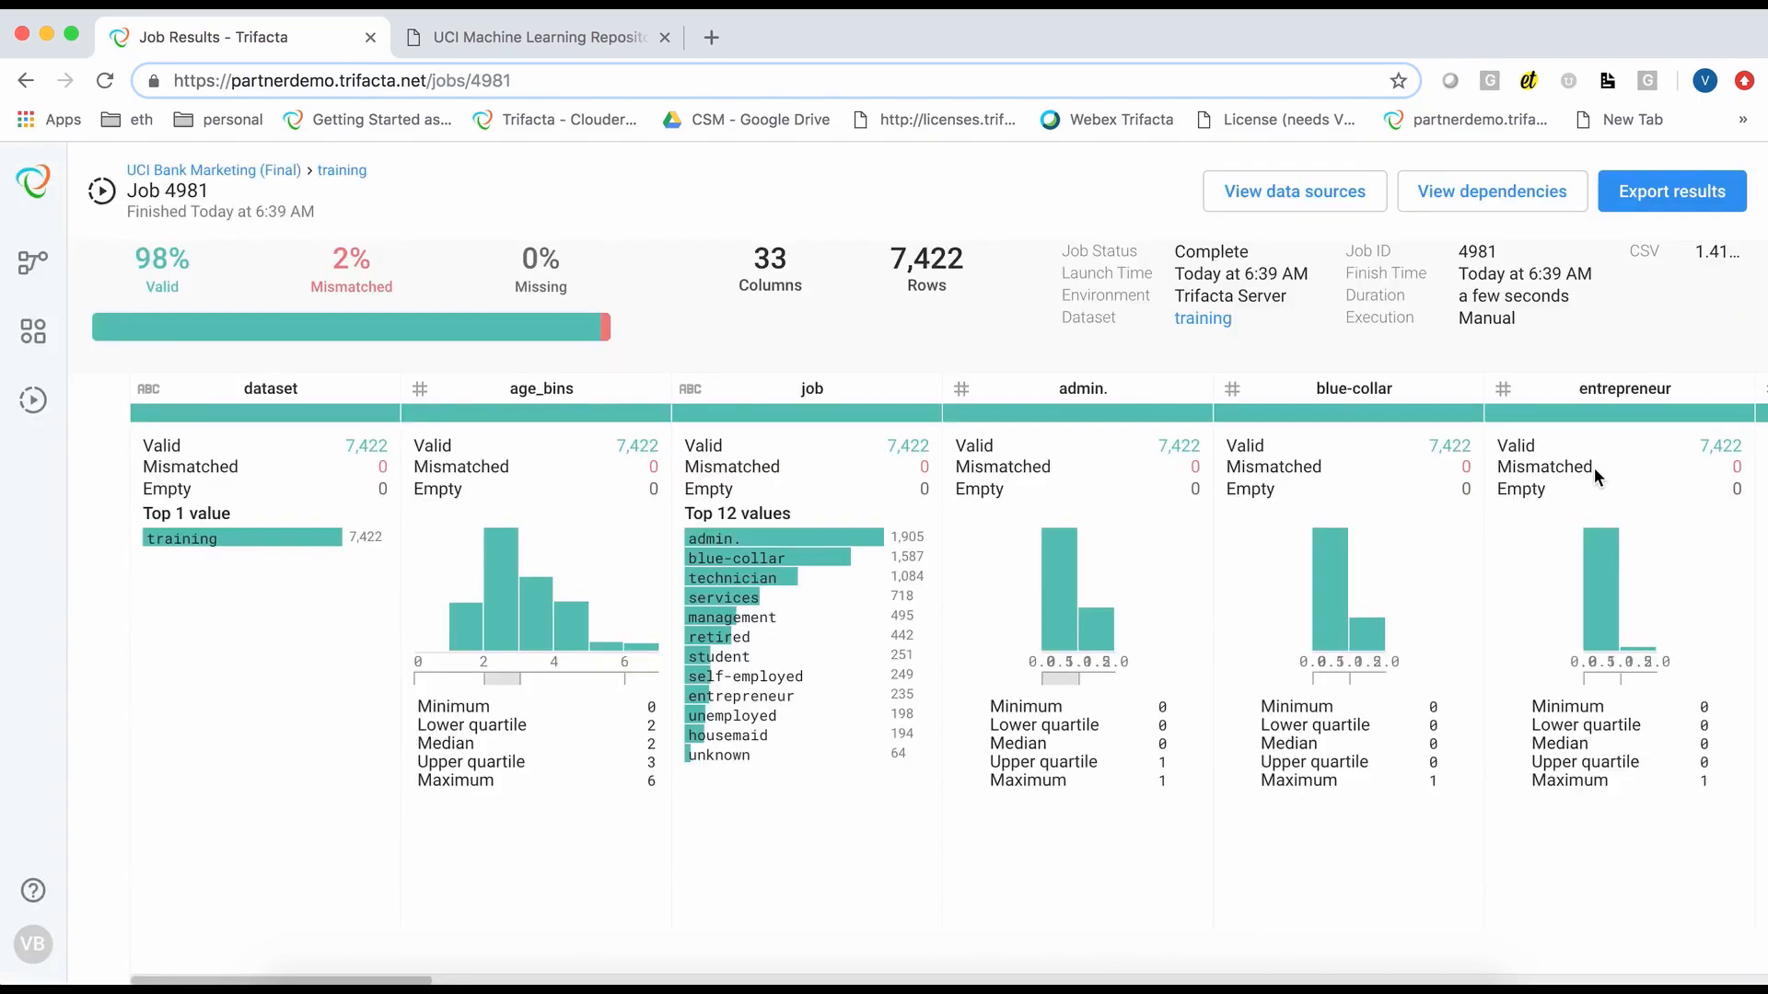
pyautogui.hscroll(10, 1128, 736)
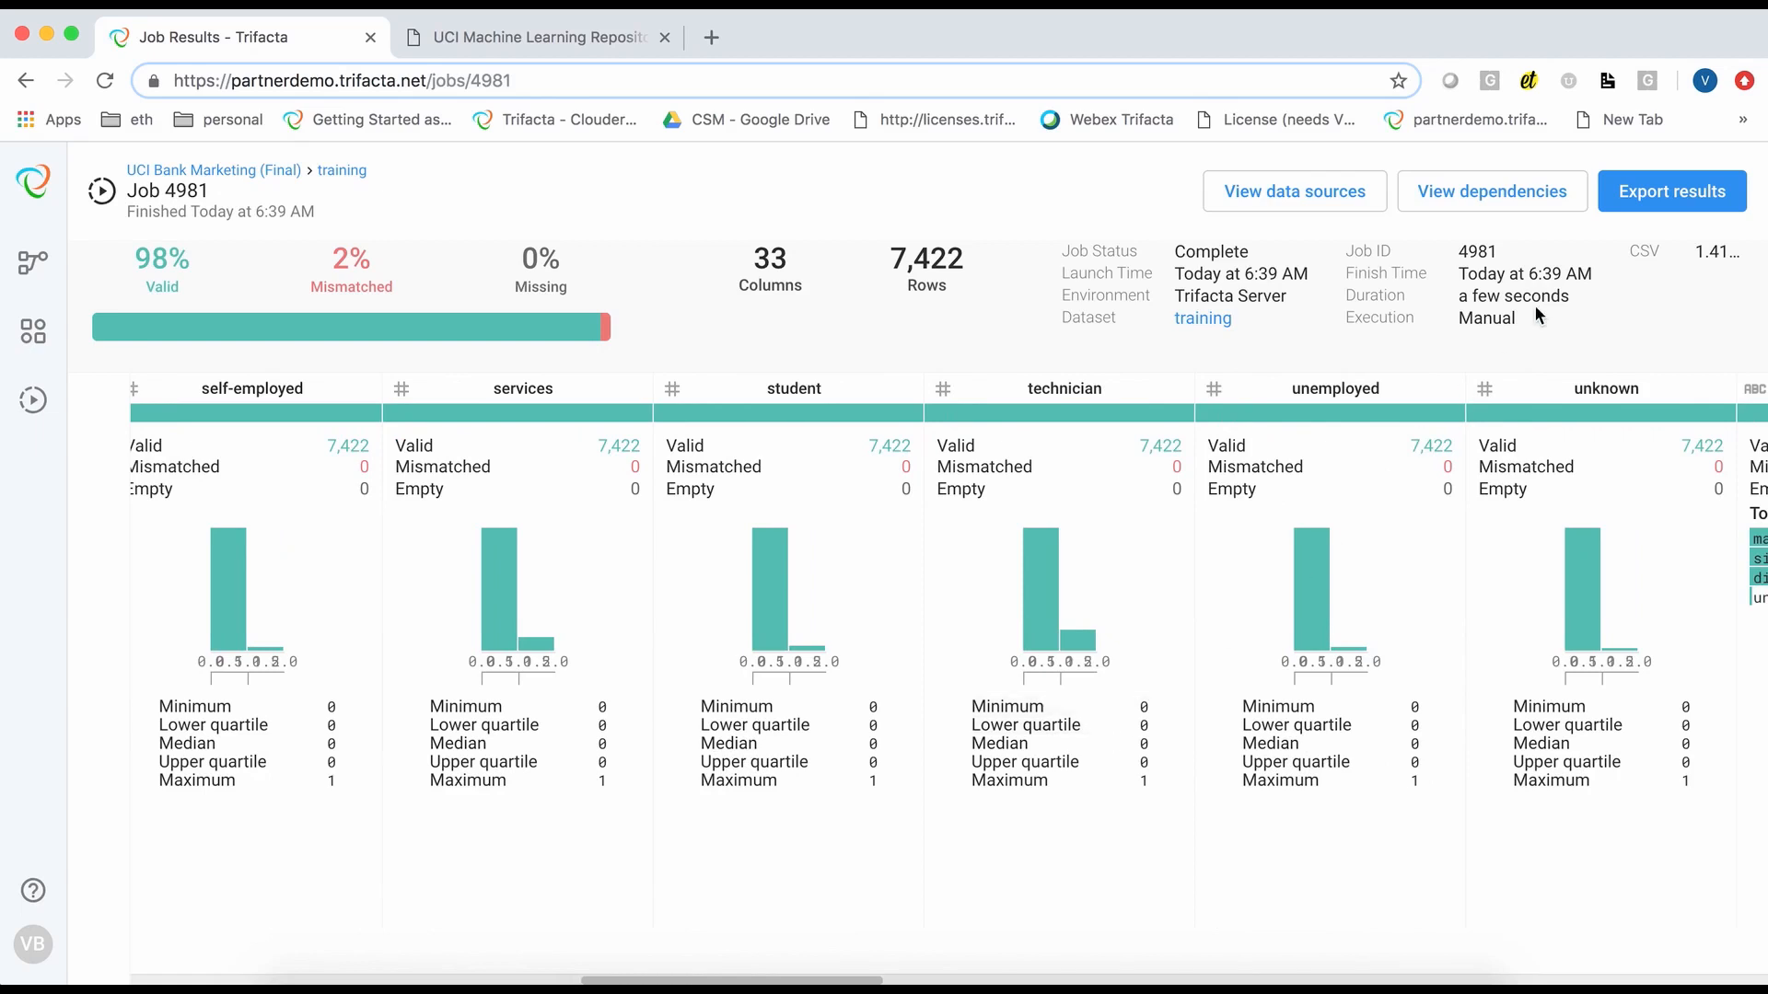
# Review the export options for the training job results, then return to the UCI Bank Marketing (Final) flow
pyautogui.click(1674, 199)
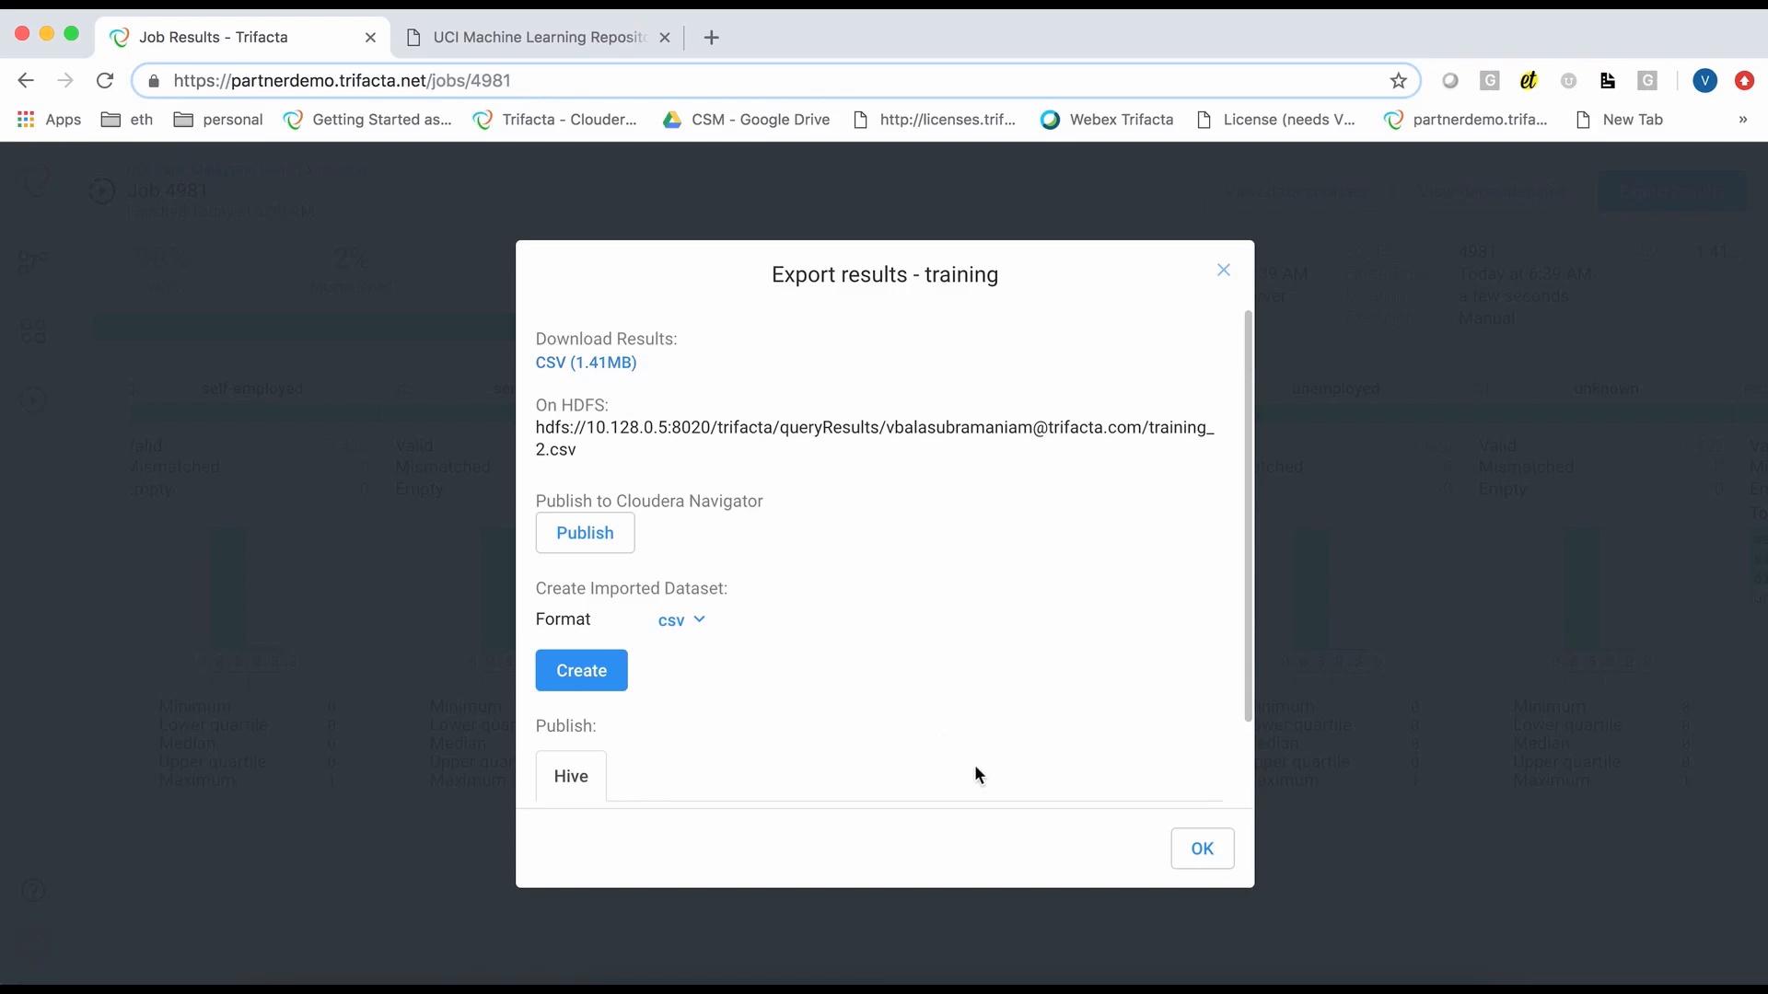
pyautogui.click(1193, 849)
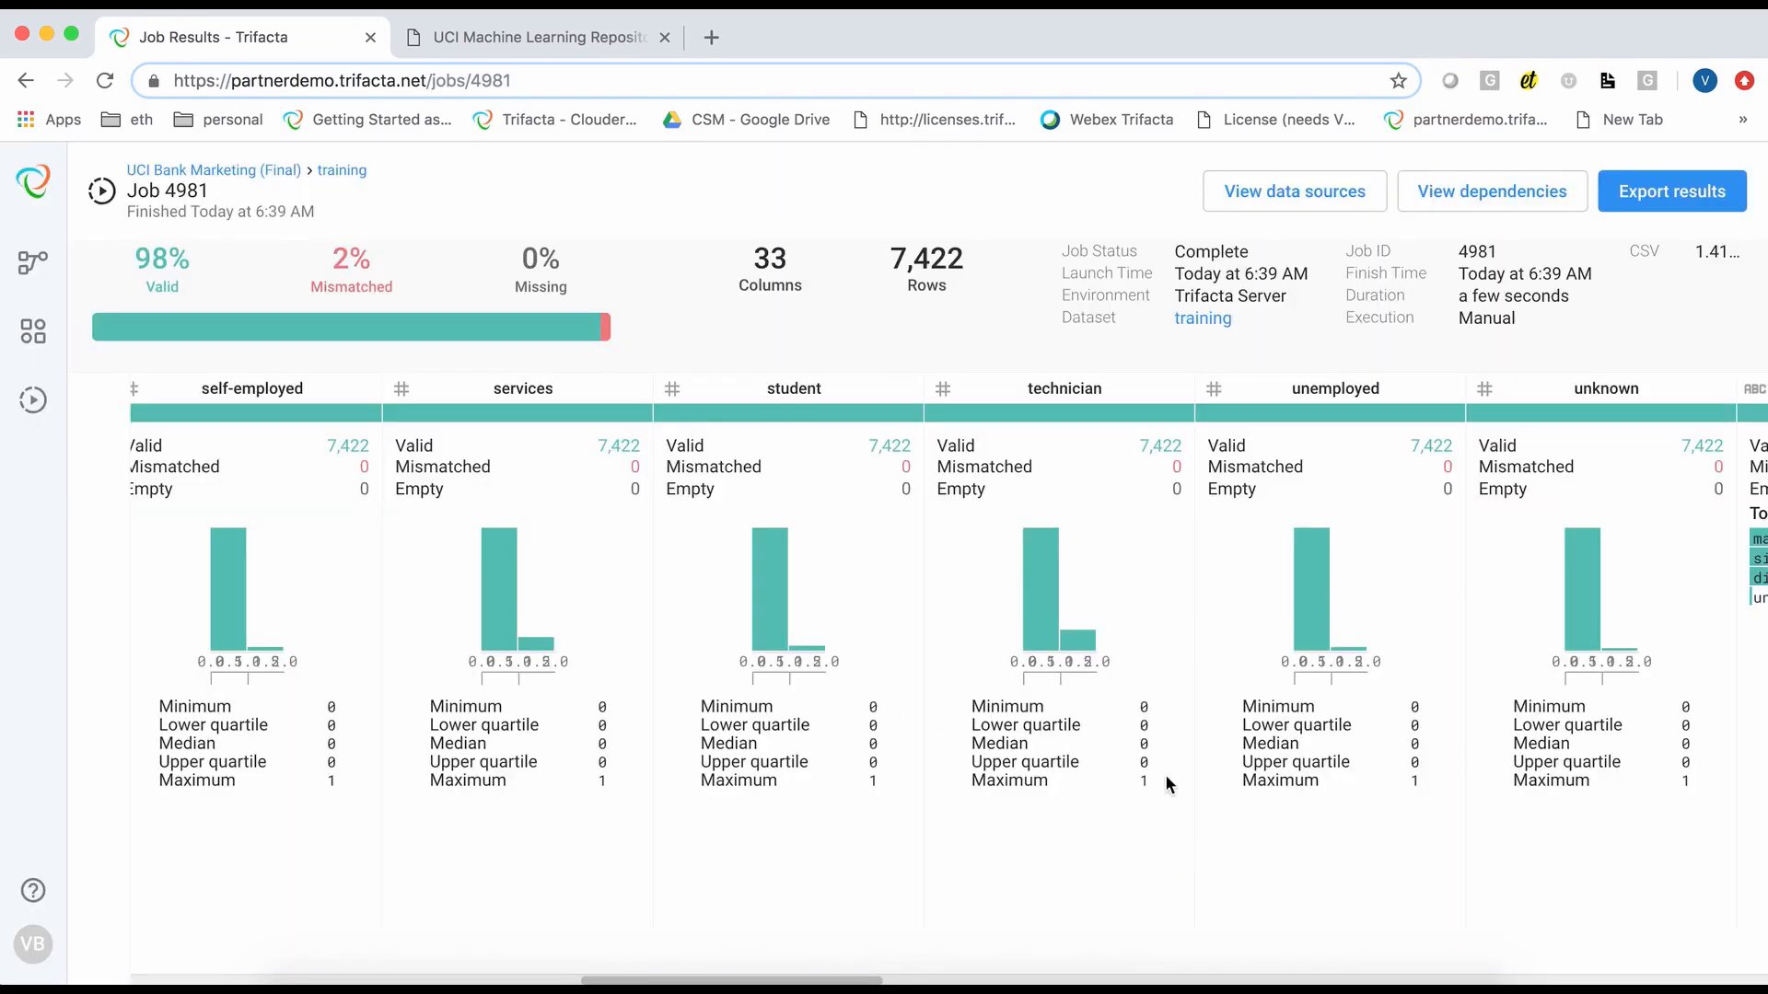
pyautogui.click(206, 181)
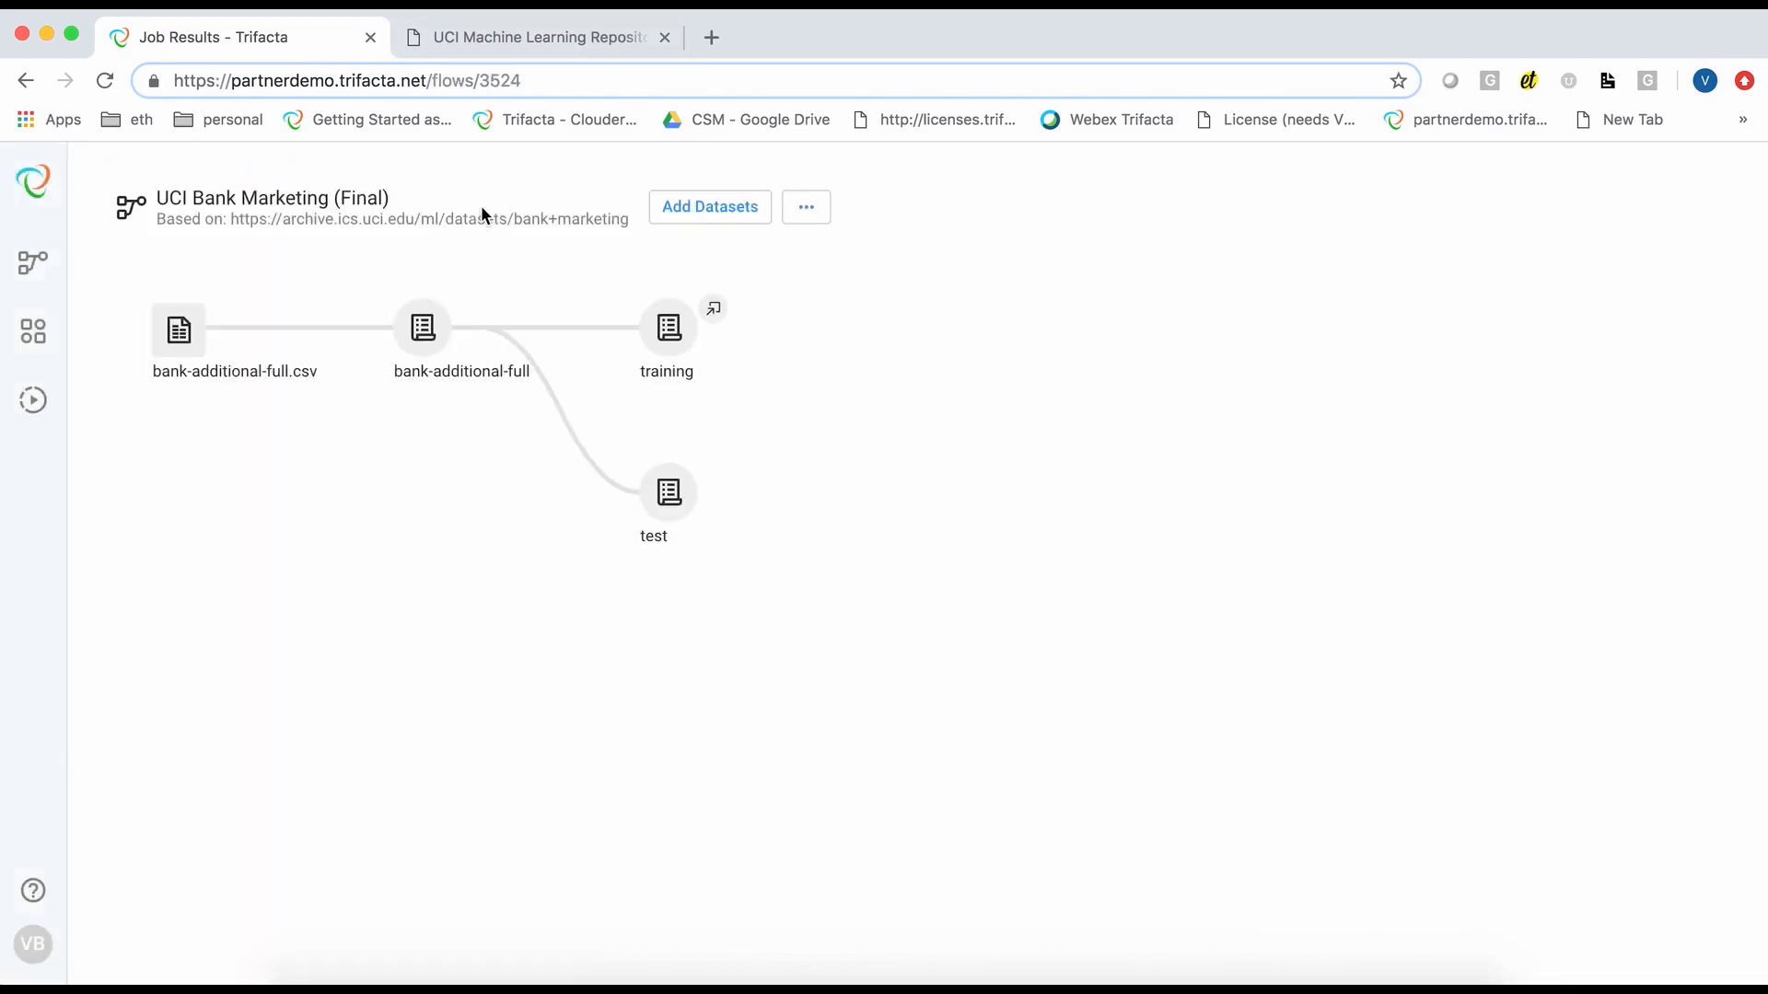